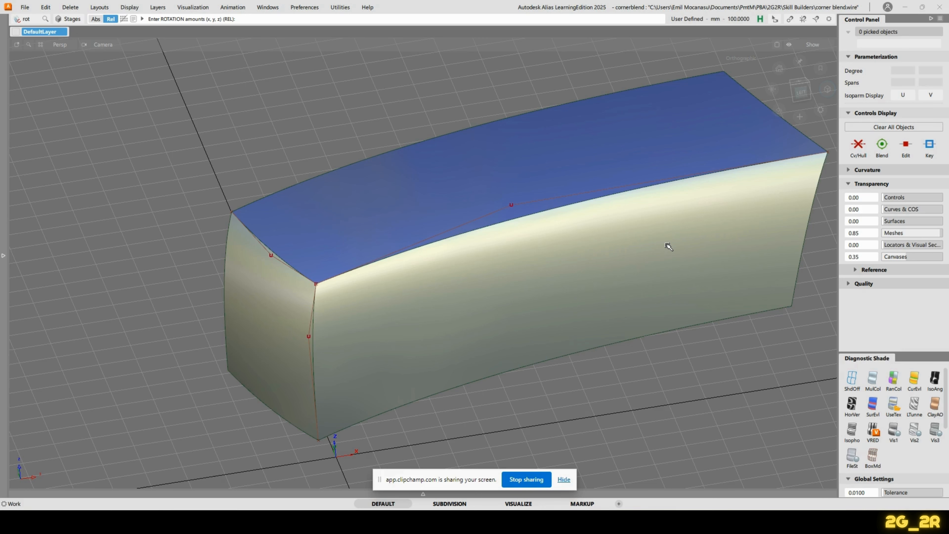
Examine the block's near top corner, where the top, long side and end surfaces meet.
left_click(563, 480)
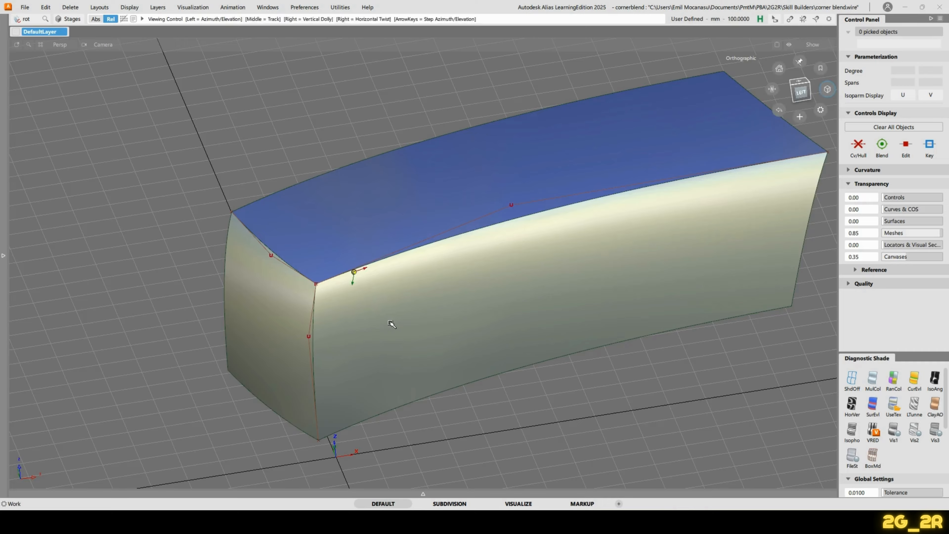
left_click_drag(392, 323, 424, 321, "alt+shift")
right_click_drag(424, 321, 387, 307, "alt+shift")
left_click_drag(387, 307, 443, 280, "alt+shift")
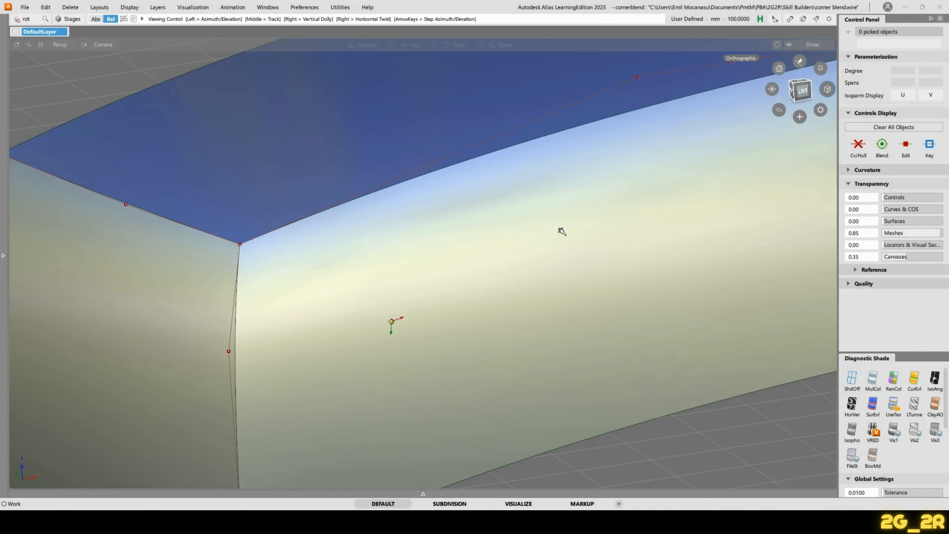
right_click_drag(561, 231, 532, 265, "alt+shift")
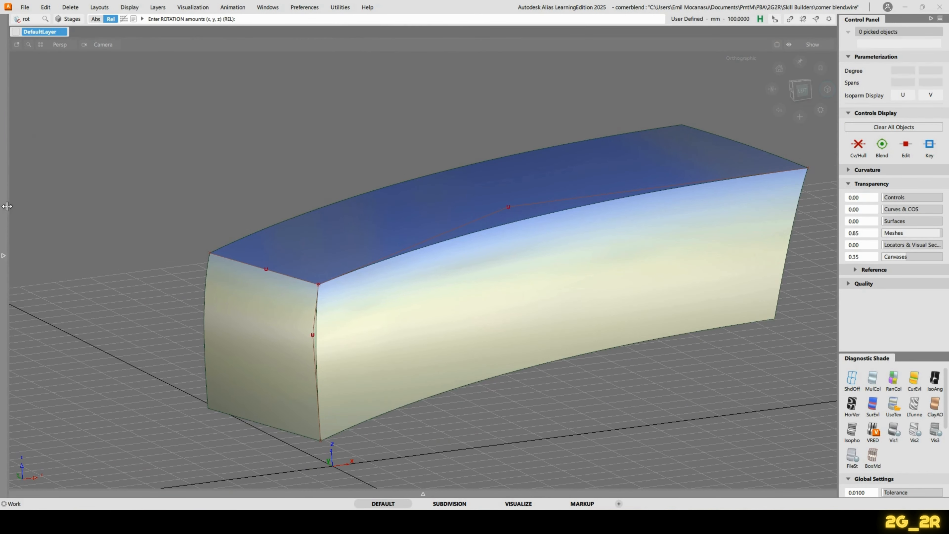
Show the tool palette and collapse its Surface Edit group.
left_click(3, 256)
left_click_drag(252, 205, 437, 147, "alt+shift")
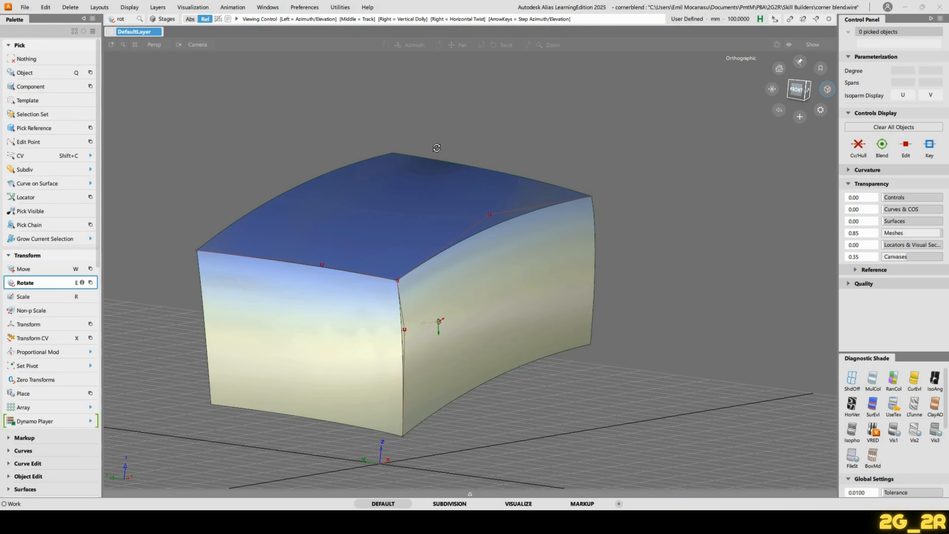
left_click_drag(544, 293, 436, 255, "alt+shift")
scroll(44, 342, "down", 3)
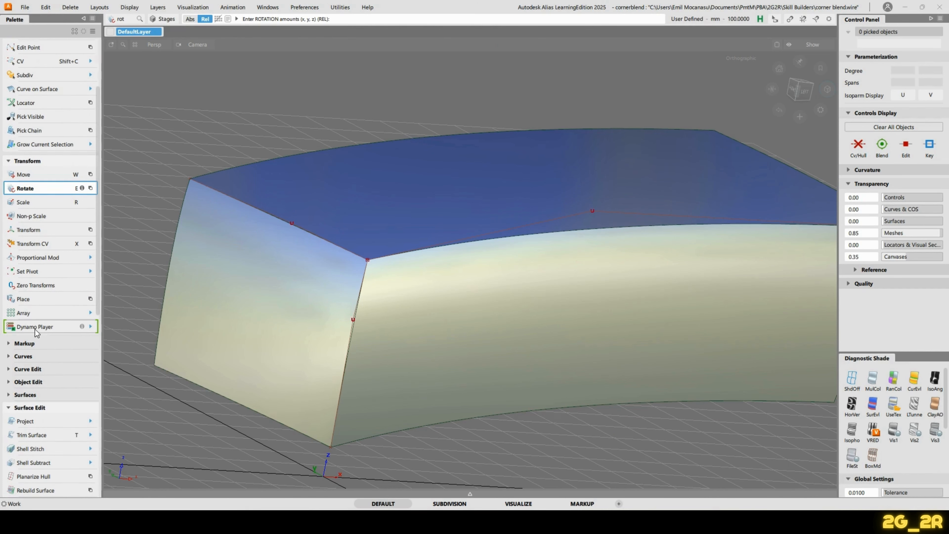
left_click_drag(314, 286, 332, 305, "alt+shift")
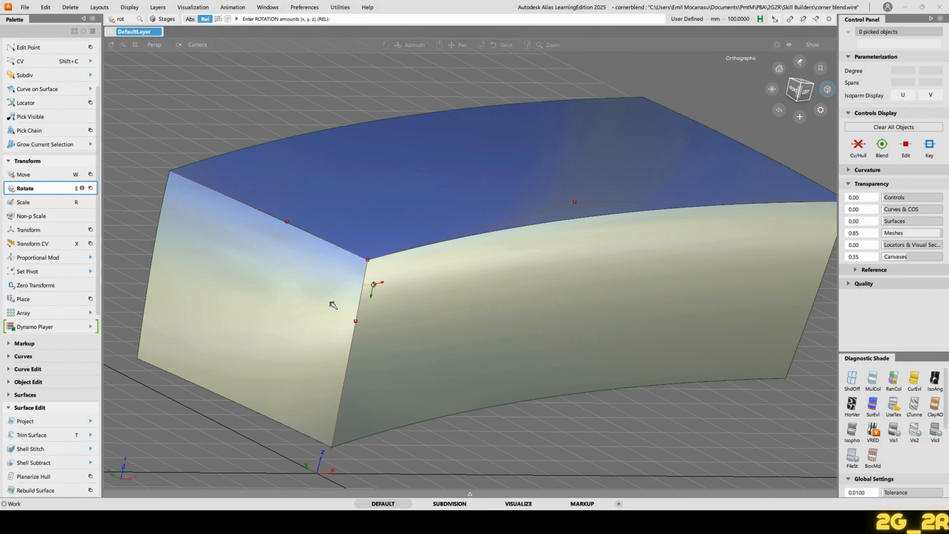
left_click_drag(421, 328, 382, 333, "alt+shift")
scroll(11, 360, "down", 5)
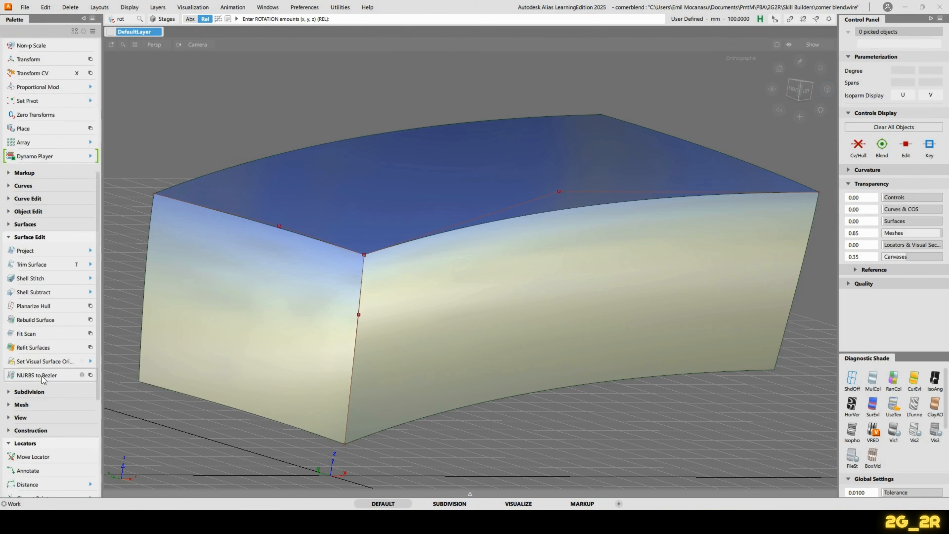
scroll(42, 374, "down", 3)
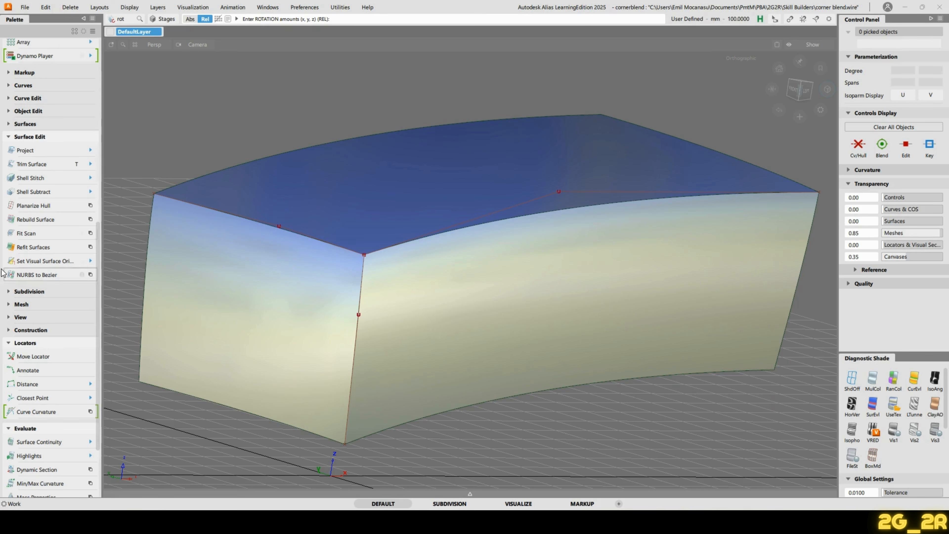
left_click(8, 137)
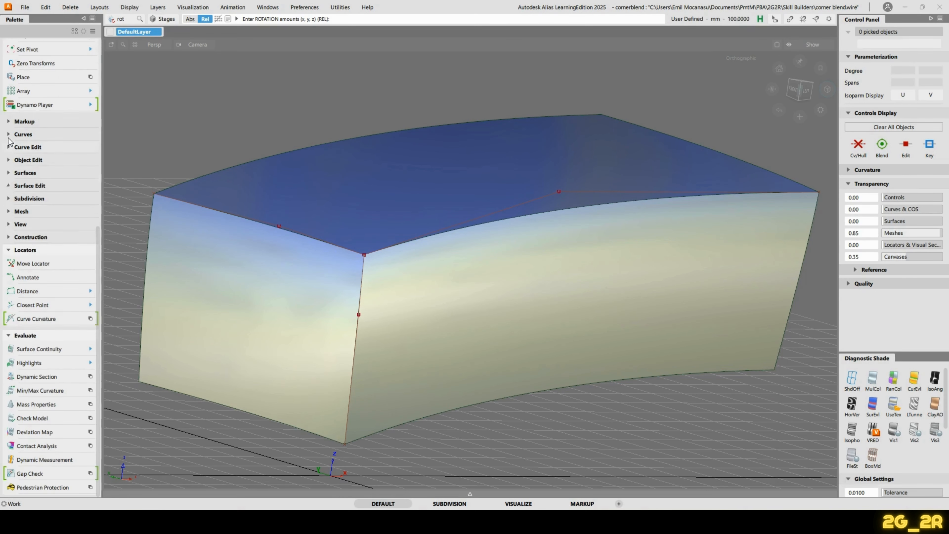
left_click(82, 264)
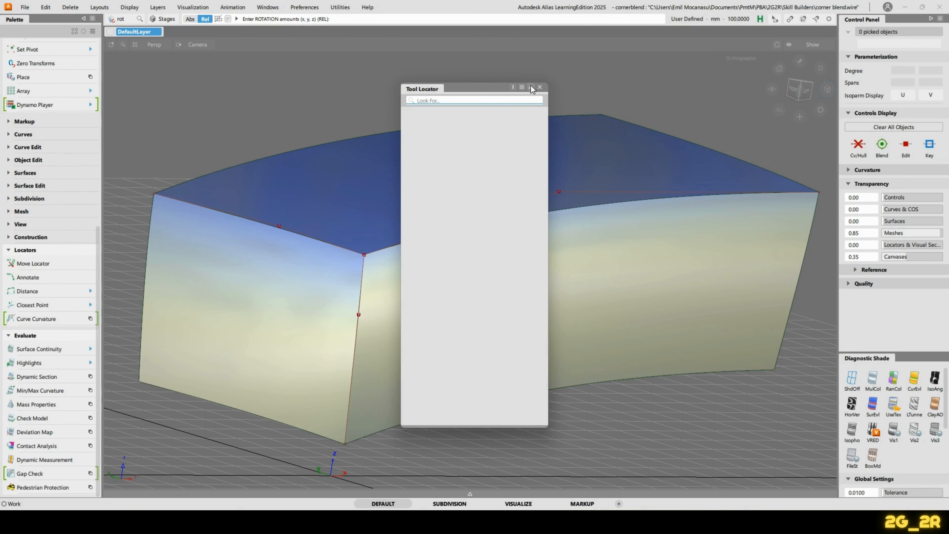
left_click(543, 88)
Create a surface fillet between the block's top surface and its long side surface.
key("ctrl+f")
left_click(394, 226)
left_click(407, 292)
left_click_drag(378, 327, 405, 320, "alt+shift")
key("space")
left_click_drag(430, 261, 407, 262, "alt+shift")
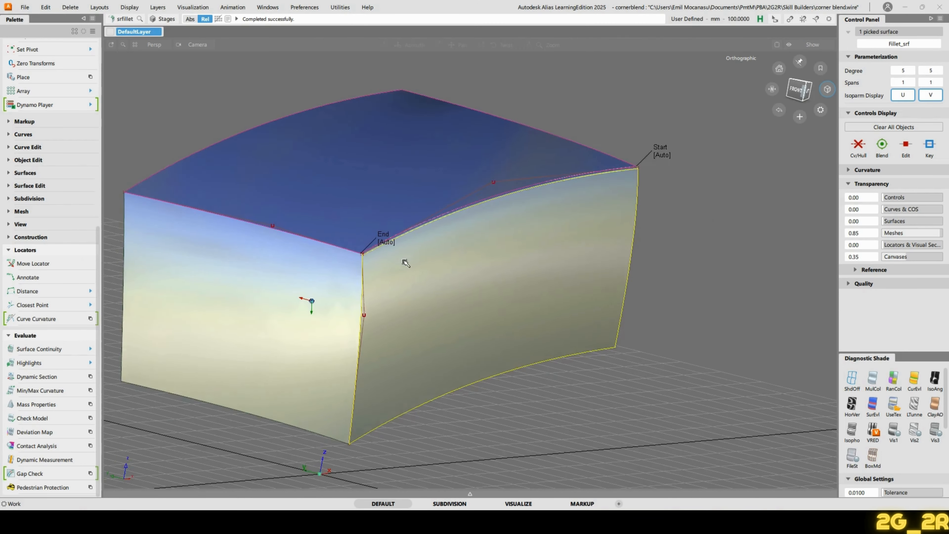
Set the fillet between the top and long side to Arc (Chord) construction with a G2 Curvature section.
right_click_drag(407, 263, 408, 224, "alt+shift")
right_click_drag(424, 307, 429, 240, "alt+shift")
middle_click_drag(429, 240, 289, 412, "alt+shift")
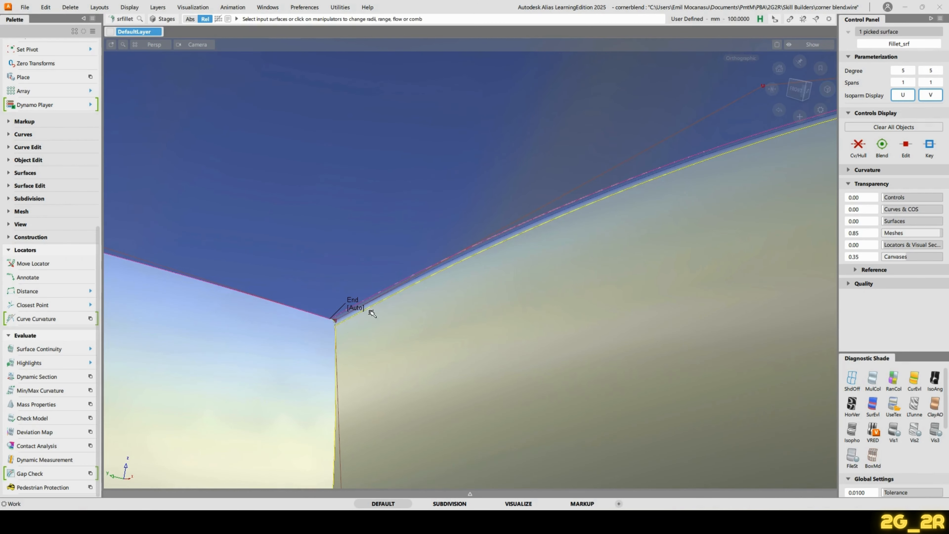
left_click_drag(370, 312, 360, 291, "ctrl+shift")
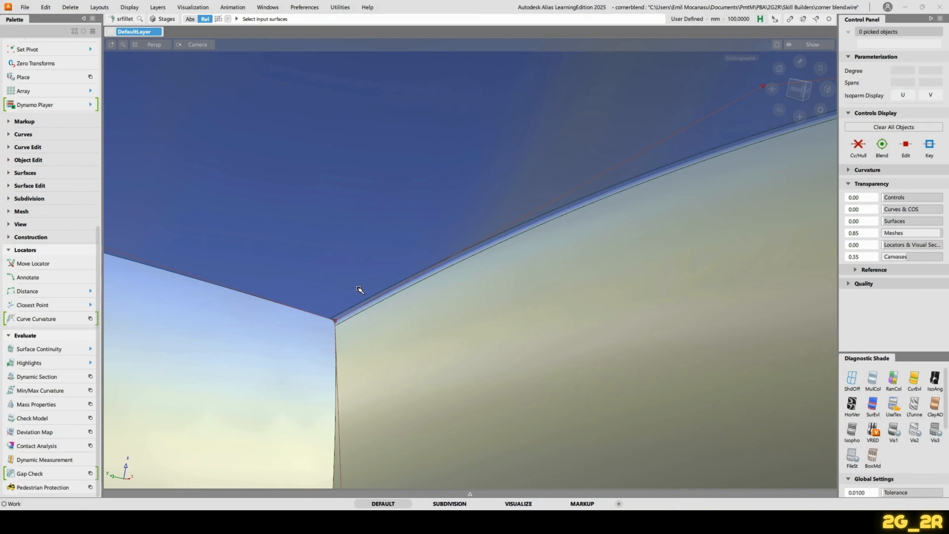
left_click(385, 292)
left_click(413, 312)
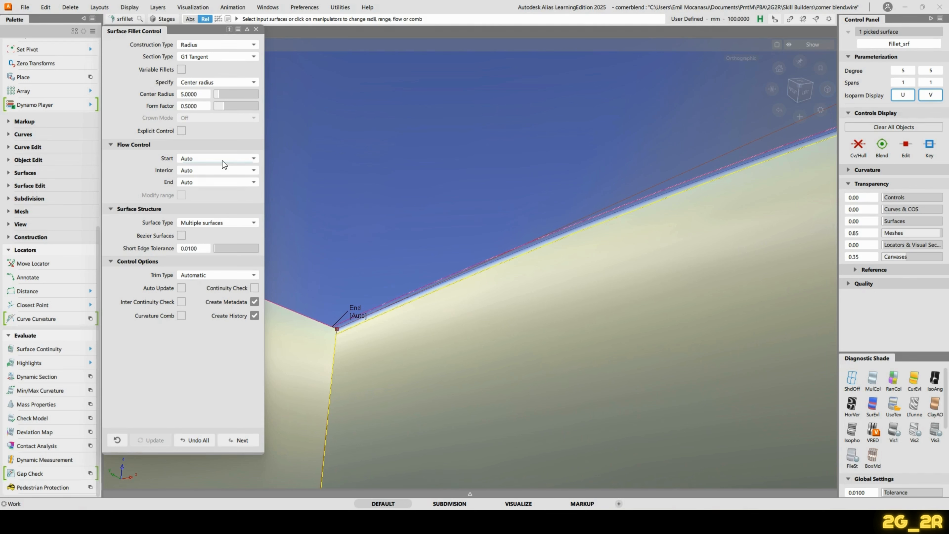
left_click(211, 46)
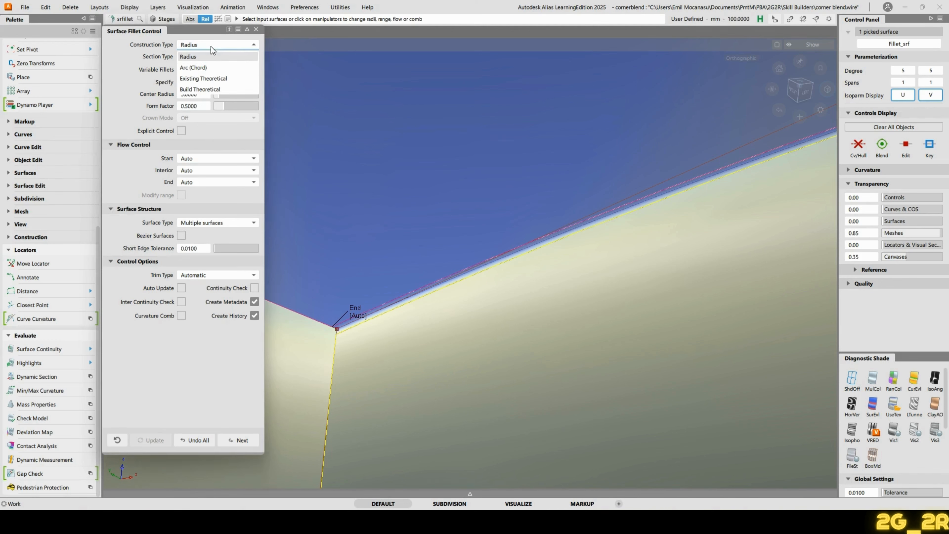
left_click(217, 71)
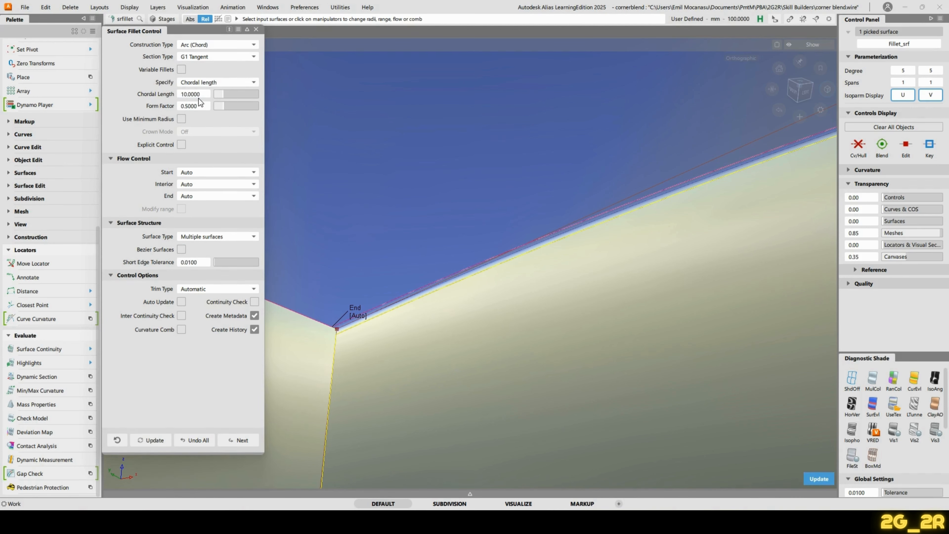
left_click(208, 56)
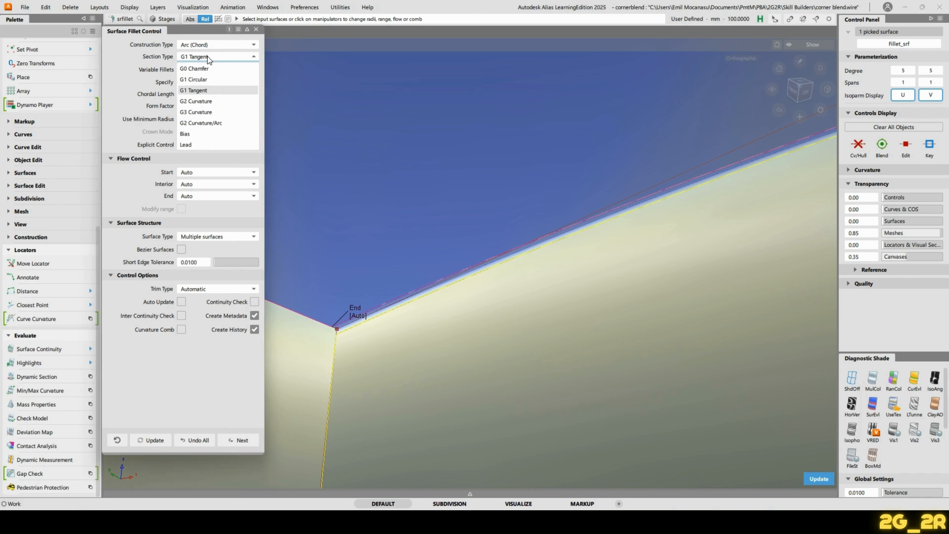
left_click(215, 100)
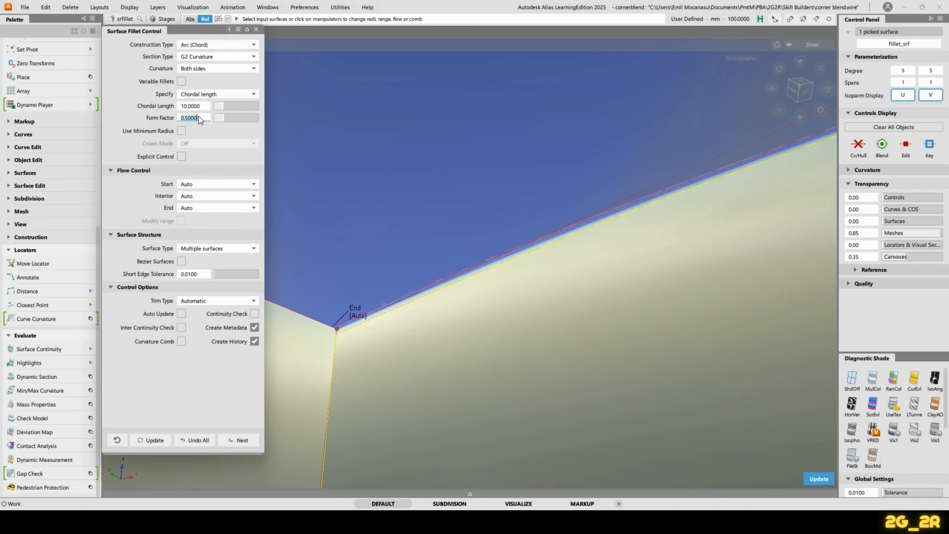
Give the fillet between the top and long side a form factor of 1 and a chordal length of 50 mm.
type("1")
key("Return")
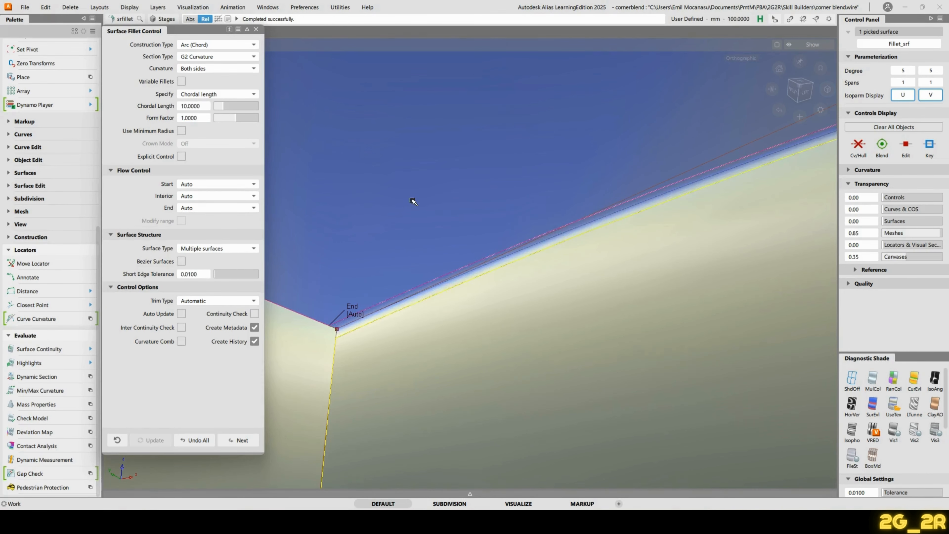
left_click(200, 107)
type("5")
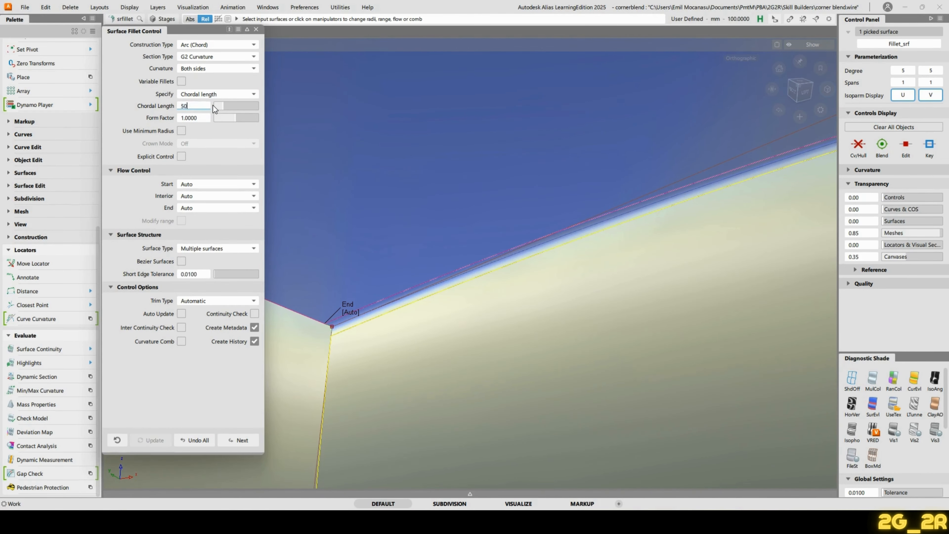
type("0")
key("Return")
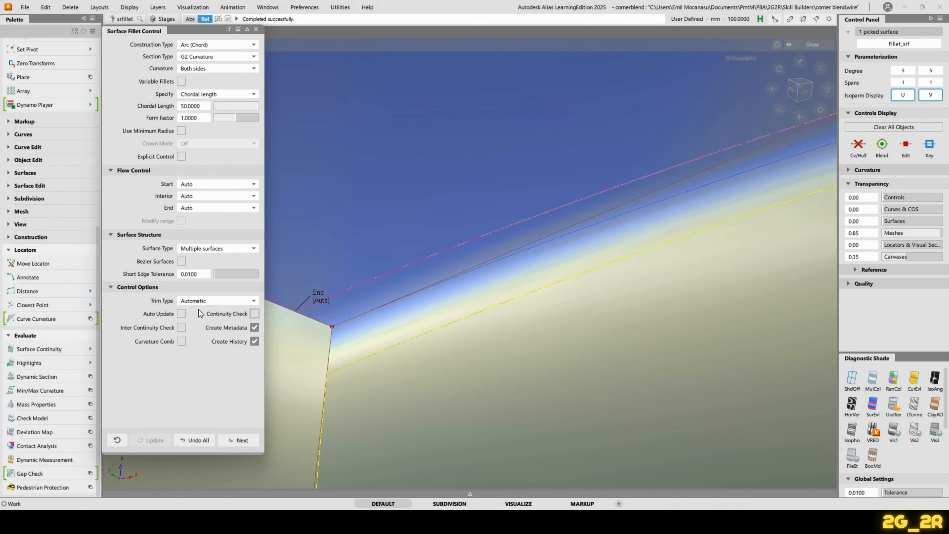
Turn on automatic updating and create a second G2 fillet between the top surface and the short end surface.
left_click(182, 313)
left_click(243, 446)
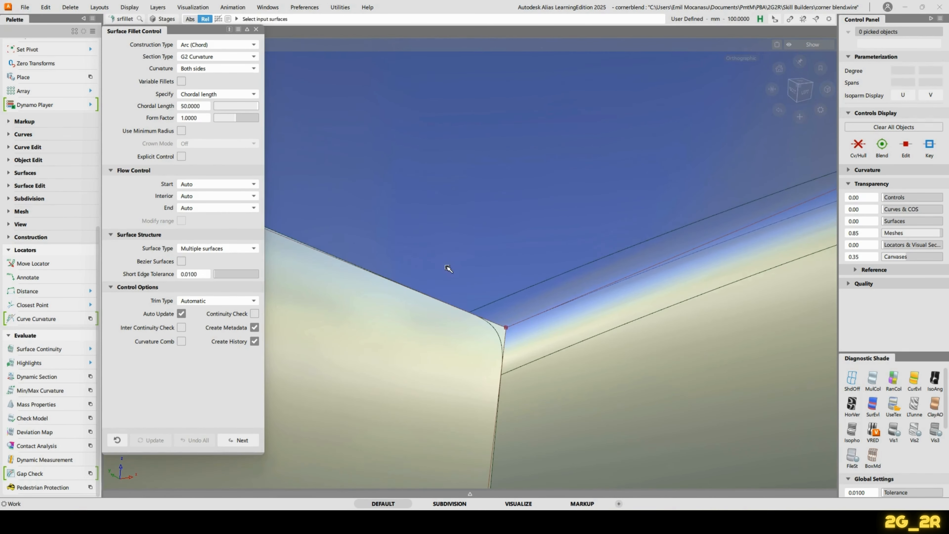
left_click(437, 324)
right_click_drag(438, 325, 604, 263, "alt+shift")
left_click_drag(604, 263, 448, 246, "alt+shift")
left_click(448, 244)
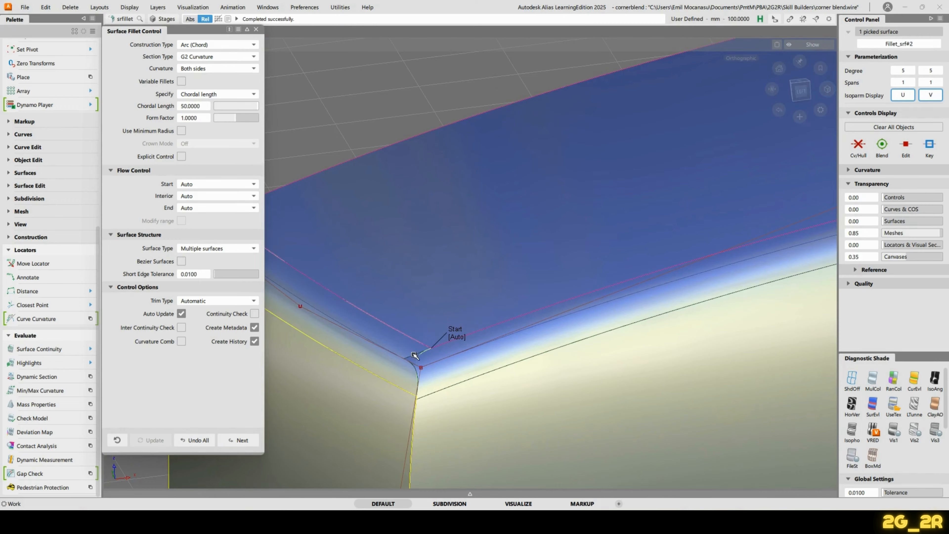
Create a third G2 fillet along the vertical edge between the short end surface and the long side surface.
middle_click_drag(414, 355, 522, 276, "alt+shift")
left_click_drag(521, 276, 605, 250, "alt+shift")
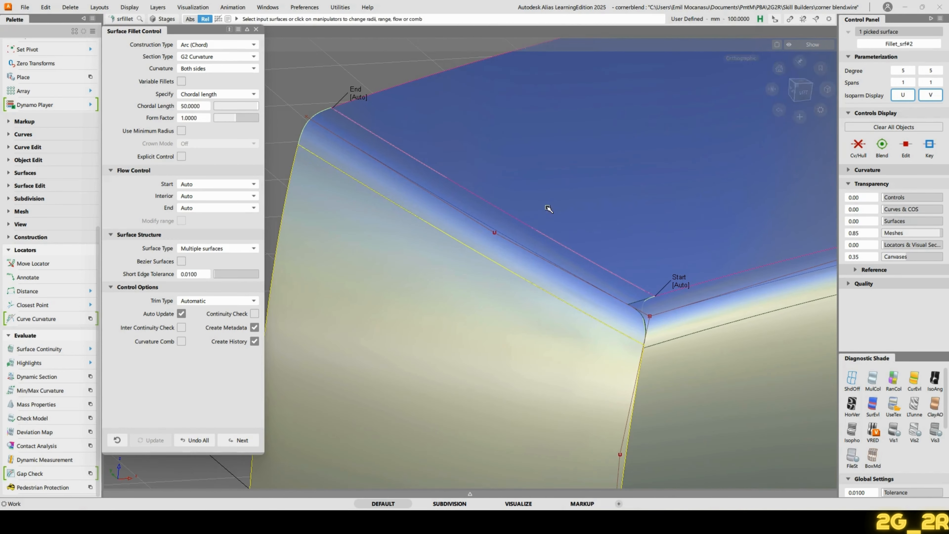
mouse_move(561, 224)
middle_mouse_down("alt+shift")
mouse_move(521, 250)
mouse_move(487, 169)
middle_mouse_up("alt+shift")
left_click_drag(522, 226, 523, 159, "ctrl+shift")
left_click(653, 324)
left_click_drag(653, 324, 671, 279, "alt+shift")
left_click(501, 307)
left_click_drag(529, 270, 579, 298, "ctrl+shift")
left_click(579, 298)
Set the vertical edge fillet's chordal length to 70 mm.
left_click_drag(713, 253, 632, 285, "alt+shift")
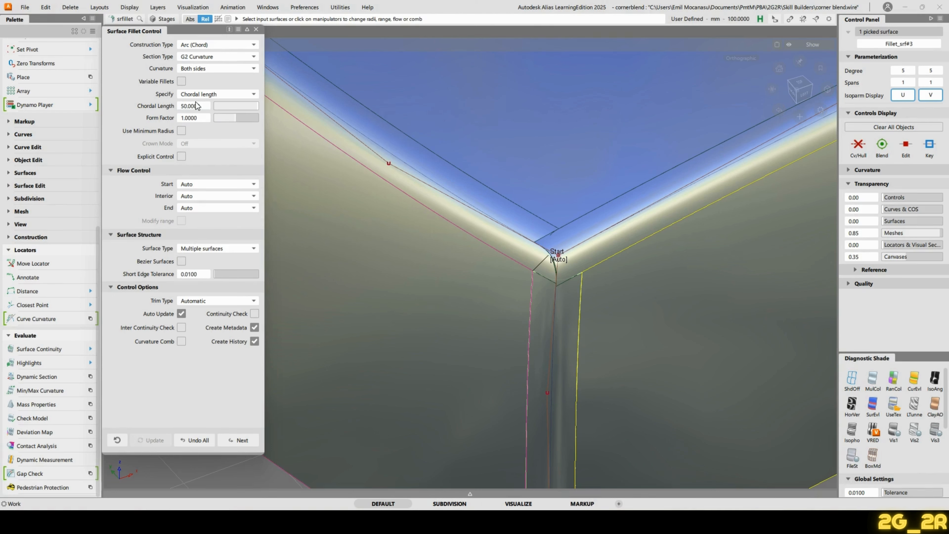
double_click(205, 107)
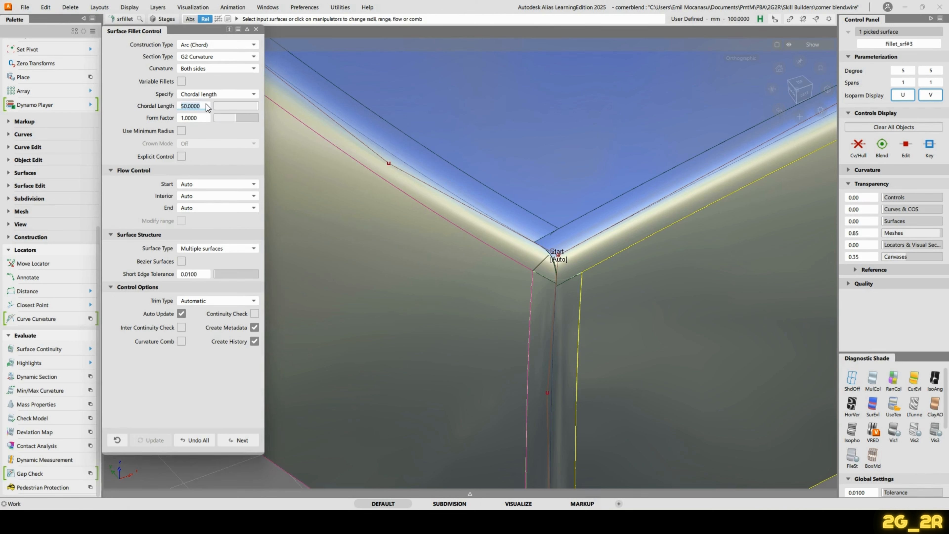
type("70")
key("Return")
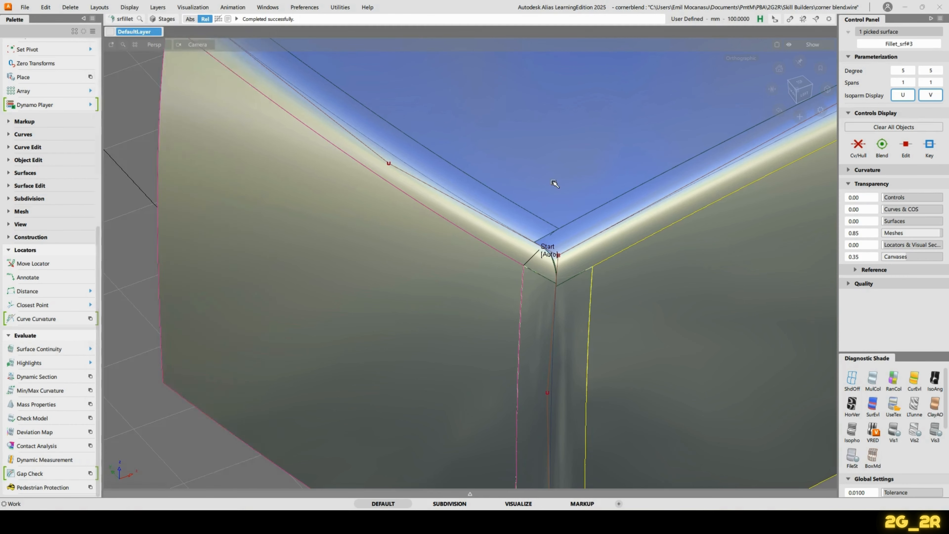
Reopen the fillet between the top and short end and set its chordal length to 30 mm.
left_click(511, 246)
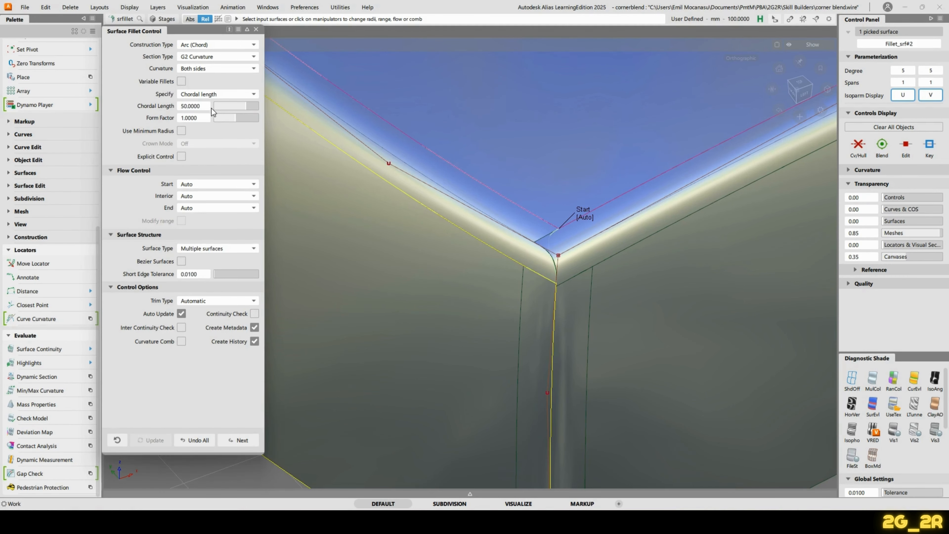
double_click(204, 107)
type("30")
key("Return")
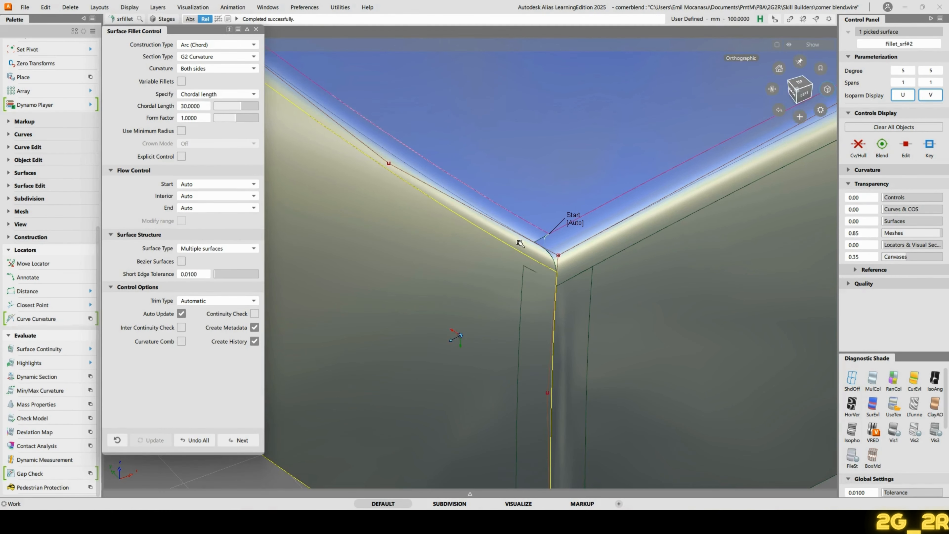
Set the start flow control of the fillet between the top and short end to Extend at the shared corner.
mouse_move(520, 243)
left_mouse_down("alt+shift")
mouse_move(572, 228)
mouse_move(617, 178)
left_mouse_up("alt+shift")
left_click_drag(634, 225, 625, 208, "alt+shift")
left_click_drag(611, 138, 611, 155, "alt+shift")
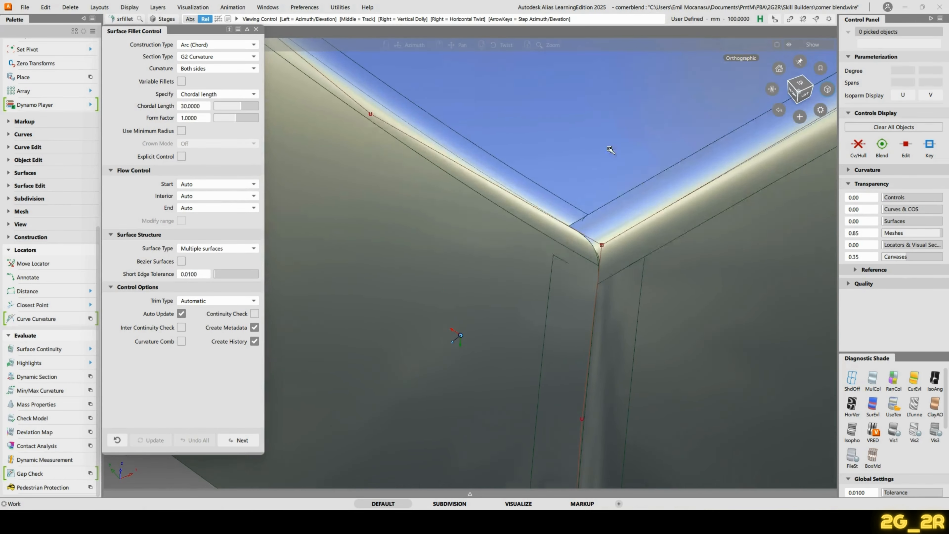
left_click(566, 214)
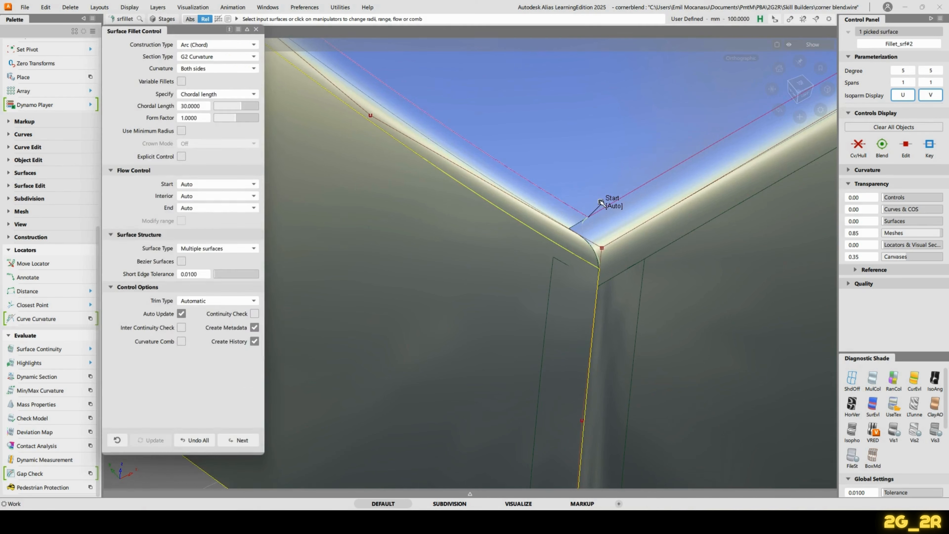
left_click(236, 186)
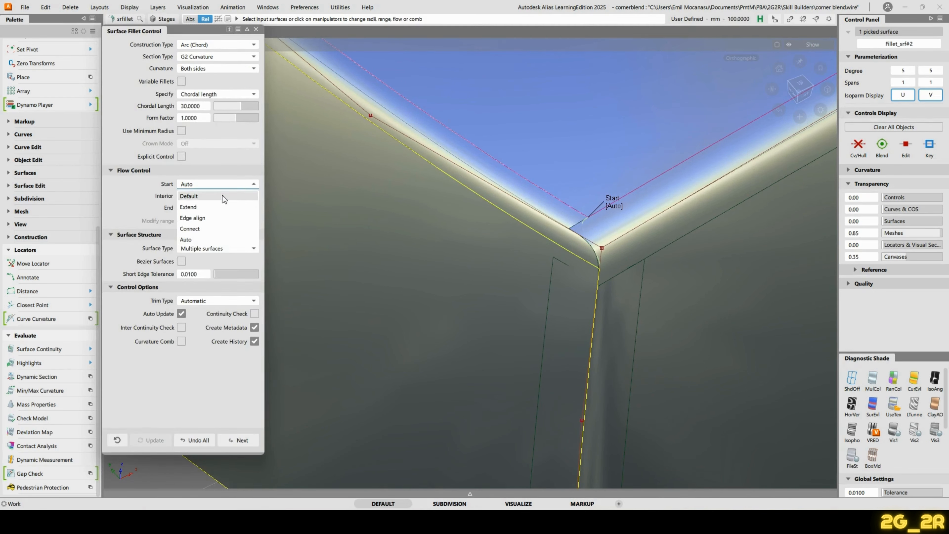
left_click(217, 209)
Reopen the fillet between the top and long side and set its end flow control to Extend at the corner.
left_click_drag(586, 195, 654, 186, "ctrl+shift")
left_click(634, 206)
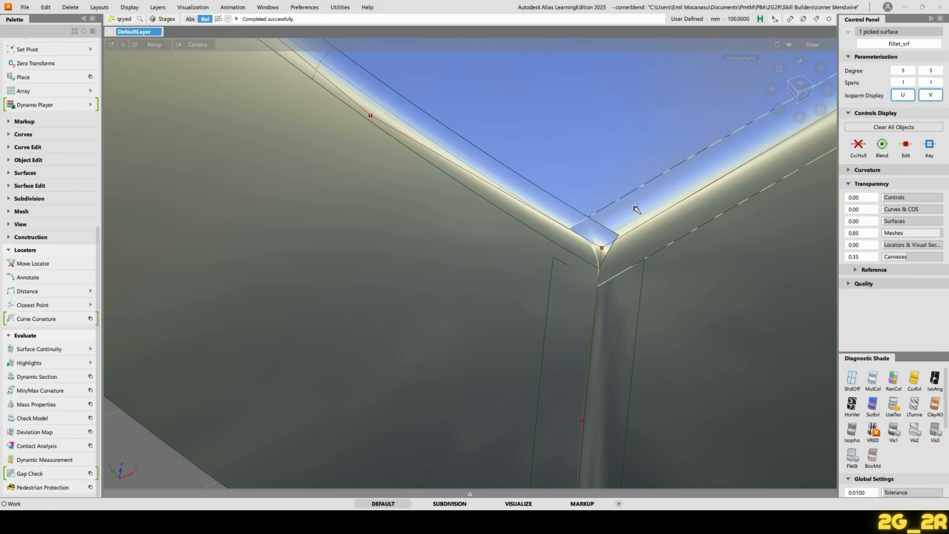
left_click(206, 212)
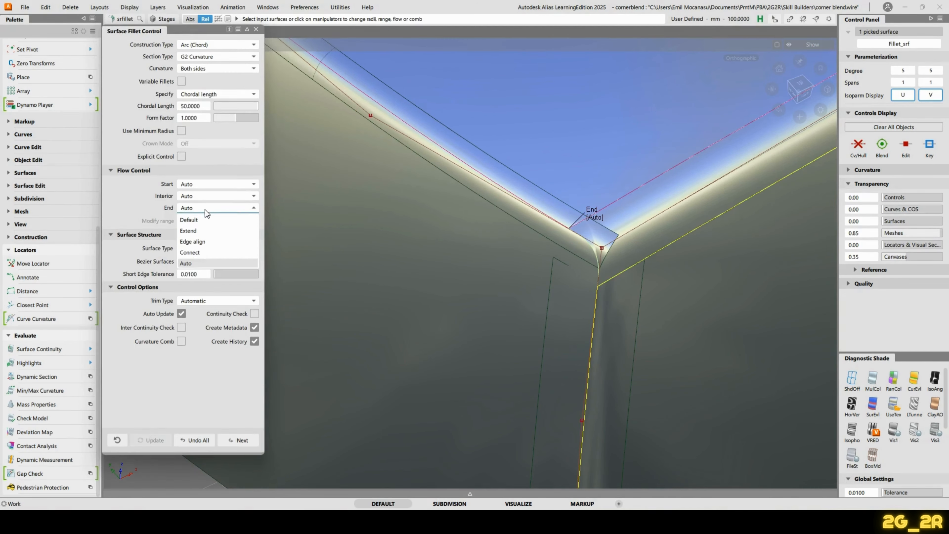
left_click(205, 231)
mouse_move(619, 144)
left_mouse_down("alt+shift")
mouse_move(632, 189)
mouse_move(710, 150)
left_mouse_up("alt+shift")
middle_click_drag(710, 150, 561, 229, "alt+shift")
right_click_drag(560, 228, 612, 216, "alt+shift")
left_click_drag(612, 216, 703, 210, "alt+shift")
left_click_drag(560, 252, 615, 250, "ctrl+shift")
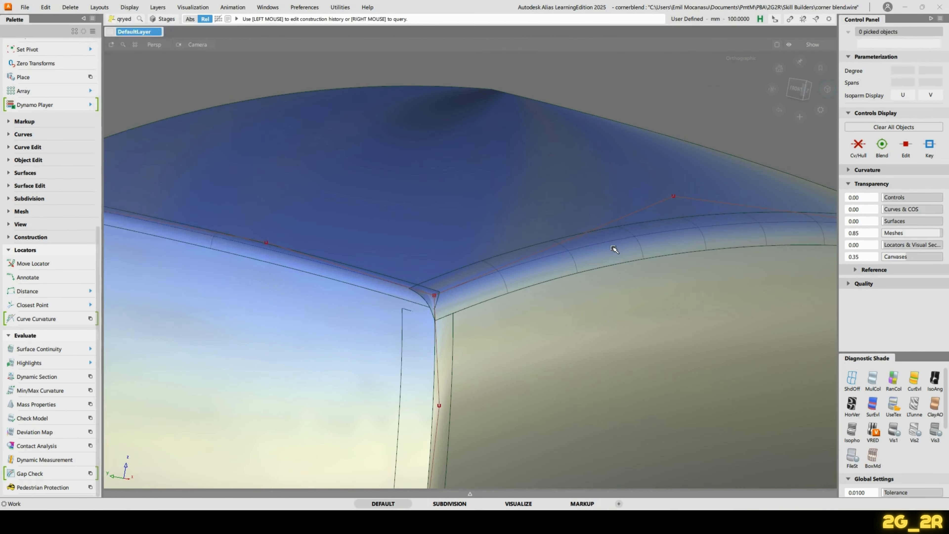
Reopen the fillet between the top and long side and enable Bezier surfaces for it.
left_click(615, 250)
left_click(182, 261)
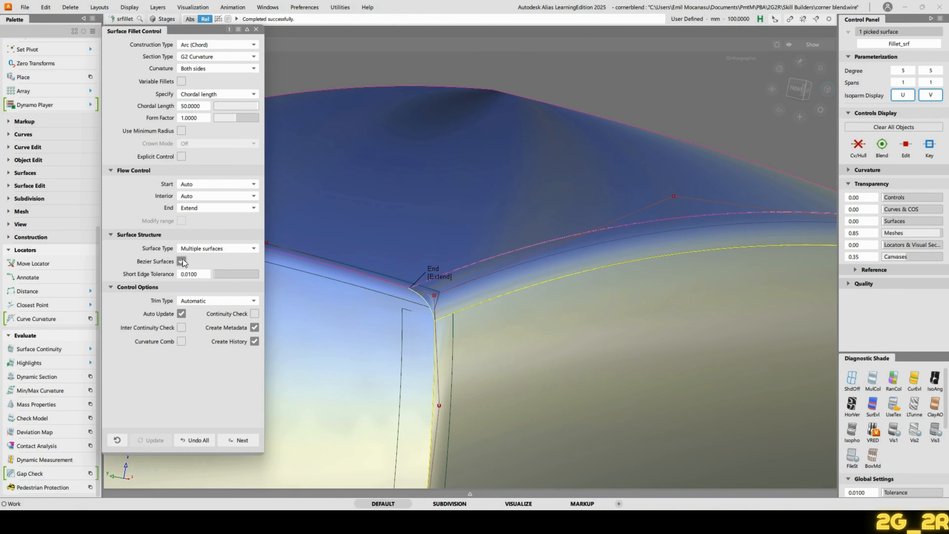
right_click_drag(498, 202, 498, 226, "alt+shift")
left_click_drag(499, 226, 463, 217, "alt+shift")
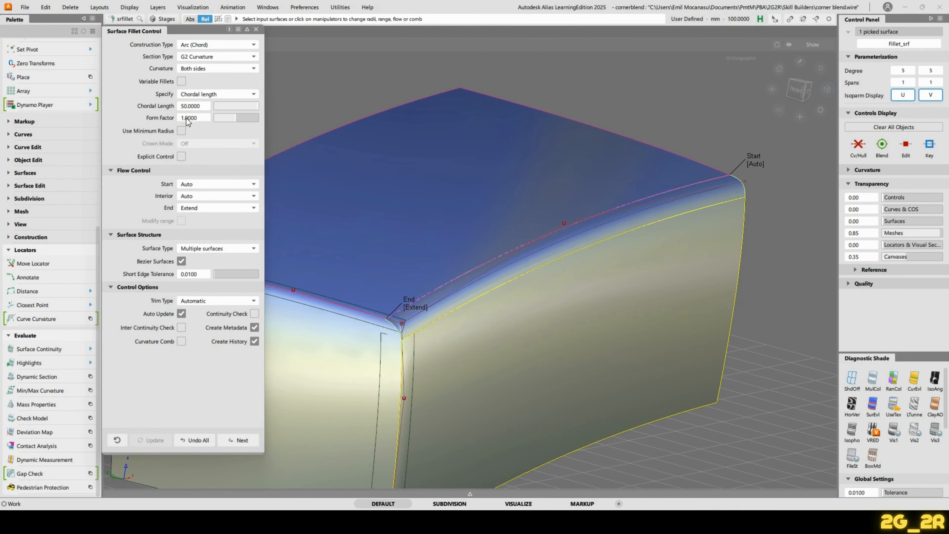
Enable explicit control on the long-side fillet, with uniform spans set to Maximum Spans/Deg and a U degree of 7.
left_click(181, 156)
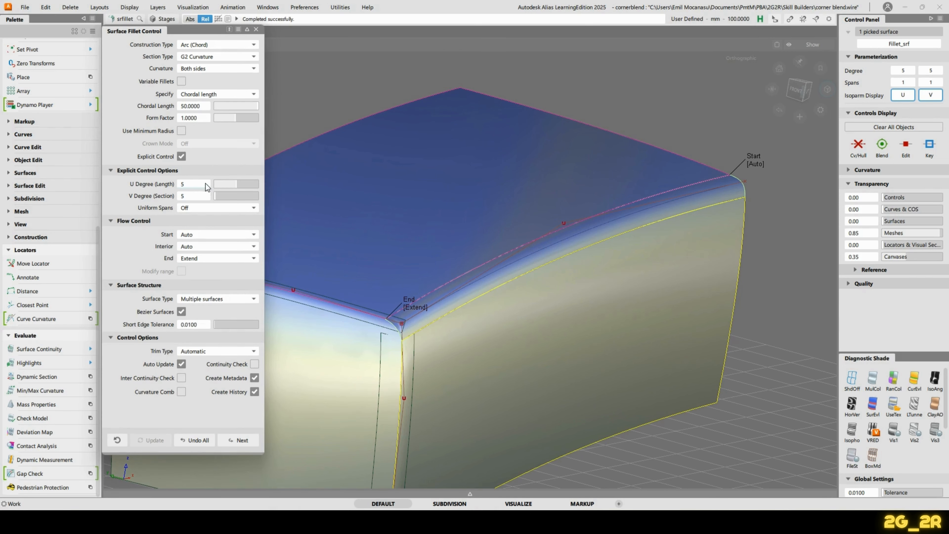
left_click(209, 207)
left_click(209, 220)
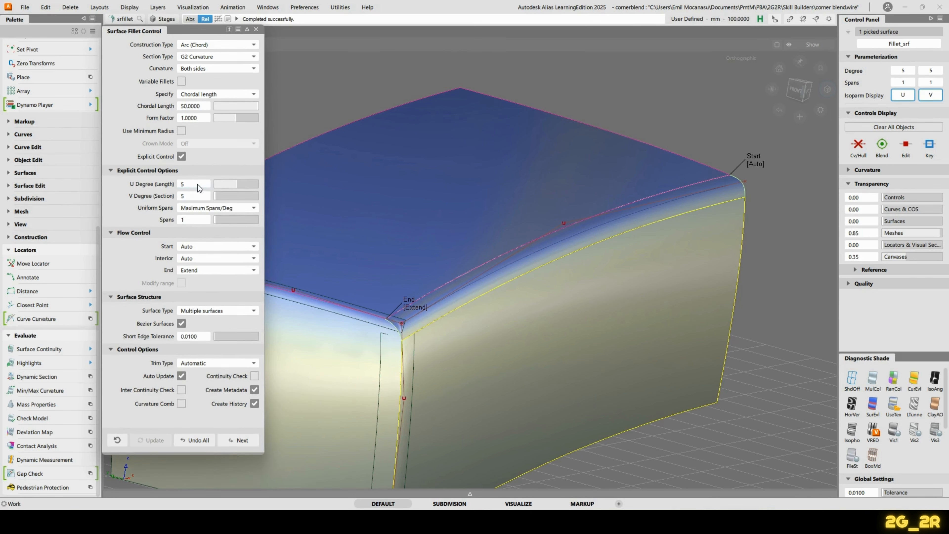
key("Return")
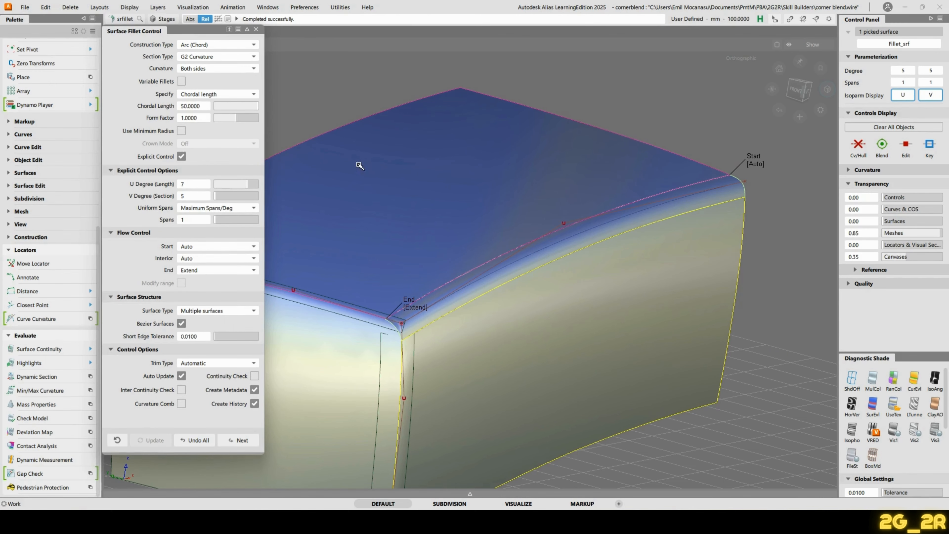
left_click_drag(425, 195, 440, 216, "ctrl+shift")
middle_click_drag(442, 216, 485, 212, "alt+shift")
Reopen the fillet between the top and short end and enable explicit control with Maximum Spans/Deg uniform spans.
left_click(479, 310)
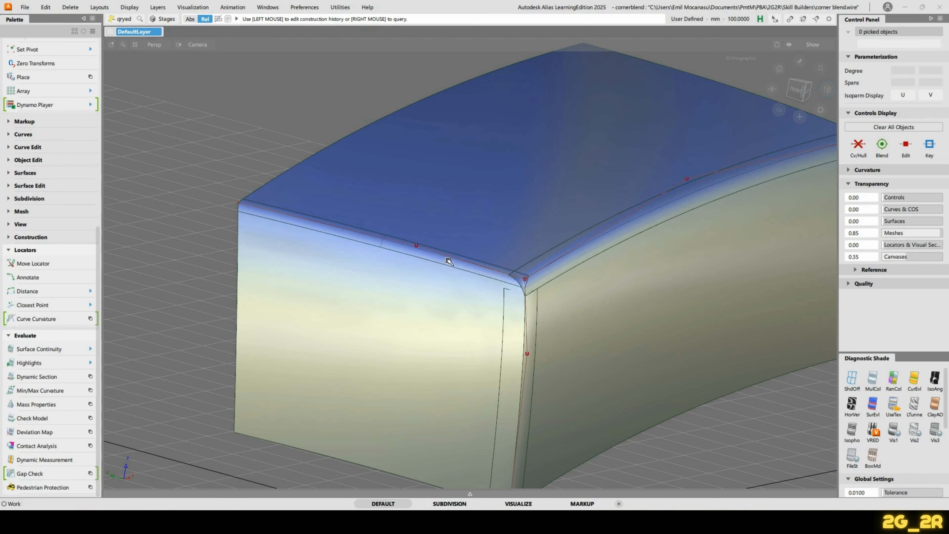
left_click(452, 264)
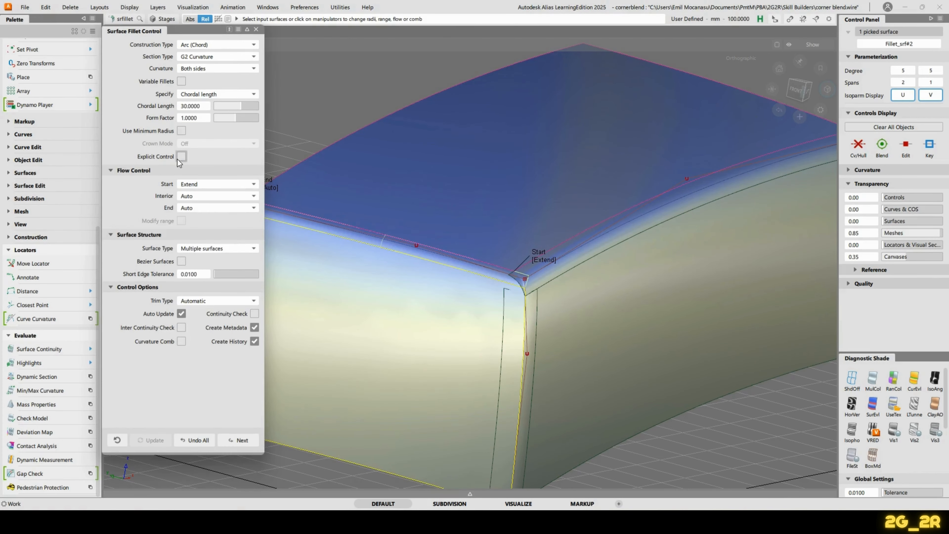
left_click(181, 157)
left_click(233, 208)
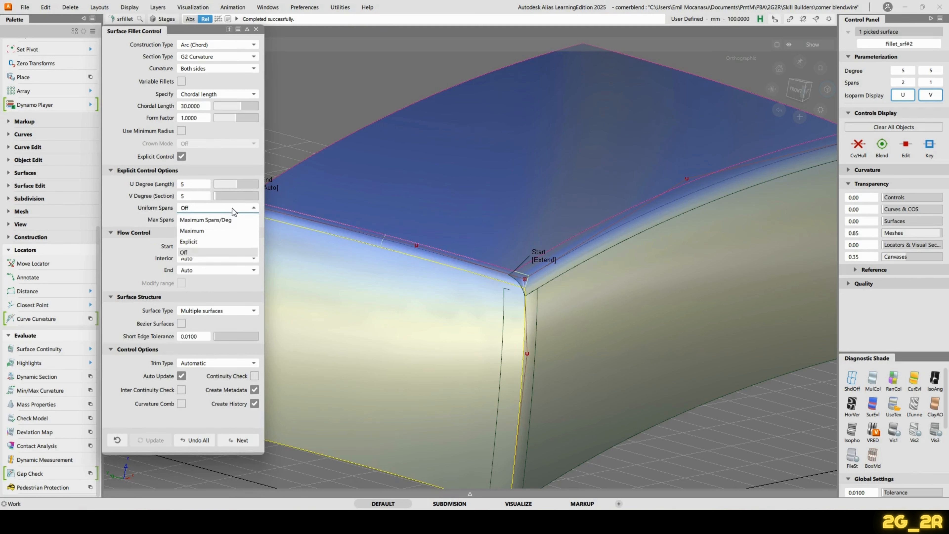
left_click(202, 221)
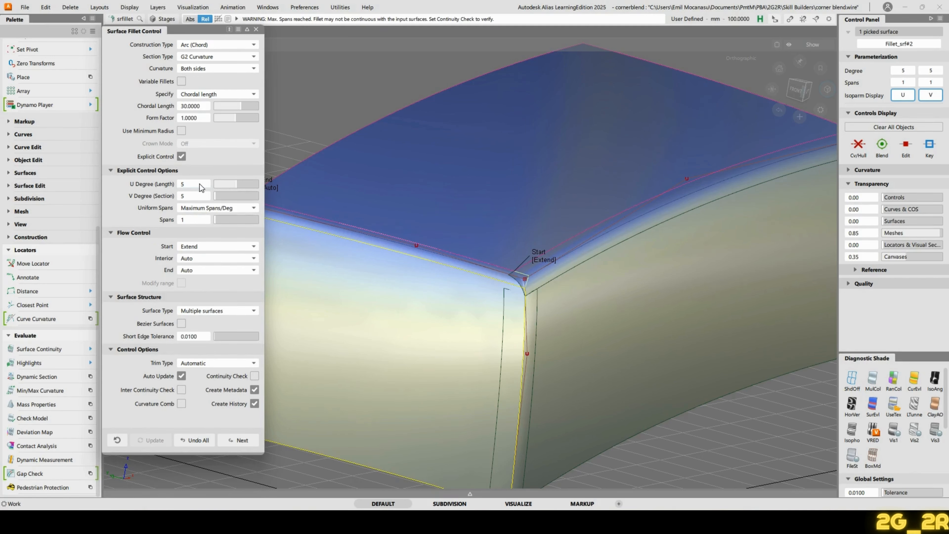
Set the short-end fillet's U degree to 7 and enable Bezier surfaces for it.
key("BackSpace")
type("7")
key("Return")
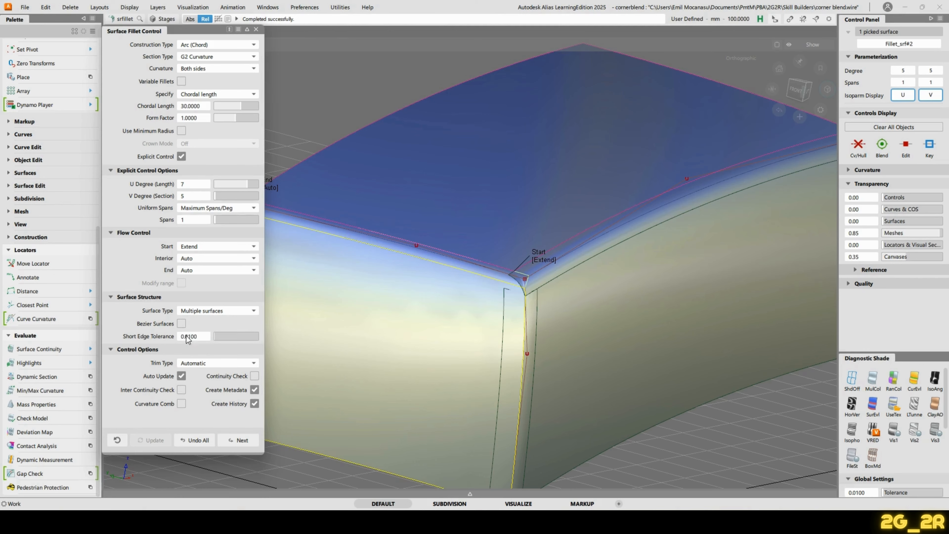
left_click_drag(495, 157, 386, 214, "alt+shift")
right_click_drag(442, 202, 489, 190, "ctrl+shift")
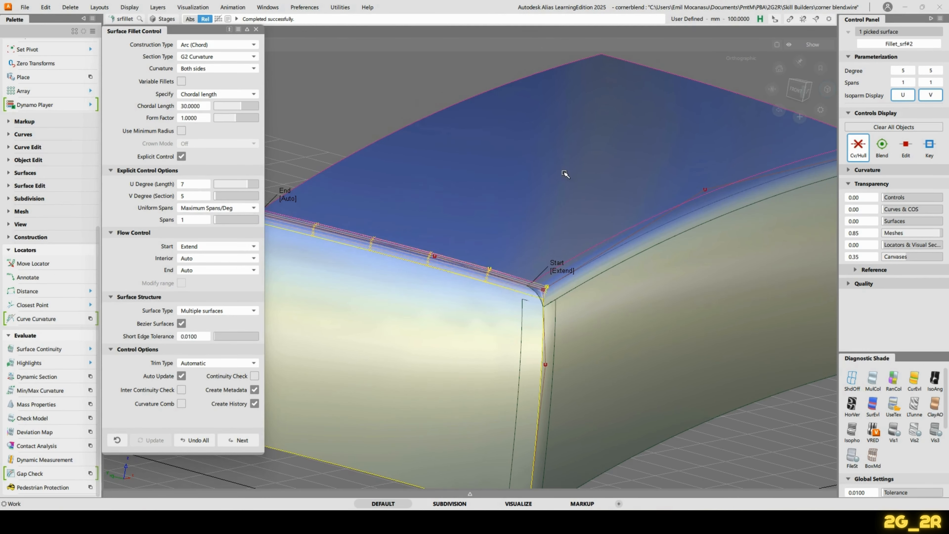
left_click_drag(592, 159, 534, 147, "alt+shift")
right_click_drag(477, 188, 522, 180, "ctrl+shift")
left_click_drag(523, 181, 559, 271, "alt+shift")
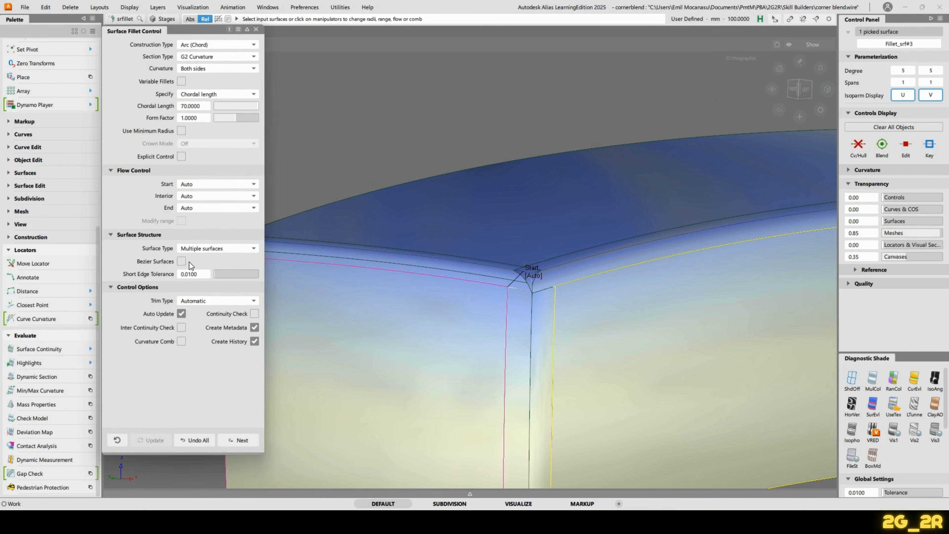
Enable explicit control on the vertical edge fillet, with Maximum Spans/Deg uniform spans and a U degree of 7.
left_click(181, 157)
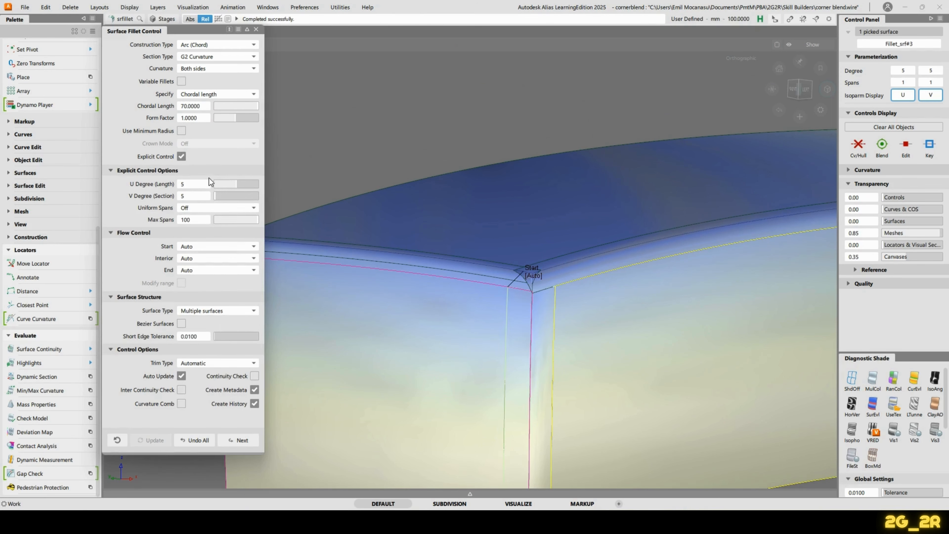
left_click(226, 209)
left_click(202, 218)
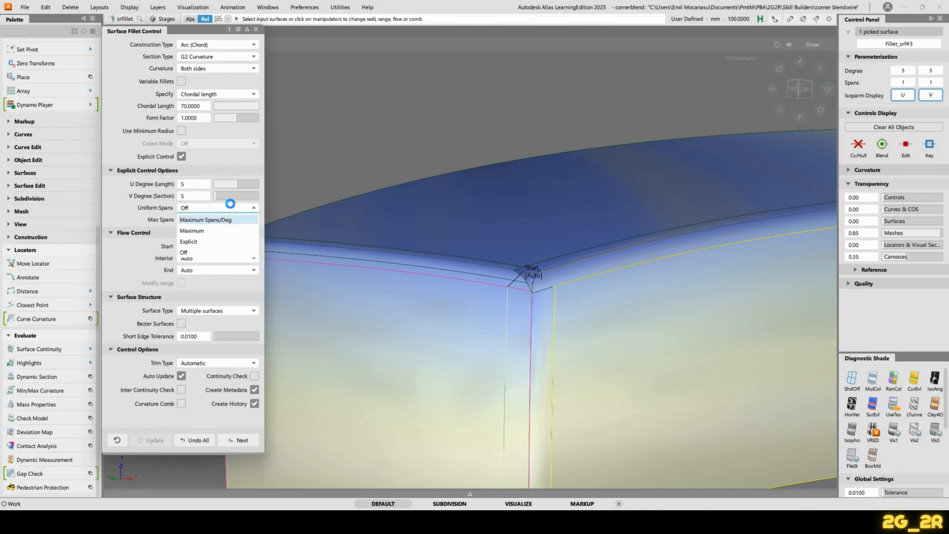
left_click(193, 185)
type("7")
key("Return")
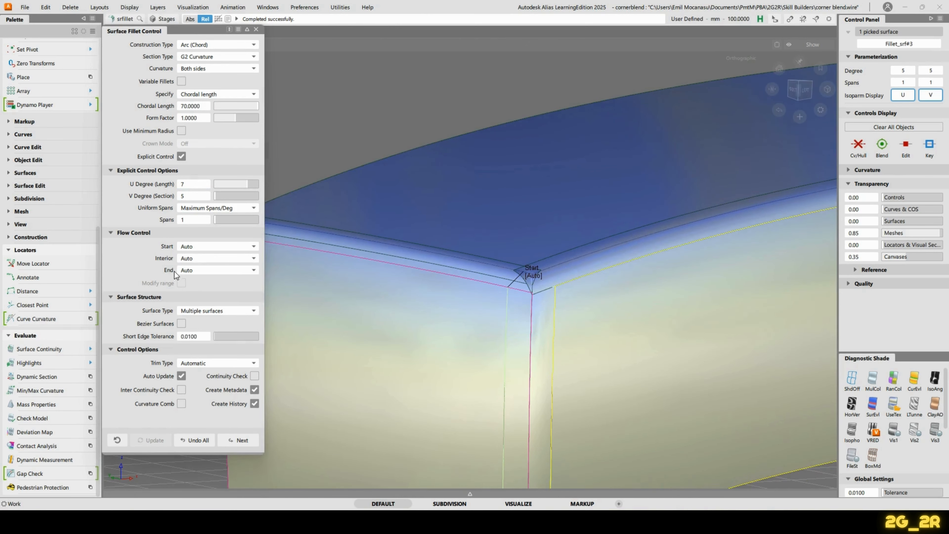
Set the vertical edge fillet's start flow control to Extend at the shared corner.
left_click(206, 247)
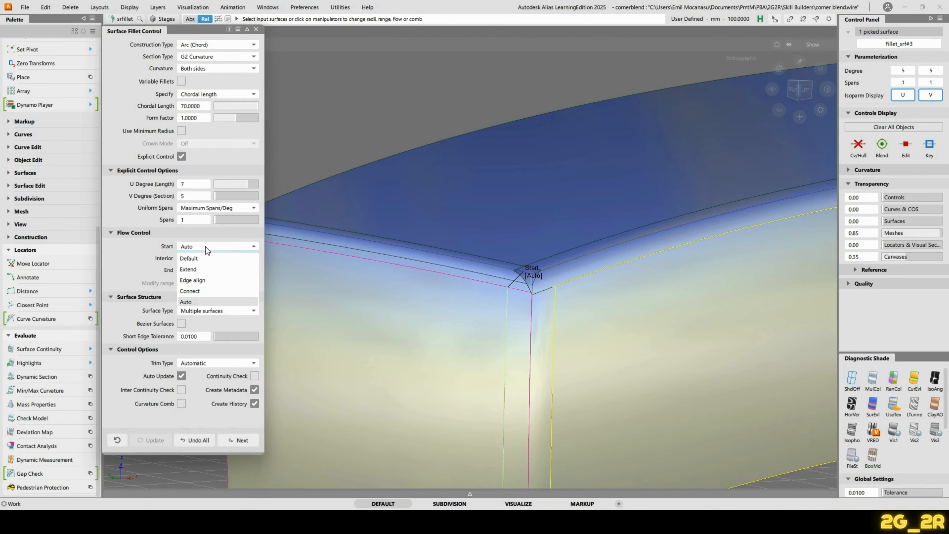
left_click(215, 270)
left_click_drag(413, 157, 623, 207, "alt+shift")
left_click(195, 440)
key("space")
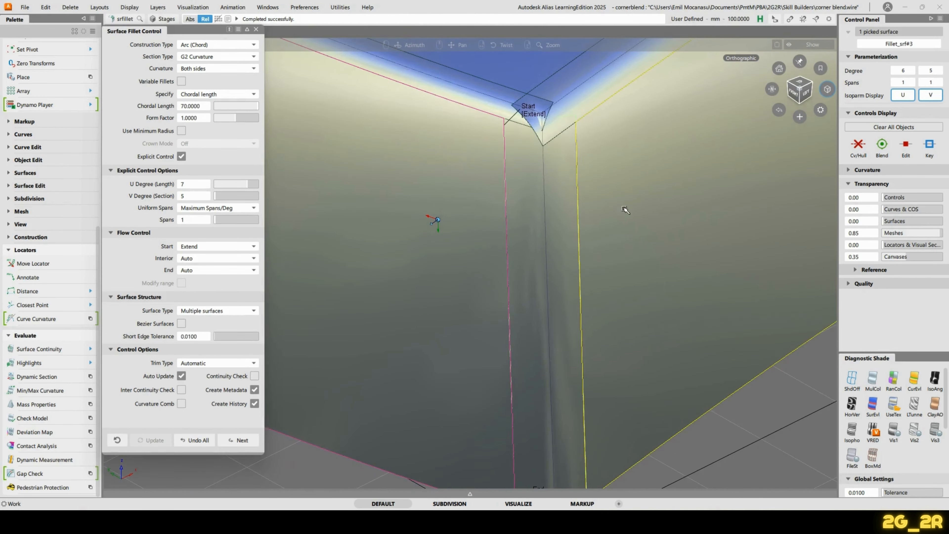
Turn on the continuity check for the vertical edge fillet and the fillet between the top and long side.
right_click_drag(626, 210, 611, 227, "alt+shift")
left_click(585, 259)
left_click_drag(545, 309, 585, 201, "alt+shift")
middle_click_drag(585, 201, 535, 341, "alt+shift")
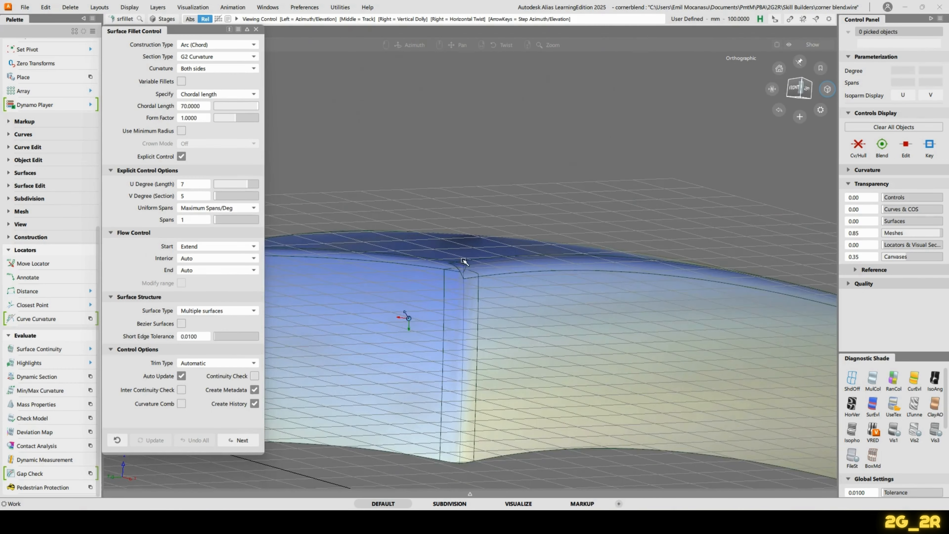
left_click_drag(465, 262, 451, 313, "alt+shift")
left_click(449, 316)
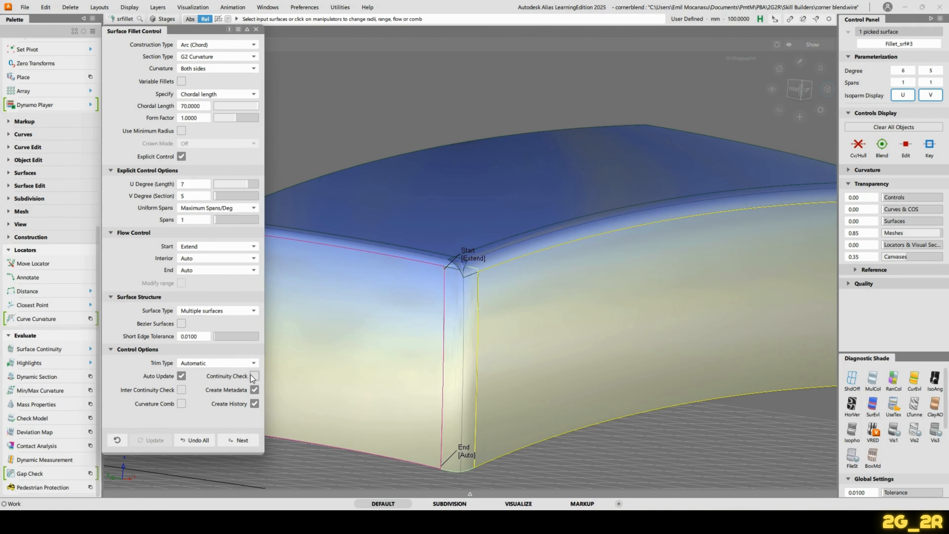
left_click(254, 375)
left_click_drag(397, 322, 497, 330, "alt+shift")
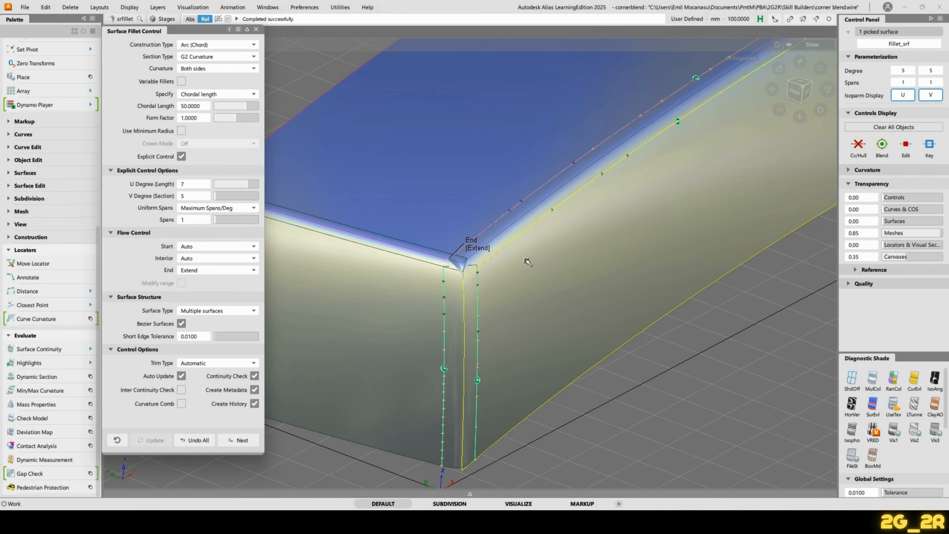
Reopen the fillet between the top and short end and turn on its continuity check.
key("Escape")
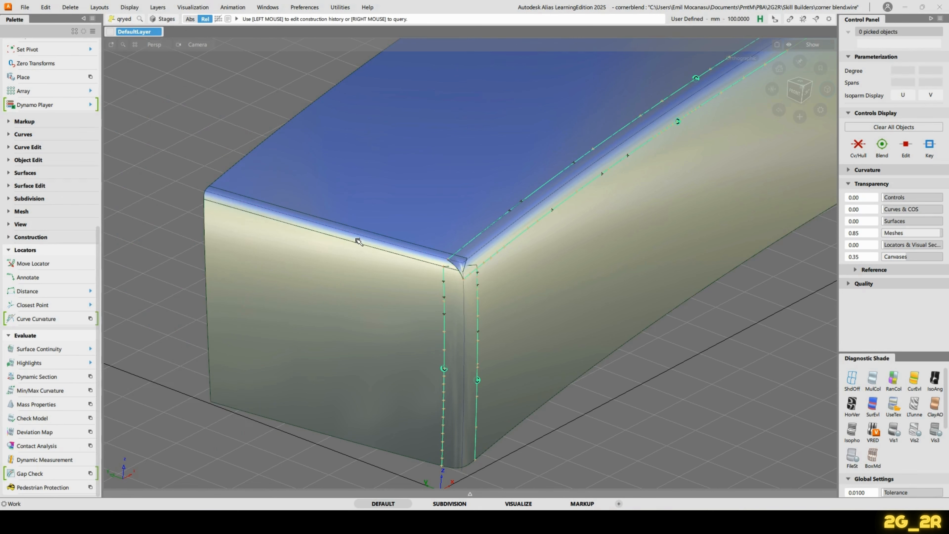
left_click(369, 243)
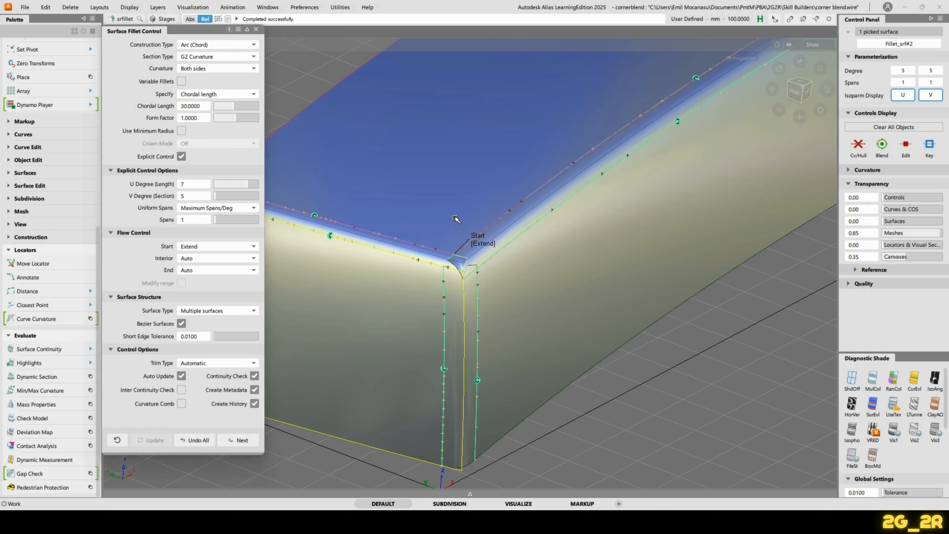
left_click_drag(547, 225, 416, 326, "alt+shift")
left_click_drag(481, 196, 499, 248, "alt+shift")
right_click_drag(499, 248, 527, 315, "alt+shift")
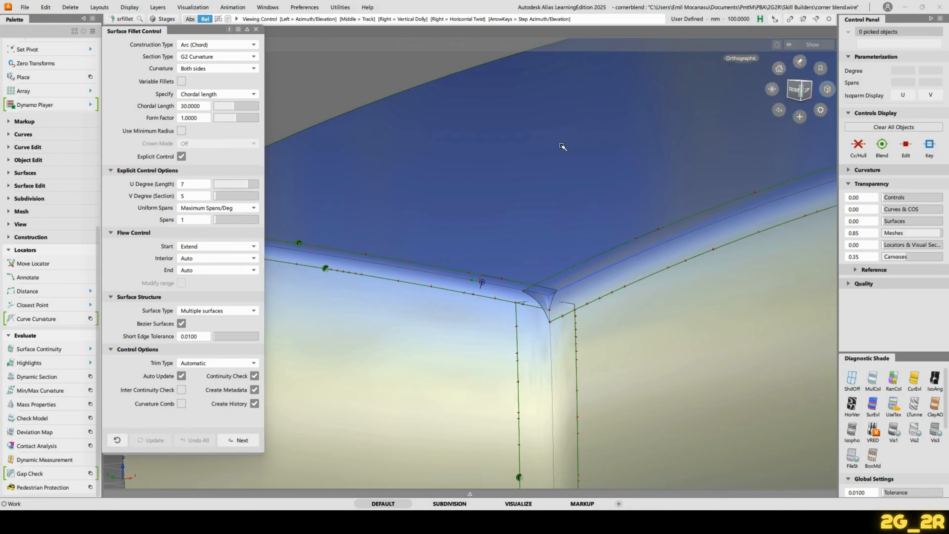
Examine the overlap of the three fillets at the block corner from several angles, closing the fillet settings.
right_click_drag(561, 146, 535, 195, "alt+shift")
left_click_drag(535, 194, 581, 257, "alt+shift")
left_click_drag(498, 350, 447, 338, "alt+shift")
right_click_drag(447, 338, 570, 269, "alt+shift")
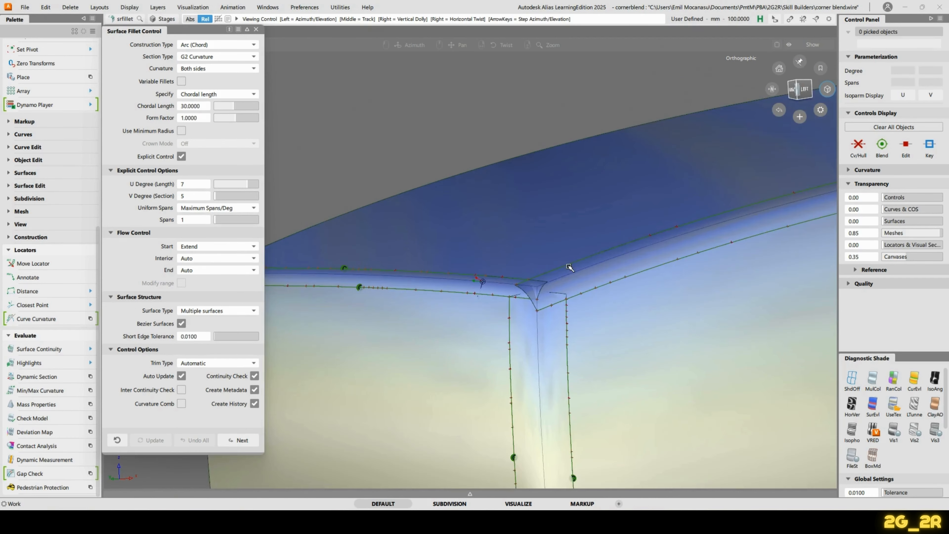
left_click_drag(570, 269, 564, 318, "alt+shift")
middle_click_drag(564, 317, 461, 348, "alt+shift")
left_click_drag(461, 348, 423, 335, "alt+shift")
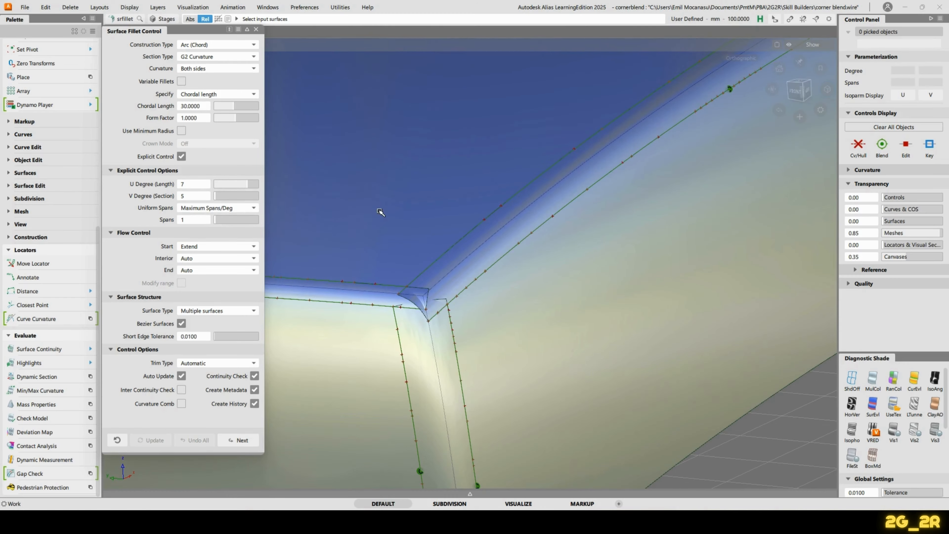
left_click(258, 29)
left_click_drag(468, 246, 462, 375, "alt+shift")
right_click_drag(462, 374, 429, 293, "alt+shift")
left_click_drag(393, 279, 561, 337, "alt+shift")
right_click_drag(561, 337, 439, 295, "alt+shift")
left_click_drag(439, 295, 449, 318, "alt+shift")
right_click_drag(449, 318, 588, 268, "alt+shift")
left_click_drag(588, 268, 545, 246, "alt+shift")
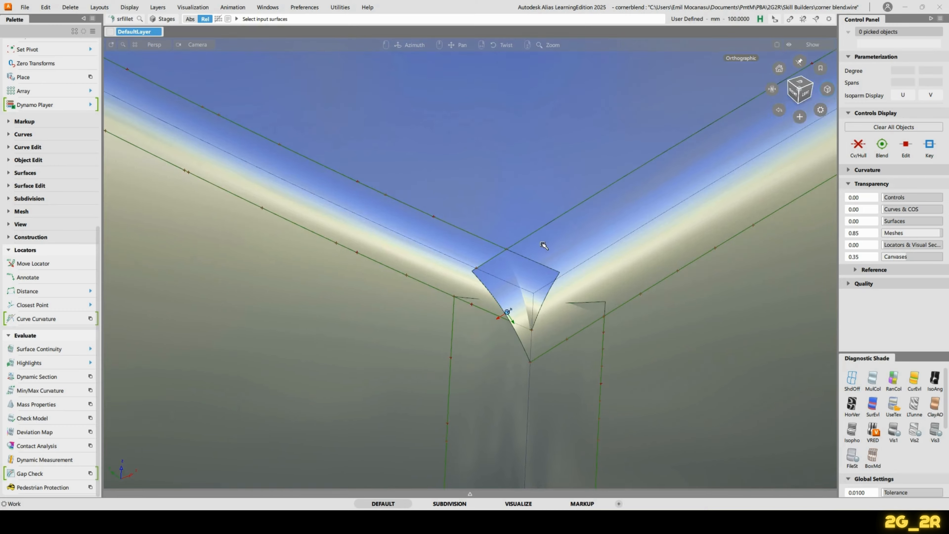
left_click_drag(541, 343, 584, 329, "alt+shift")
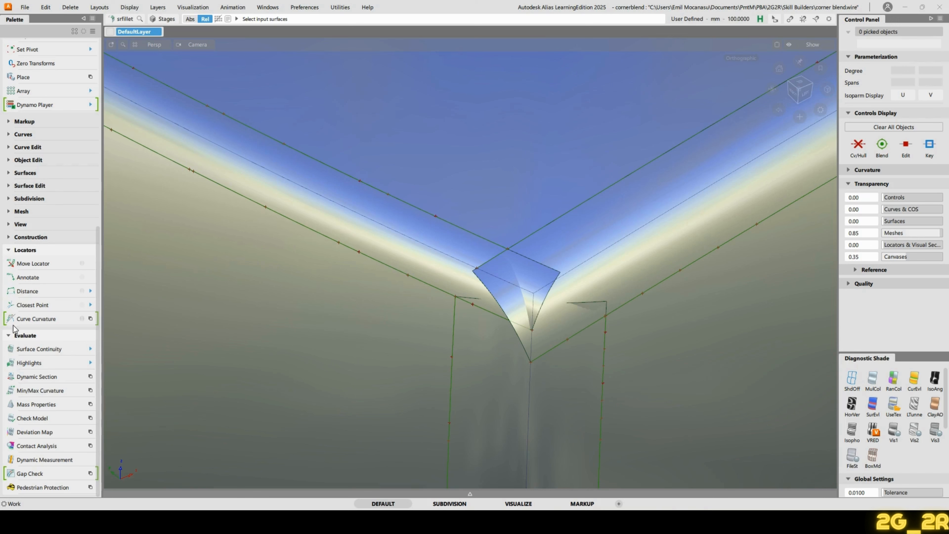
Collapse the Evaluate, Locators and Transform tool groups, expand the Surfaces tools and start Corner Blend.
left_click(9, 338)
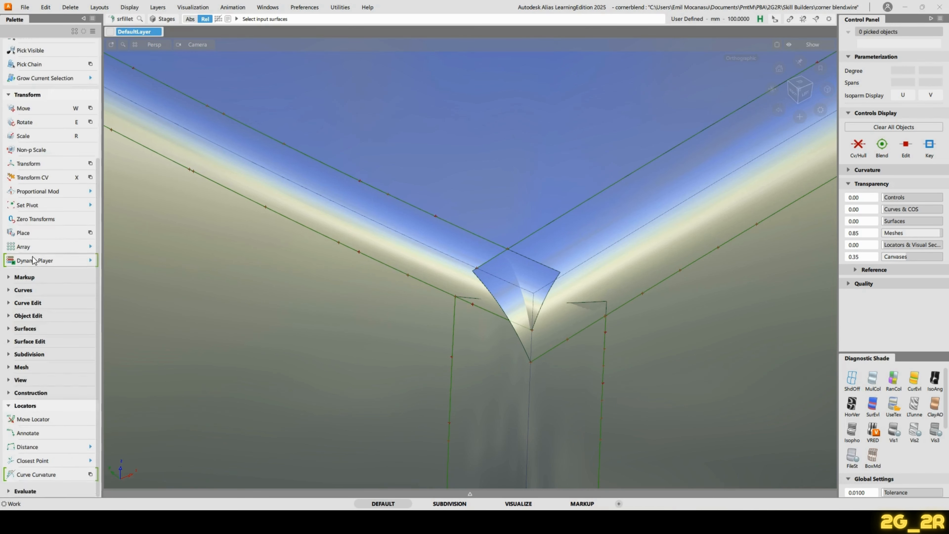
left_click(8, 407)
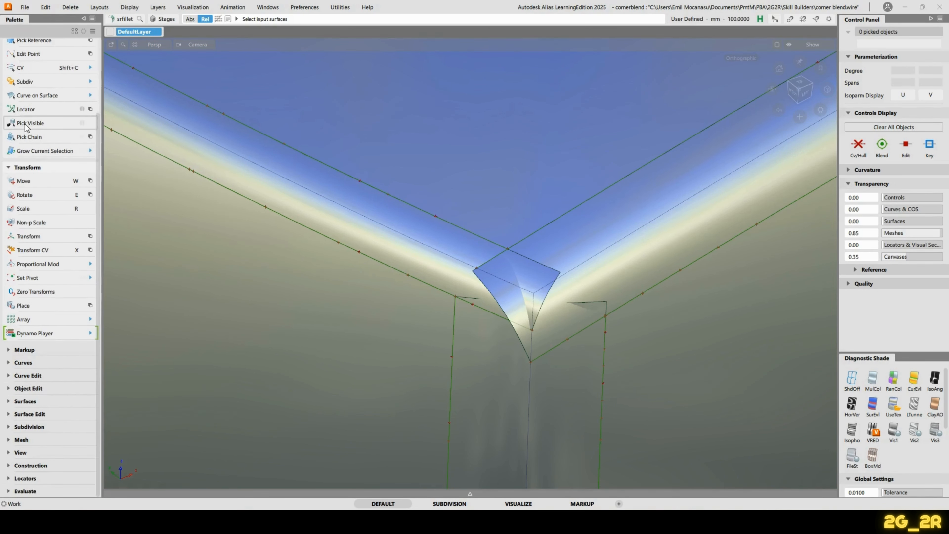
left_click(14, 169)
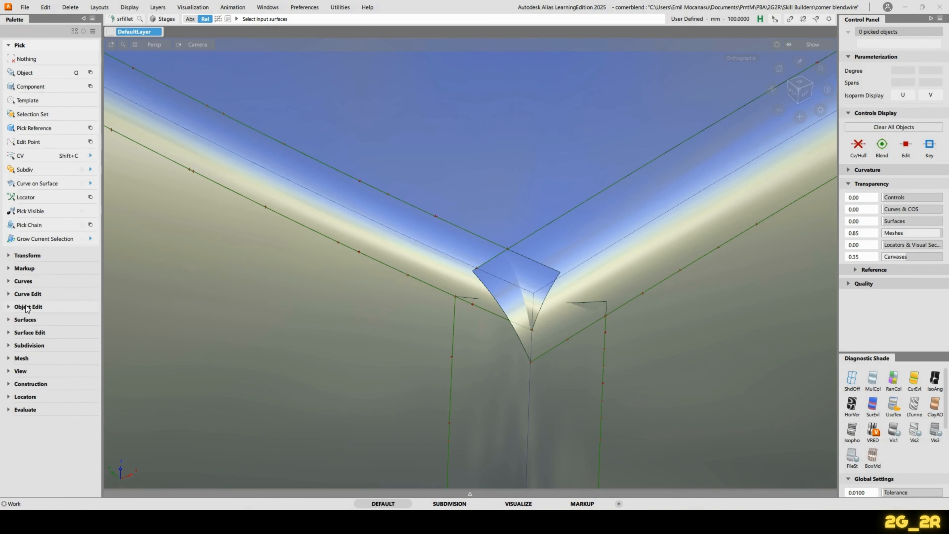
left_click(24, 320)
scroll(50, 293, "down", 4)
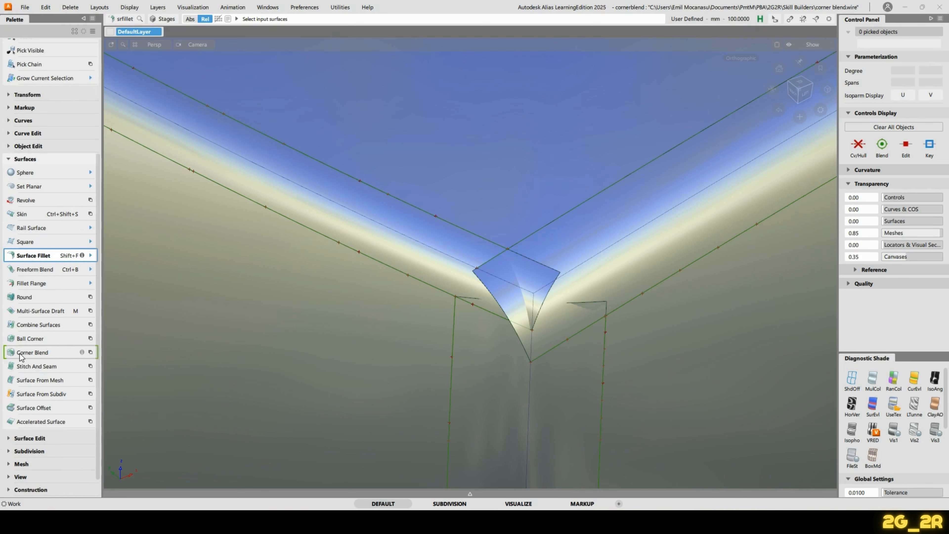
right_click_drag(583, 223, 512, 212, "alt+shift")
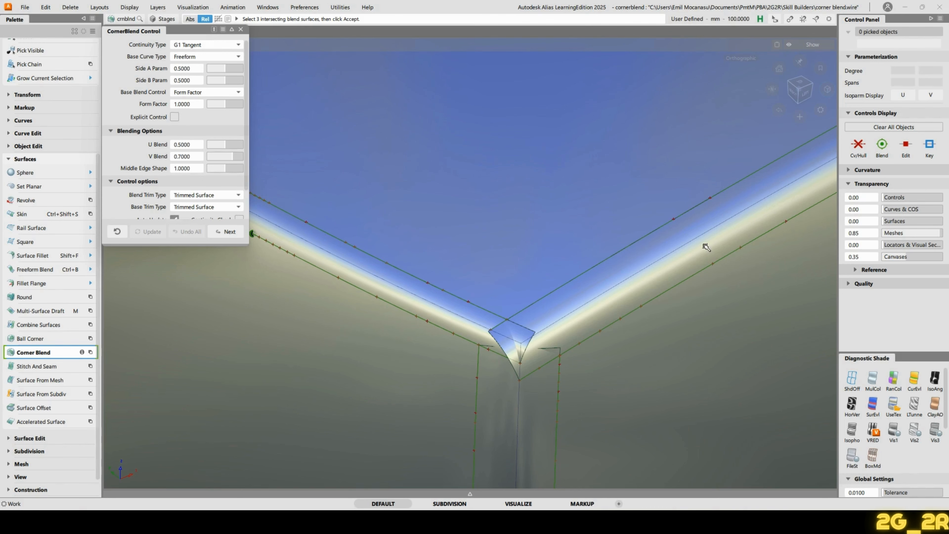
Examine the three intersecting fillets around the block corner as candidates for the corner blend.
left_click_drag(534, 224, 527, 332, "alt+shift")
right_click_drag(527, 332, 591, 326, "alt+shift")
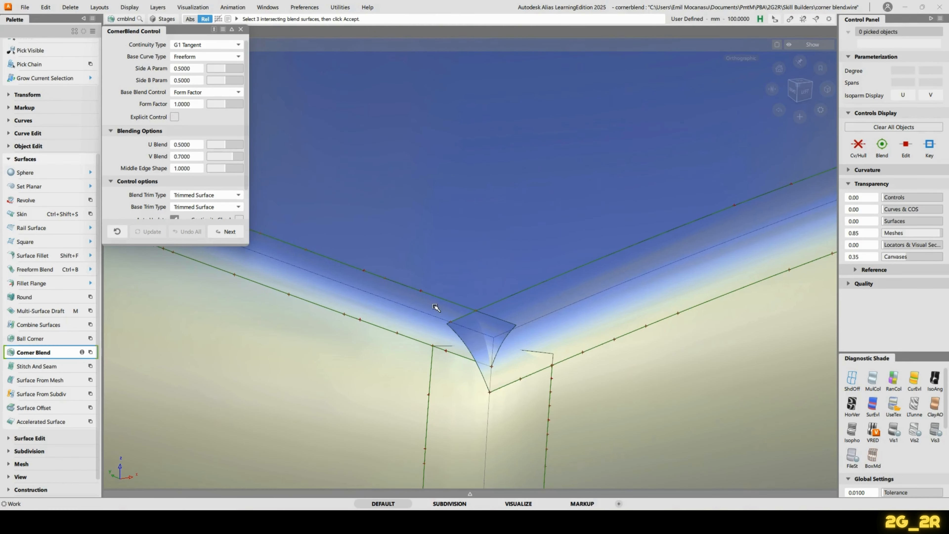
left_click_drag(511, 409, 561, 318, "alt+shift")
right_click_drag(561, 318, 545, 383, "alt+shift")
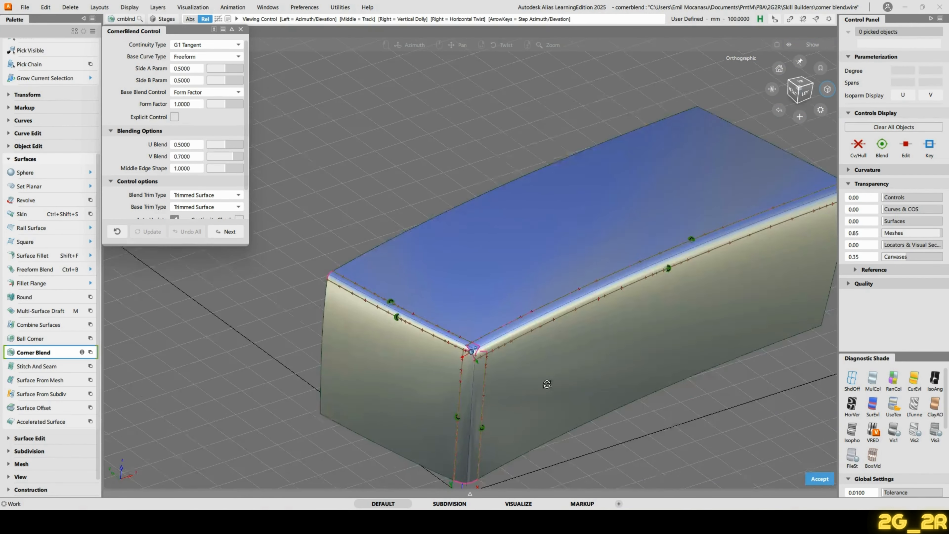
left_click_drag(509, 339, 552, 160, "ctrl+shift")
right_click_drag(553, 329, 516, 255, "alt+shift")
mouse_move(516, 256)
left_mouse_down("alt+shift")
mouse_move(458, 250)
mouse_move(661, 244)
mouse_move(526, 222)
mouse_move(477, 322)
mouse_move(492, 255)
mouse_move(501, 260)
left_mouse_up("alt+shift")
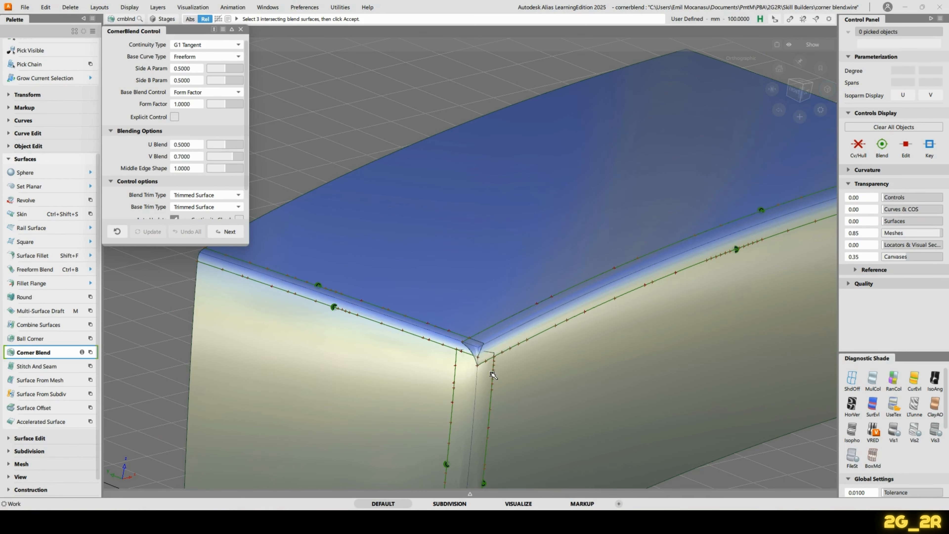
Pick the three intersecting fillets around the block corner and accept them as the Corner Blend inputs.
mouse_move(414, 381)
left_mouse_down("alt+shift")
mouse_move(424, 356)
mouse_move(410, 378)
left_mouse_up("alt+shift")
right_click_drag(410, 378, 515, 286, "alt+shift")
middle_click_drag(546, 263, 418, 281, "alt+shift")
left_click_drag(566, 273, 577, 291, "alt+shift")
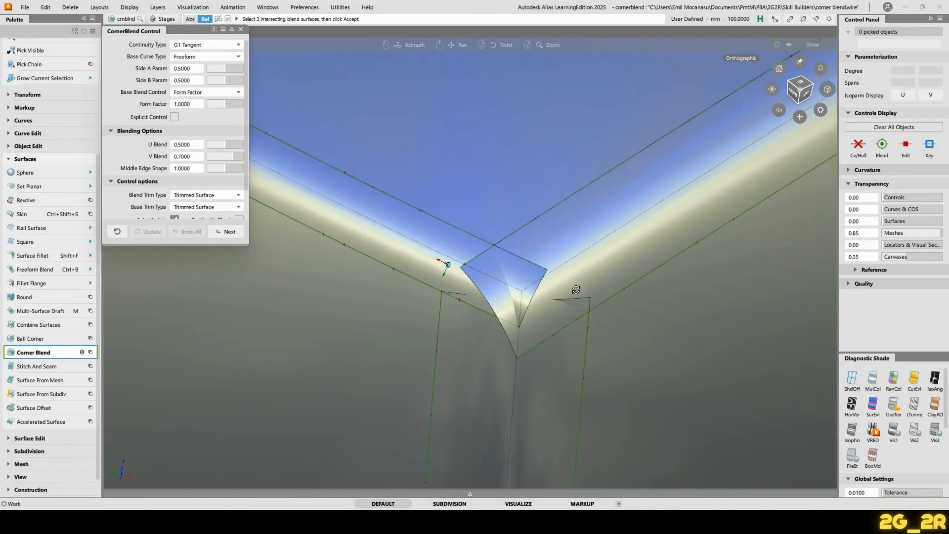
left_click(433, 263)
left_click_drag(515, 322, 504, 265, "alt+shift")
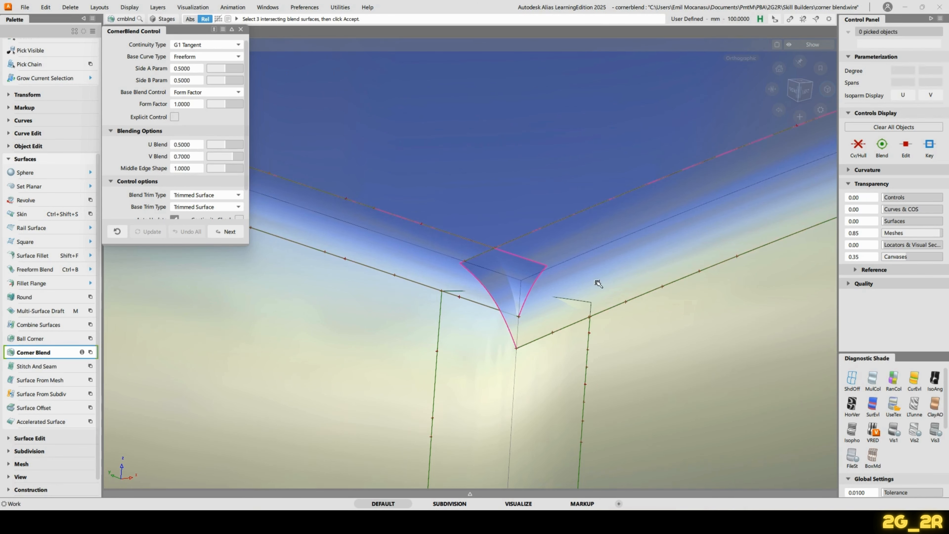
left_click_drag(493, 403, 742, 415, "alt+shift")
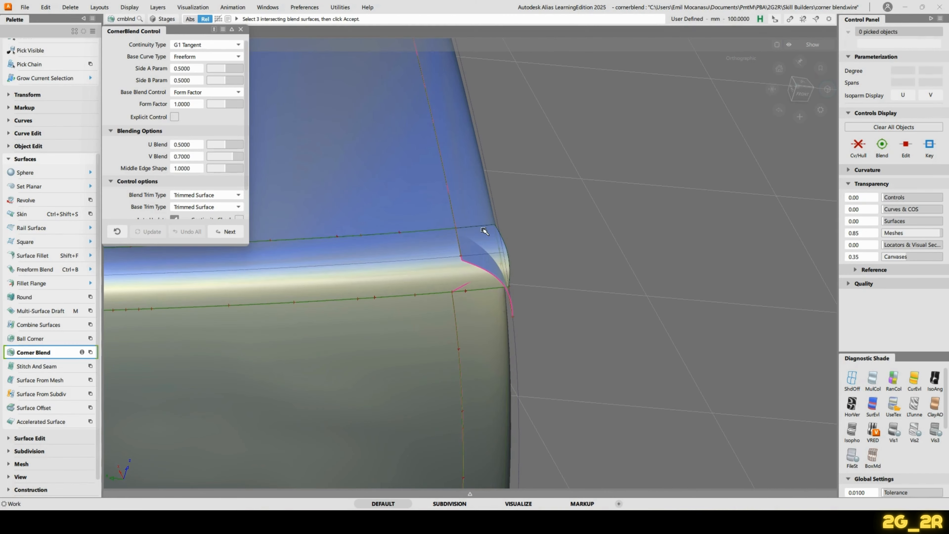
left_click_drag(481, 229, 445, 265, "alt+shift")
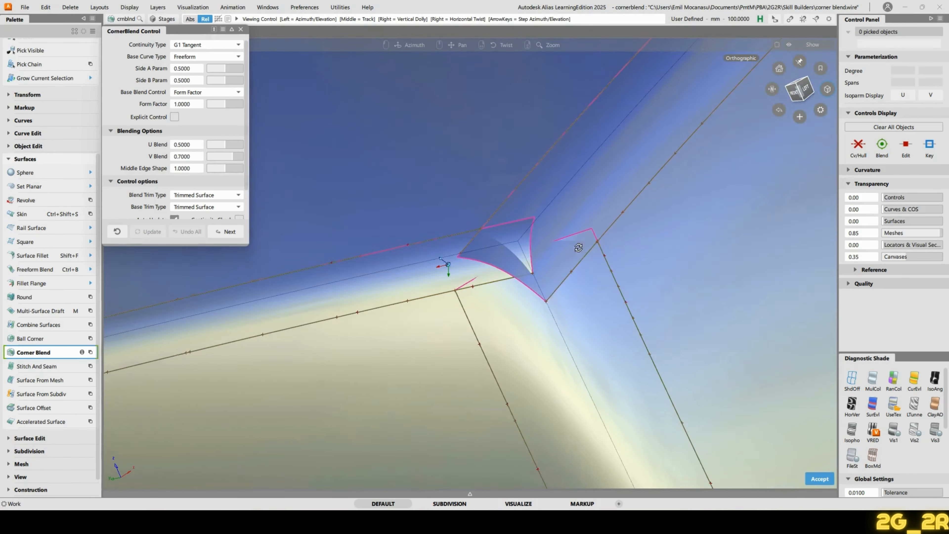
left_click_drag(420, 217, 310, 201, "alt+shift")
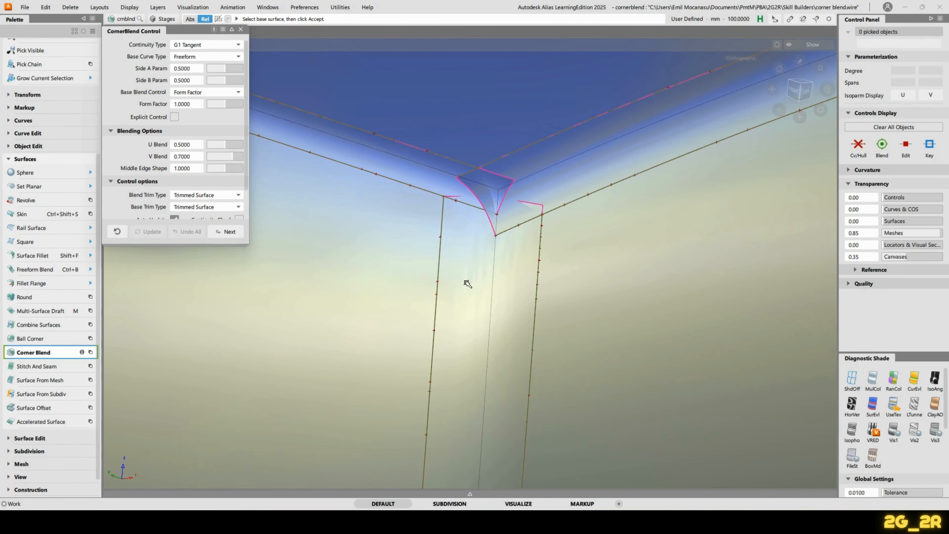
Use the block's long side wall as the base surface, build the blend, and adjust the base curve's Side A parameter to about 0.9601.
left_click_drag(600, 176, 491, 259, "alt+shift")
left_click_drag(560, 231, 577, 257, "alt+shift")
left_click(496, 210)
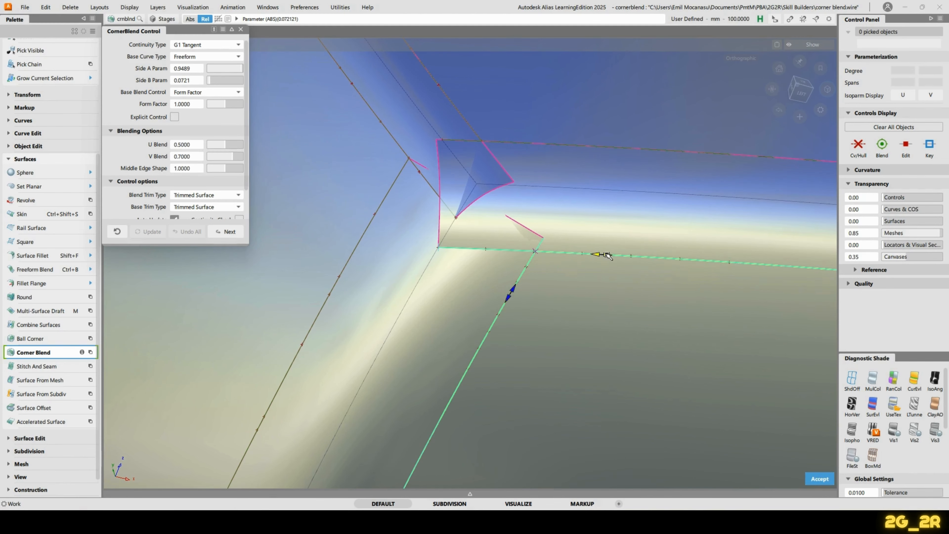
left_click_drag(588, 255, 524, 251)
right_click_drag(524, 252, 627, 243, "alt+shift")
left_click_drag(627, 243, 542, 303, "alt+shift")
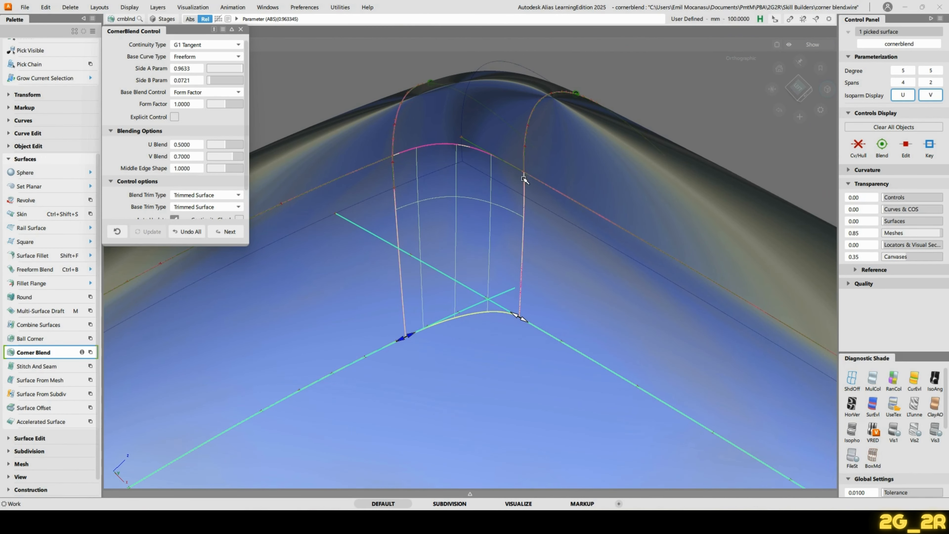
left_click_drag(565, 332, 382, 182)
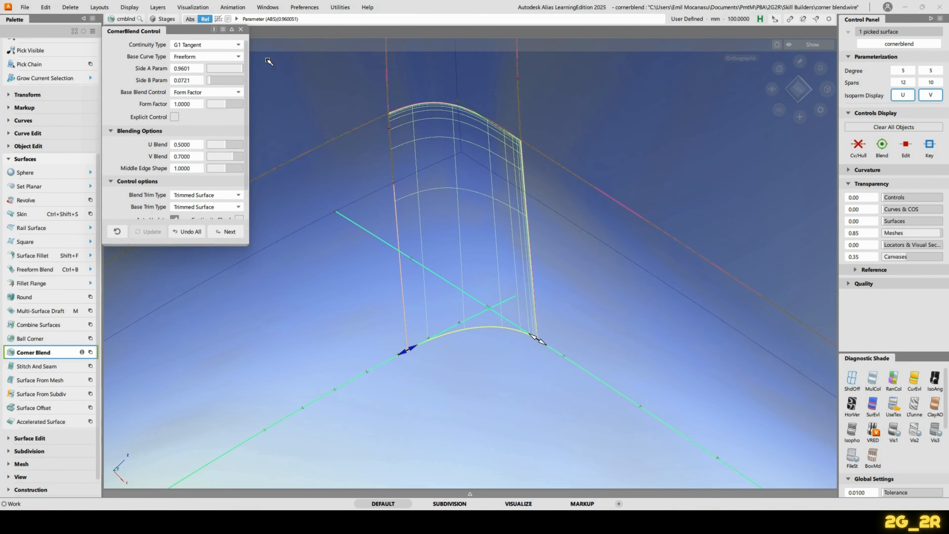
Set the corner blend's continuity to G2 Curvature and enable Explicit Control with degree 5 and single spans in both directions.
left_click(234, 45)
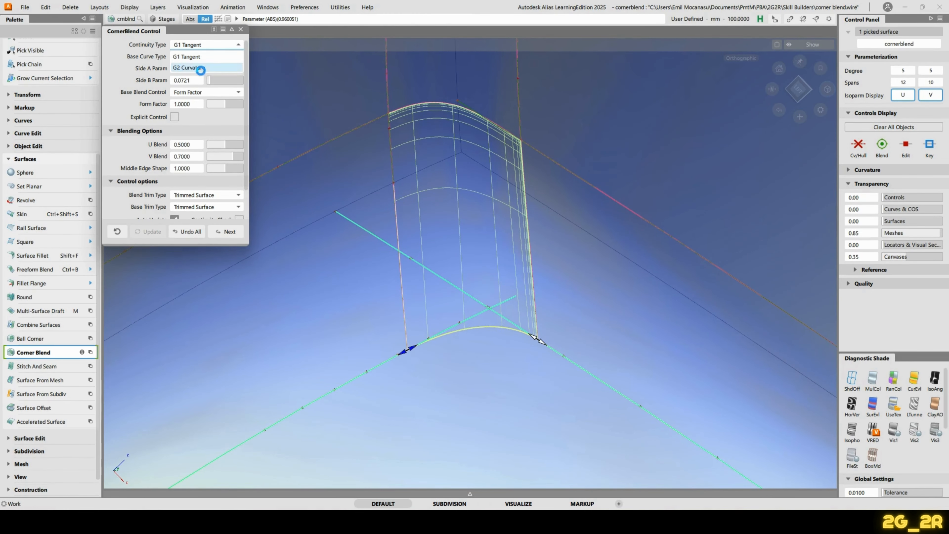
left_click(201, 68)
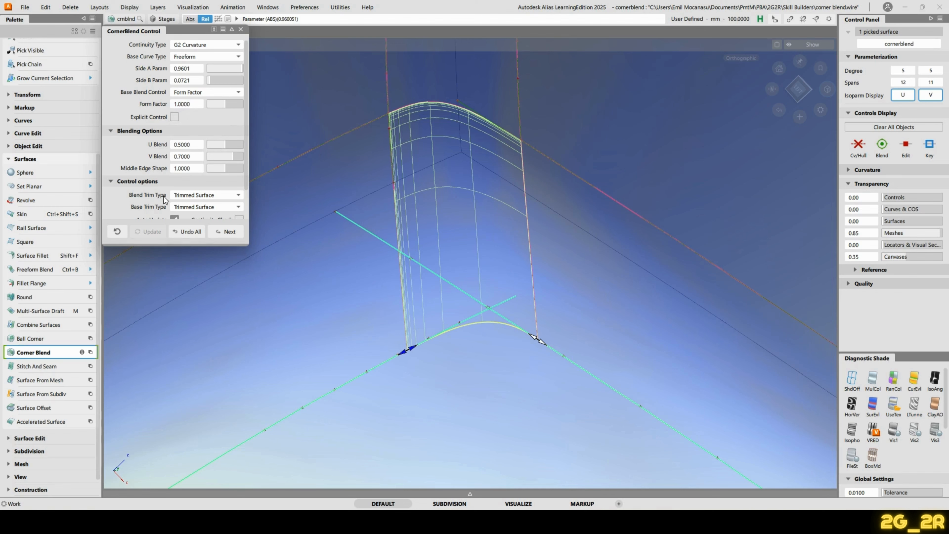
left_click(173, 117)
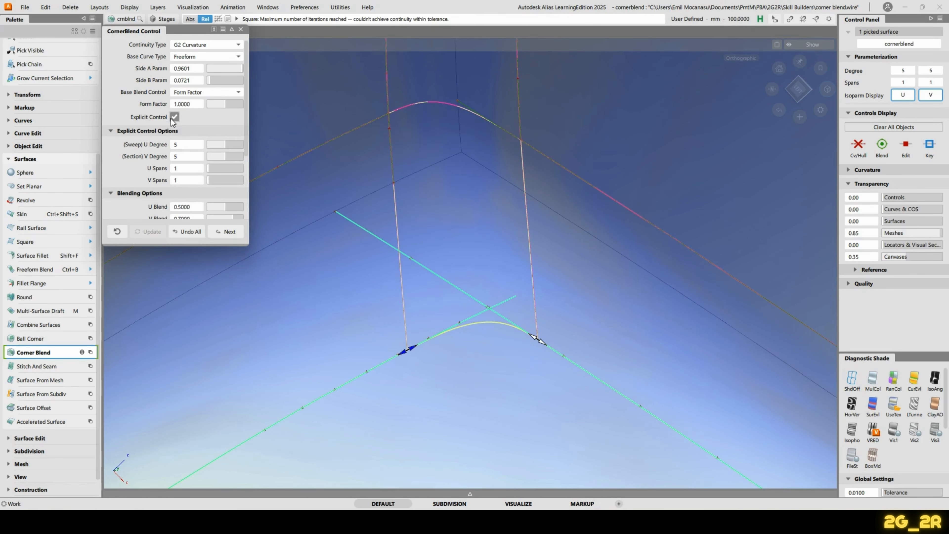
left_click_drag(444, 239, 517, 231, "alt+shift")
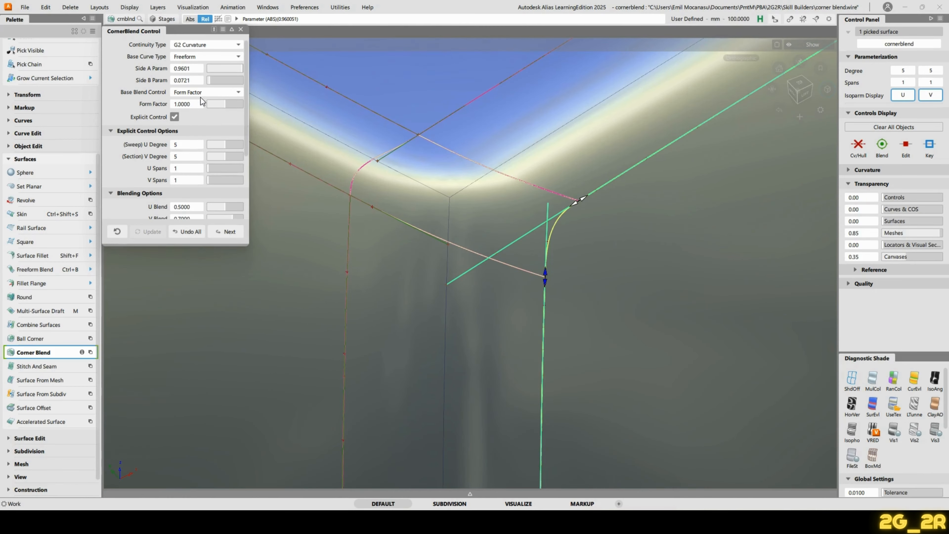
Try the Fillet base curve type for the corner blend and return it to Freeform.
left_click(224, 56)
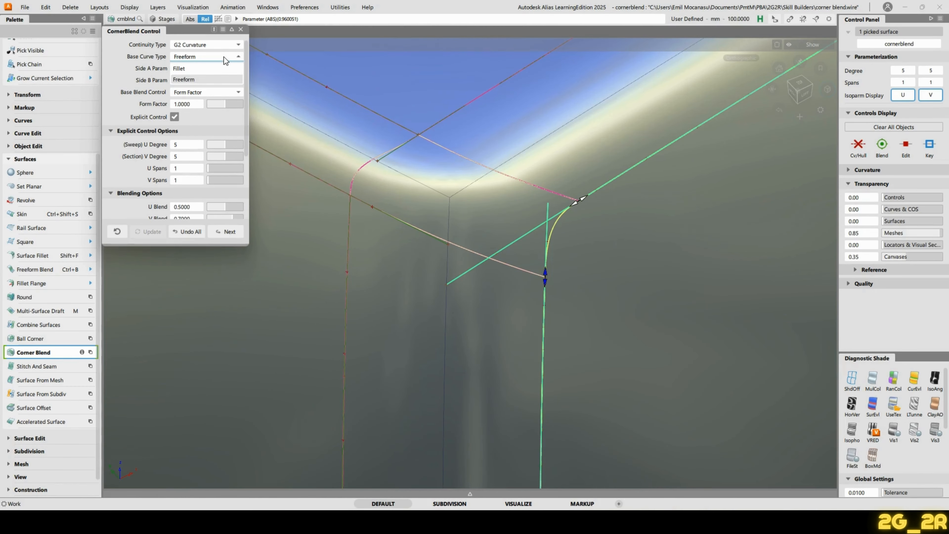
left_click(215, 69)
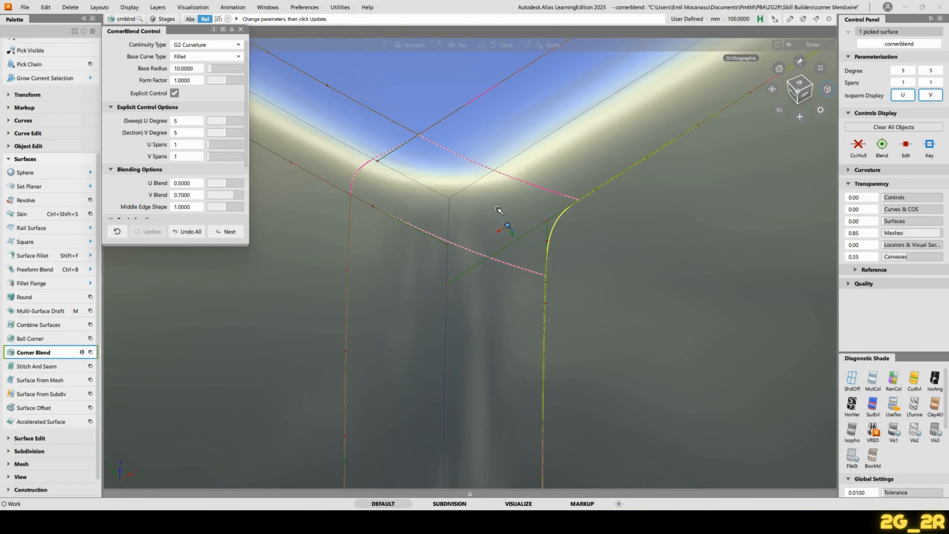
left_click_drag(499, 210, 457, 161, "alt+shift")
left_click(199, 55)
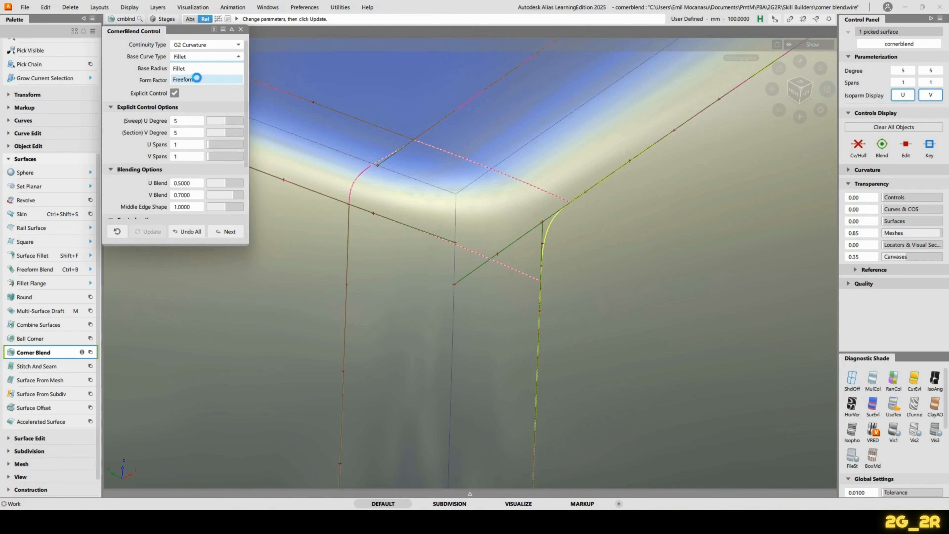
left_click(197, 80)
left_click_drag(615, 151, 599, 162, "alt+shift")
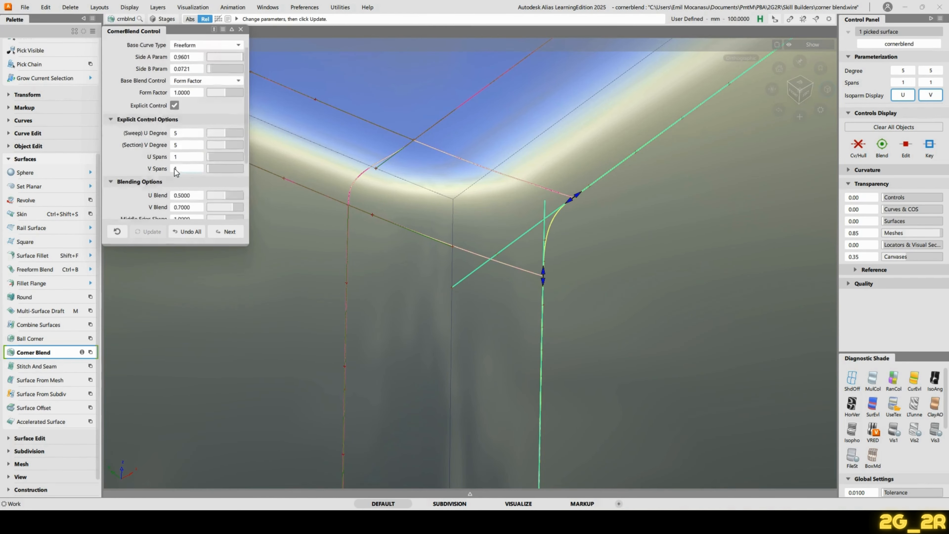
Review the Blend Trim Type choices, keep Trimmed Surface, and finish the corner blend.
scroll(151, 180, "down", 5)
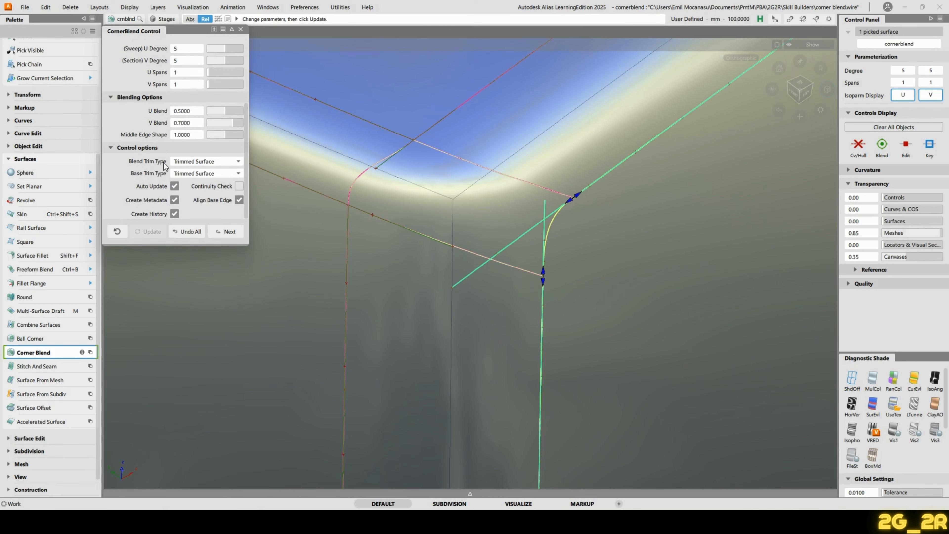
left_click(238, 162)
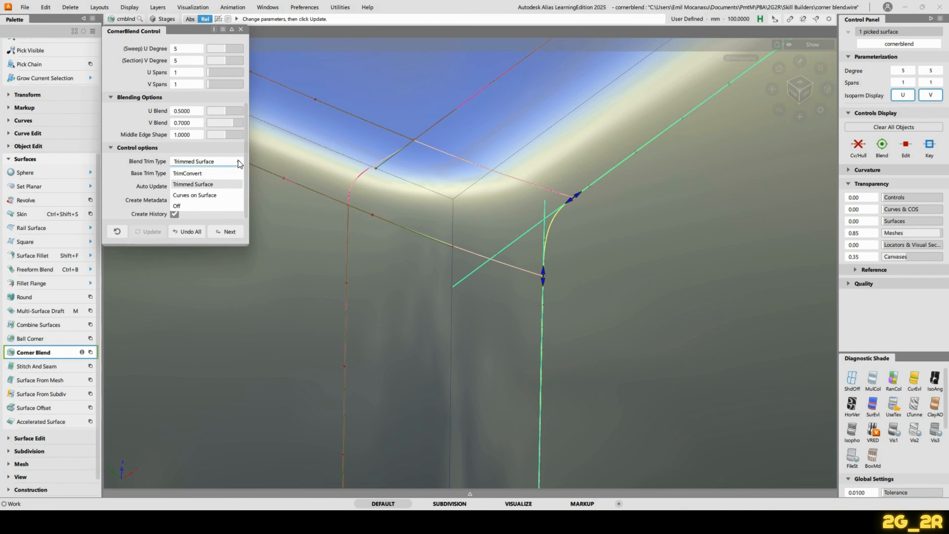
left_click(221, 163)
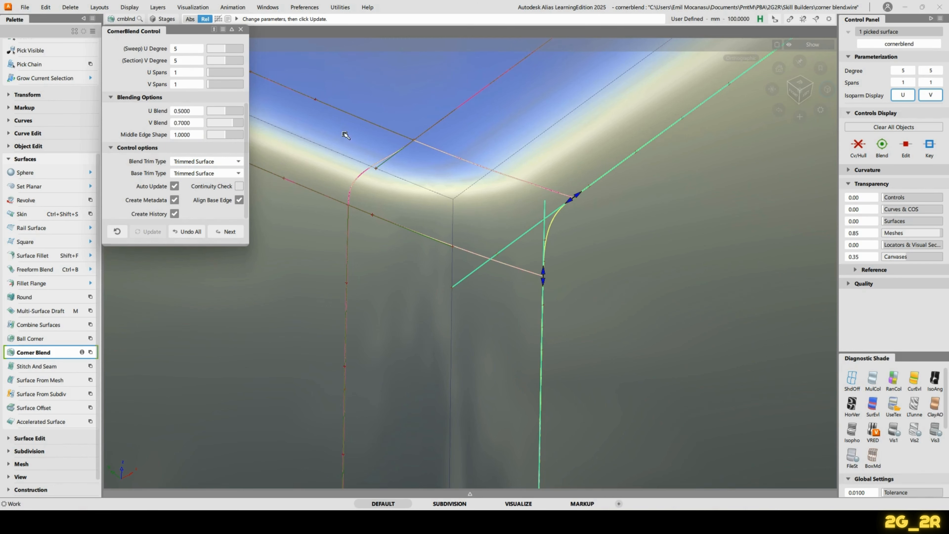
left_click_drag(541, 130, 507, 213, "alt+shift")
left_click(534, 123)
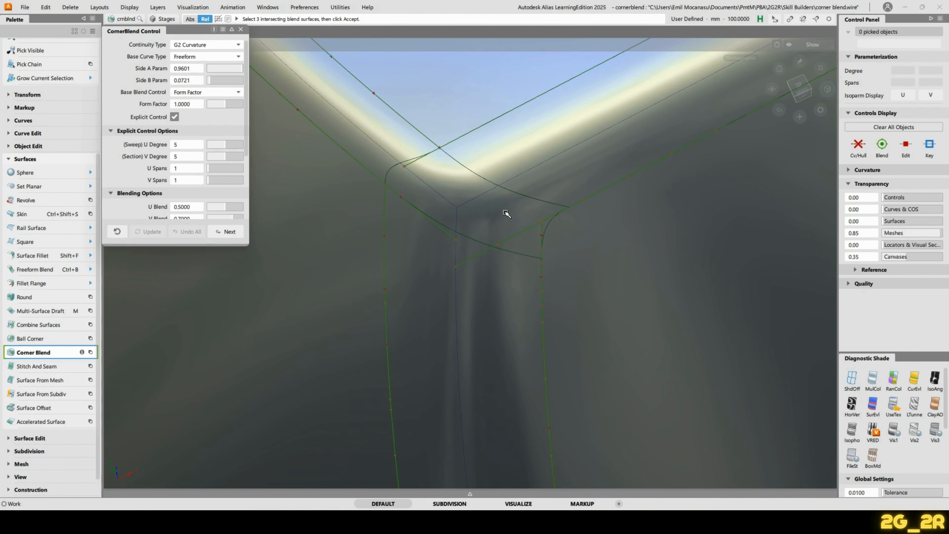
Apply IsoAngle diagnostic shading, examine the stripe flow across the corner blend from several angles, and close the blend settings.
mouse_move(506, 214)
left_mouse_down("alt+shift")
mouse_move(447, 195)
mouse_move(852, 275)
mouse_move(485, 209)
mouse_move(428, 144)
mouse_move(428, 276)
mouse_move(439, 204)
mouse_move(439, 272)
mouse_move(495, 213)
left_mouse_up("alt+shift")
scroll(915, 484, "down", 3)
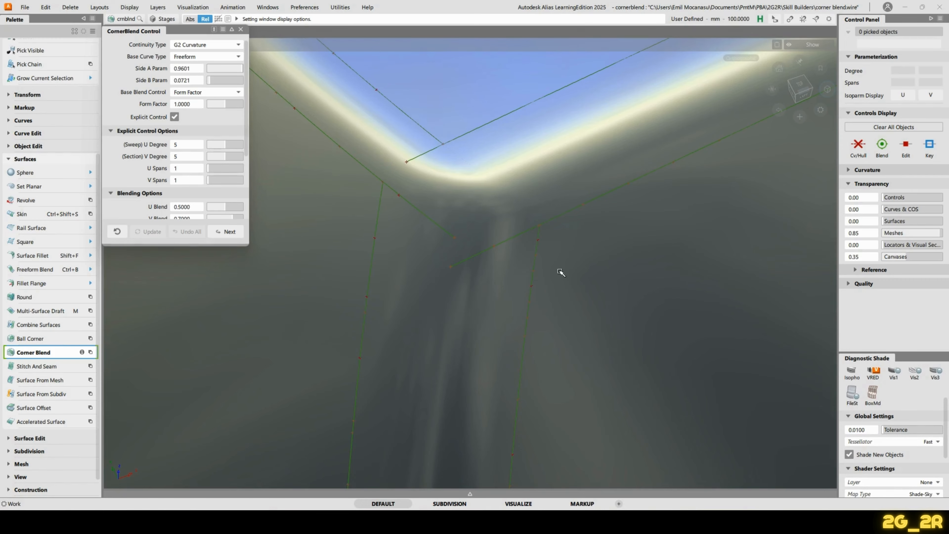
left_click_drag(561, 272, 896, 390, "alt+shift")
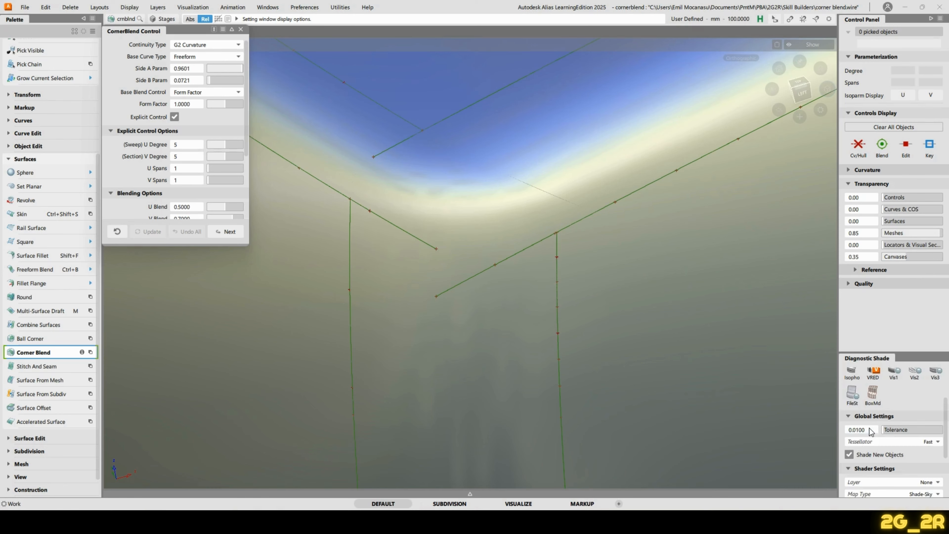
scroll(871, 431, "up", 3)
left_click(935, 380)
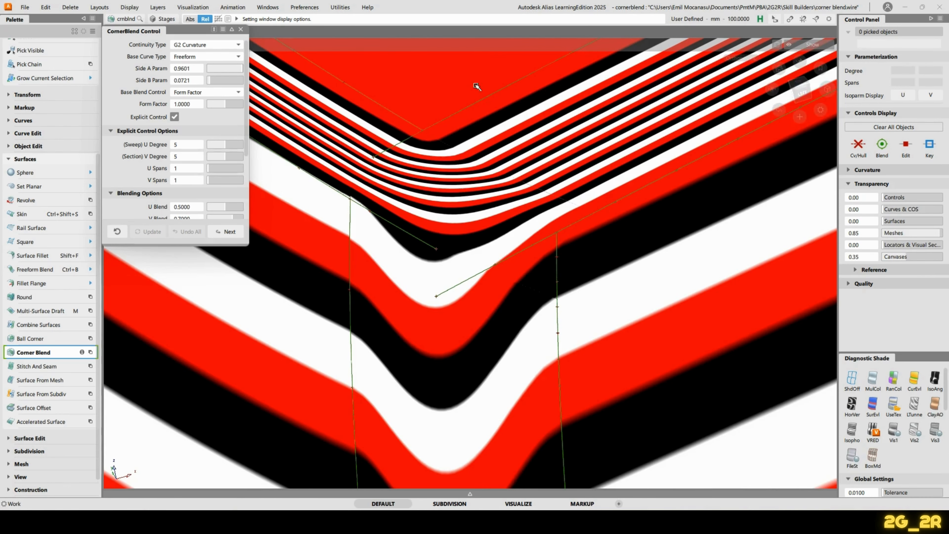
left_click_drag(801, 86, 492, 232, "alt+shift")
left_click_drag(370, 404, 449, 264, "alt+shift")
right_click_drag(443, 293, 545, 246, "alt+shift")
left_click(240, 30)
left_click_drag(435, 190, 433, 238, "alt+shift")
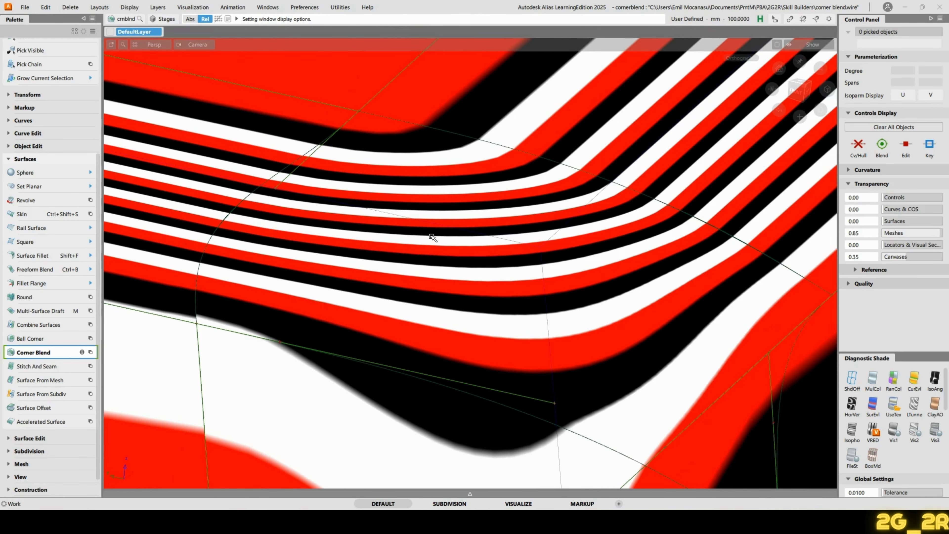
Pick the corner blend surface, turn on its control points and hulls, and clear the selection.
left_click(445, 189)
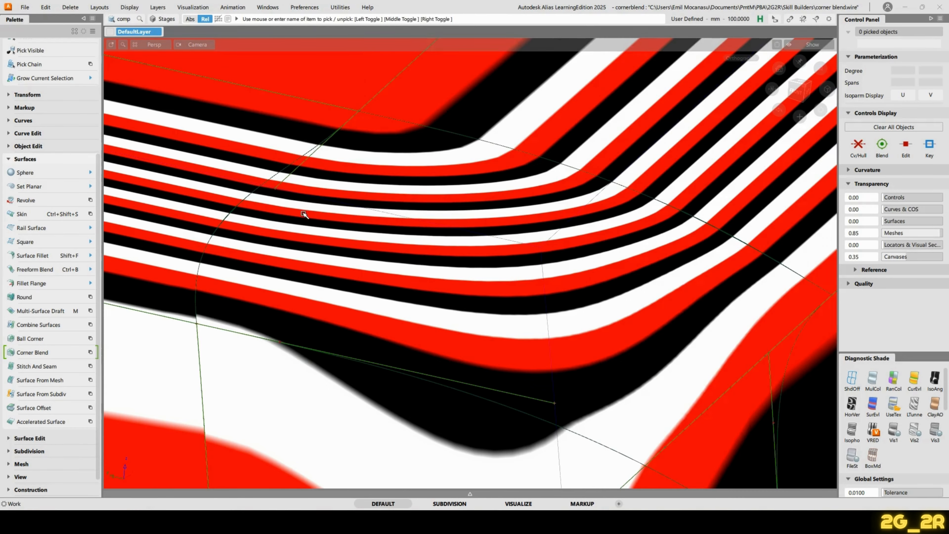
left_click_drag(304, 214, 319, 254, "alt+shift")
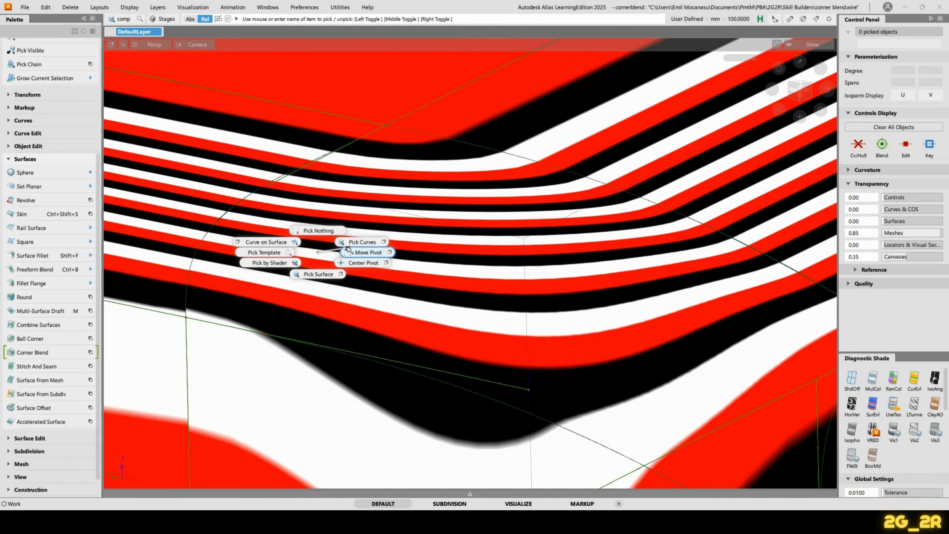
left_click(400, 247)
right_click(403, 238, "ctrl+shift")
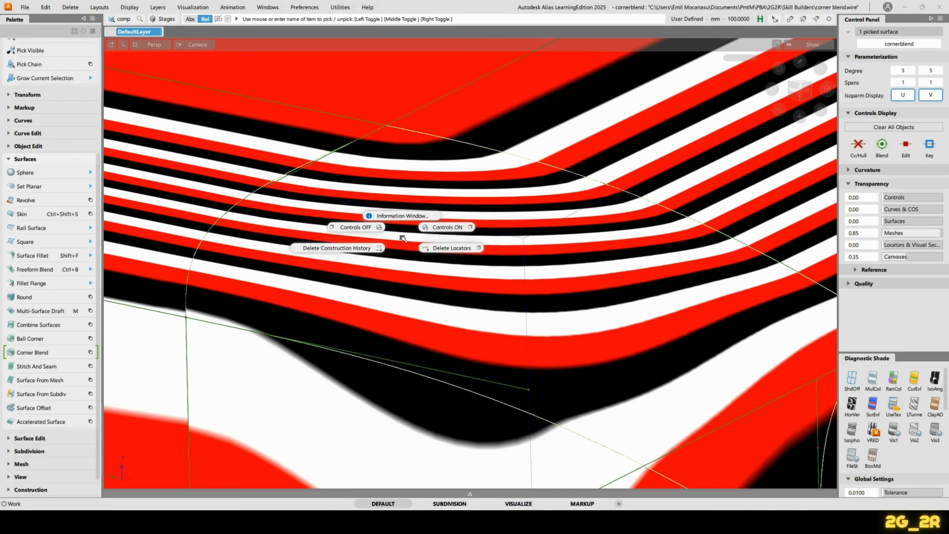
left_click(442, 223)
left_click_drag(449, 209, 509, 235, "alt+shift")
right_click_drag(510, 236, 486, 261, "alt+shift")
left_click(476, 264)
left_click_drag(477, 264, 501, 249, "alt+shift")
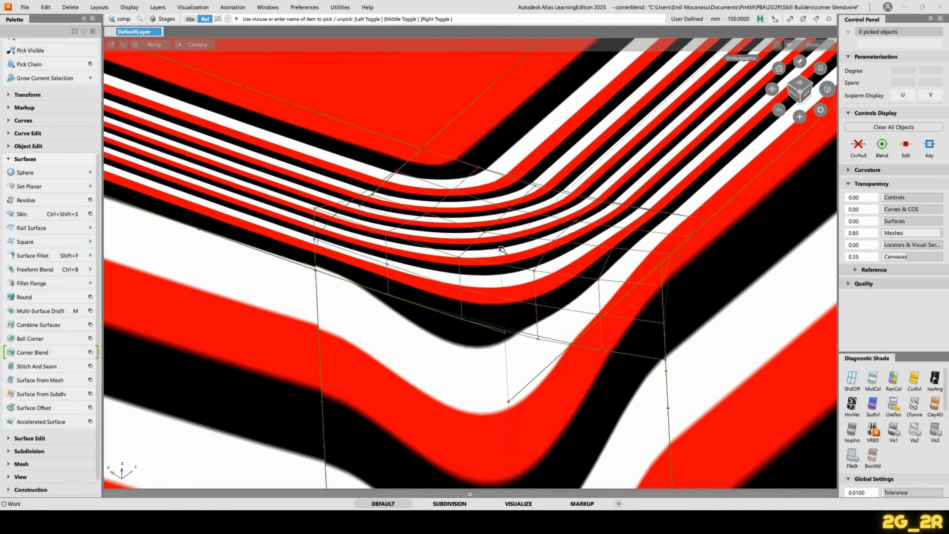
Reopen the corner blend for editing, turn on its continuity check, and examine the curvature deviation along its edges.
left_click_drag(607, 259, 519, 228, "alt+shift")
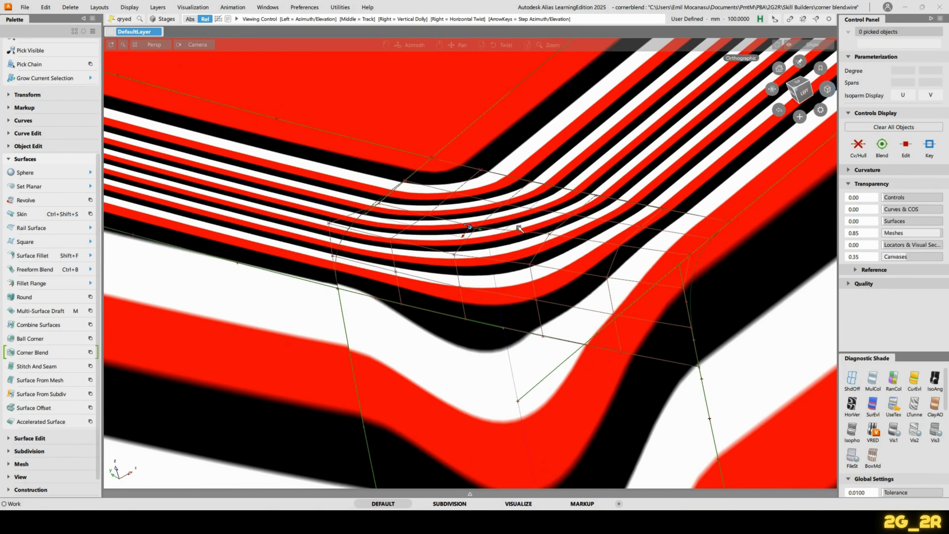
left_click(498, 232)
scroll(119, 173, "down", 5)
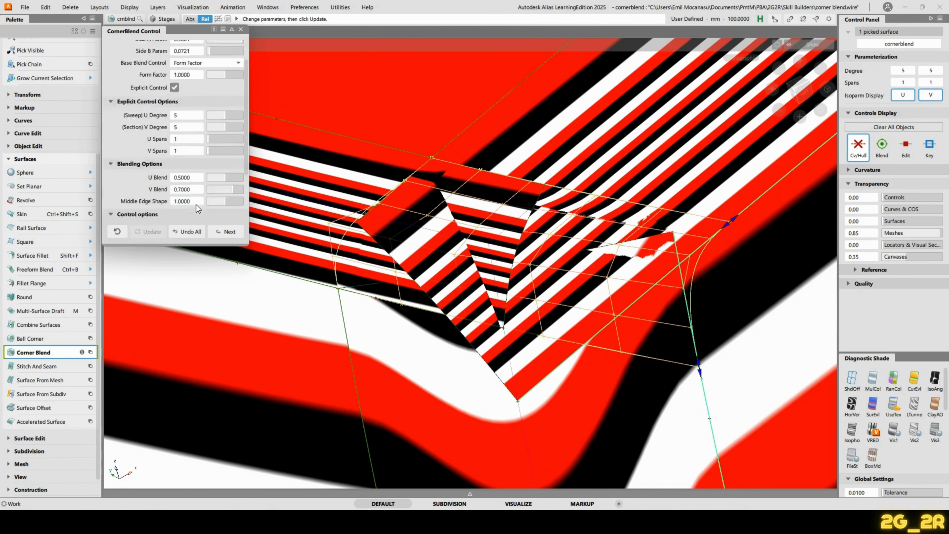
left_click_drag(533, 200, 623, 125, "alt+shift")
left_click_drag(432, 182, 309, 274, "alt+shift")
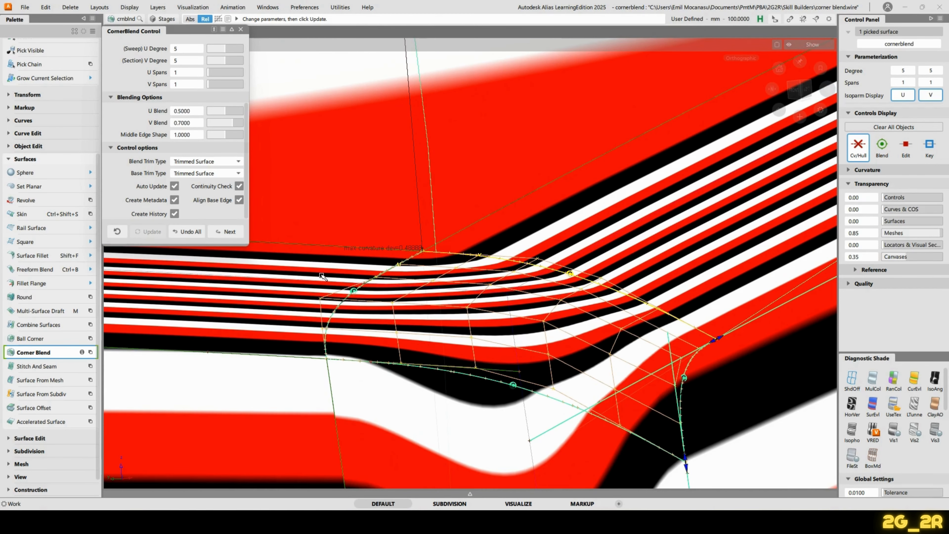
left_click_drag(525, 262, 411, 245, "alt+shift")
scroll(410, 250, "up", 5)
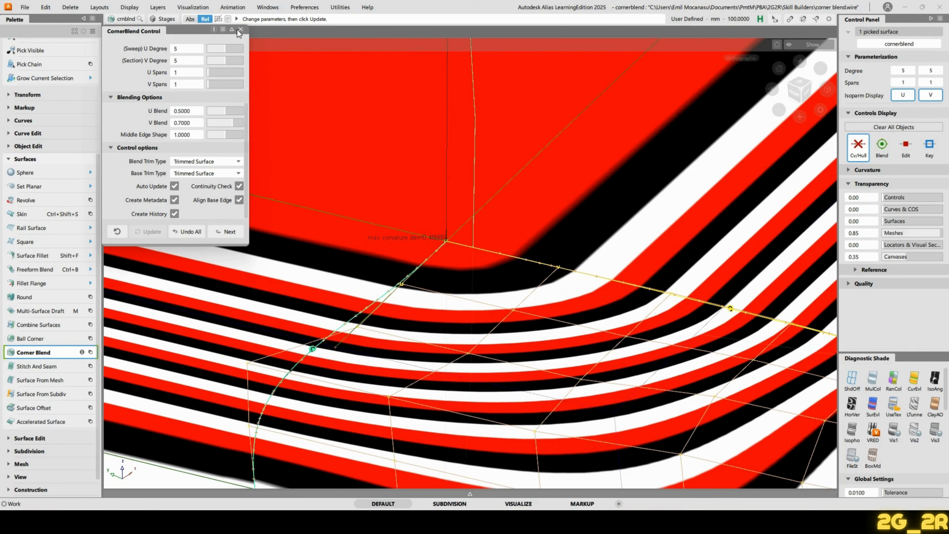
Finish editing the corner blend and delete the continuity locators from the model.
left_click(241, 29)
left_click_drag(424, 89, 532, 215, "alt+shift")
right_click(549, 169, "ctrl+shift")
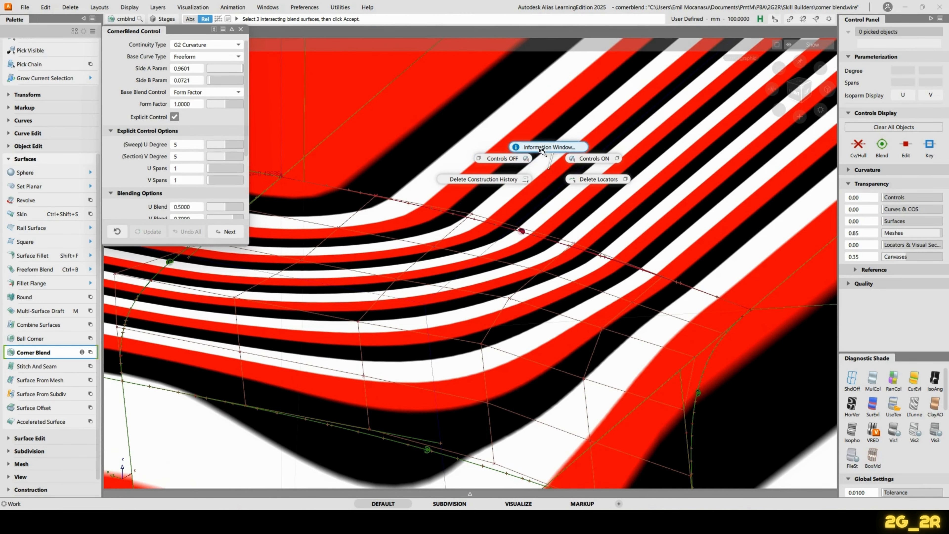
left_click(585, 180)
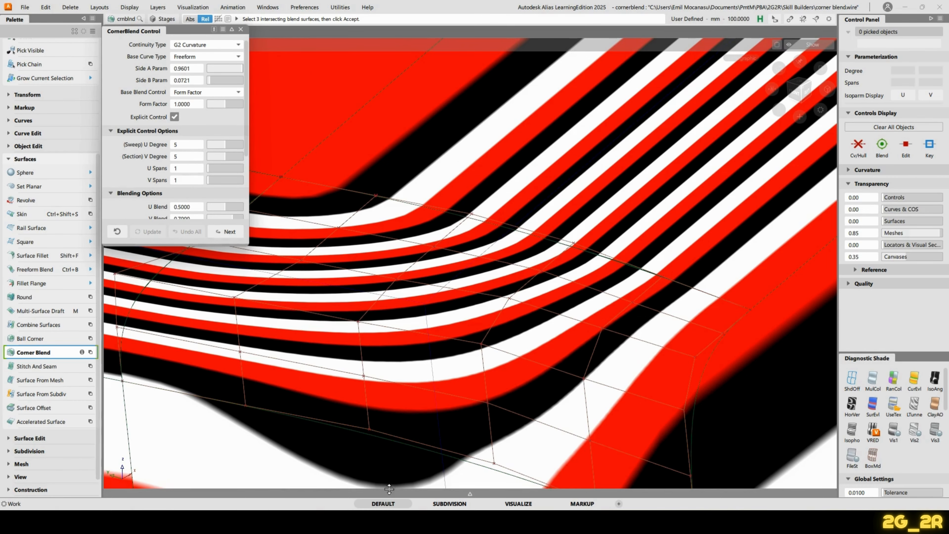
Close the corner blend settings and start a surface continuity check set to G1 Tangent Continuity with spacing per span.
left_click(470, 495)
left_click(241, 29)
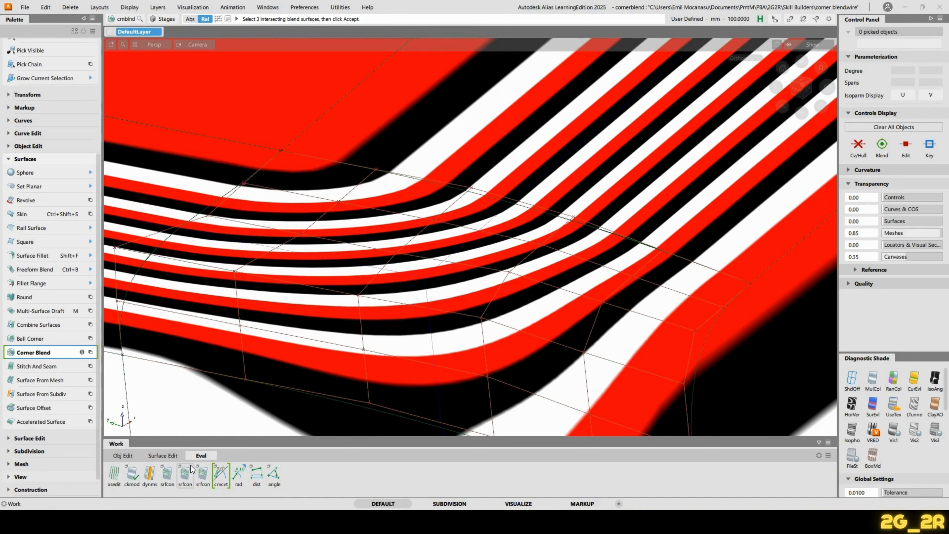
double_click(191, 467)
left_click_drag(529, 209, 284, 299)
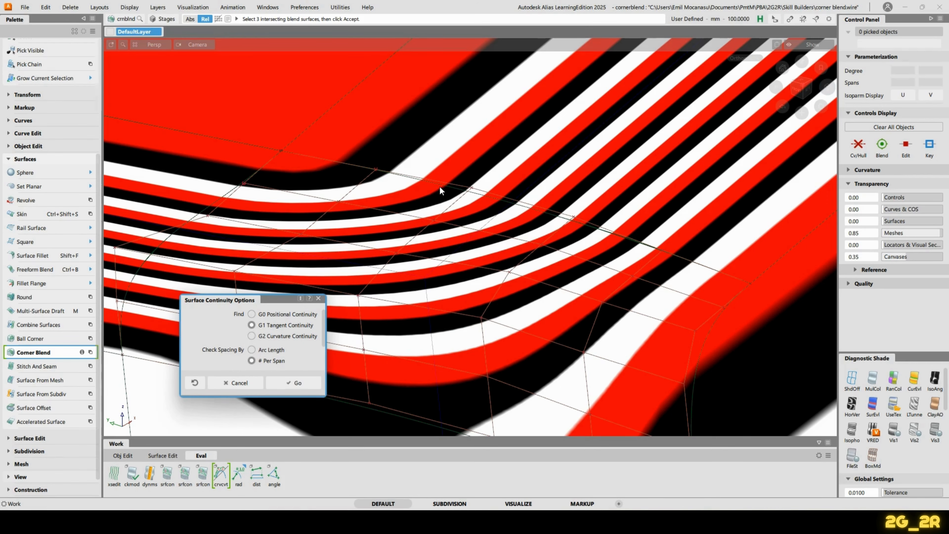
left_click(296, 378)
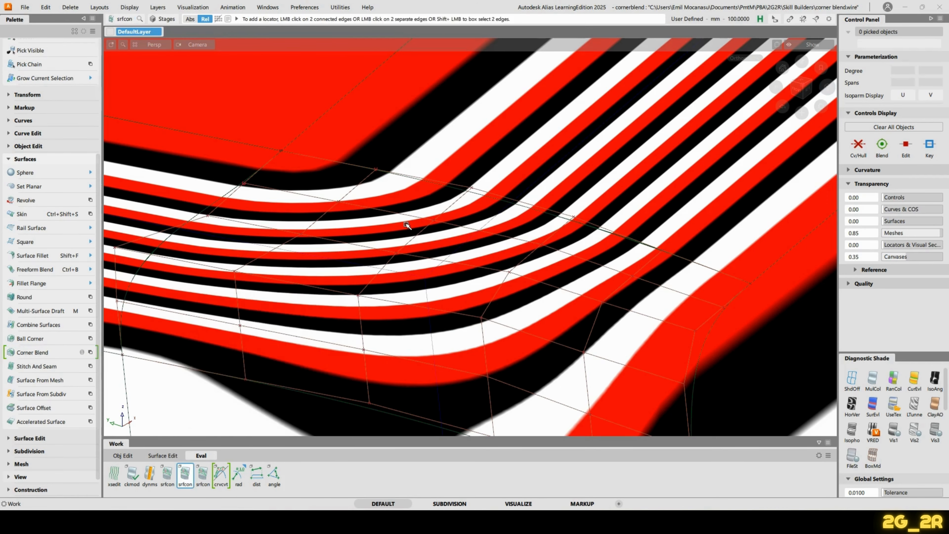
Check tangent continuity along the four edges of the corner blend.
left_click(446, 190)
left_click_drag(352, 170, 341, 150, "alt+shift")
middle_click_drag(299, 153, 422, 174, "alt+shift")
left_click(316, 180)
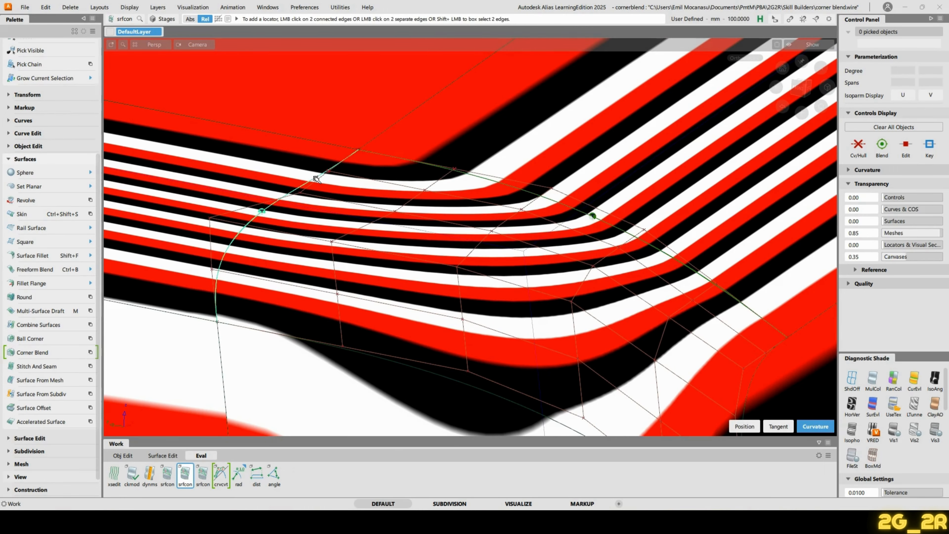
left_click_drag(380, 358, 358, 374, "alt+shift")
right_click_drag(359, 374, 411, 307, "alt+shift")
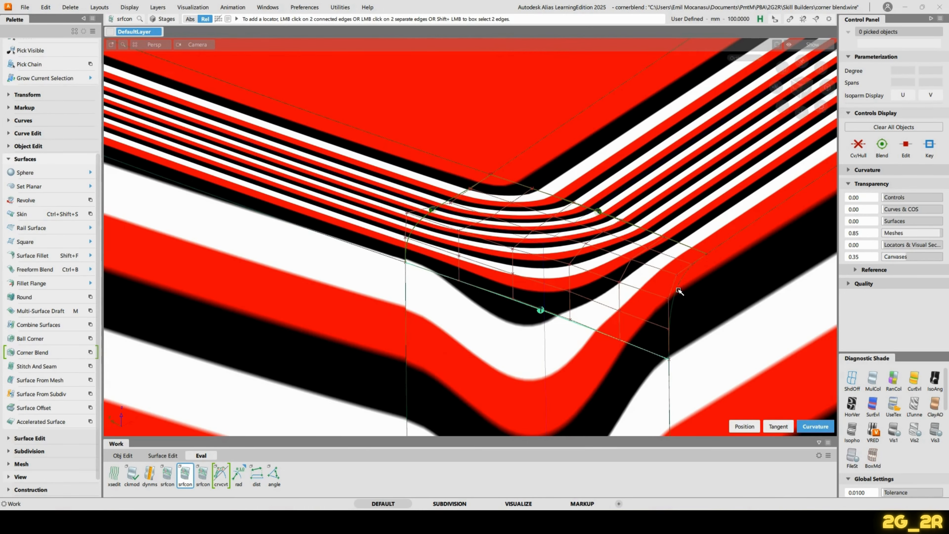
left_click(677, 290)
Delete the tangent continuity locators from the corner blend edges.
left_click_drag(790, 271, 632, 202, "alt+shift")
right_click(555, 220)
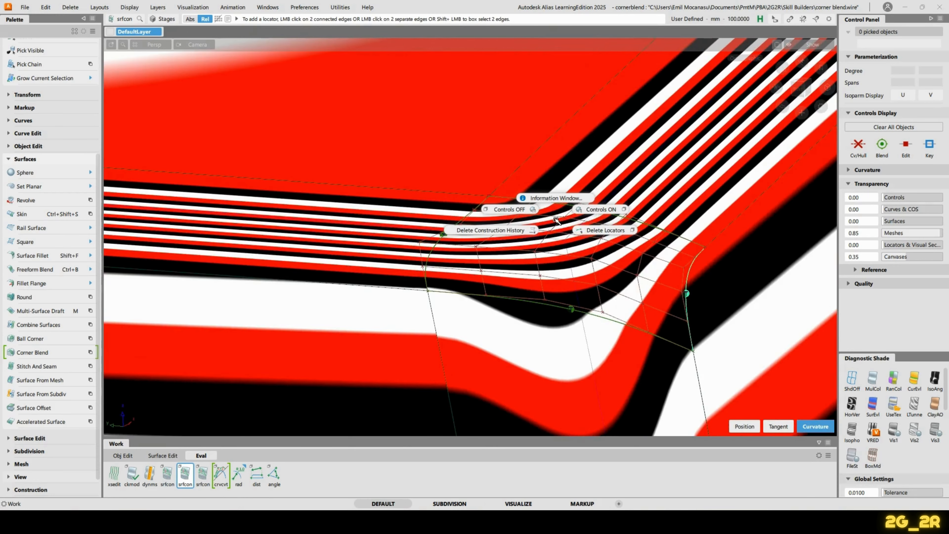
left_click(531, 230)
right_click(506, 224)
left_click(566, 238)
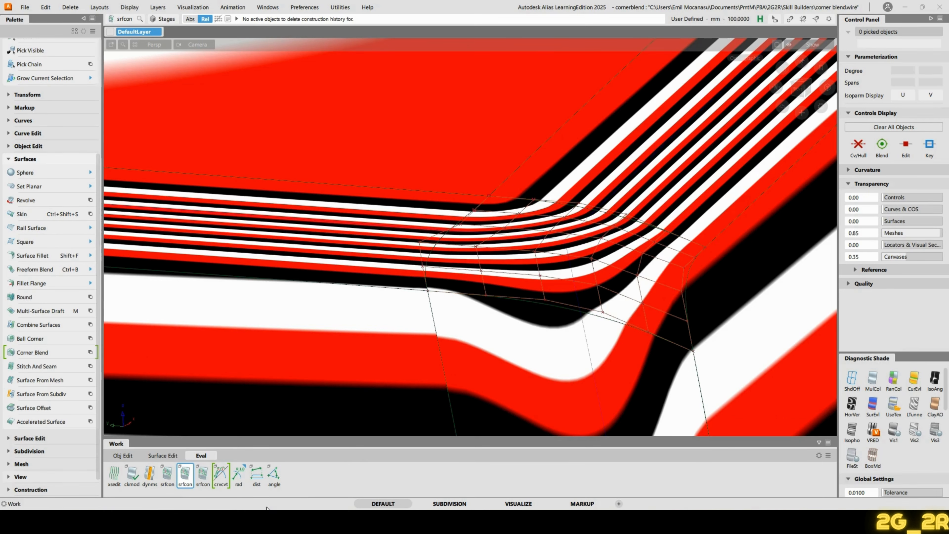
Run a surface continuity check set to G2 Curvature Continuity on the four edges of the corner blend.
double_click(201, 481)
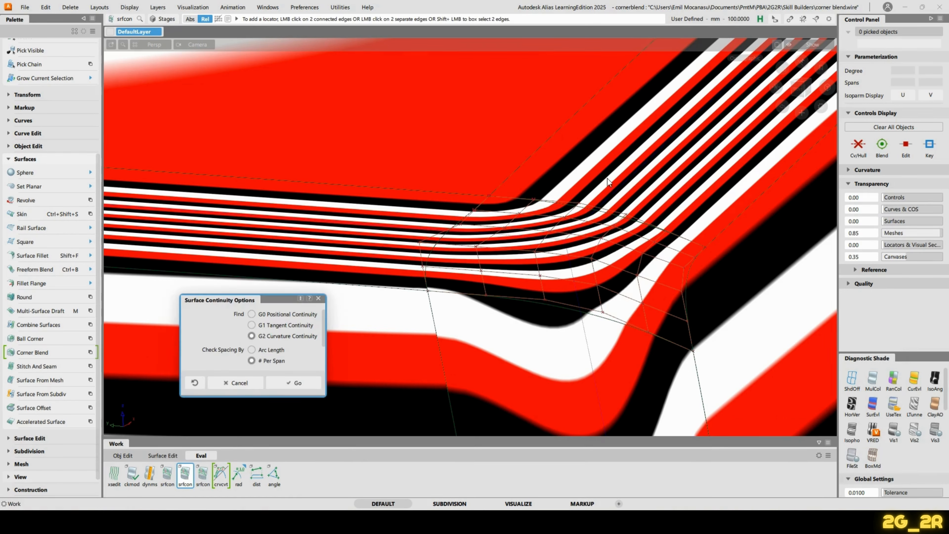
left_click(293, 386)
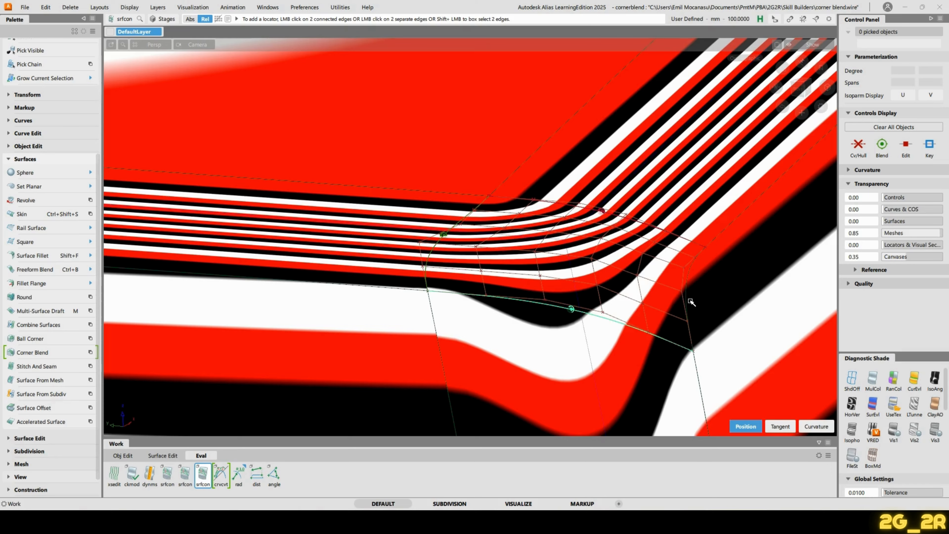
left_click_drag(720, 285, 733, 299, "alt+shift")
left_click_drag(542, 212, 564, 164, "alt+shift")
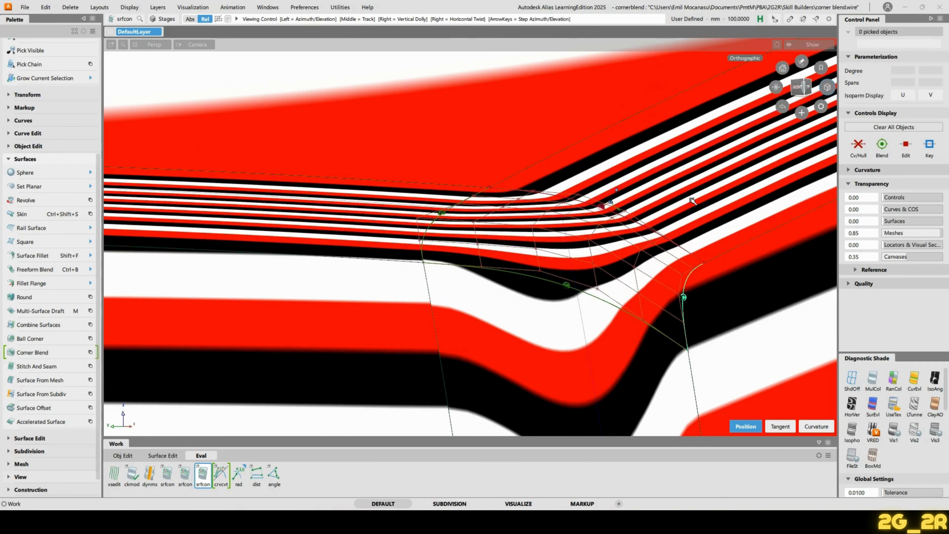
Turn off the diagnostic shading and delete the curvature continuity locators.
left_click(852, 379)
right_click_drag(577, 239, 585, 126, "alt+shift")
middle_click_drag(530, 161, 637, 170, "alt+shift")
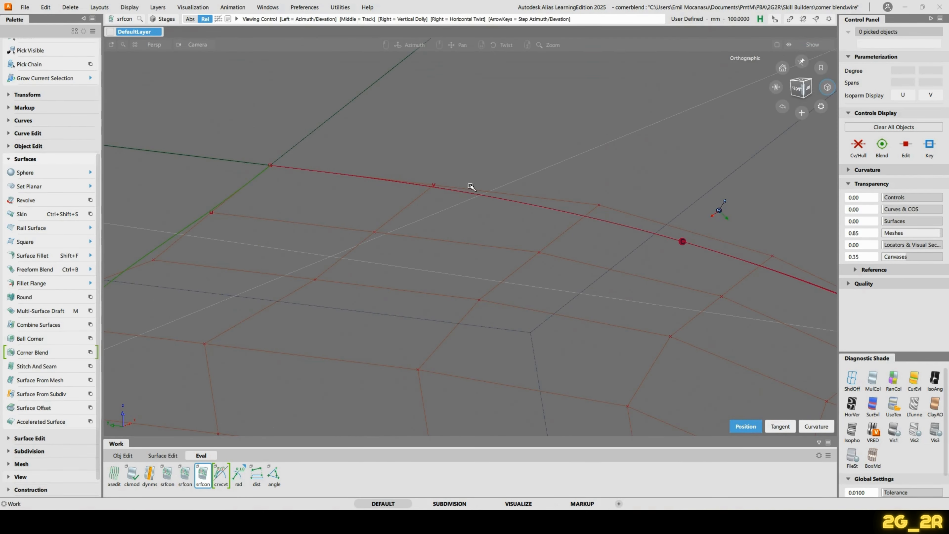
left_click_drag(409, 193, 486, 149, "alt+shift")
right_click(508, 124, "ctrl+shift")
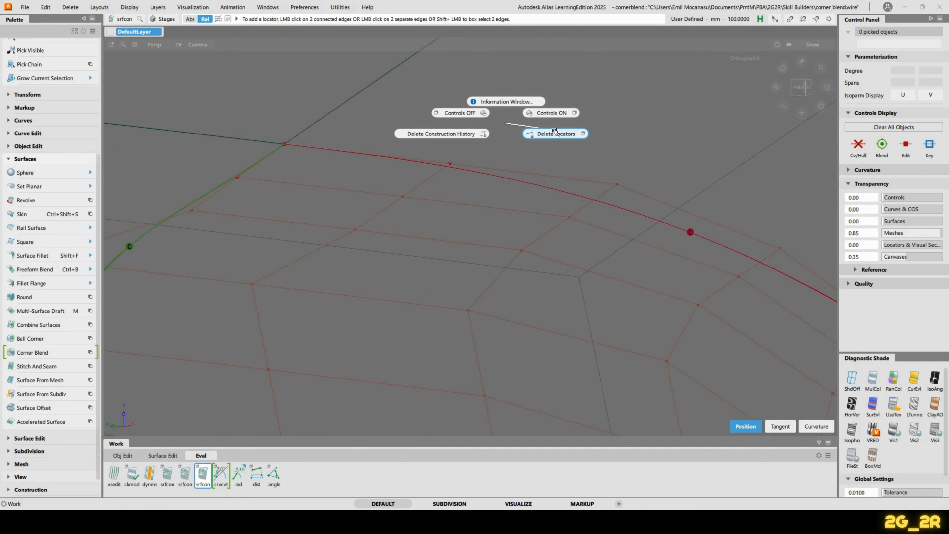
right_click_drag(554, 131, 555, 132, "ctrl+shift")
Enable maximum labels and the comb for the G2 continuity check and apply it to the blend's upper long edge.
double_click(209, 483)
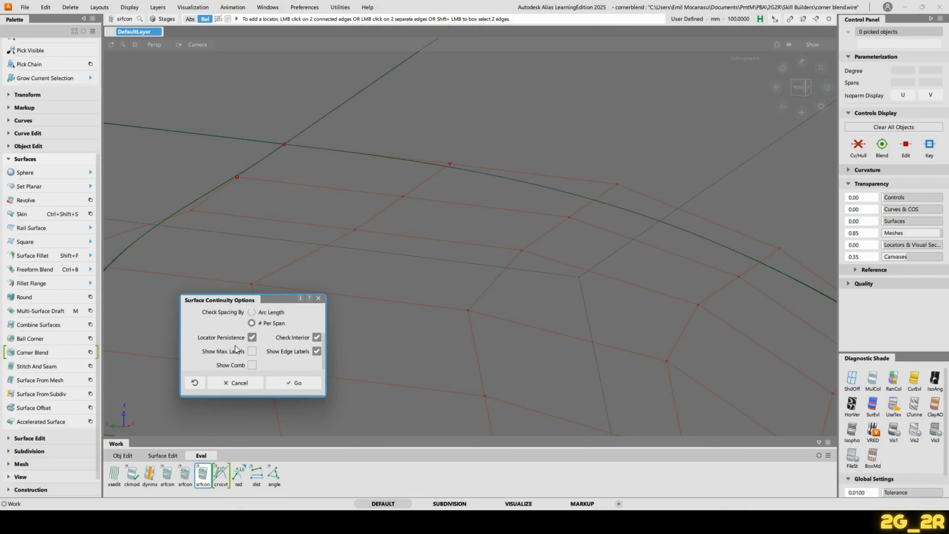
left_click(252, 351)
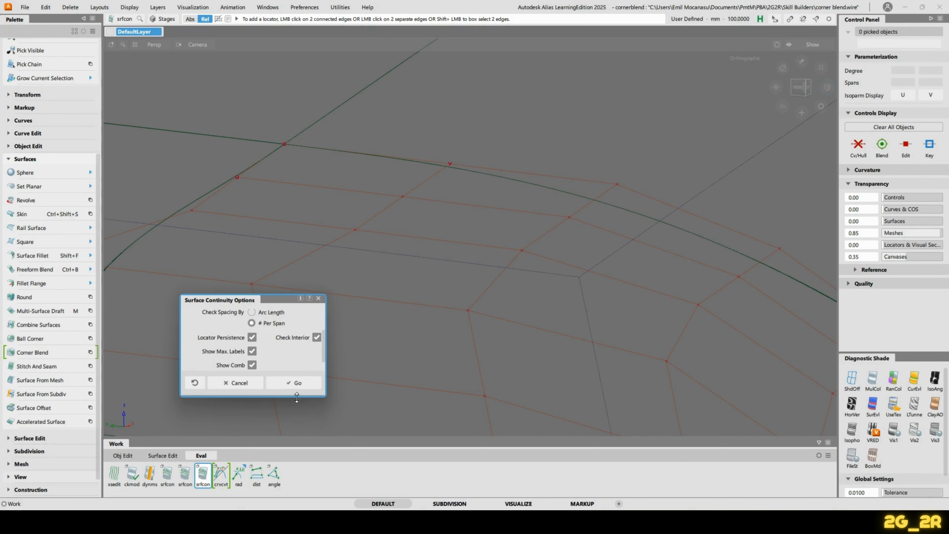
left_click(302, 385)
left_click(498, 177)
Check curvature continuity on the remaining three blend edges and examine the deviation comb at the upper corner.
scroll(718, 211, "down", 6)
middle_click_drag(684, 215, 449, 217, "alt+shift")
left_click_drag(449, 217, 534, 259, "alt+shift")
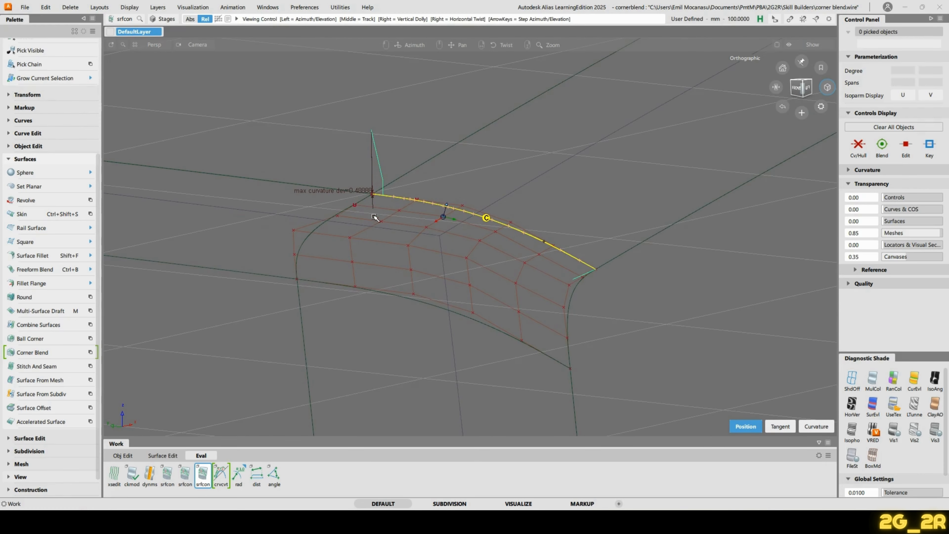
left_click_drag(375, 217, 362, 193, "alt+shift")
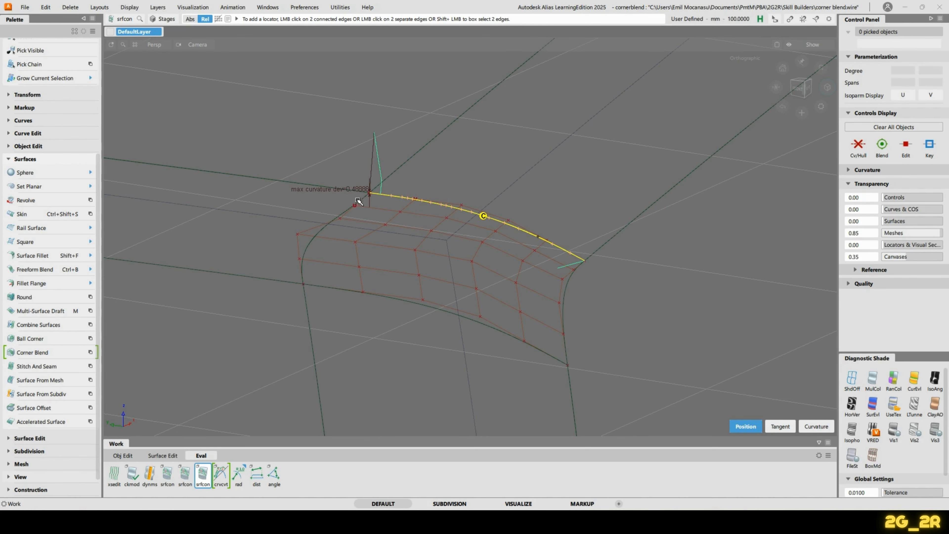
left_click_drag(303, 206, 429, 305, "alt+shift")
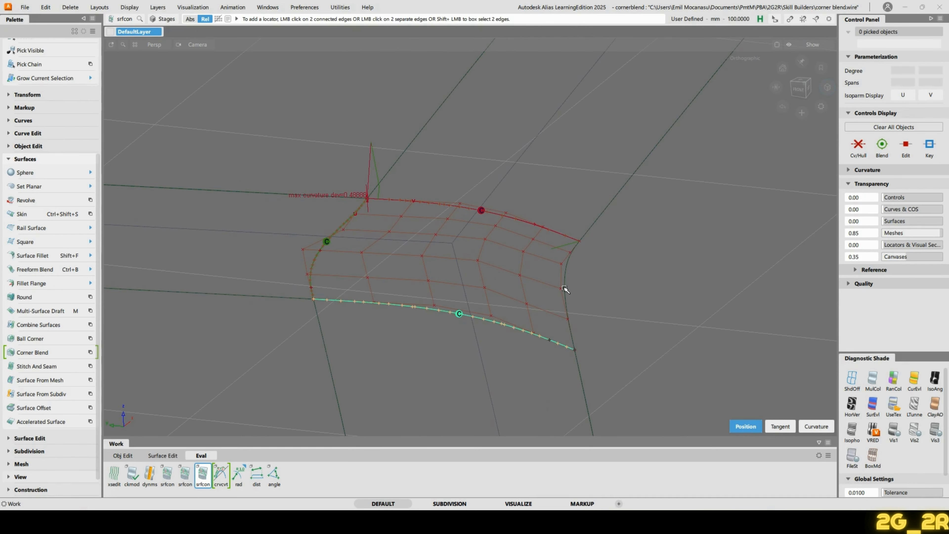
left_click_drag(567, 290, 493, 245, "alt+shift")
left_click_drag(333, 288, 391, 272, "alt+shift")
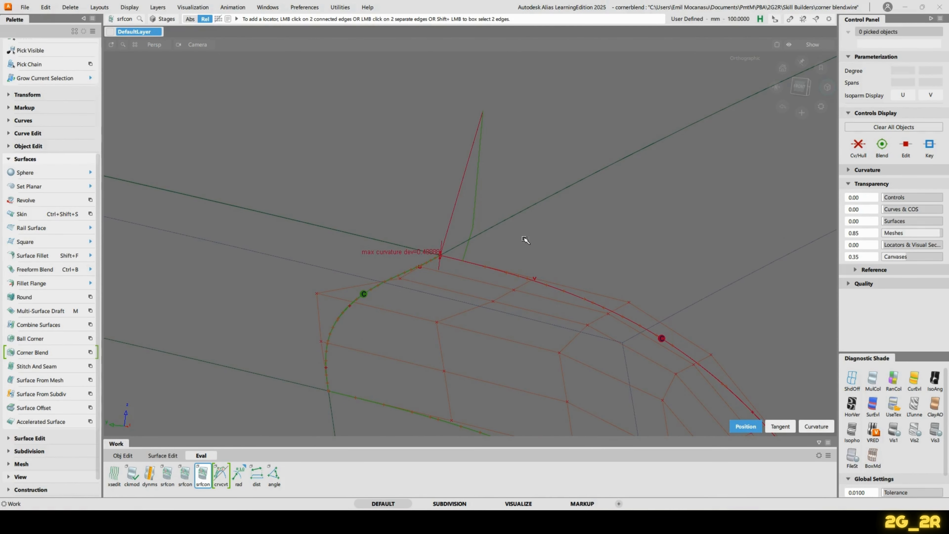
left_click_drag(589, 193, 431, 265, "alt+shift")
Pick the corner blend surface and delete its construction history.
left_click(431, 265, "ctrl+shift")
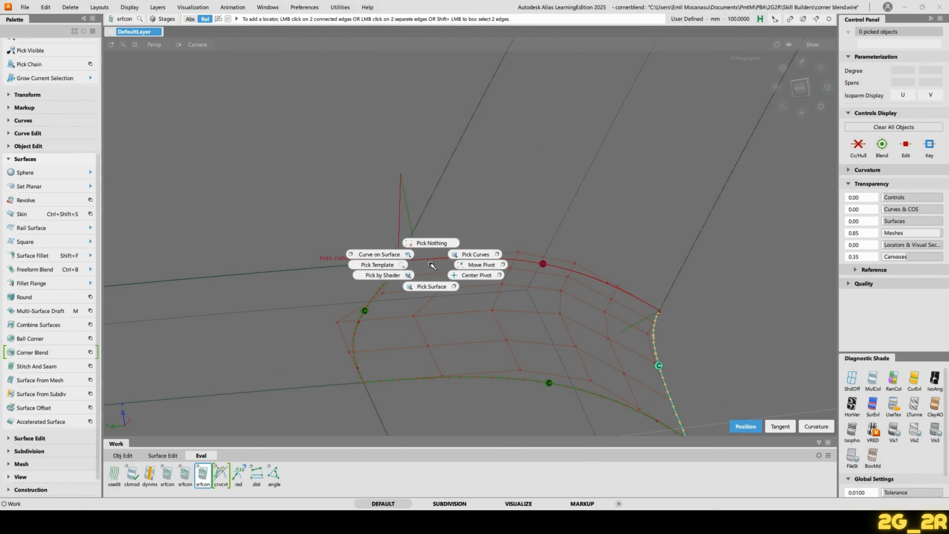
left_click(433, 287)
left_click(525, 257)
right_click(469, 227, "ctrl+shift")
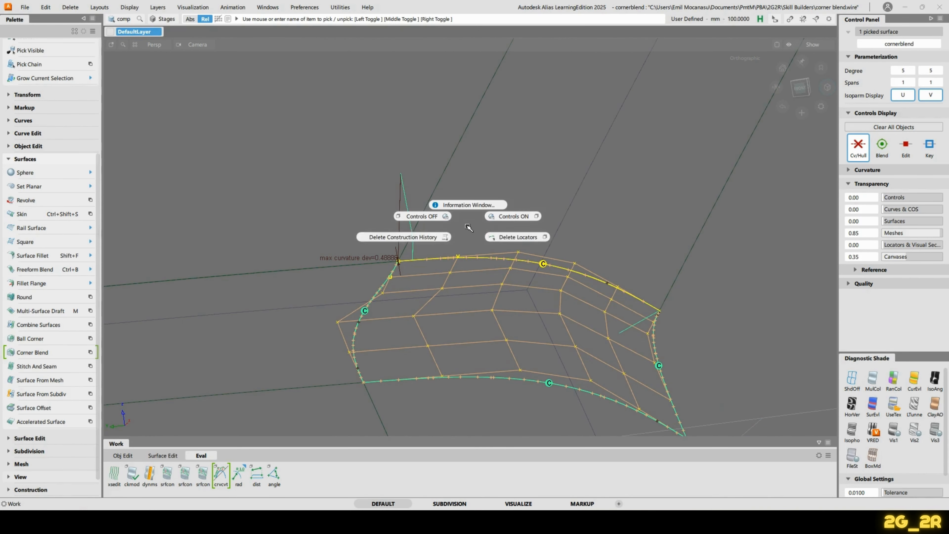
left_click(415, 237)
left_click(454, 298)
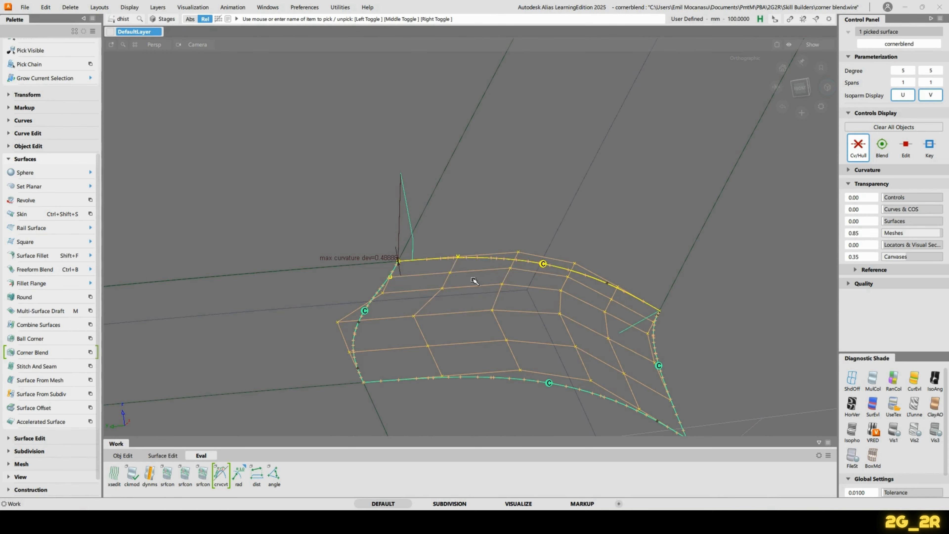
Clear the selection and examine the curvature deviation comb at the blend's upper corner from several angles.
left_click_drag(388, 293, 504, 209, "alt+shift")
middle_click_drag(504, 209, 537, 153, "alt+shift")
left_click_drag(538, 152, 477, 179, "alt+shift")
left_click(433, 151)
left_click_drag(432, 150, 446, 206, "alt+shift")
right_click_drag(445, 206, 580, 180, "alt+shift")
middle_click_drag(581, 181, 675, 182, "alt+shift")
left_click_drag(410, 169, 390, 262, "alt+shift")
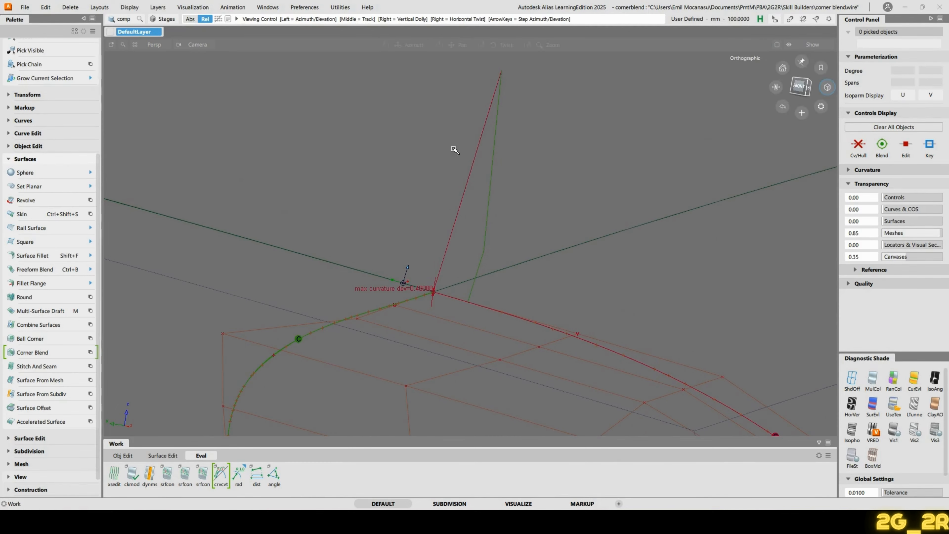
left_click_drag(501, 78, 399, 361, "alt+shift")
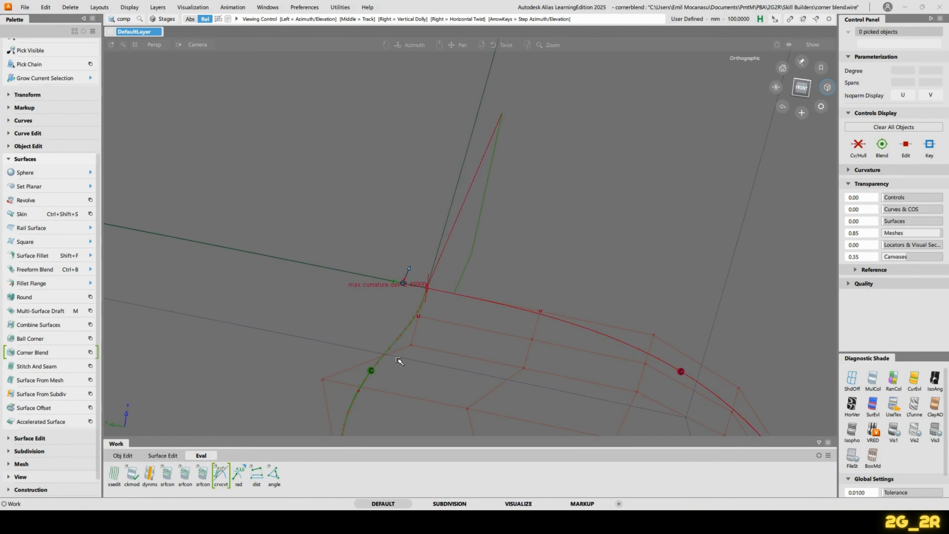
Pick the blend's inner control vertex nearest the upper corner and nudge it with Transform CV.
left_click(411, 346)
left_click_drag(504, 385, 517, 265, "alt+shift")
right_click_drag(517, 265, 523, 222, "alt+shift")
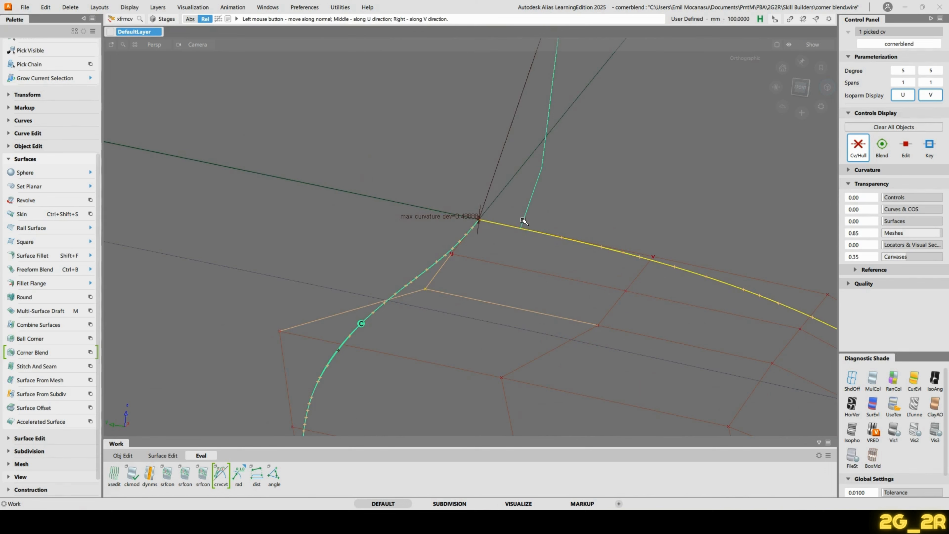
key("ctrl+t")
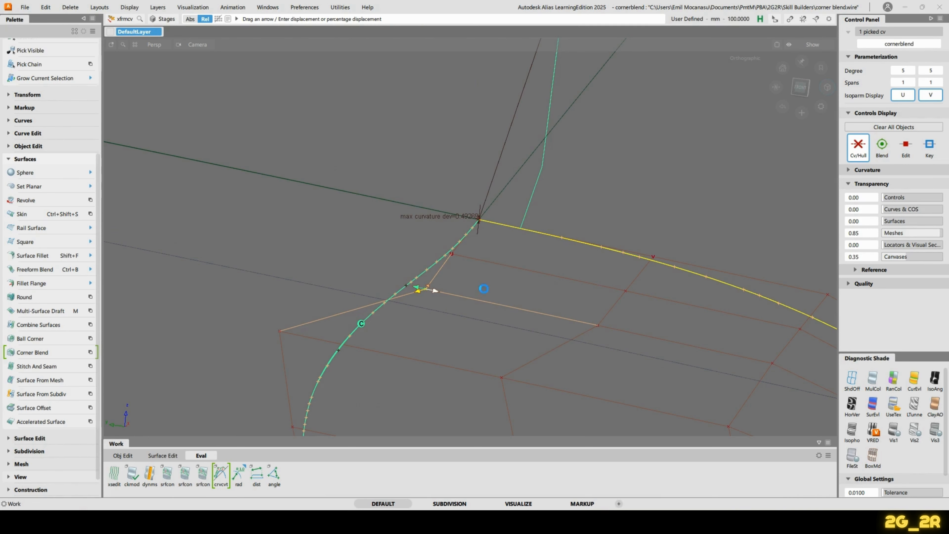
left_click_drag(409, 310, 471, 227, "alt+shift")
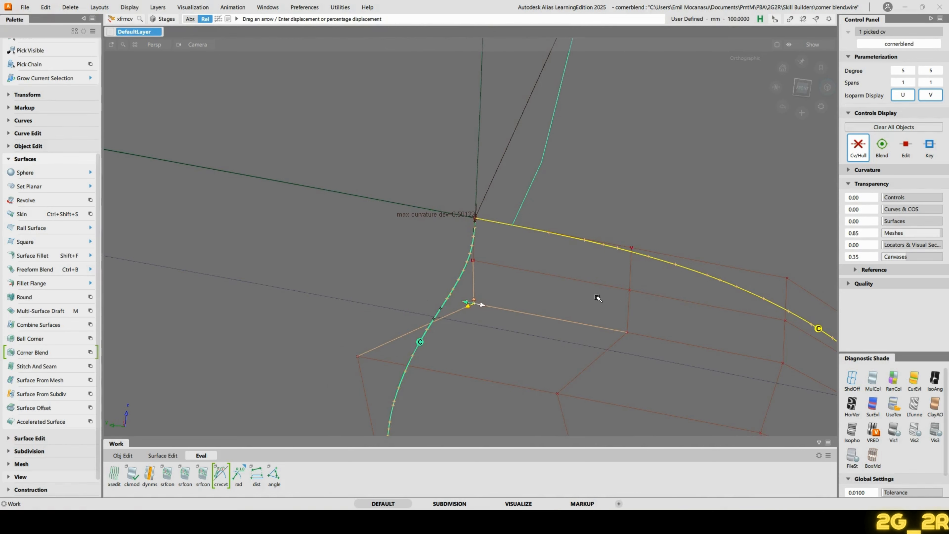
Slide the inner control vertex along its hull towards the blend's short side edge and pick the neighbouring vertex in that row.
mouse_move(600, 304)
left_mouse_down()
mouse_move(508, 305)
mouse_move(367, 284)
left_mouse_up()
left_click_drag(518, 276, 586, 302)
left_click(628, 330)
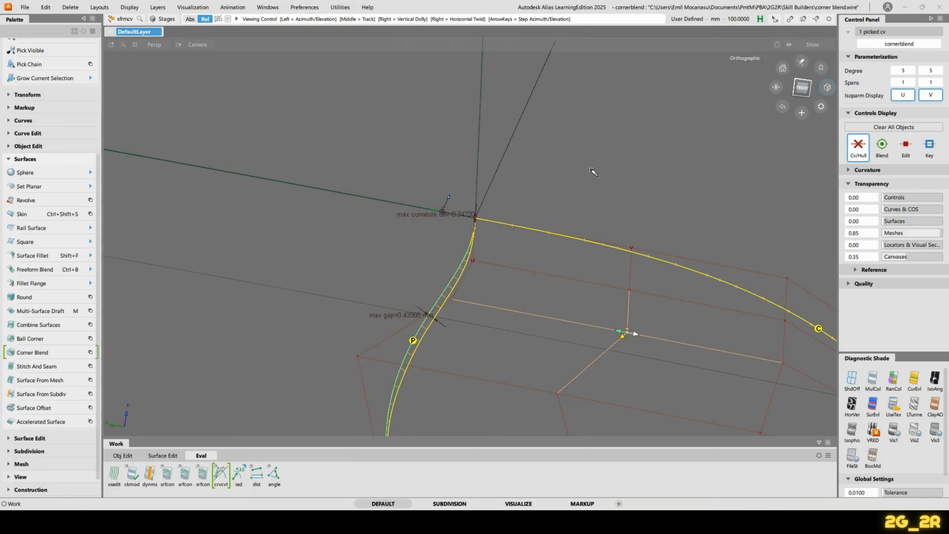
left_click_drag(689, 320, 480, 207, "alt+shift")
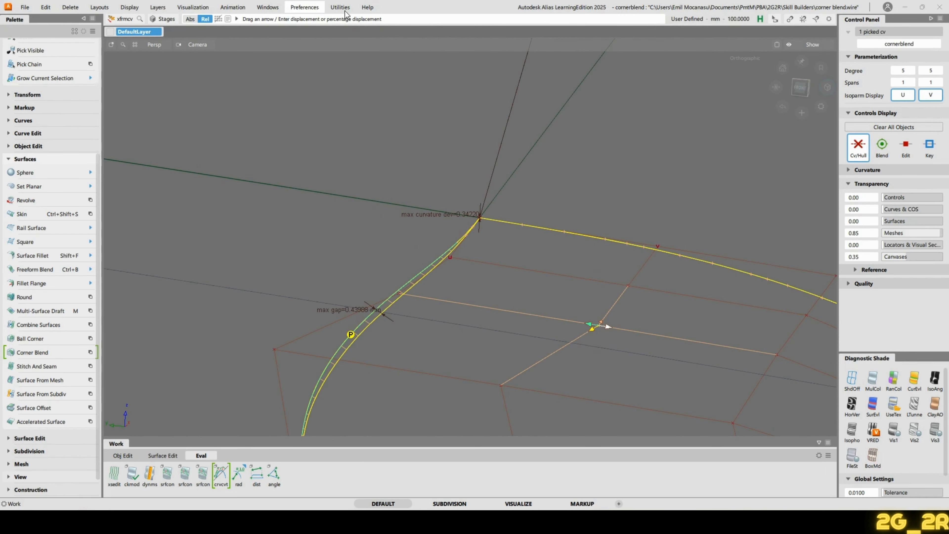
Open the Construction Options, collapse the presets and units, and review the continuity tolerances.
left_click(309, 10)
mouse_move(354, 187)
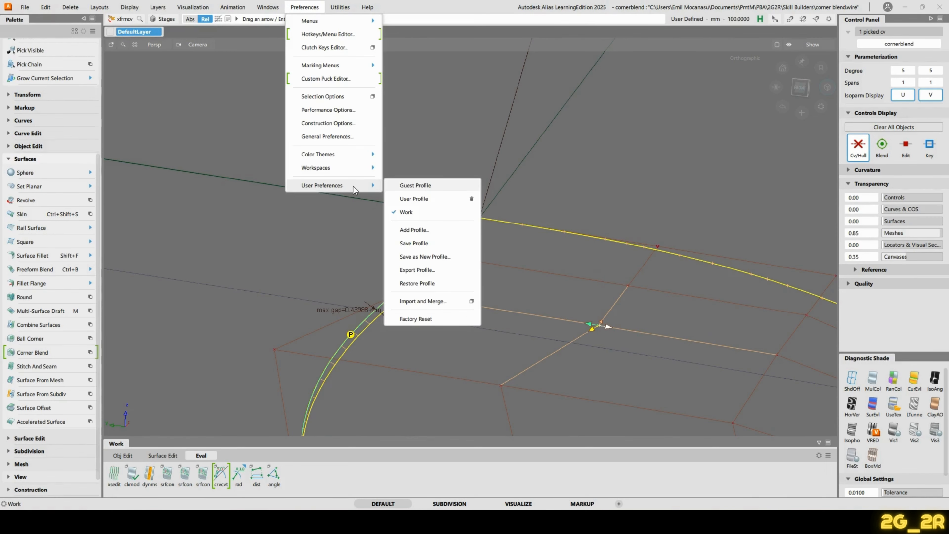
left_click(336, 123)
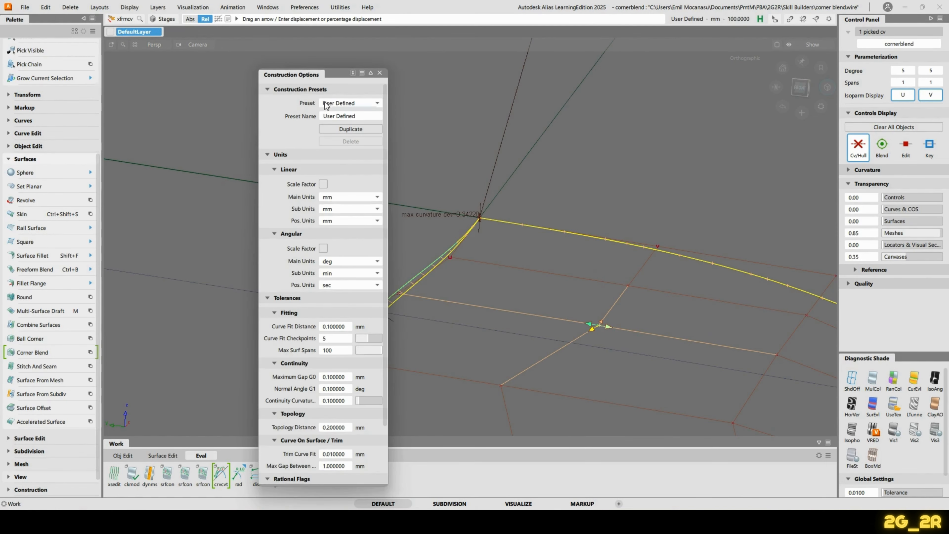
left_click_drag(323, 74, 226, 45)
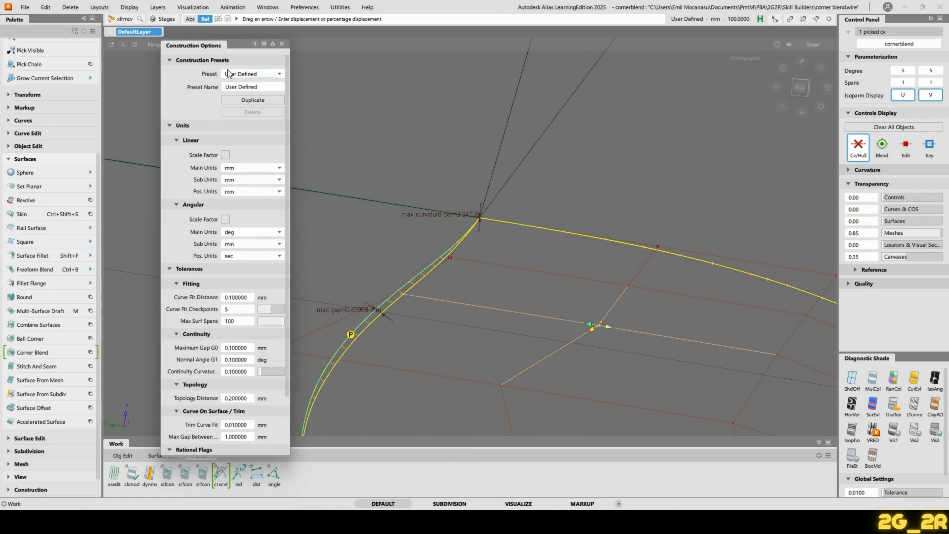
left_click(170, 126)
left_click(170, 61)
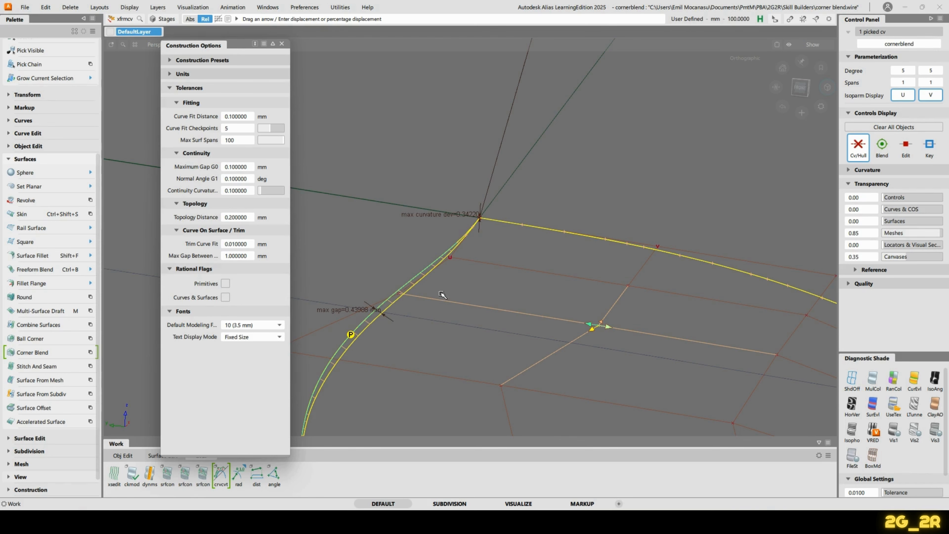
mouse_move(414, 308)
left_mouse_down("alt+shift")
mouse_move(440, 275)
mouse_move(424, 308)
left_mouse_up("alt+shift")
left_click(406, 294)
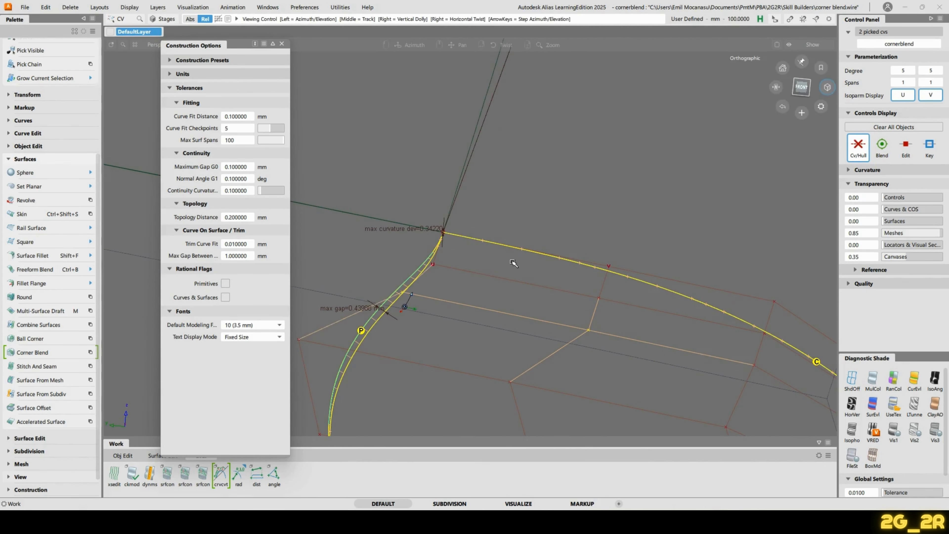
left_click_drag(513, 263, 497, 287, "alt+shift")
right_click_drag(498, 288, 435, 266, "ctrl+shift")
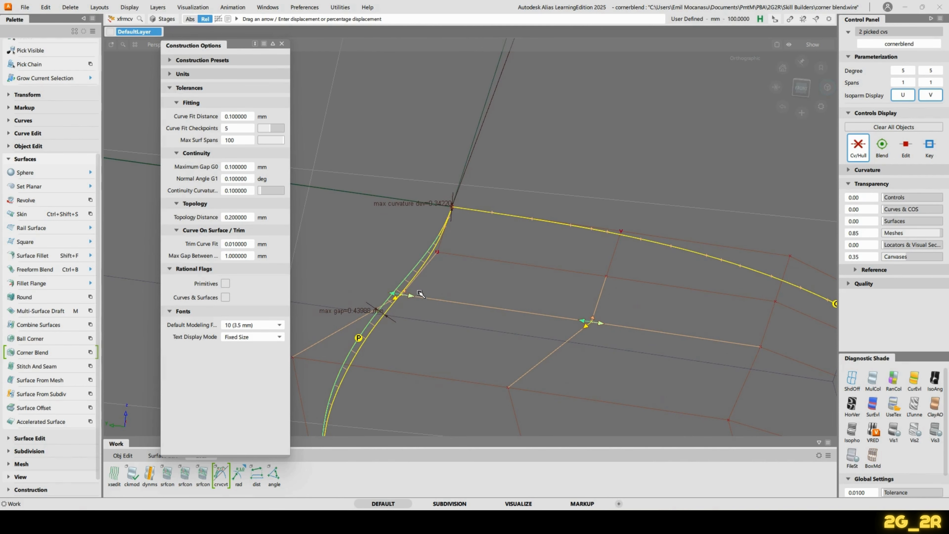
left_click(416, 263)
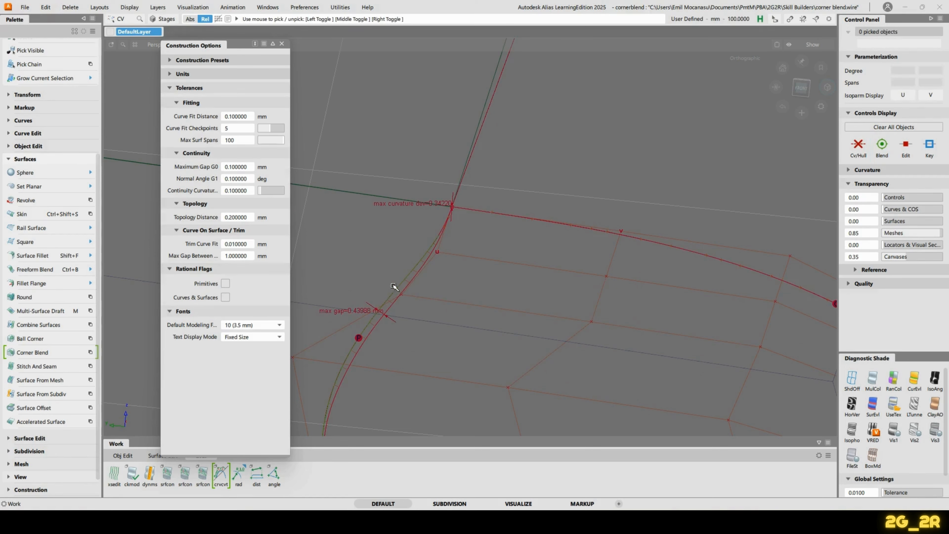
Pick the control vertex beside the blend's short side edge, slide it along its hull with Transform CV, and pick its inner neighbour.
left_click(404, 294)
left_click_drag(406, 300, 427, 305, "alt+shift")
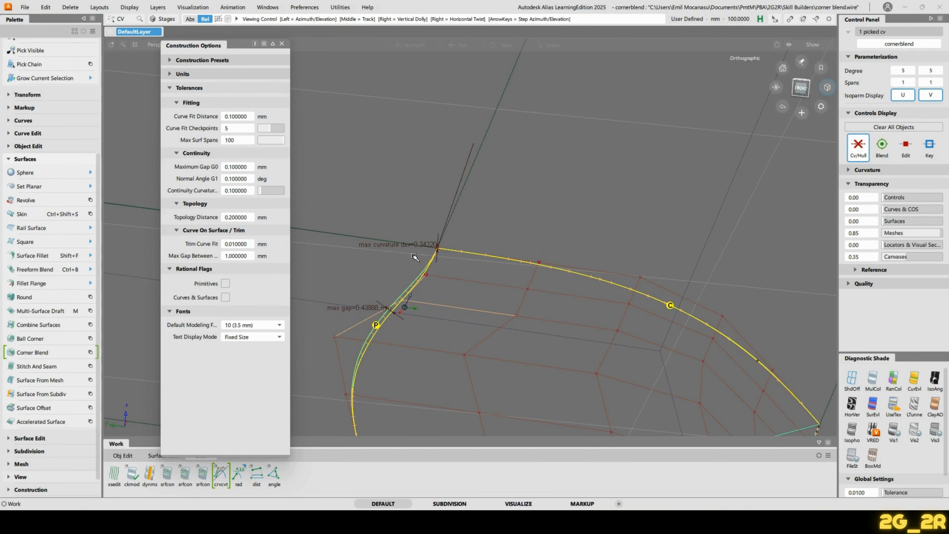
middle_click_drag(326, 245, 519, 254, "alt+shift")
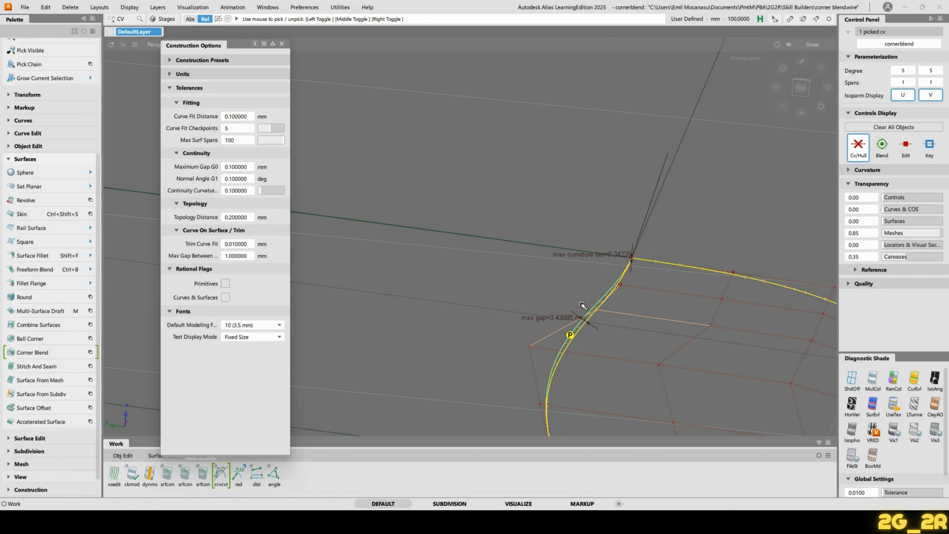
left_click_drag(435, 282, 400, 270, "alt+shift")
key("t")
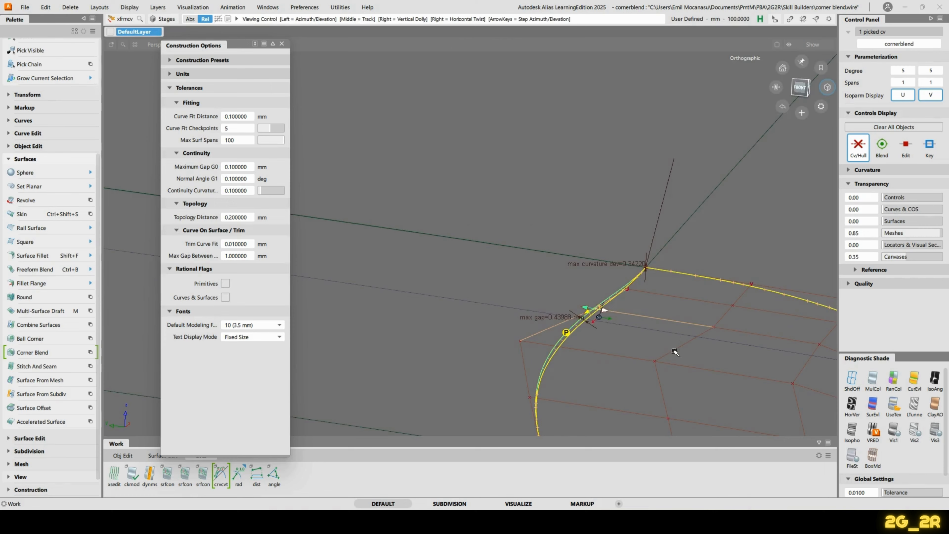
left_click_drag(675, 352, 685, 315, "alt+shift")
middle_click_drag(685, 315, 498, 316, "alt+shift")
left_click_drag(498, 316, 538, 262, "alt+shift")
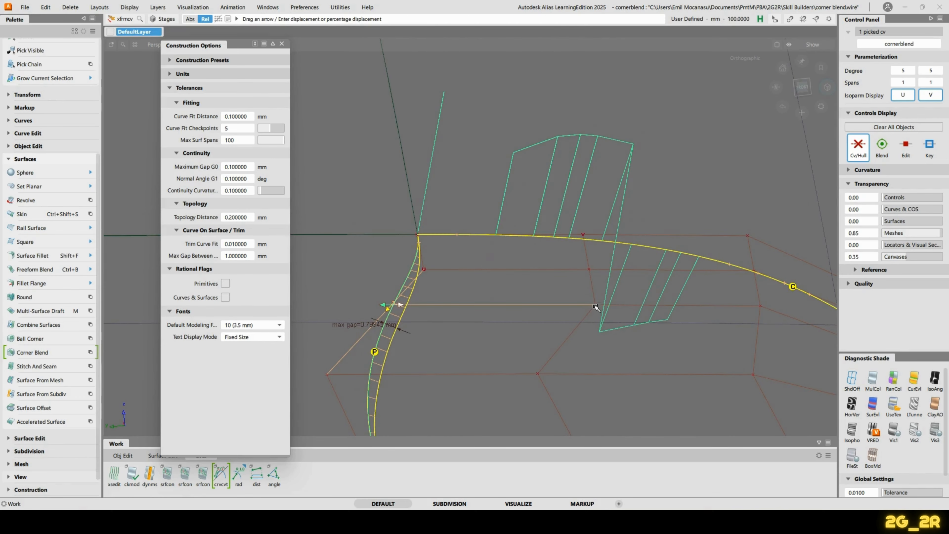
left_click_drag(595, 307, 545, 303, "alt+shift")
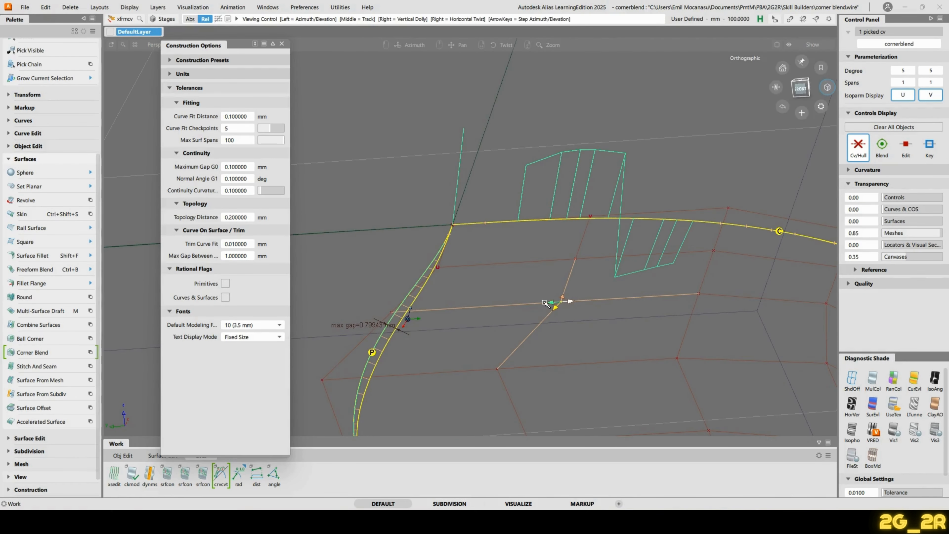
left_click_drag(618, 348, 471, 328)
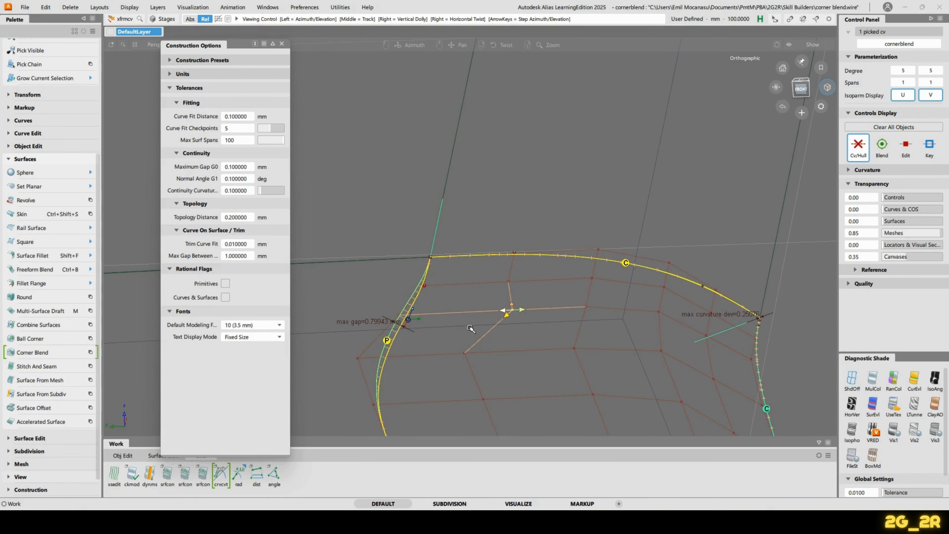
Pick the inner control vertex near the blend's opposite upper corner and nudge it along its hull to adjust the curvature deviation.
left_click_drag(716, 354, 572, 324, "alt+shift")
right_click_drag(571, 324, 579, 270, "alt+shift")
left_click(566, 340)
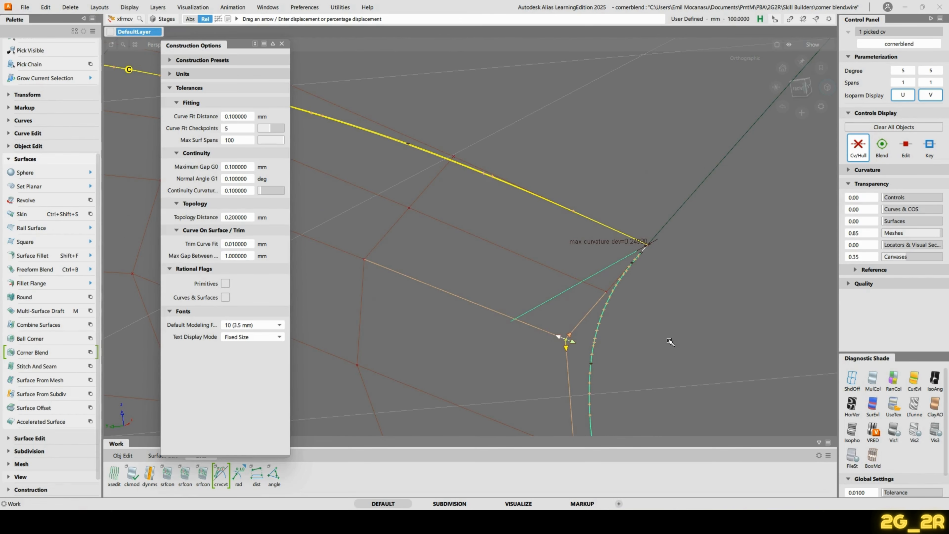
left_click_drag(703, 342, 675, 335)
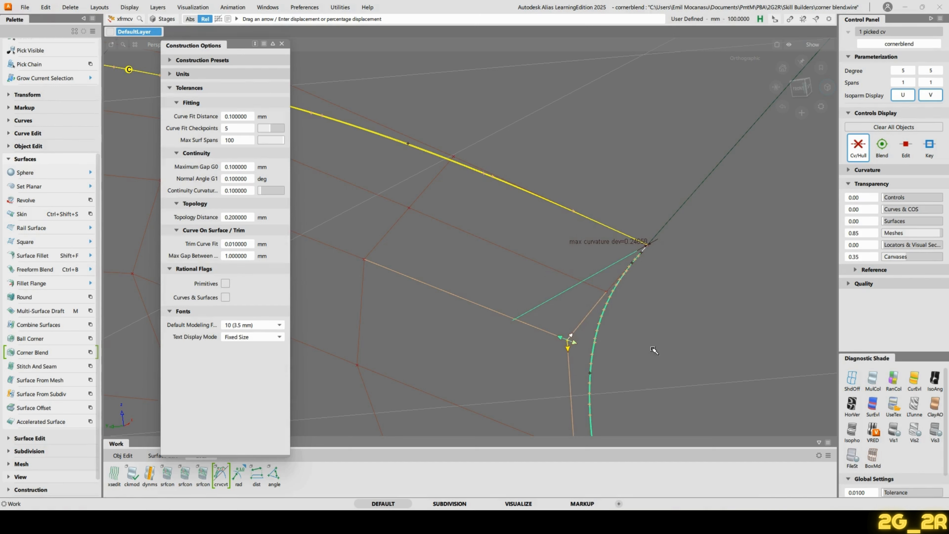
left_click_drag(662, 347, 653, 261)
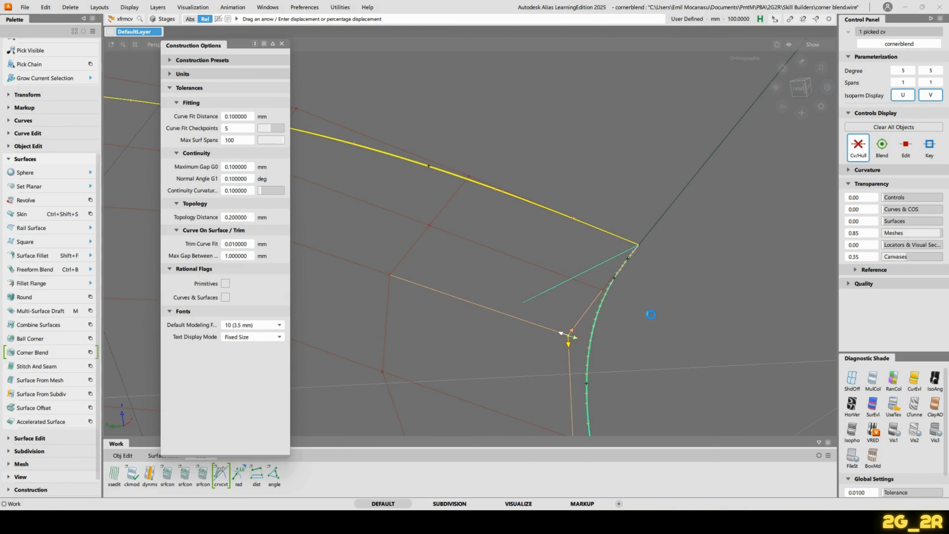
left_click_drag(651, 315, 576, 308)
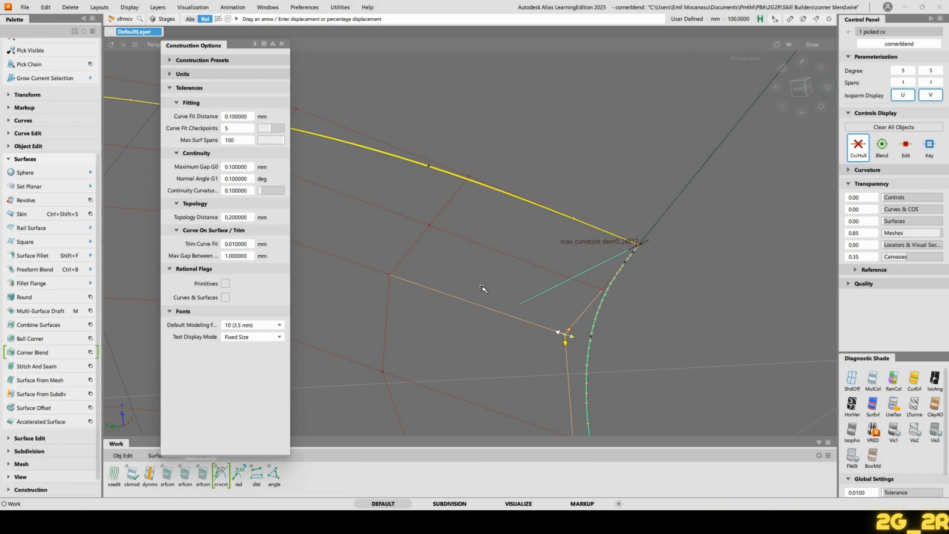
Clear the control vertex selection and examine the gap and curvature deviations around the whole corner blend.
left_click_drag(653, 322, 686, 199, "alt+shift")
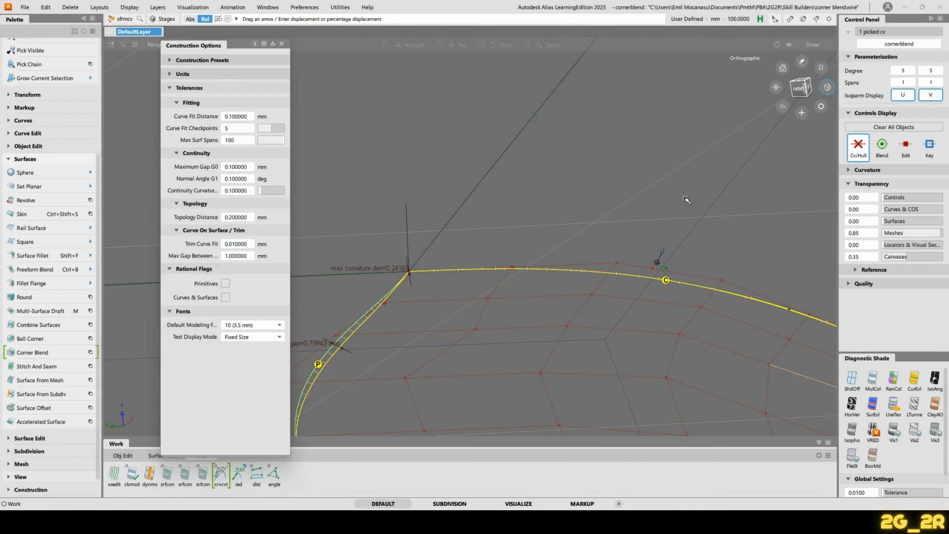
right_click_drag(687, 200, 583, 262, "alt+shift")
left_click_drag(583, 262, 576, 348, "alt+shift")
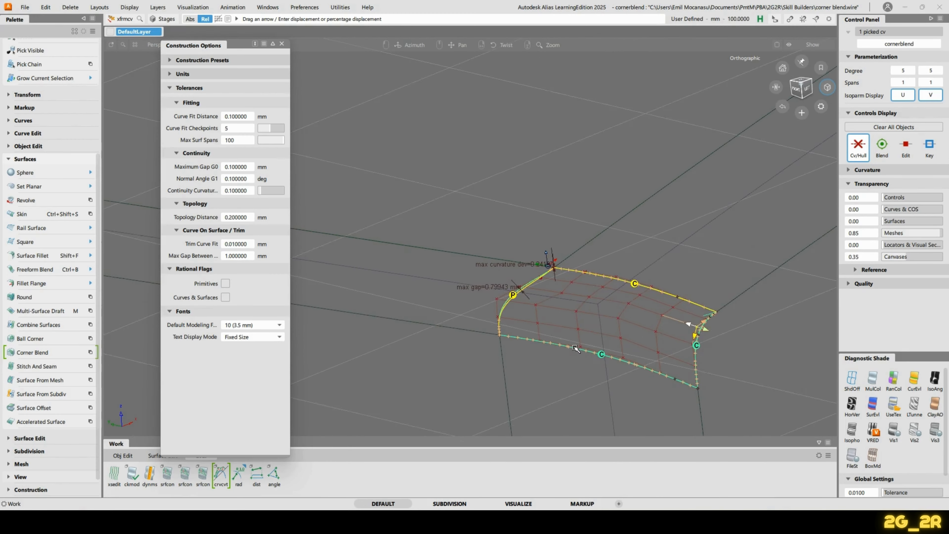
scroll(576, 349, "up", 3)
left_click(472, 247)
left_click_drag(472, 247, 640, 310, "alt+shift")
right_click_drag(640, 310, 548, 392, "alt+shift")
left_click_drag(548, 392, 690, 327, "alt+shift")
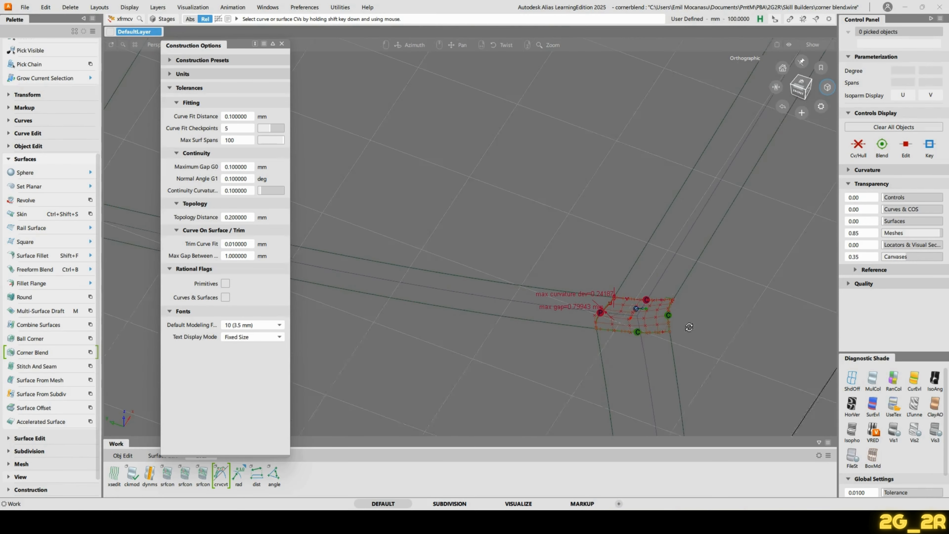
left_click_drag(688, 269, 559, 277, "alt+shift")
left_click_drag(635, 317, 510, 333, "alt+shift")
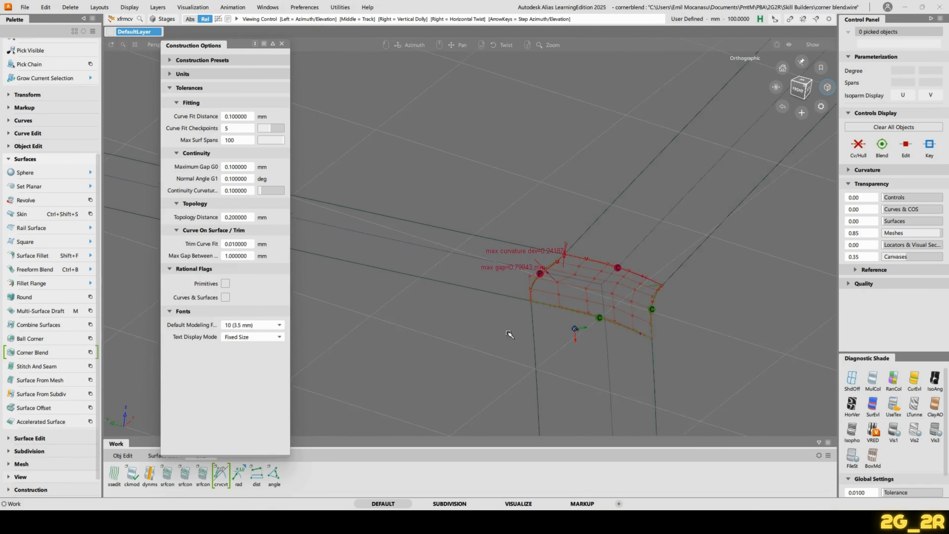
right_click_drag(510, 333, 532, 244, "alt+shift")
left_click_drag(532, 244, 596, 245, "alt+shift")
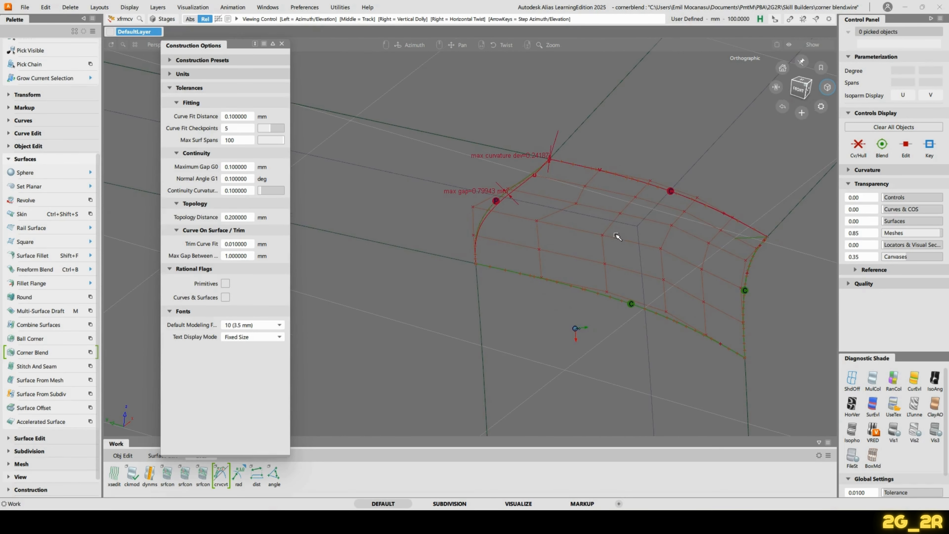
Close the Construction Options and hide the grid while keeping the model displayed.
left_click(282, 43)
left_click(164, 456)
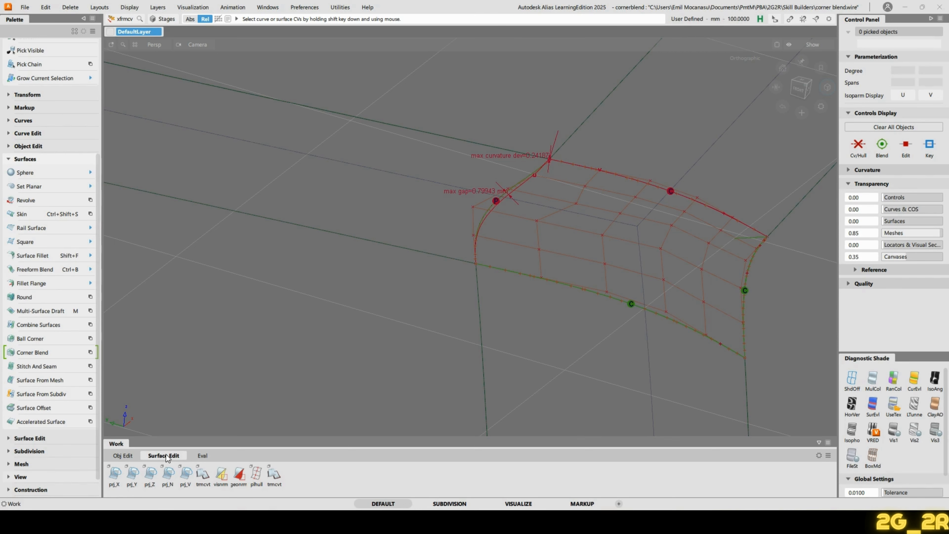
key("super+n")
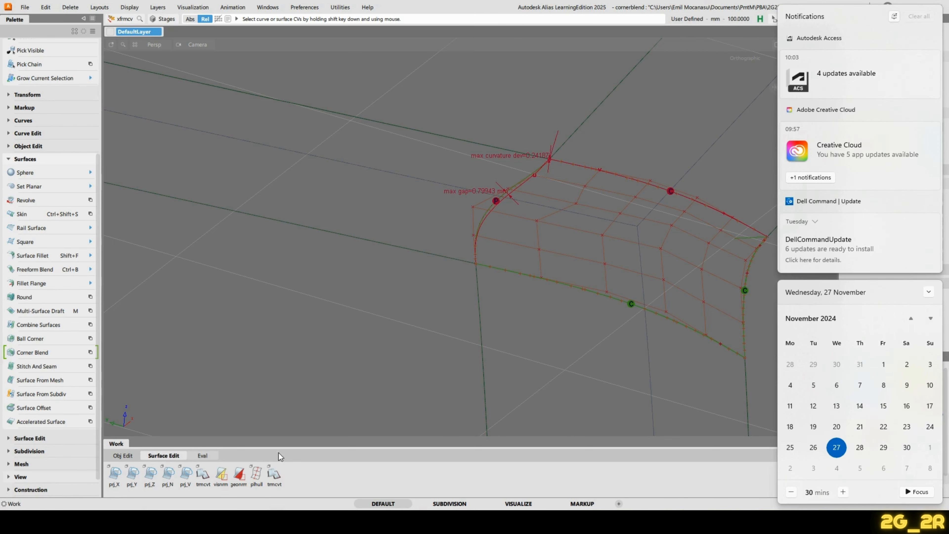
middle_click_drag(592, 191, 473, 201, "alt+shift")
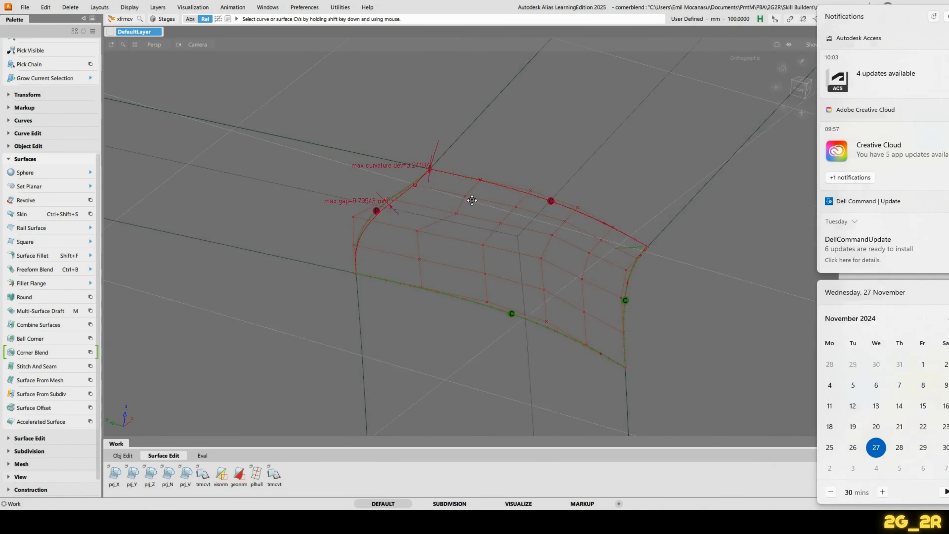
mouse_move(418, 251)
left_mouse_down("alt+shift")
mouse_move(425, 241)
mouse_move(422, 256)
left_mouse_up("alt+shift")
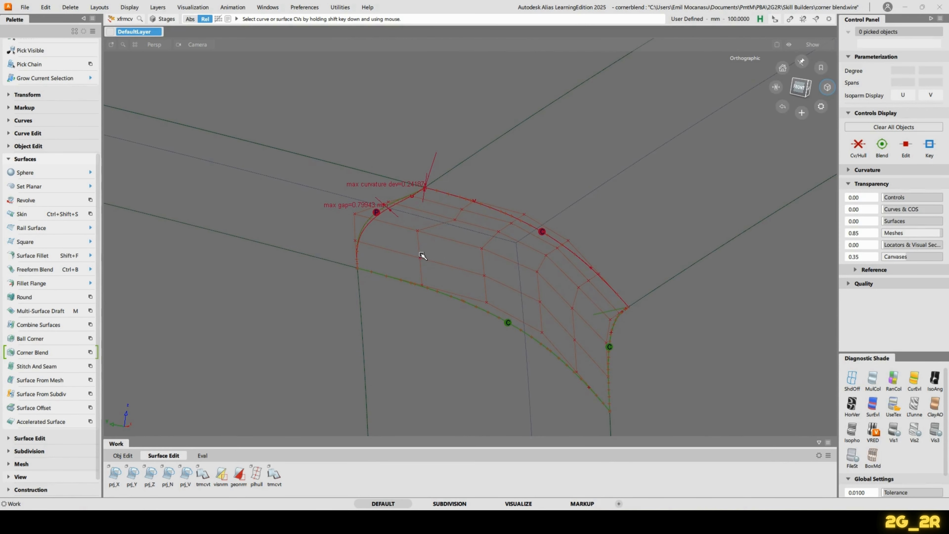
left_click(815, 45)
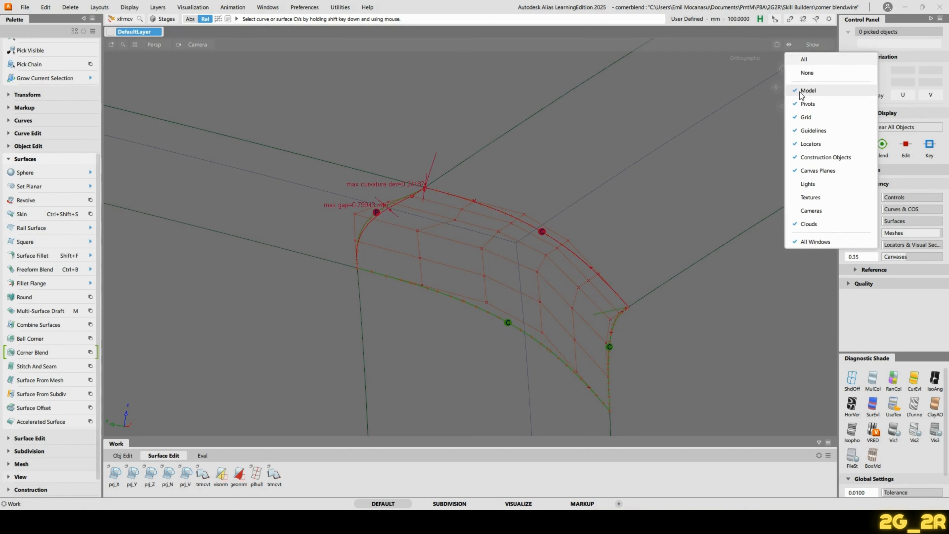
left_click(809, 91)
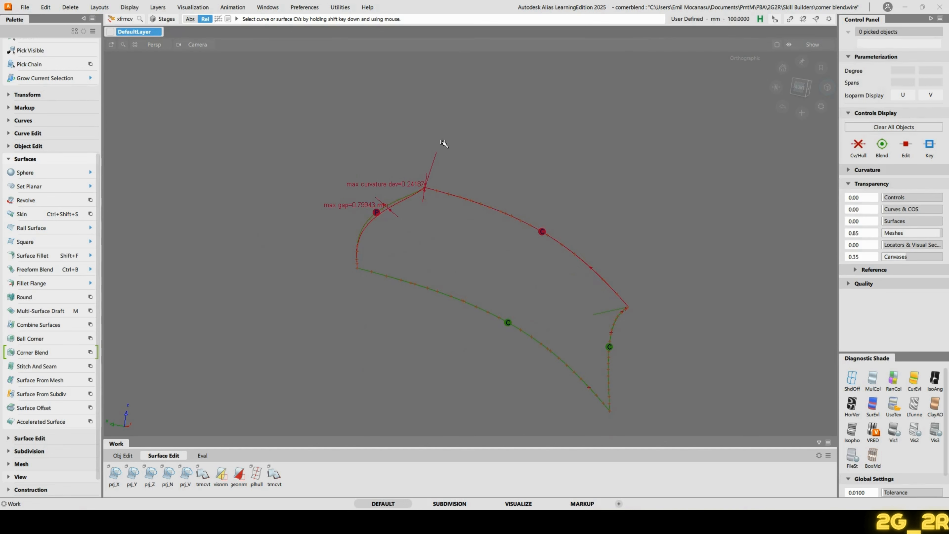
left_click(822, 48)
left_click(815, 97)
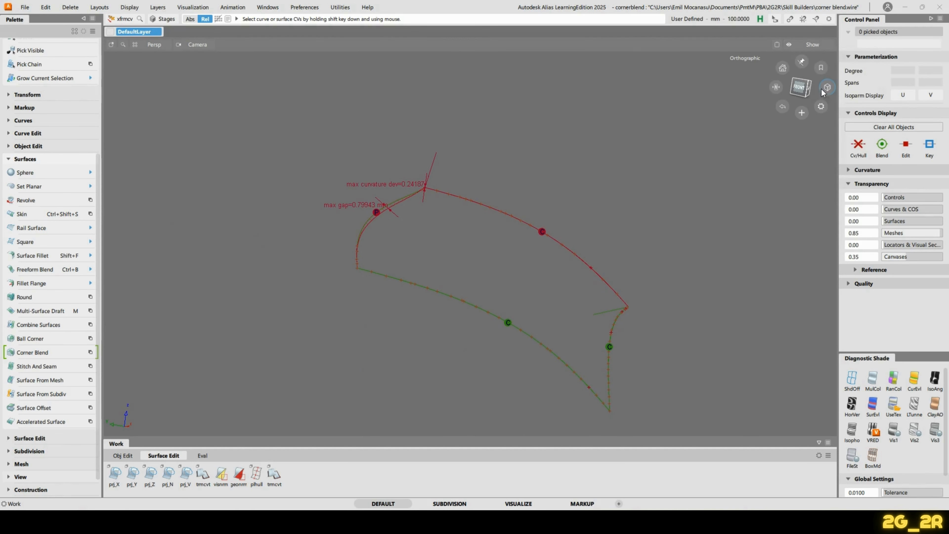
left_click(816, 46)
left_click(816, 118)
Pick the three curves meeting at the block's sharp corner and remove them from view.
left_click_drag(418, 253, 427, 244, "alt+shift")
left_click_drag(520, 229, 576, 266, "ctrl+shift")
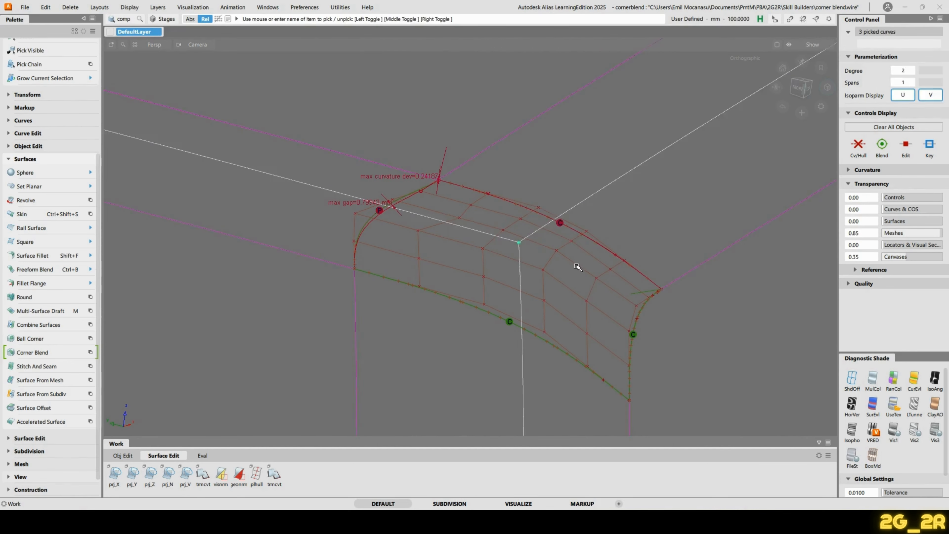
left_click(560, 263)
left_click_drag(594, 221, 531, 219, "alt+shift")
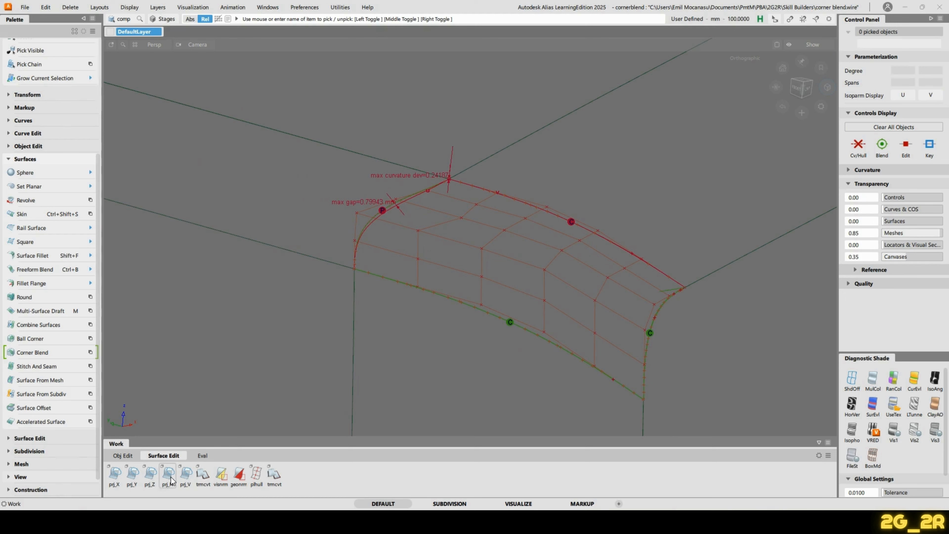
Open the Trim Convert settings and turn off 3D Trimming and Keep Originals.
double_click(203, 474)
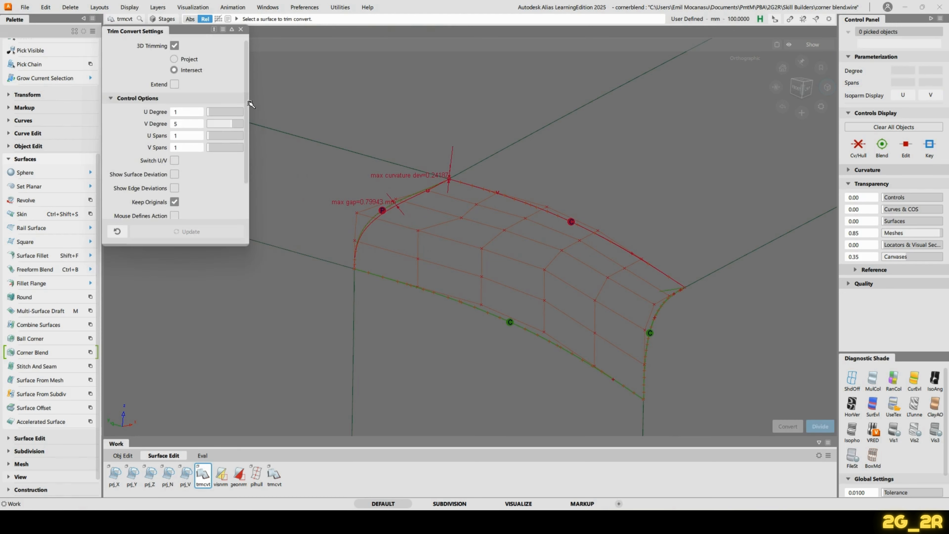
left_click(173, 45)
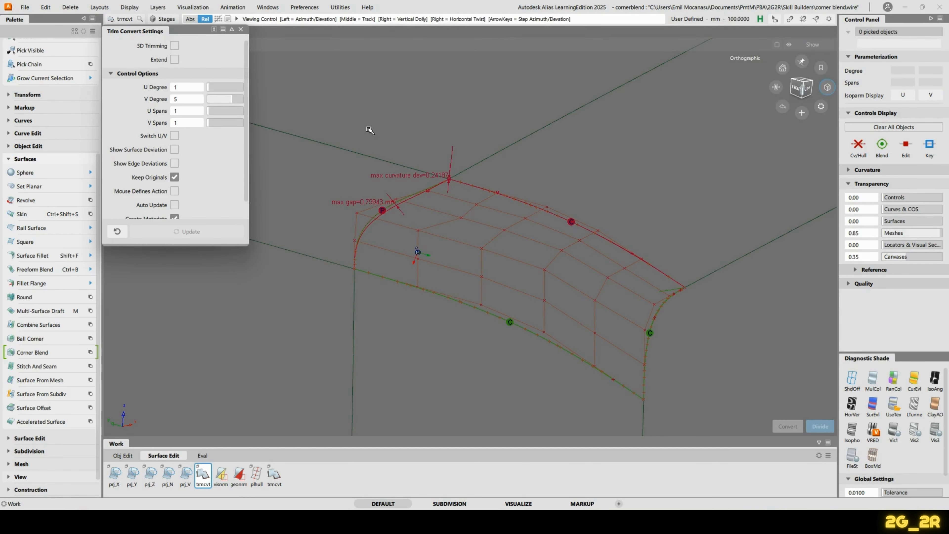
left_click_drag(370, 131, 382, 135, "alt+shift")
left_click(174, 177)
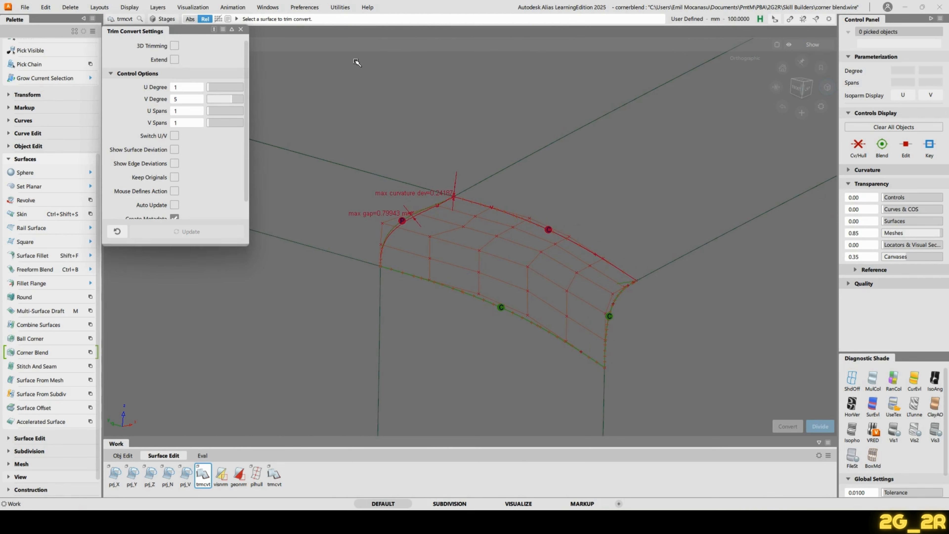
Convert the three fillets adjoining the corner blend with Trim Convert and clear the selection.
left_click(296, 204)
right_click_drag(428, 251, 539, 242, "alt+shift")
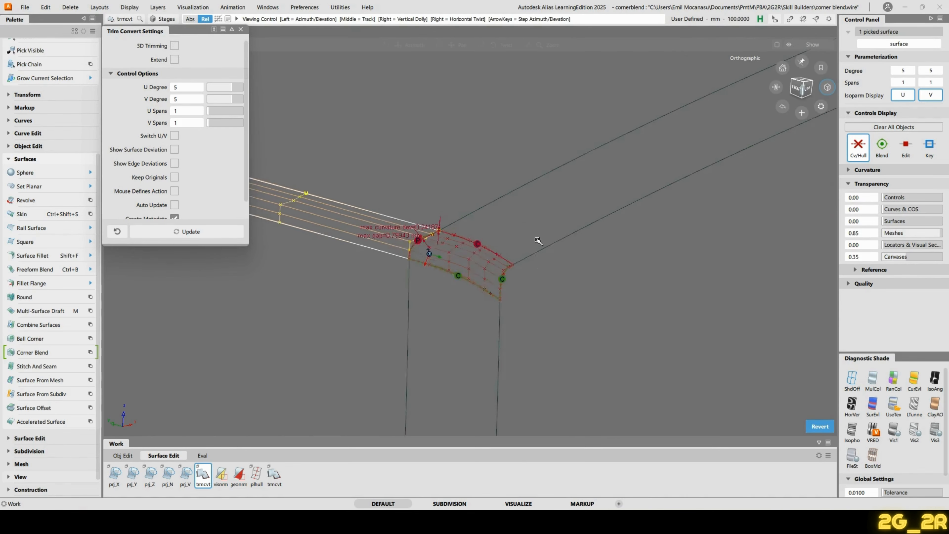
middle_click_drag(538, 242, 579, 258, "alt+shift")
left_click(594, 226)
left_click(492, 383)
right_click_drag(561, 329, 500, 296, "alt+shift")
left_click_drag(501, 297, 569, 341, "alt+shift")
right_click_drag(570, 341, 606, 315, "alt+shift")
left_click(459, 184)
right_click_drag(515, 180, 515, 210, "alt+shift")
middle_click_drag(515, 210, 468, 209, "alt+shift")
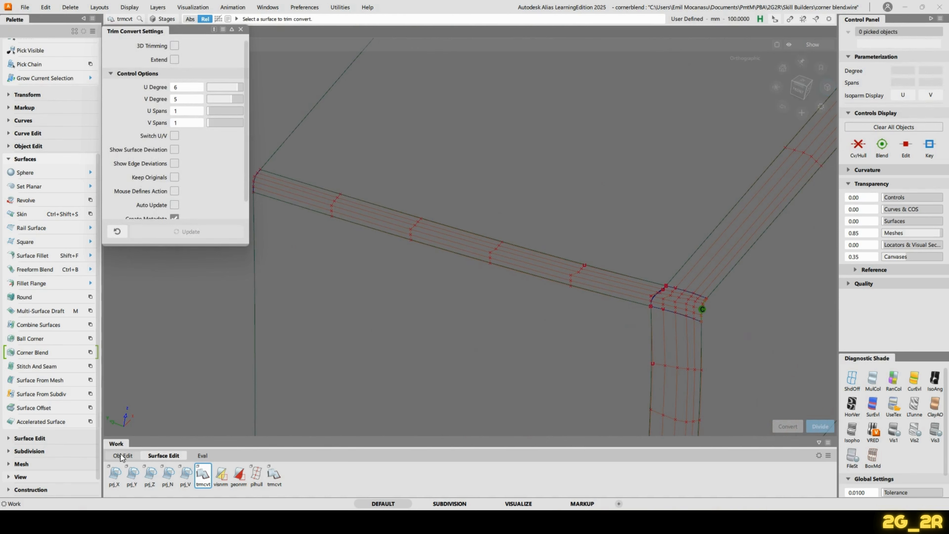
Align the front horizontal fillet's two long edges to the adjoining faces with G2 continuity, setting the upper alignment's Start and End to Edge.
left_click(126, 457)
middle_click_drag(547, 190, 504, 179, "ctrl+shift")
left_click(477, 235)
left_click(477, 235)
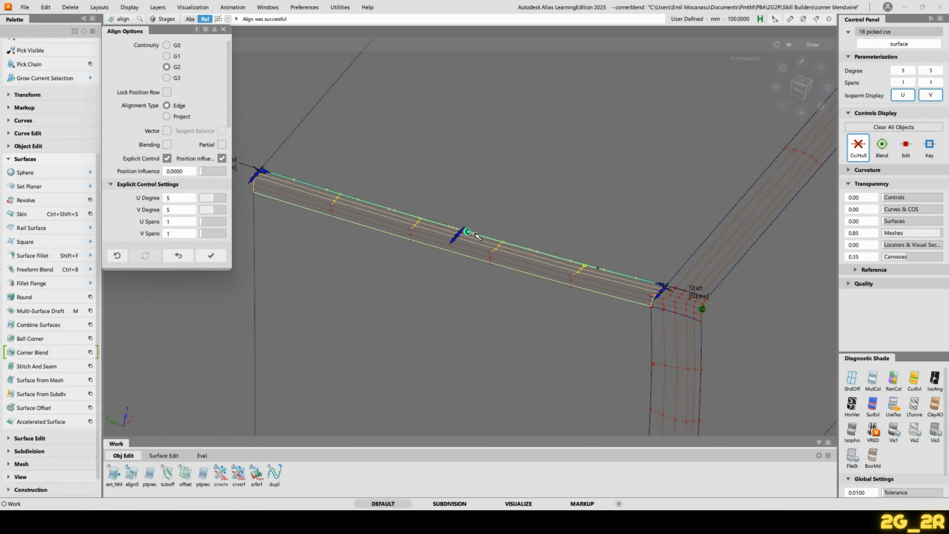
left_click(698, 296)
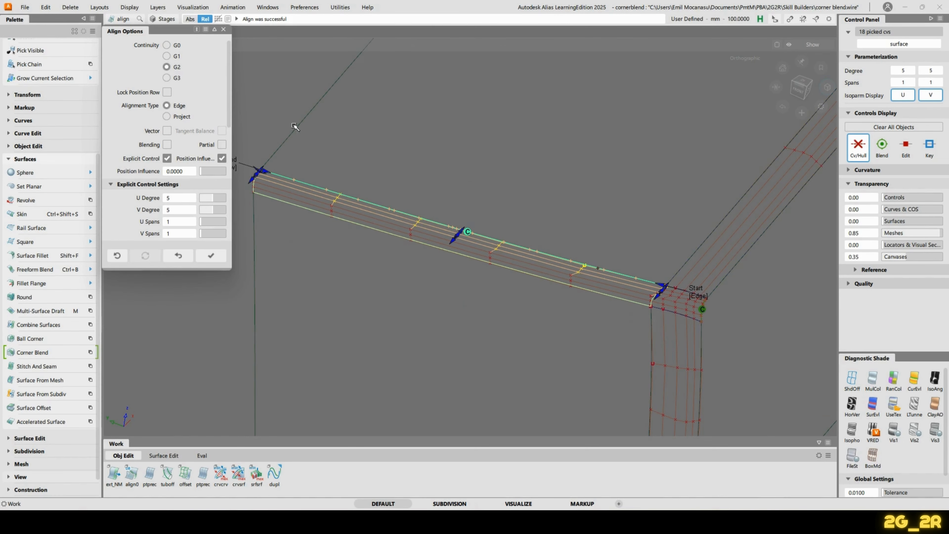
middle_click_drag(295, 126, 532, 208, "alt+shift")
left_click(544, 220)
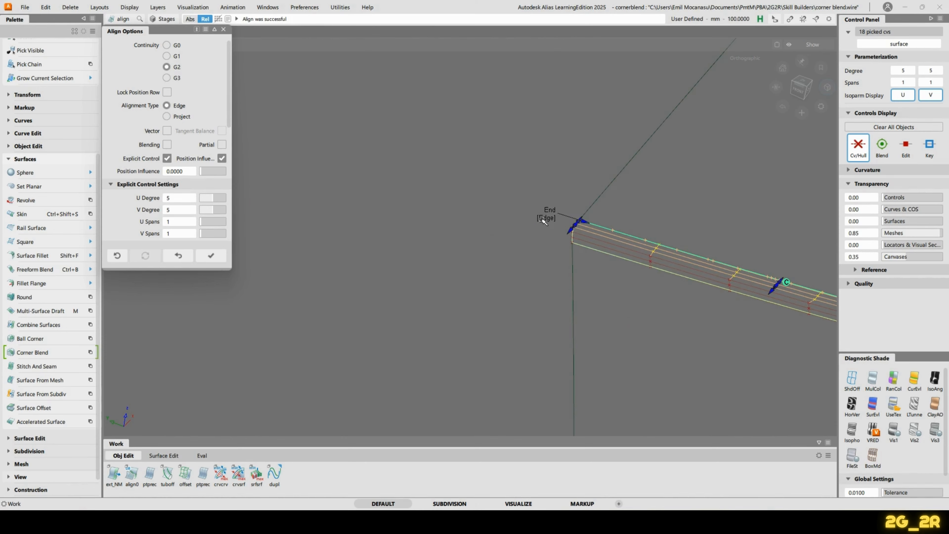
middle_click_drag(819, 311, 679, 275, "alt+shift")
middle_click_drag(553, 285, 690, 315, "alt+shift")
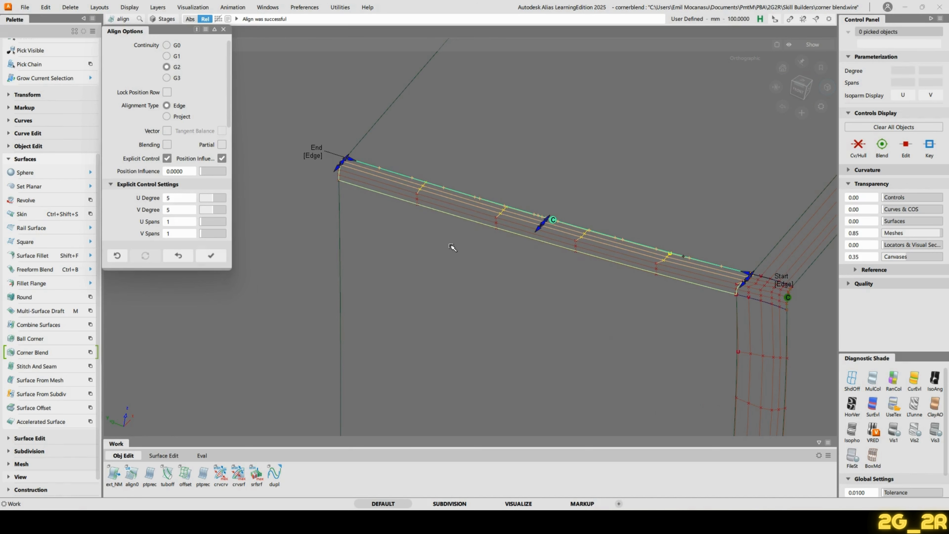
left_click(501, 230)
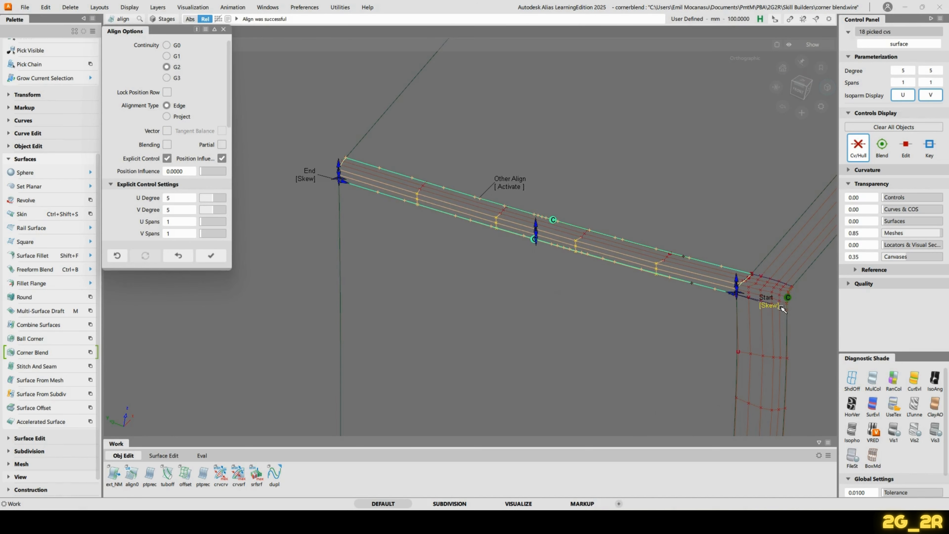
Align the receding top fillet's inner long edge to the top face with G2 Edge alignment, and change its End condition at the corner.
middle_click_drag(782, 309, 496, 302, "alt+shift")
right_click_drag(496, 301, 447, 197, "alt+shift")
key("ctrl+a")
middle_click_drag(502, 202, 534, 289, "alt+shift")
right_click_drag(534, 288, 510, 212, "alt+shift")
left_click(507, 211)
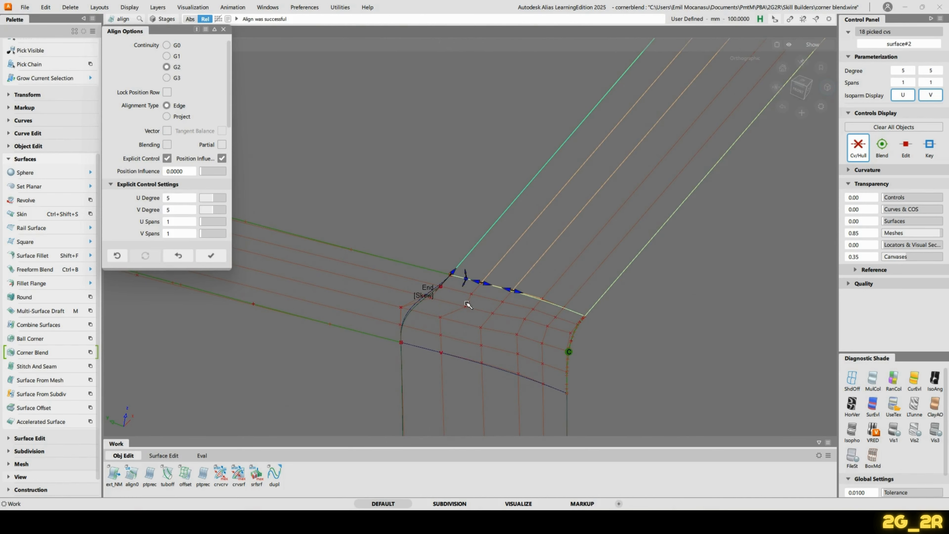
left_click(433, 297)
Align the receding top fillet's outer long edge to the adjoining side face with G2 continuity.
right_click_drag(434, 298, 634, 259, "alt+shift")
middle_click_drag(634, 259, 626, 271, "alt+shift")
right_click_drag(694, 87, 553, 261, "alt+shift")
left_click(582, 233)
left_click(529, 252)
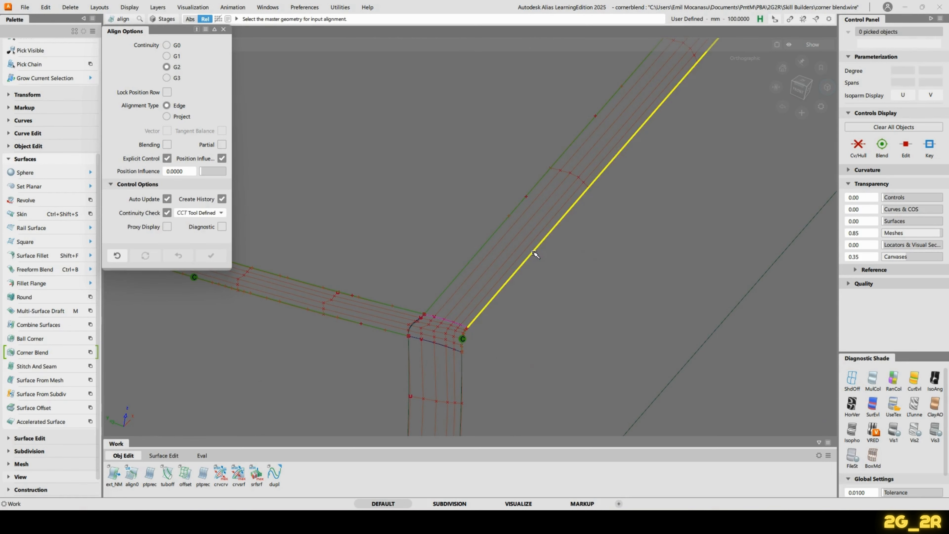
left_click_drag(513, 339, 549, 278, "alt+shift")
left_click(549, 278)
Try a G2 Edge alignment of the vertical fillet's long edge to the adjoining face, and undo it.
right_click_drag(550, 279, 501, 271, "alt+shift")
left_click(500, 270)
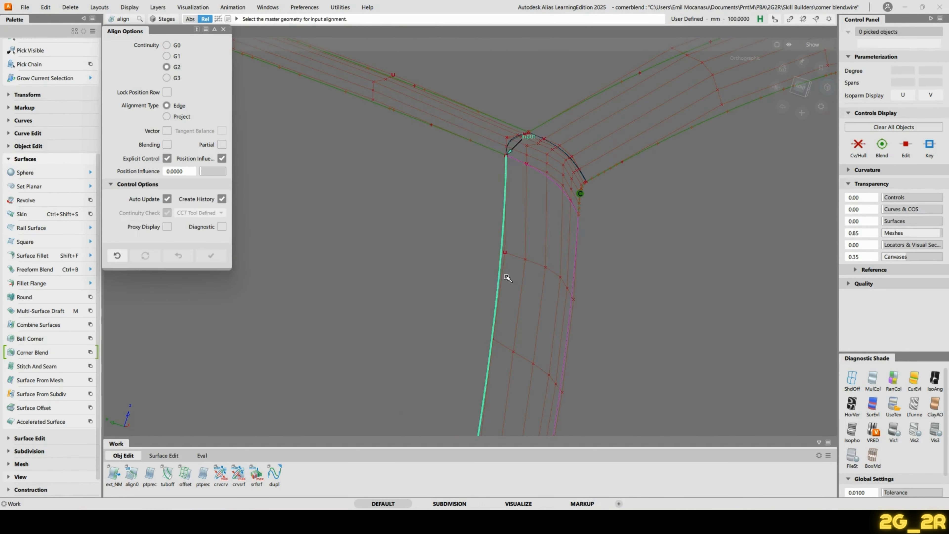
left_click(499, 277)
left_click_drag(499, 277, 494, 311, "alt+shift")
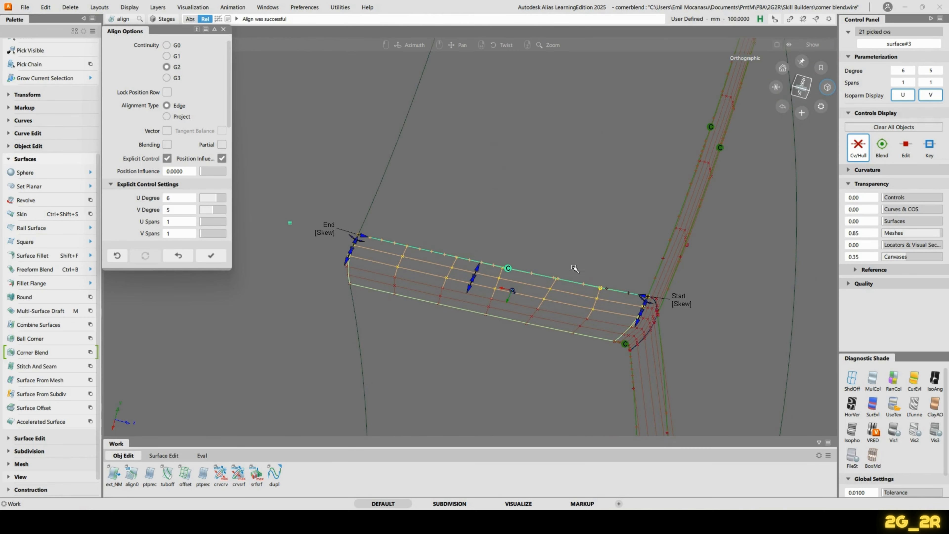
left_click_drag(480, 356, 382, 322, "alt+shift")
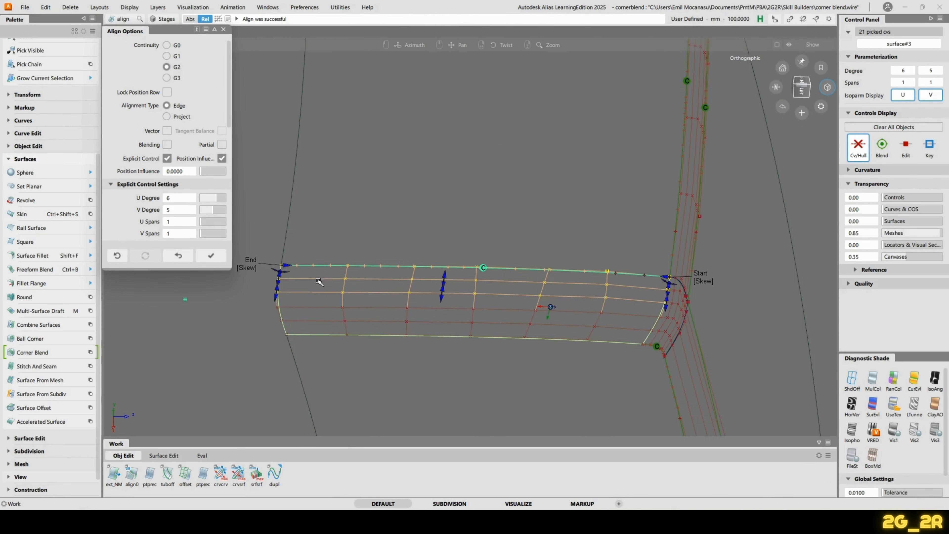
left_click(179, 256)
Pick the vertical fillet surface and reduce its U degree to 2.
left_click(477, 287, "ctrl+shift")
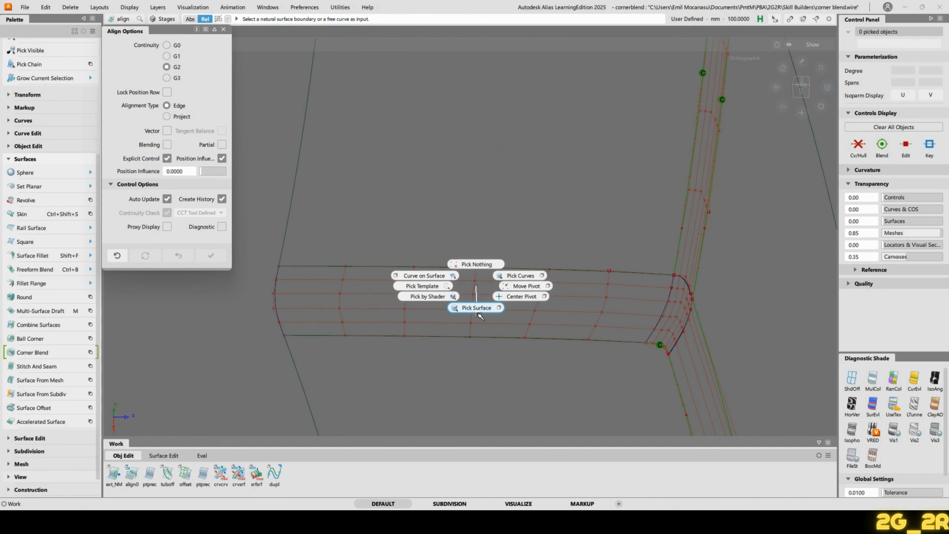
left_click(486, 308)
left_click(477, 310)
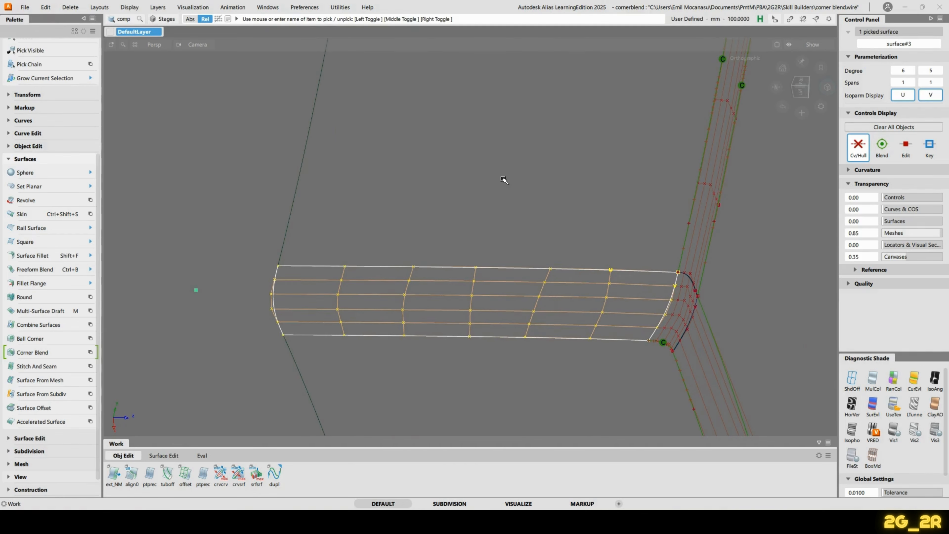
left_click(895, 70)
left_click(896, 70)
left_click(895, 71)
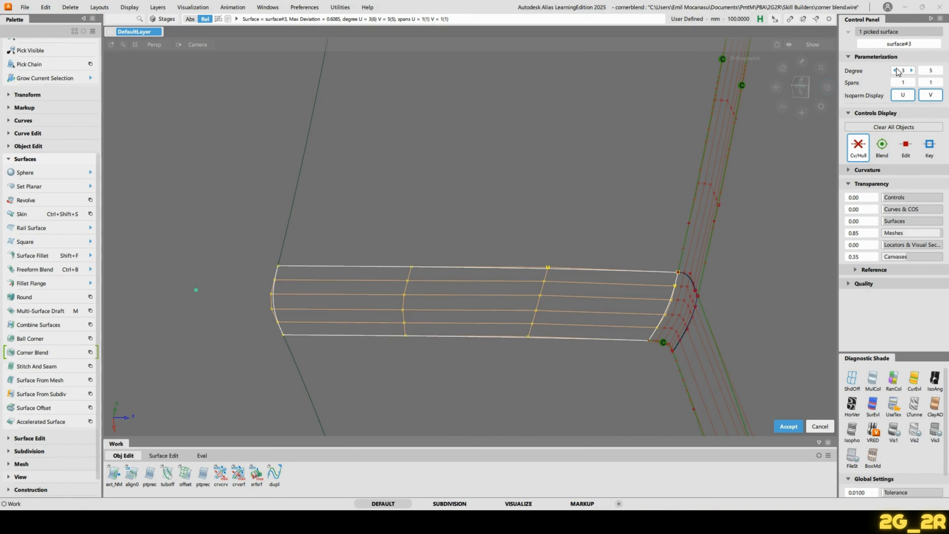
left_click(896, 70)
key("Return")
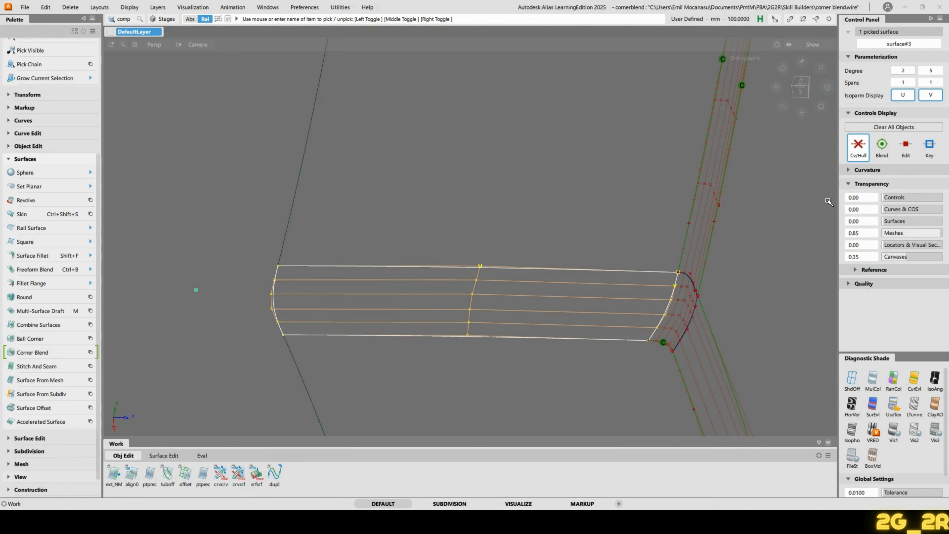
Raise the vertical fillet's U degree to 5, accept the rebuild and clear the selection.
left_click(913, 71)
left_click(913, 71)
left_click(913, 71)
key("Return")
left_click_drag(496, 219, 516, 129, "ctrl+shift")
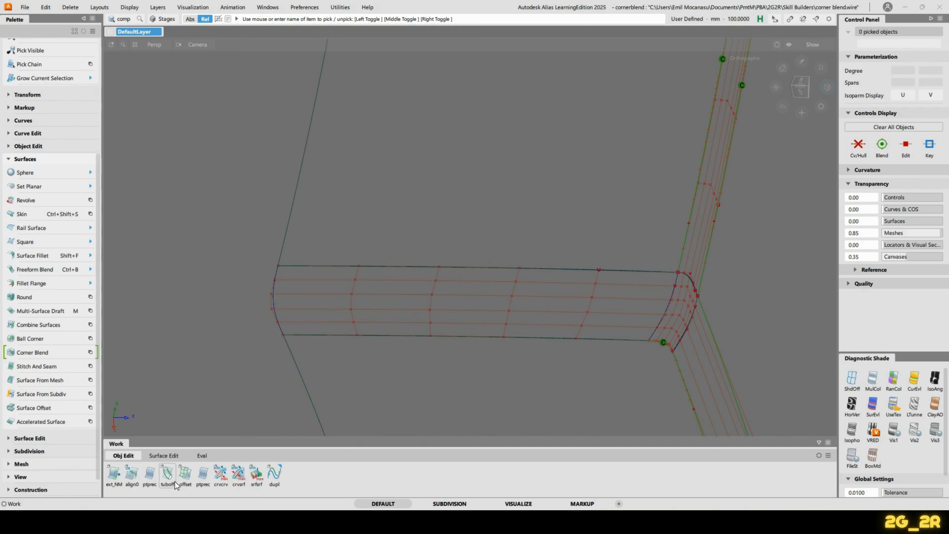
Untrim the two block faces on either side of the vertical fillet.
key("shift+t")
left_click(509, 159)
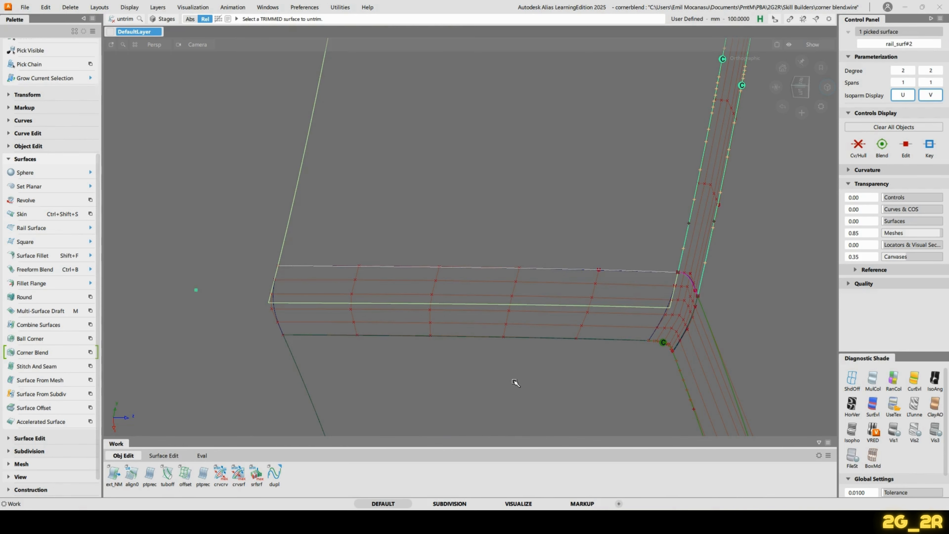
left_click(512, 385)
left_click(523, 334)
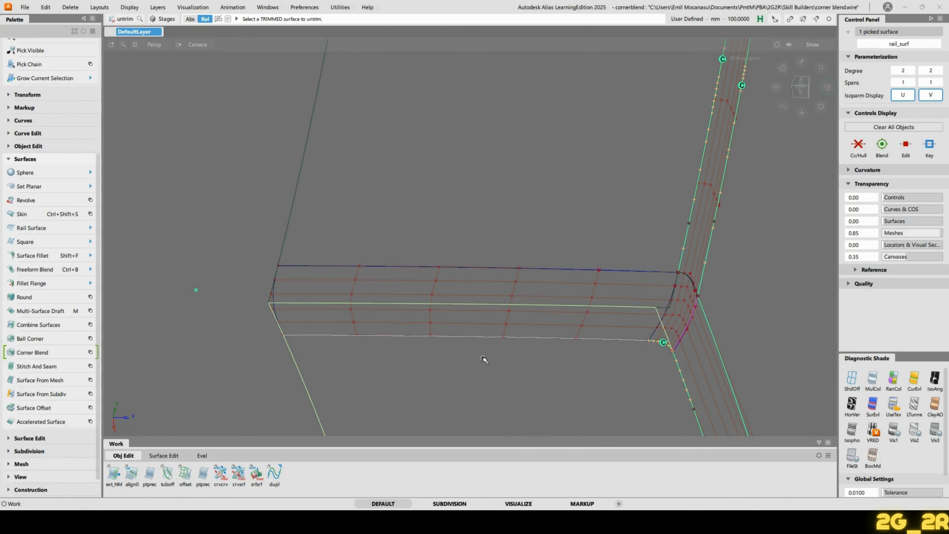
left_click_drag(578, 343, 644, 276, "ctrl+shift")
mouse_move(532, 318)
right_mouse_down("ctrl+shift")
mouse_move(530, 352)
mouse_move(532, 342)
right_mouse_up("ctrl+shift")
left_click(631, 341)
left_click(662, 346)
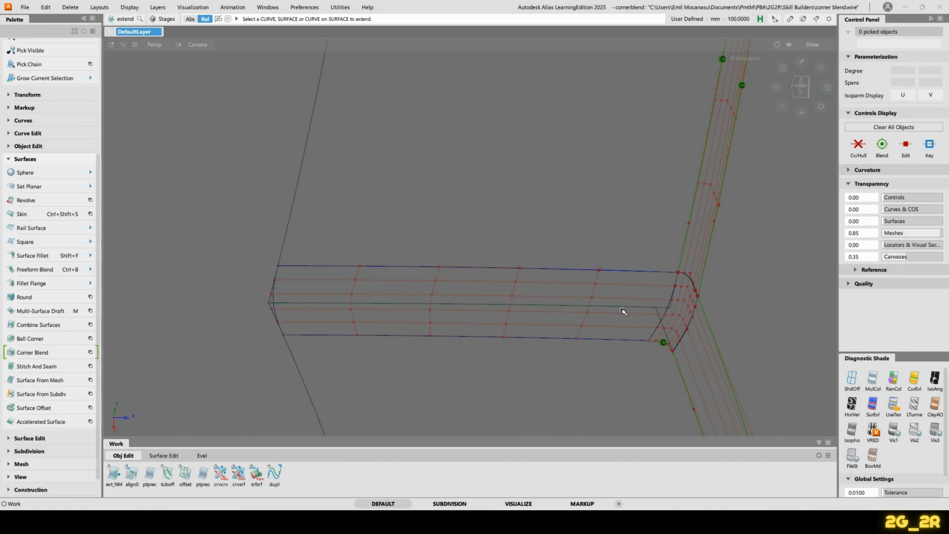
Pick the two old curves on surface along the vertical fillet's long edges and delete them from the untrimmed faces.
left_click(518, 250, "ctrl+shift")
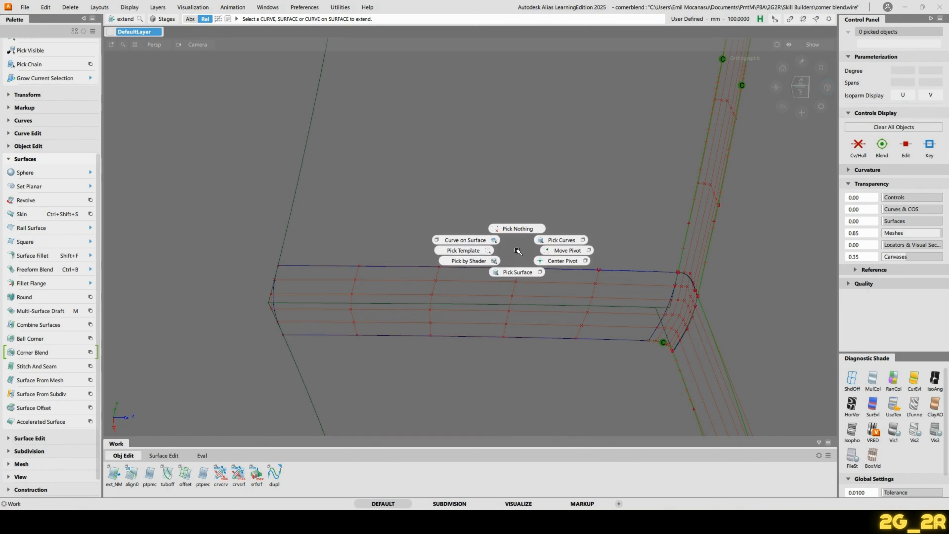
left_click(476, 236)
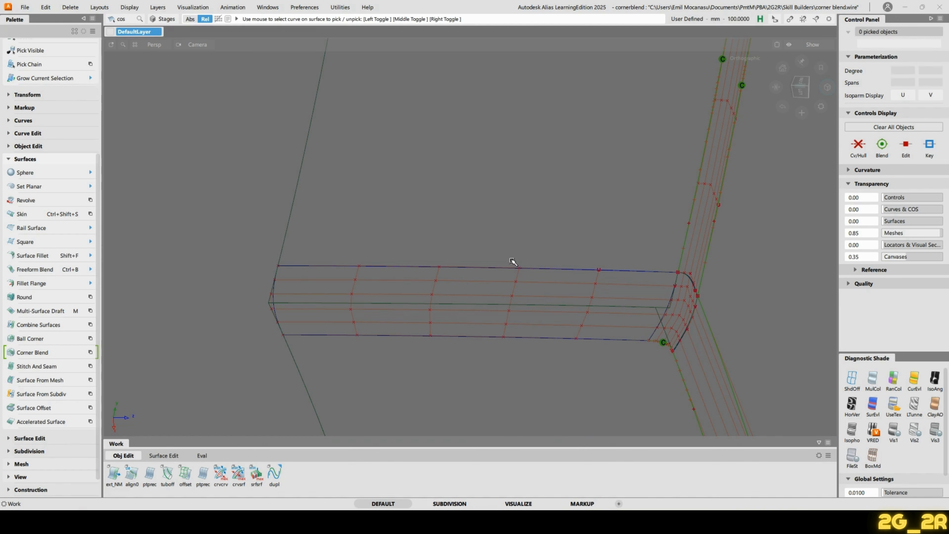
left_click(544, 347)
left_click(523, 333)
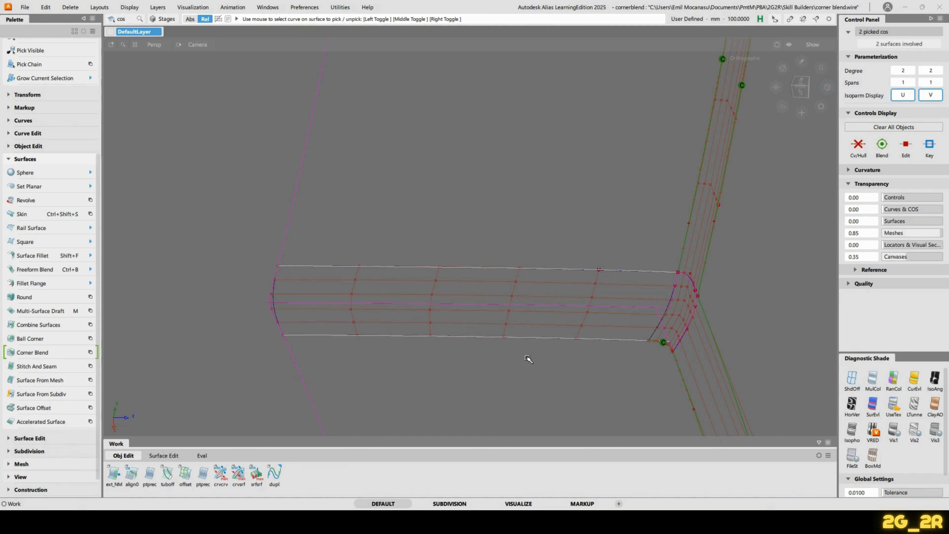
left_click(528, 359)
Align the vertical fillet's first long edge to its adjoining face with G2 continuity, using Project type and the Normal vector option.
left_click(519, 112, "ctrl+shift")
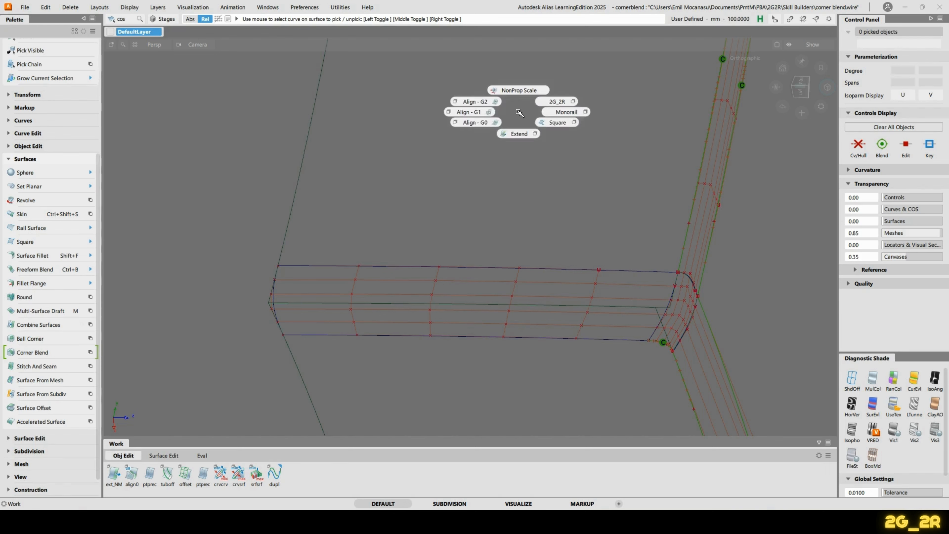
left_click(476, 104)
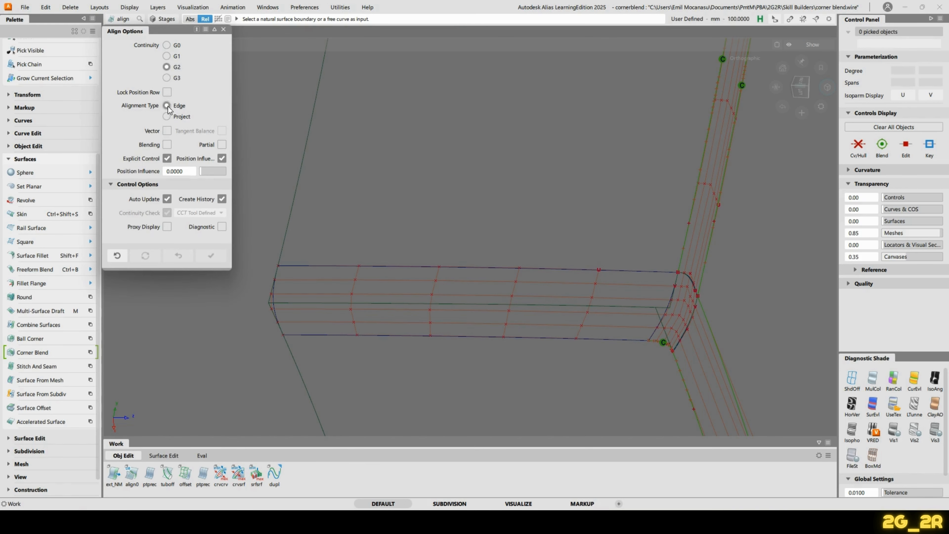
left_click(167, 116)
left_click(469, 267)
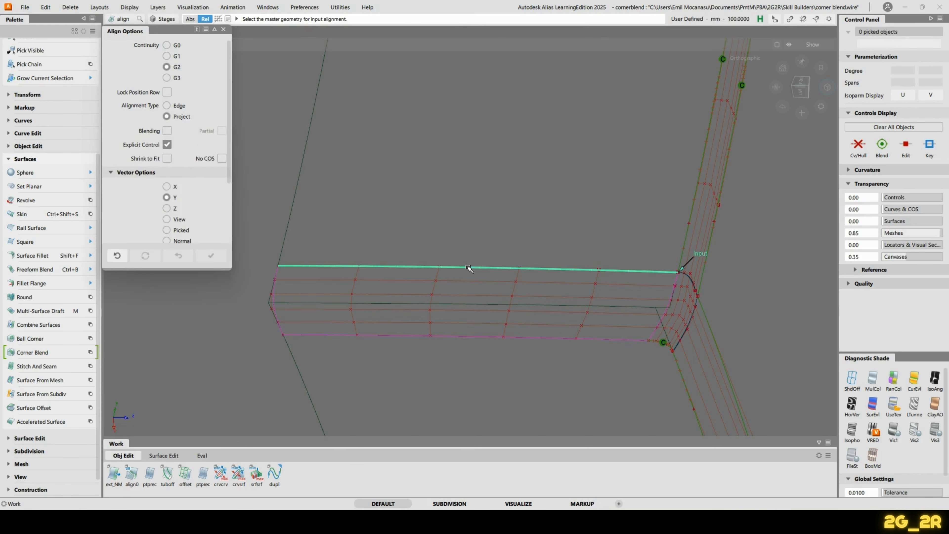
left_click(470, 235)
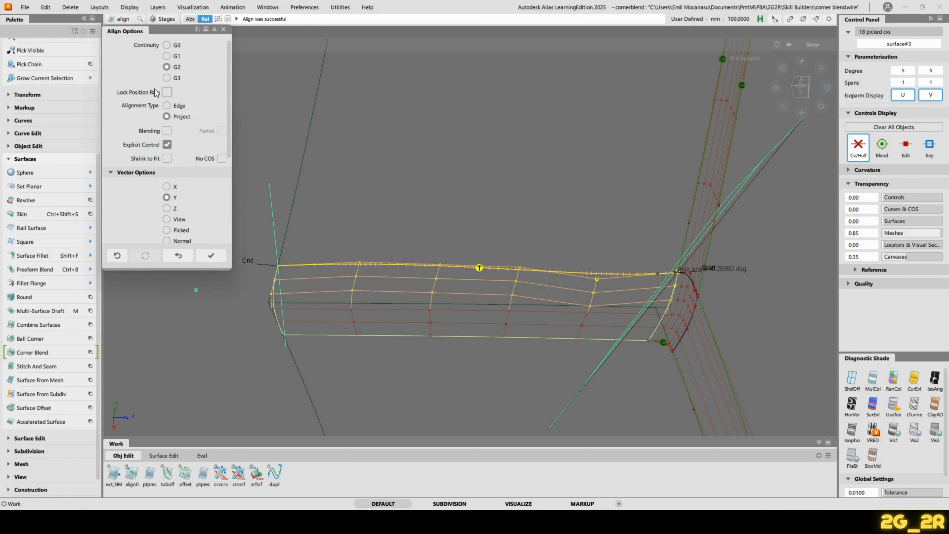
left_click(166, 241)
left_click_drag(557, 257, 516, 277, "alt+shift")
Align the vertical fillet's opposite long edge to the other adjoining face with G2 continuity and Project type.
right_click_drag(515, 288, 557, 354, "ctrl+shift")
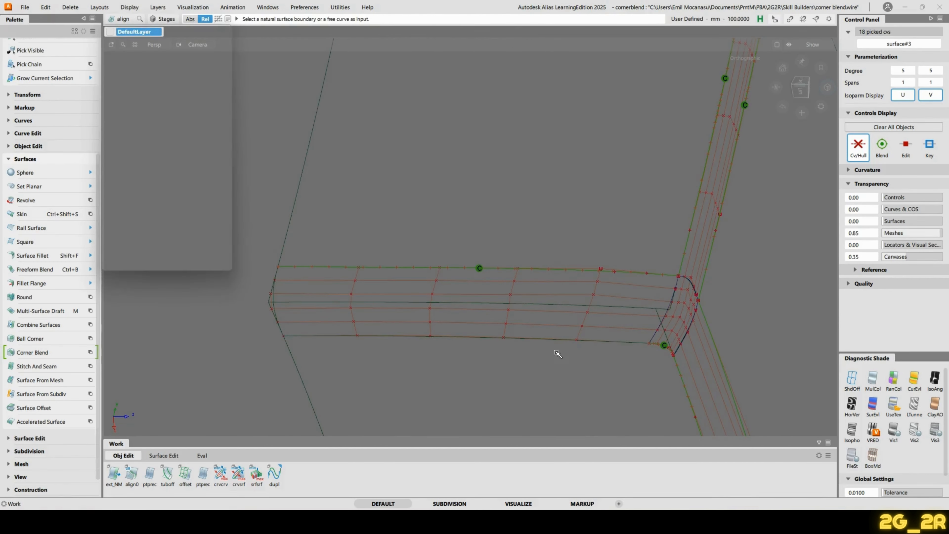
left_click(479, 337)
left_click(481, 363)
left_click_drag(509, 328, 577, 250, "alt+shift")
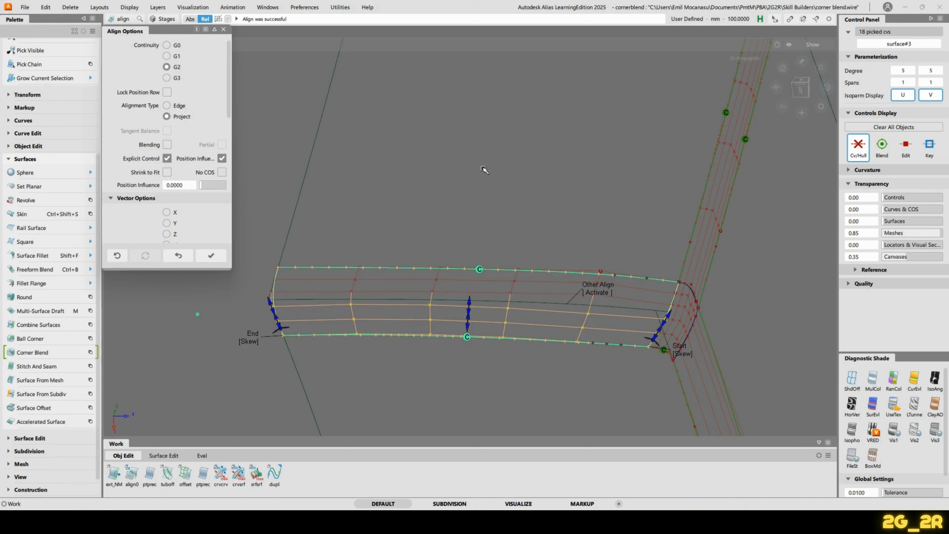
Trim both block faces back to the vertical fillet's projected edges, keeping the outer regions.
right_click_drag(484, 169, 546, 179, "ctrl+shift")
key("t")
left_click(544, 184)
key("space")
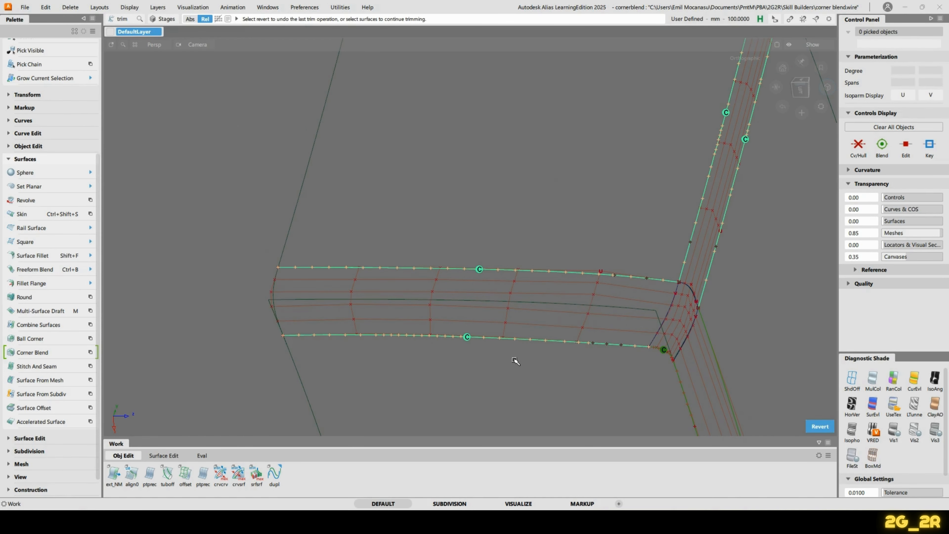
left_click(512, 363)
key("space")
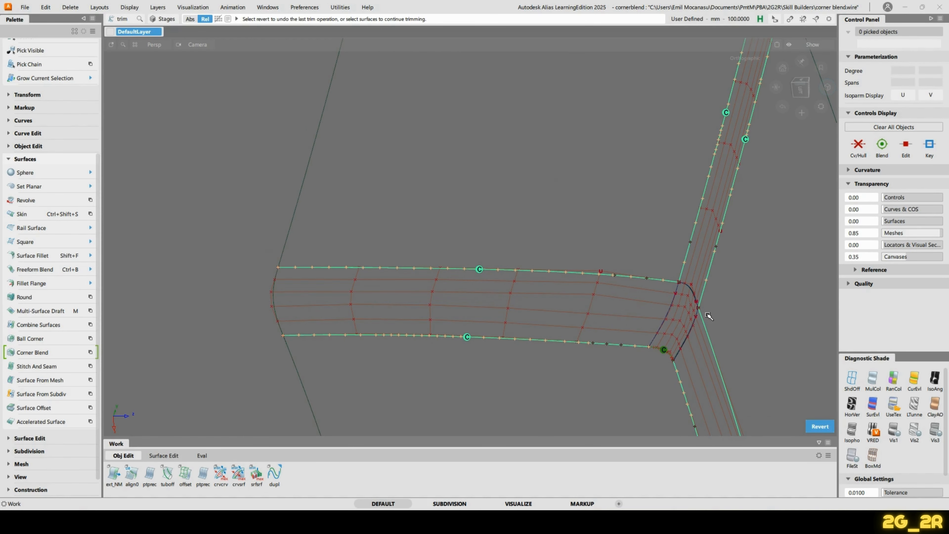
Pick the vertical fillet surface, remove its Align construction history and clear the selection.
left_click_drag(528, 323, 542, 277, "ctrl+shift")
left_click_drag(453, 293, 470, 343, "ctrl+shift")
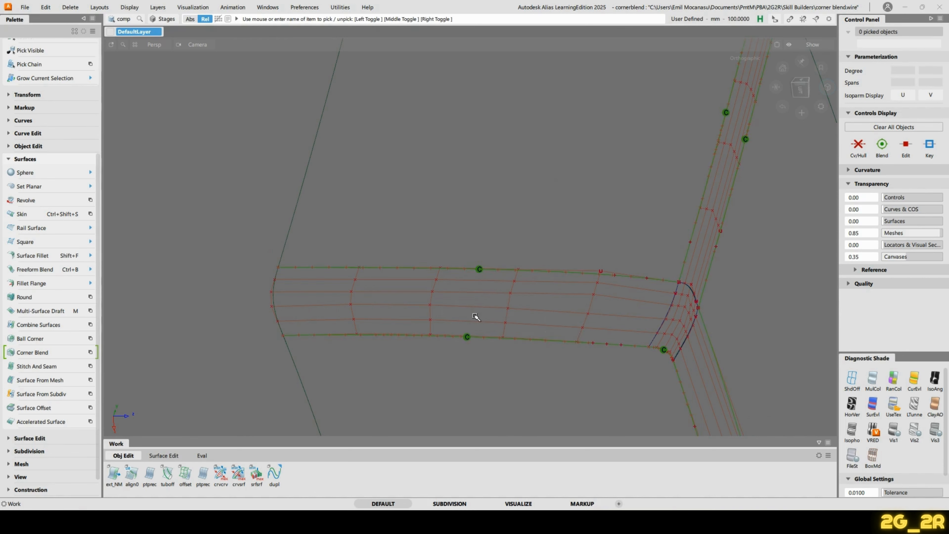
left_click(574, 304)
right_click_drag(565, 304, 524, 316, "ctrl+shift")
key("Return")
left_click(248, 375)
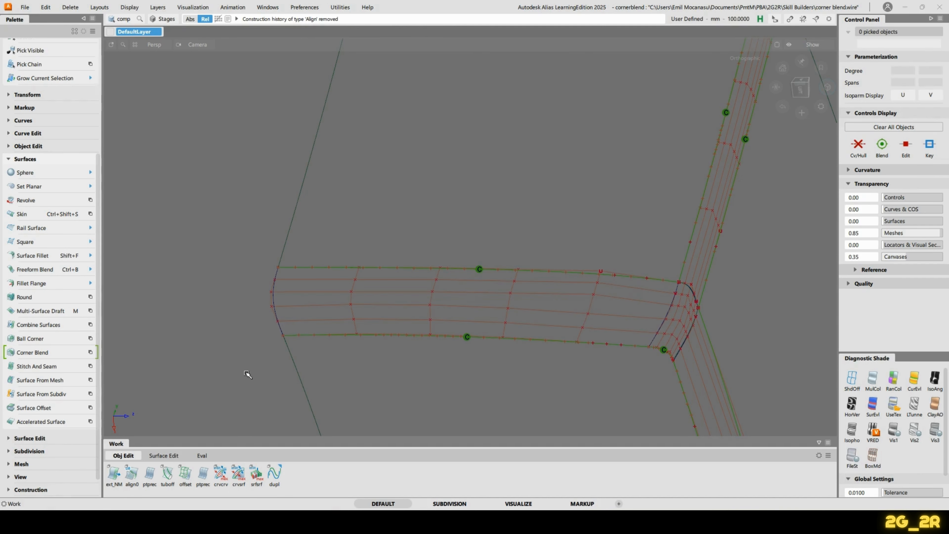
Reopen the Align options for a further G2 alignment.
middle_click_drag(557, 185, 507, 175, "ctrl+shift")
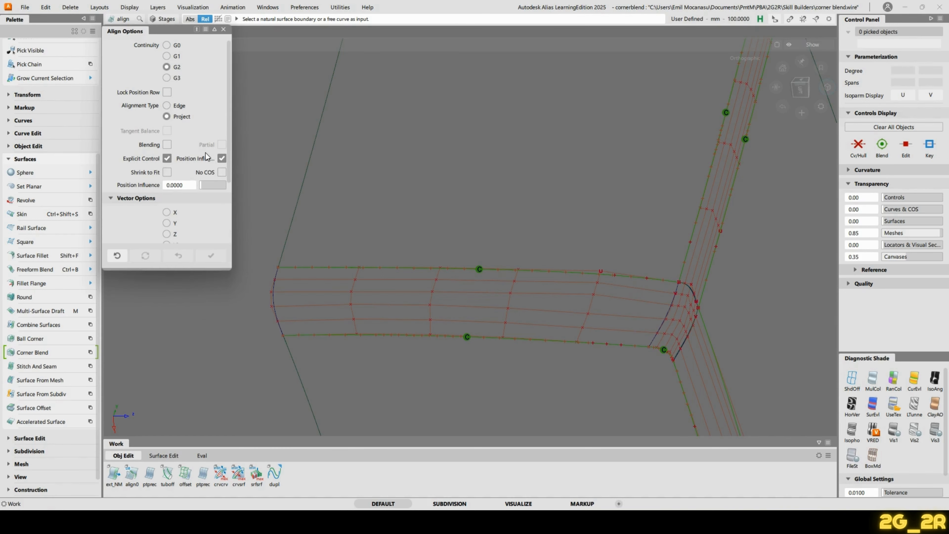
Align the strip surface's upper long edge to the adjoining surface with G2 continuity and the Edge alignment type.
left_click(167, 106)
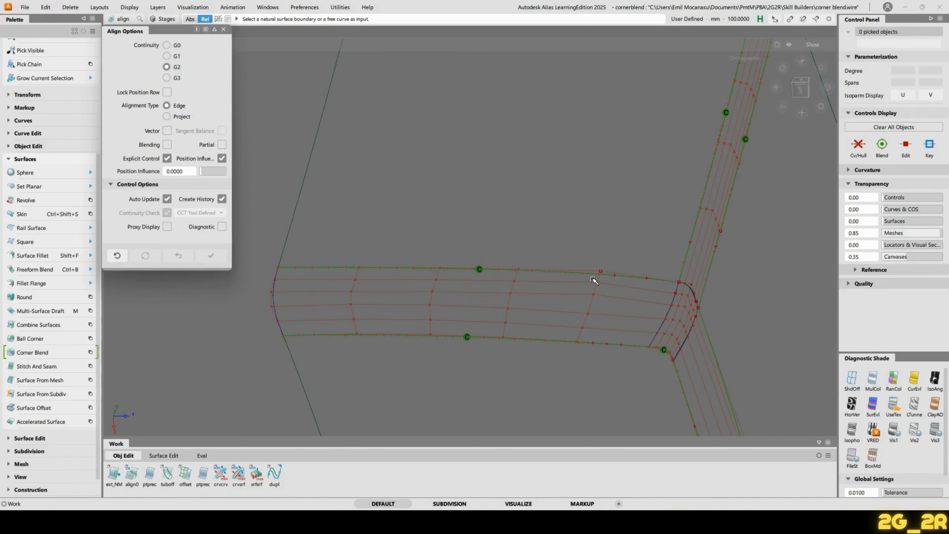
left_click(537, 276)
left_click(538, 270)
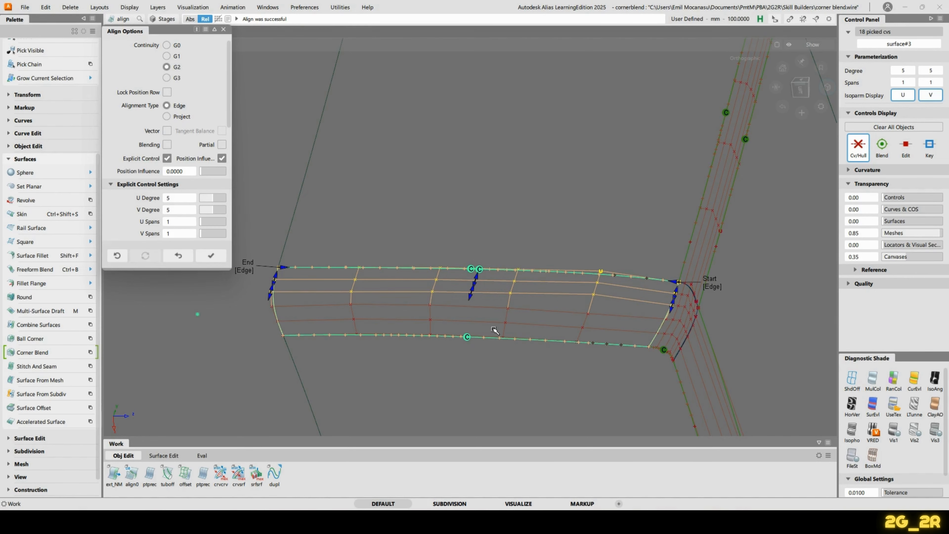
middle_click_drag(493, 299, 449, 295, "ctrl+shift")
left_click_drag(523, 289, 653, 230, "alt+shift")
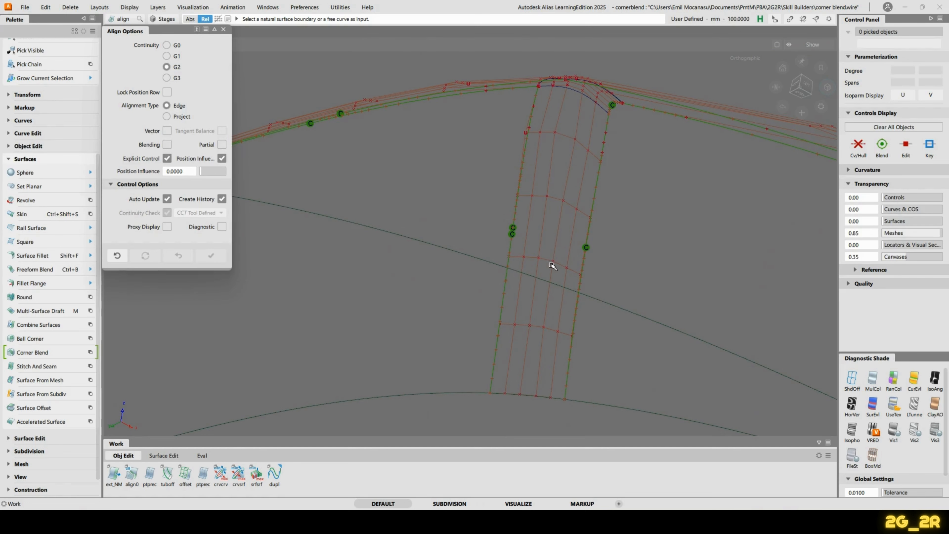
Draw a straight degree-1 guide curve along the strip, snapped to the end CVs of one of its middle lengthwise hulls.
right_click_drag(557, 222, 477, 226, "alt+shift")
middle_click_drag(477, 225, 513, 231, "alt+shift")
left_click_drag(513, 231, 497, 207, "alt+shift")
left_click_drag(557, 204, 583, 211, "alt+shift")
left_click_drag(523, 183, 491, 165, "ctrl+shift")
left_click_drag(573, 173, 527, 239, "alt+shift")
right_click_drag(527, 240, 513, 288, "alt+shift")
middle_click_drag(513, 288, 509, 317, "alt+shift")
left_click(506, 367, "ctrl")
middle_click_drag(499, 146, 498, 301, "alt+shift")
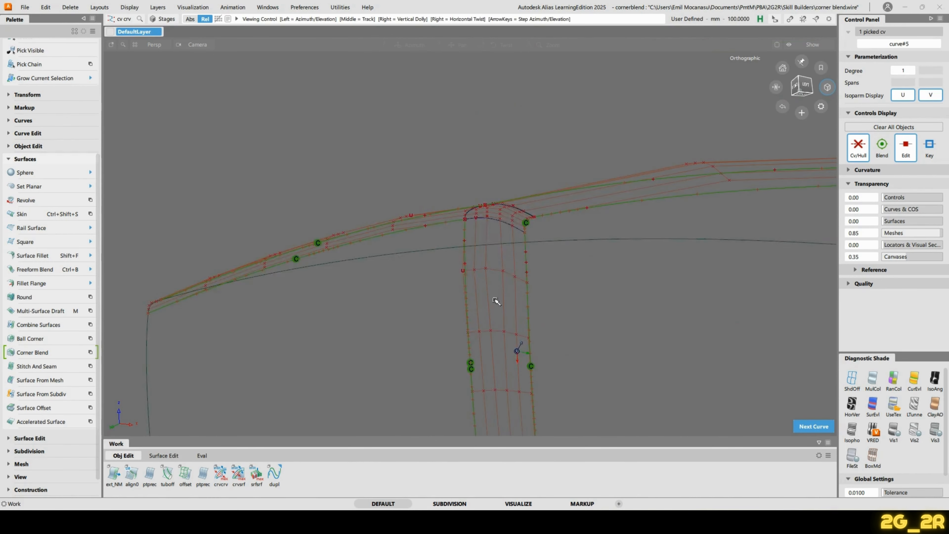
right_click_drag(498, 301, 527, 171, "alt+shift")
left_click(478, 147)
left_click_drag(477, 147, 620, 248, "alt+shift")
right_click_drag(607, 215, 593, 247, "alt+shift")
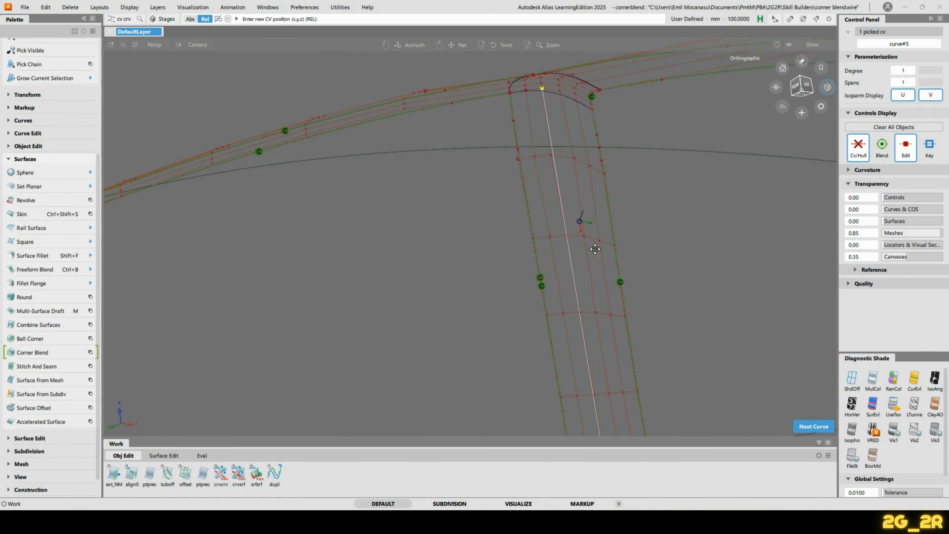
middle_click_drag(595, 249, 567, 243, "alt+shift")
left_click_drag(566, 242, 565, 205, "ctrl+shift")
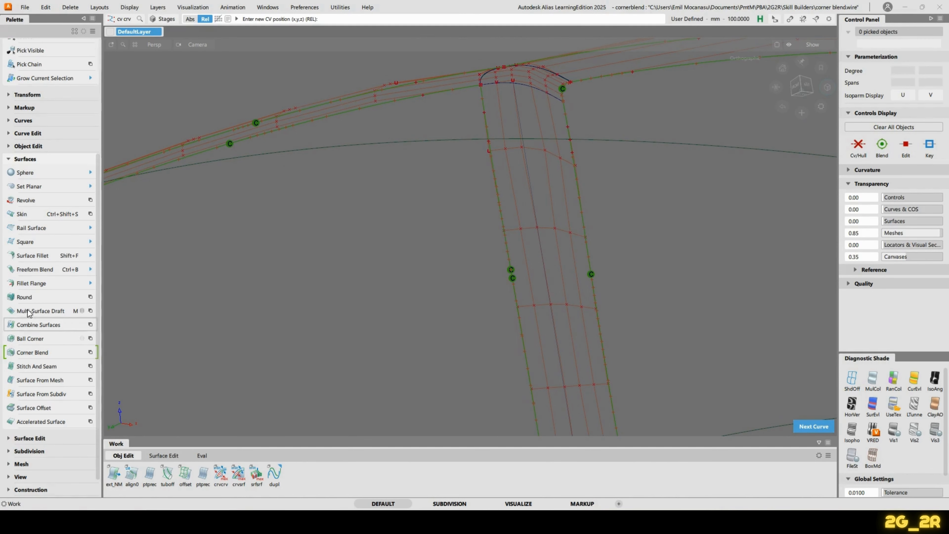
Planarize the strip's lengthwise hull along the guide curve with Hull Planarize, using Single type, View based plane and Adaptive project vector.
scroll(49, 356, "down", 1)
left_click(167, 456)
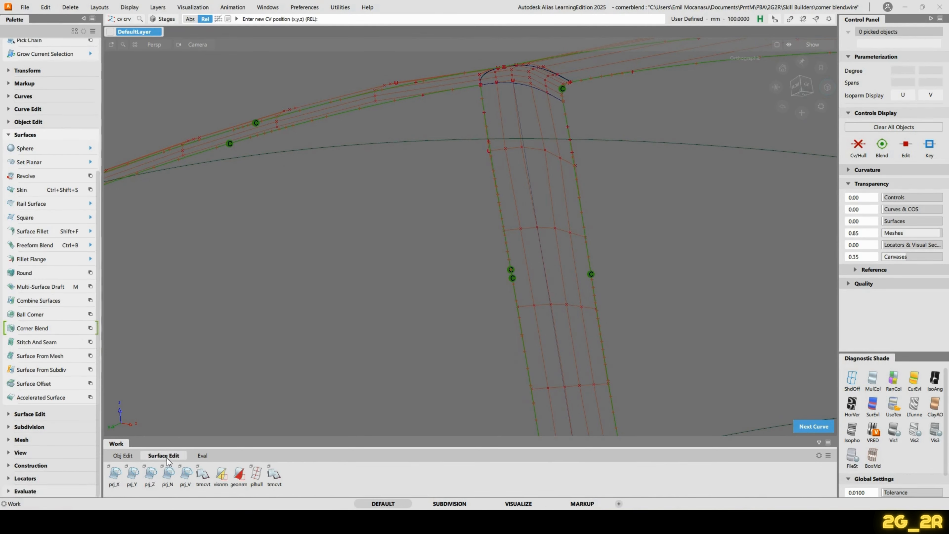
double_click(255, 481)
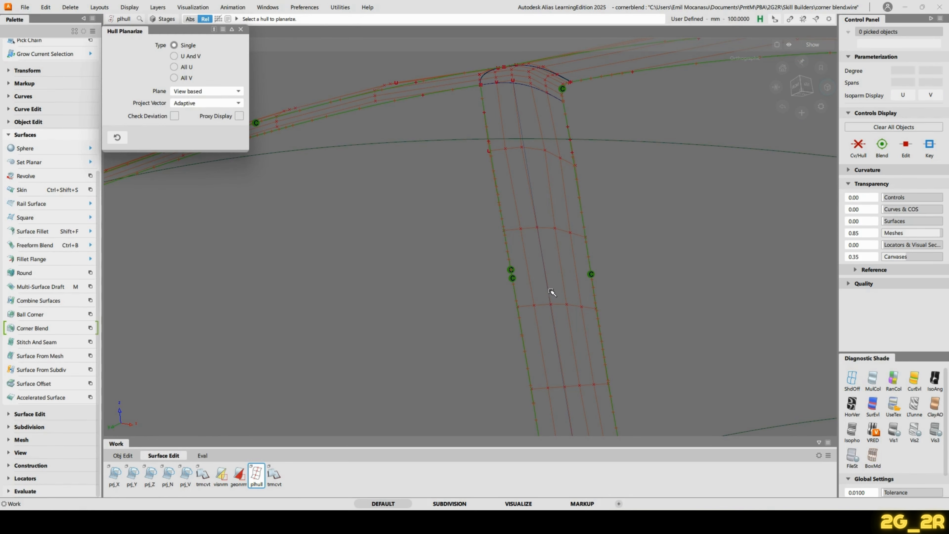
left_click(544, 258)
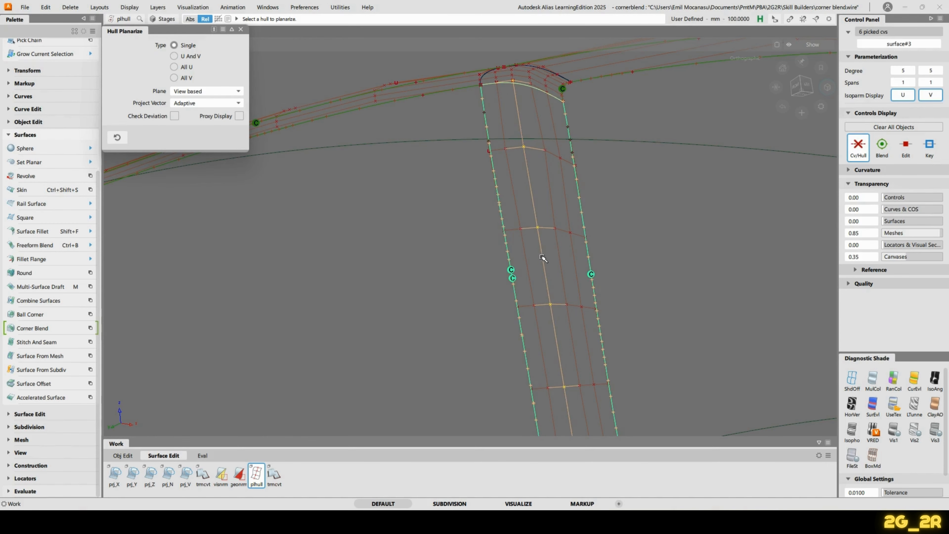
left_click_drag(676, 261, 621, 259, "alt+shift")
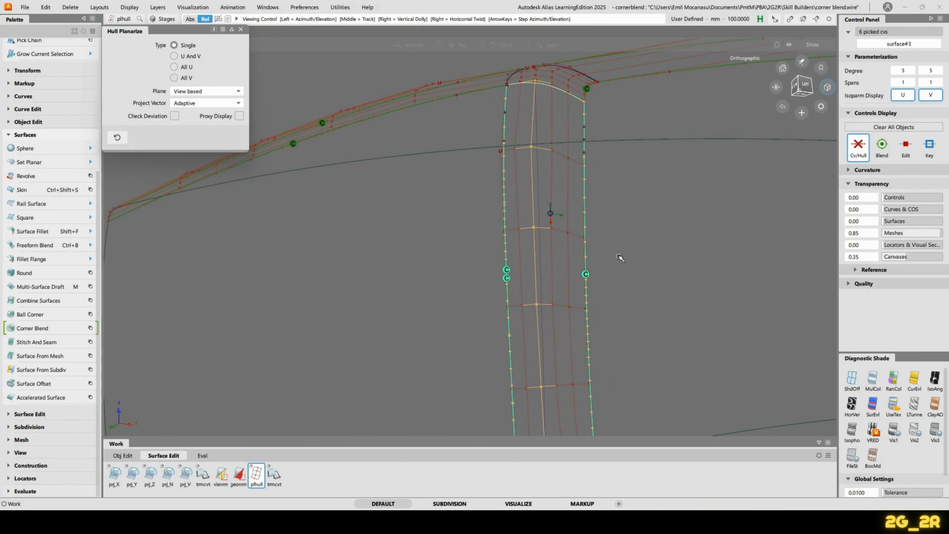
Stretch the guide curve so both of its ends snap to the end CVs of the neighbouring lengthwise hull.
left_click_drag(557, 206, 557, 112, "ctrl+shift")
key("s")
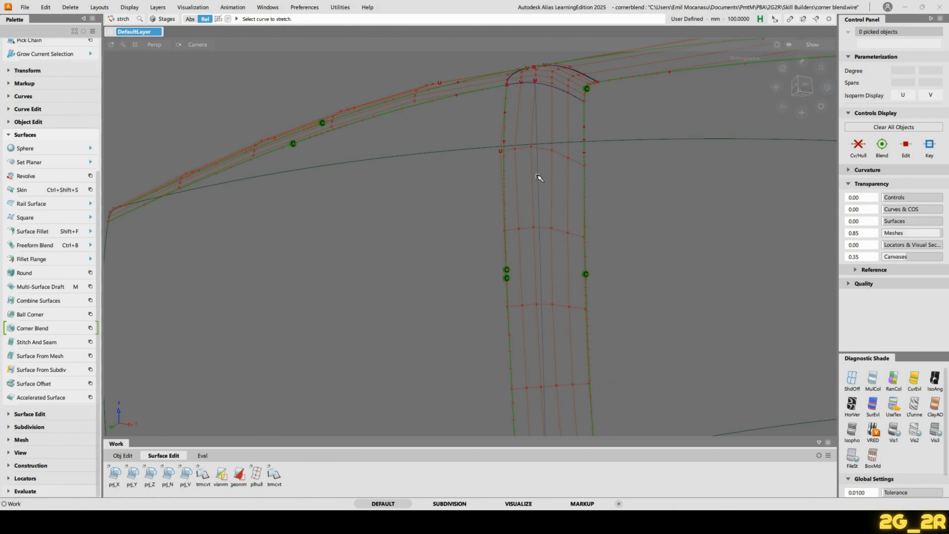
left_click(538, 176)
left_click(553, 89, "ctrl")
middle_click_drag(516, 264, 485, 65, "alt+shift")
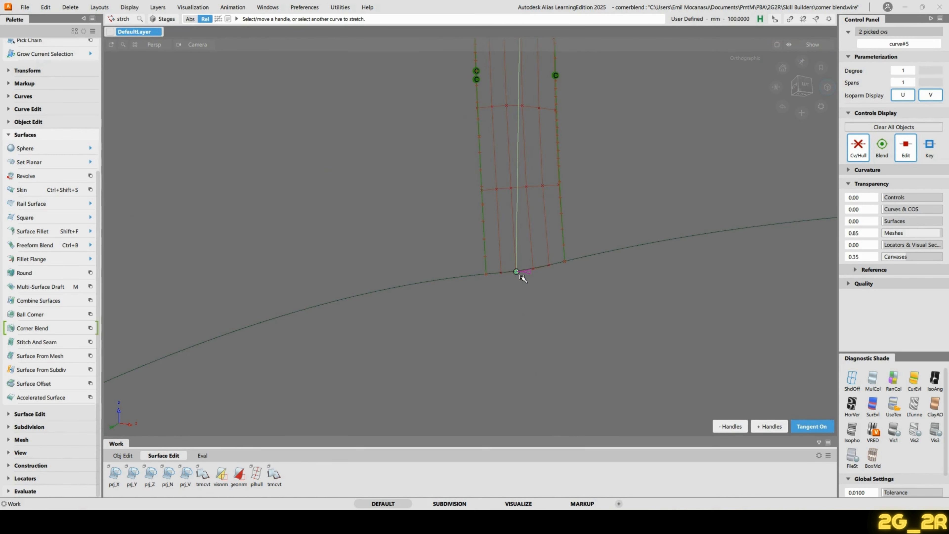
left_click_drag(516, 273, 536, 271, "ctrl")
middle_click_drag(542, 167, 507, 388, "alt+shift")
left_click_drag(526, 319, 577, 311, "alt+shift")
left_click(313, 247)
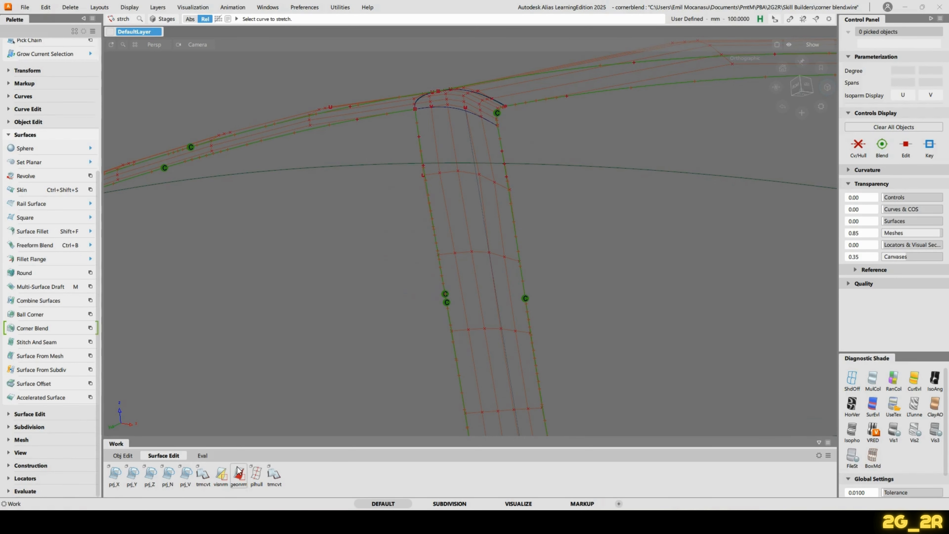
Planarize the neighbouring lengthwise hull of the strip along the relocated guide curve, using the Single and View based options.
double_click(256, 474)
left_click(498, 295)
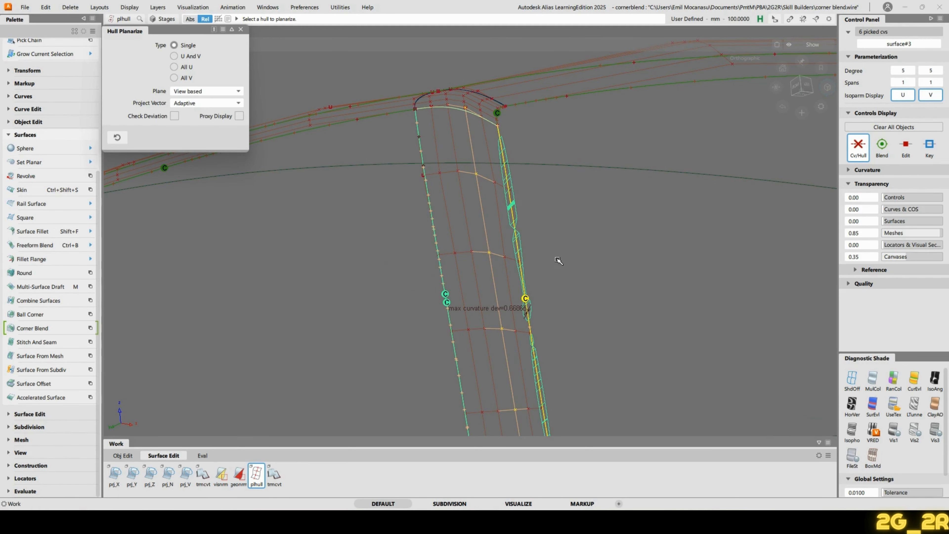
left_click(576, 196)
left_click_drag(576, 195, 524, 191, "alt+shift")
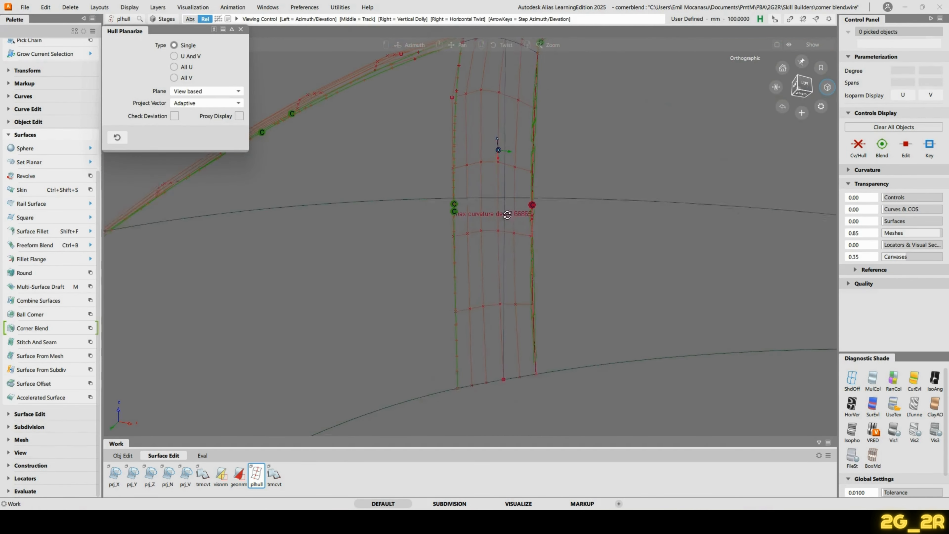
Align the strip's opposite long edge to its adjoining surface with G2 continuity and the Edge alignment type.
right_click(455, 169, "ctrl+shift")
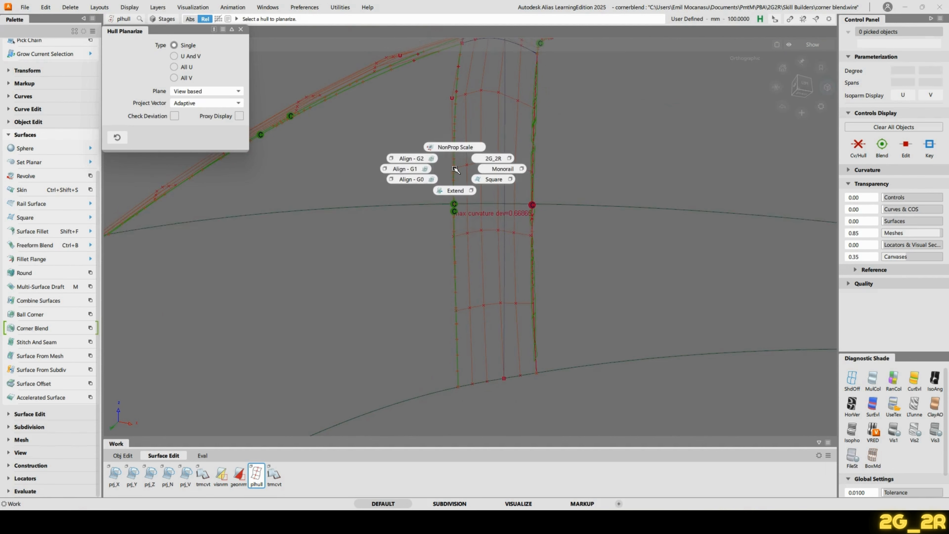
left_click(416, 159)
left_click(526, 183)
left_click(532, 186)
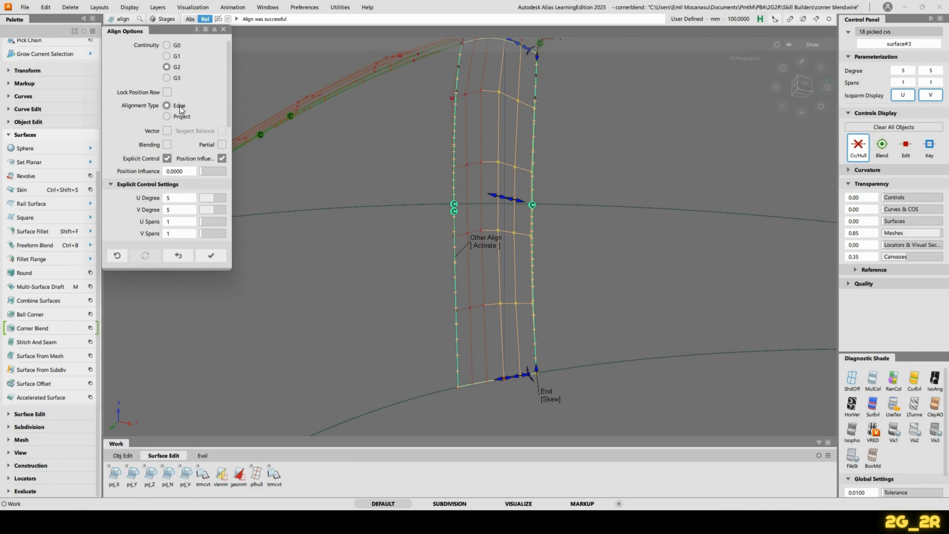
left_click_drag(547, 146, 592, 178, "alt+shift")
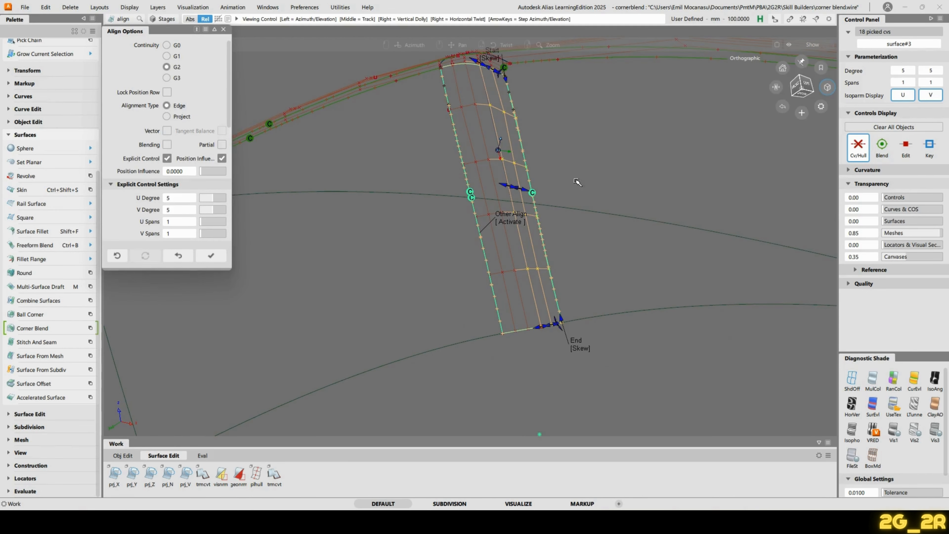
Delete the guide curve from the strip surface.
left_click_drag(294, 241, 299, 206, "ctrl+shift")
left_click(489, 218, "ctrl+shift")
left_click_drag(568, 208, 522, 209, "alt+shift")
left_click(507, 221)
left_click_drag(596, 247, 606, 237, "alt+shift")
key("Delete")
key("Return")
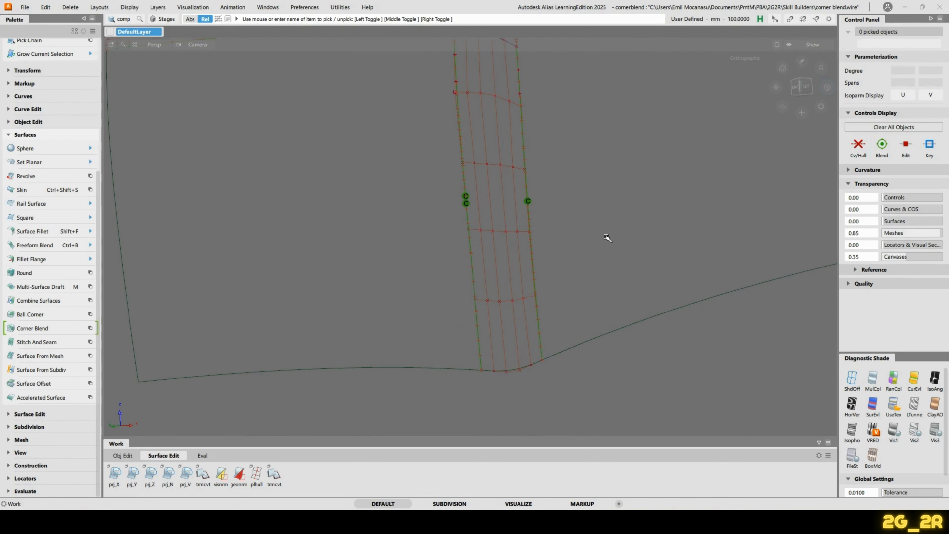
Check surface continuity between the corner blend and the strips along two of its adjoining edges.
left_click_drag(560, 113, 502, 255, "alt+shift")
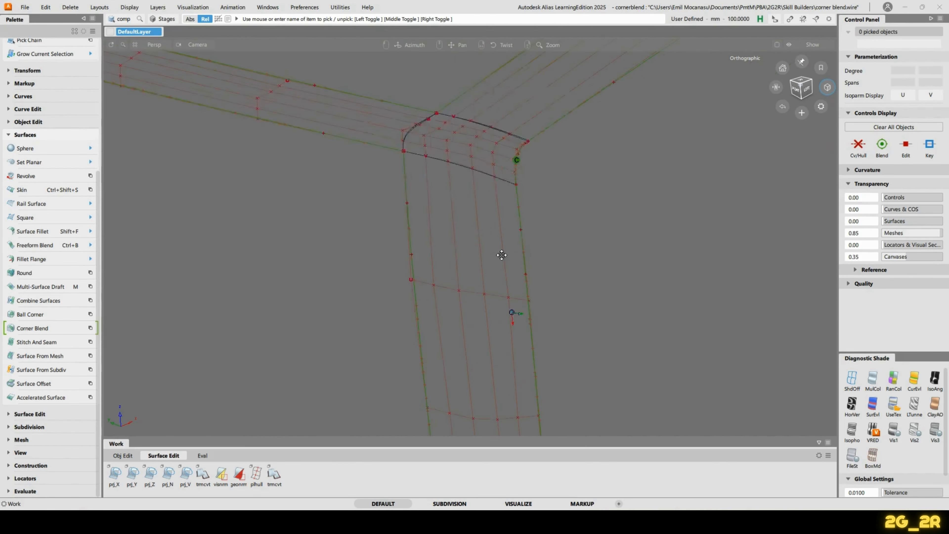
middle_click_drag(502, 255, 509, 343, "alt+shift")
right_click_drag(459, 298, 534, 295, "alt+shift")
left_click_drag(534, 295, 496, 220, "alt+shift")
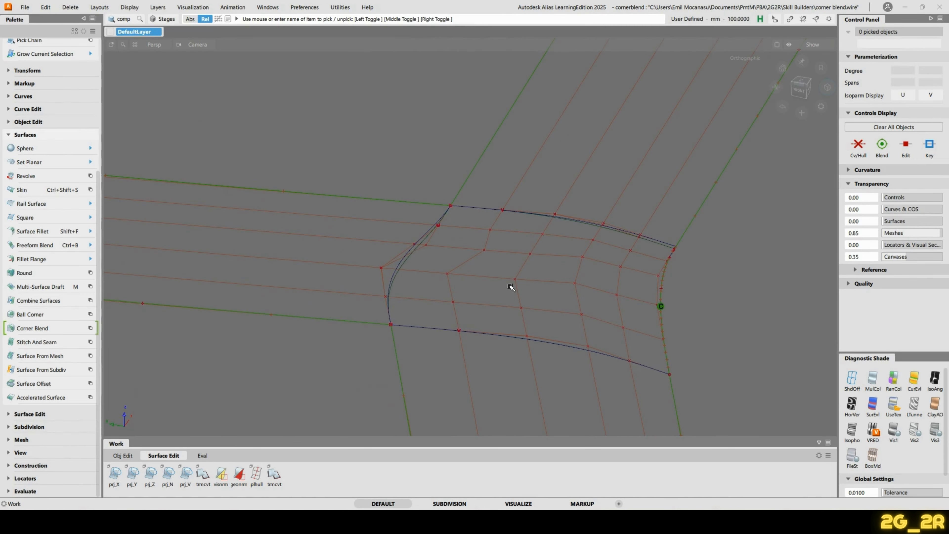
left_click_drag(511, 287, 636, 263, "alt+shift")
left_click_drag(722, 382, 531, 275, "alt+shift")
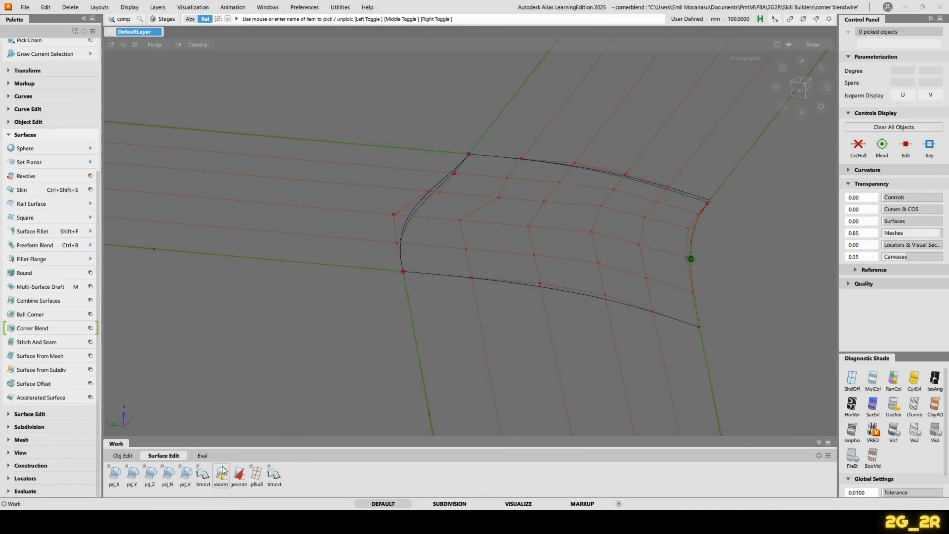
left_click(201, 457)
left_click(203, 474)
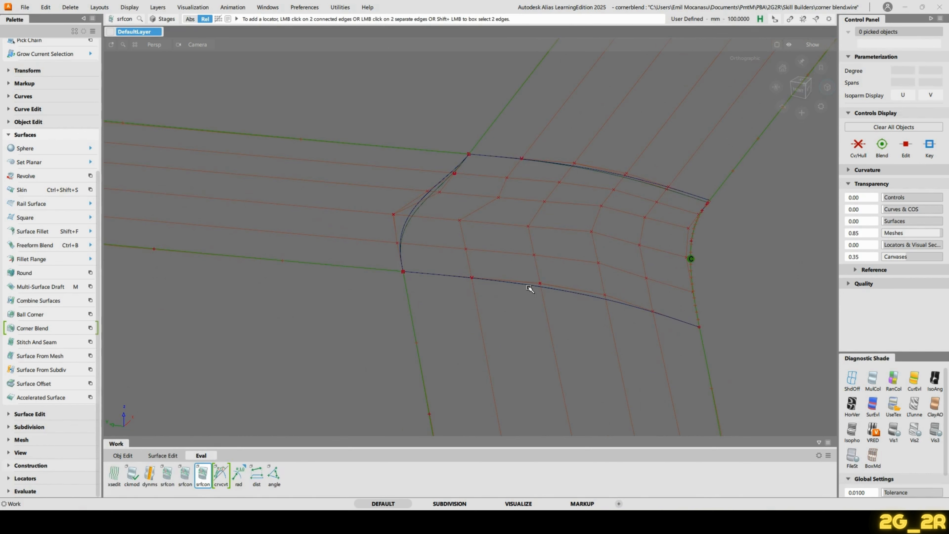
left_click(567, 290)
left_click(411, 231)
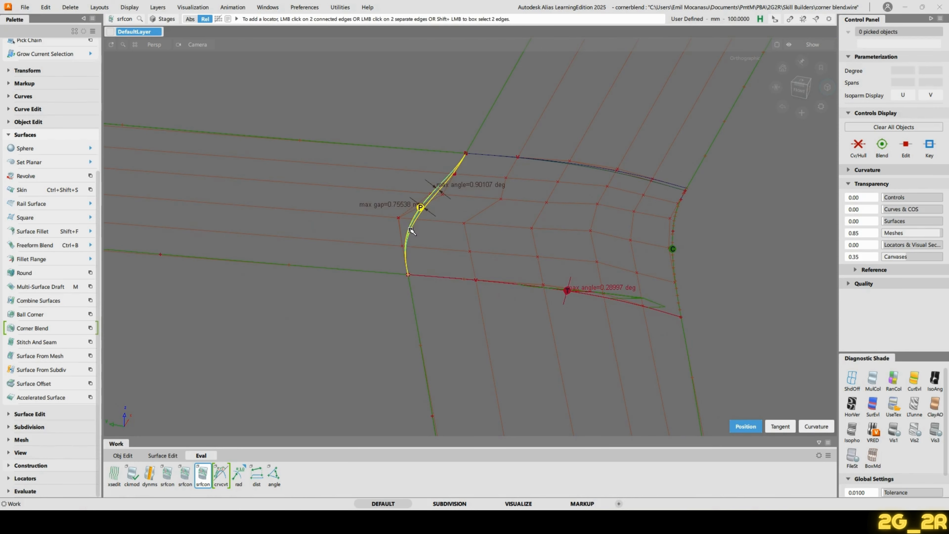
Move the corner blend's mismatched boundary CV so it snaps onto the adjoining strip's matching CV.
right_click_drag(428, 235, 510, 302, "alt+shift")
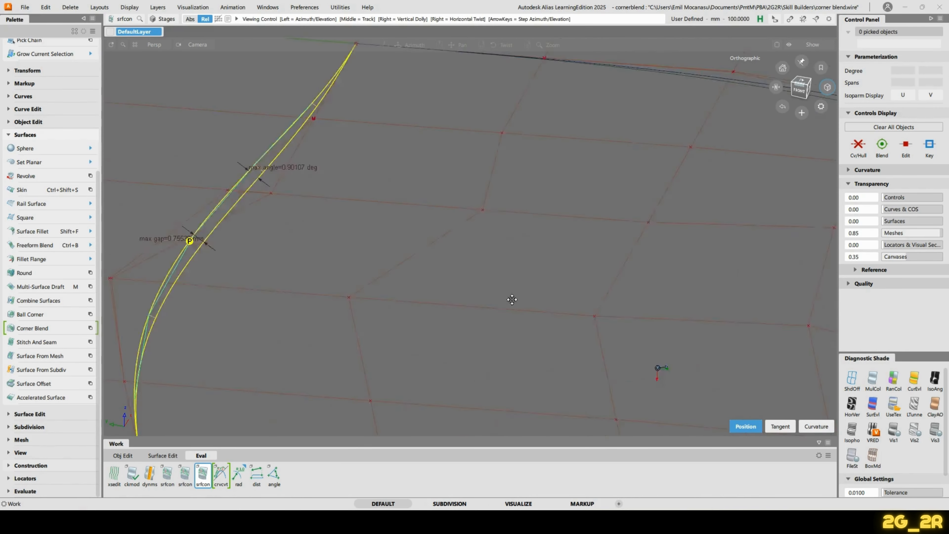
middle_click_drag(511, 301, 629, 342, "alt+shift")
left_click_drag(448, 229, 409, 227, "ctrl+shift")
left_click(345, 232)
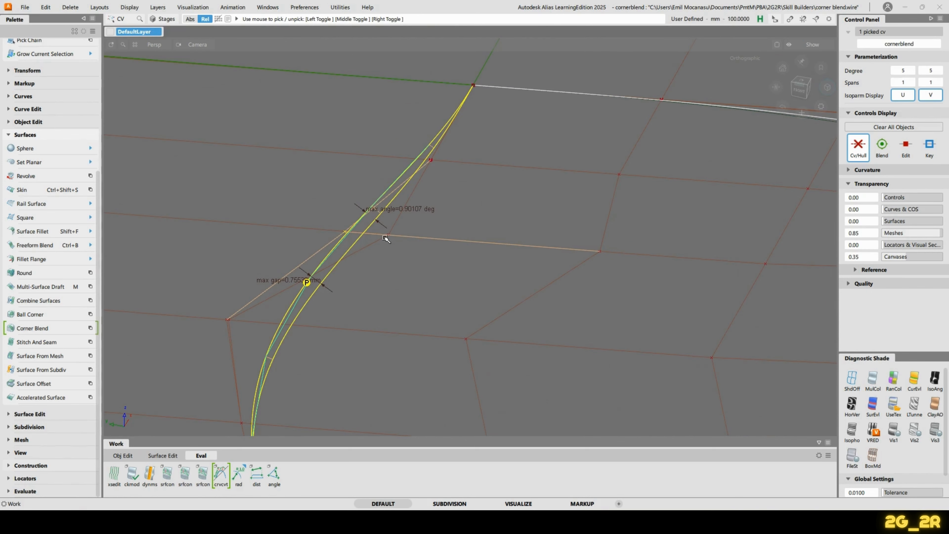
key("w")
left_click(386, 238, "ctrl")
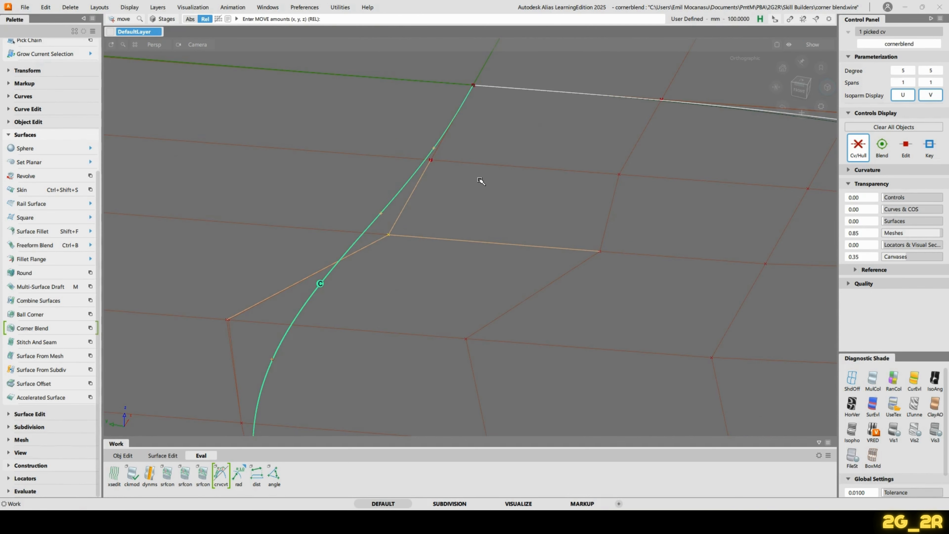
Inspect the corner blend from several angles and display a curvature comb on its upper boundary curve.
right_click_drag(481, 181, 458, 248, "alt+shift")
middle_click_drag(670, 342, 335, 182, "alt+shift")
left_click_drag(523, 261, 250, 202, "alt+shift")
left_click_drag(386, 200, 240, 212, "alt+shift")
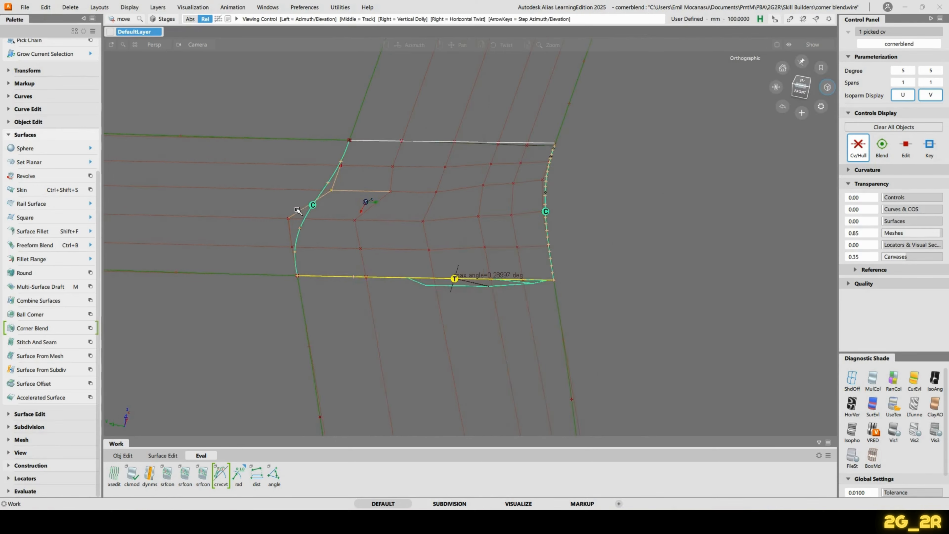
left_click_drag(333, 193, 447, 219, "alt+shift")
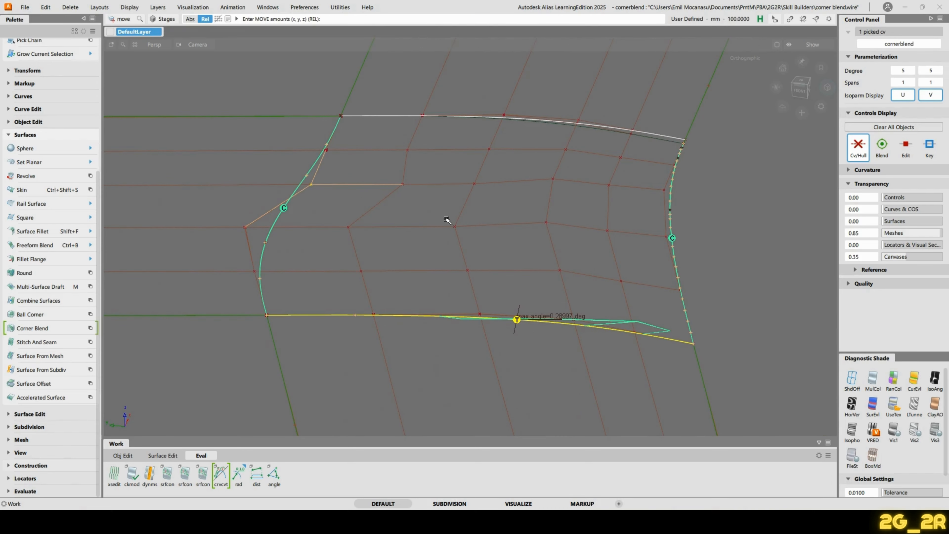
left_click_drag(519, 267, 417, 211, "alt+shift")
left_click(454, 227)
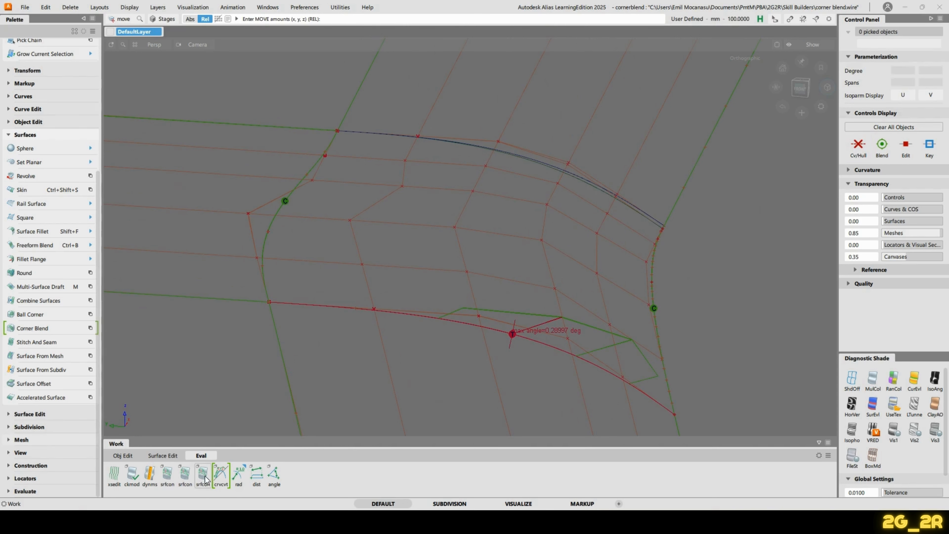
left_click(455, 144)
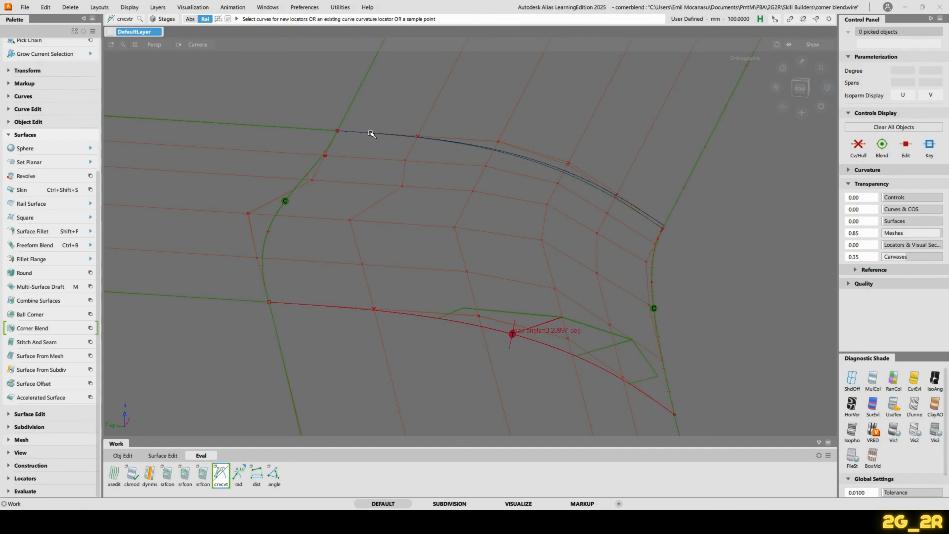
left_click(400, 135)
left_click(401, 137)
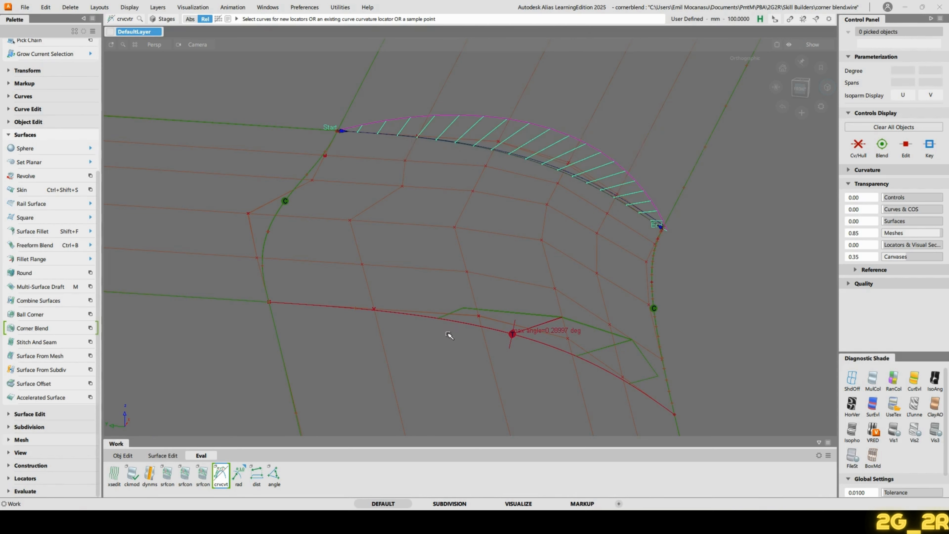
Clear the evaluation locators and check surface continuity along the corner blend's lower and upper edges.
left_click(436, 225)
right_click_drag(540, 190, 614, 206, "ctrl+shift")
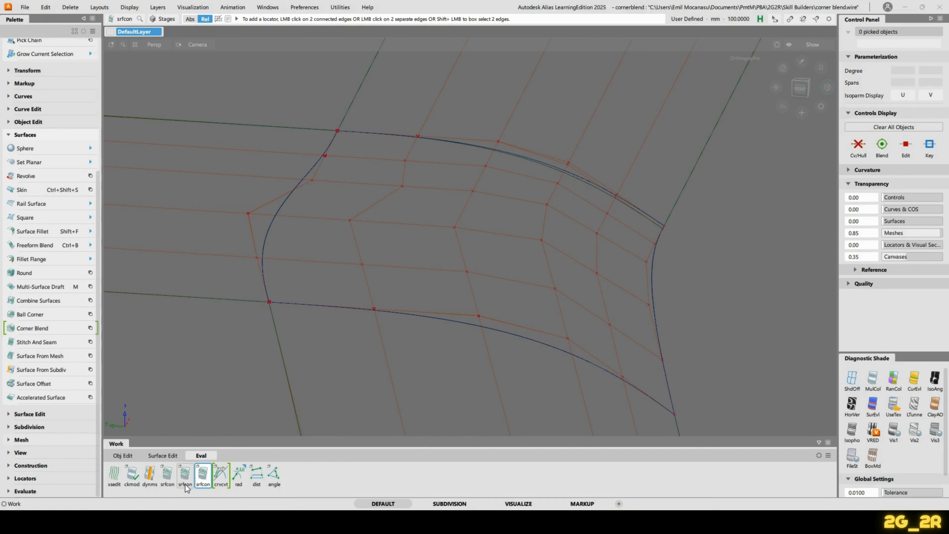
left_click(418, 316)
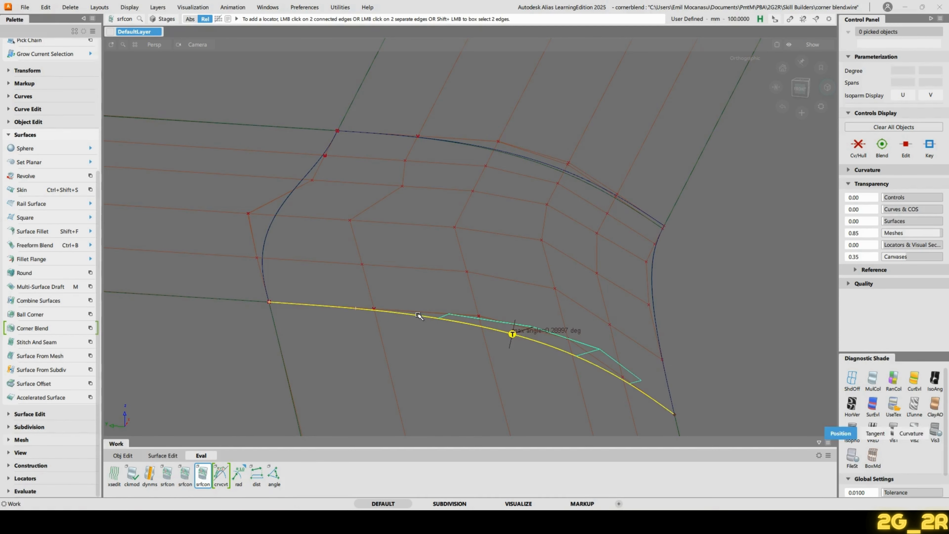
left_click(426, 142)
left_click_drag(647, 308, 515, 299, "alt+shift")
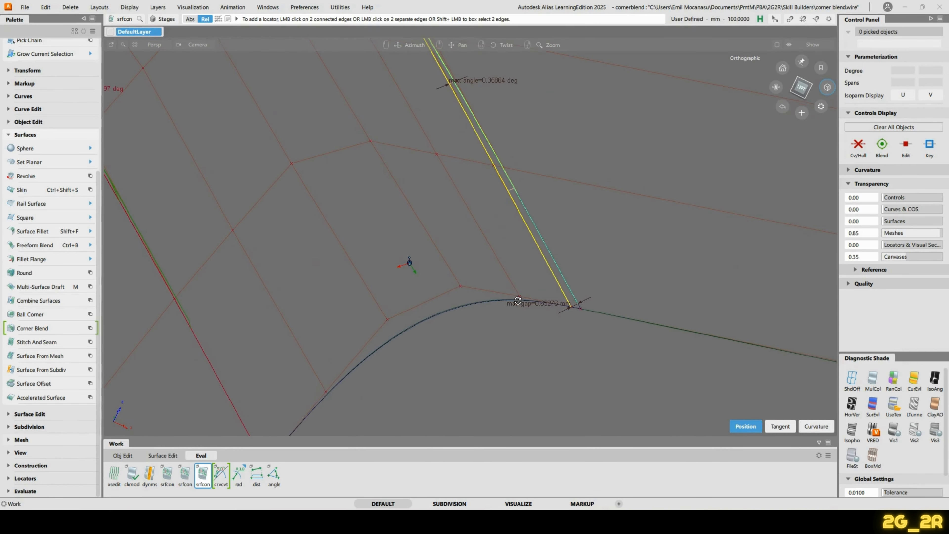
Pick the corner blend's mismatched end CV and move it so it snaps onto the adjoining strip's corner CV.
key("F8")
left_click(533, 311)
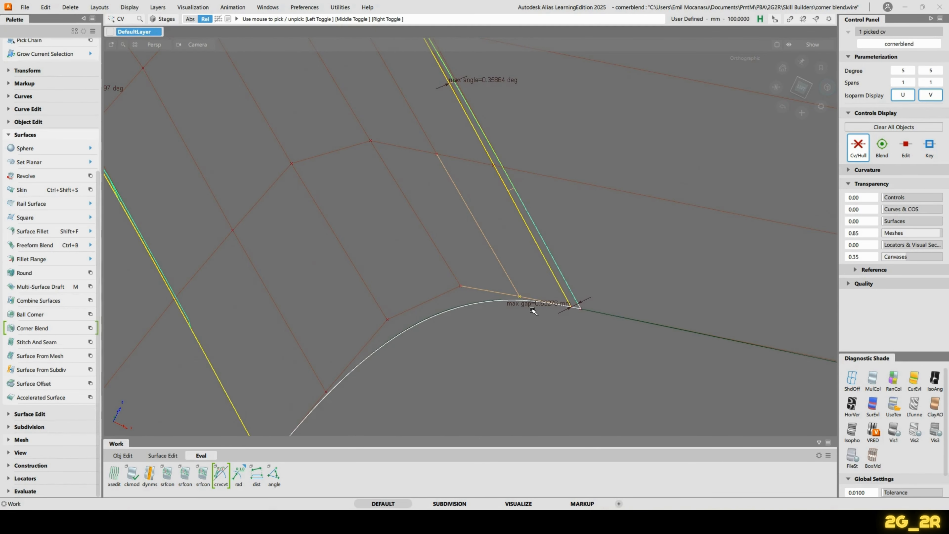
left_click(533, 311)
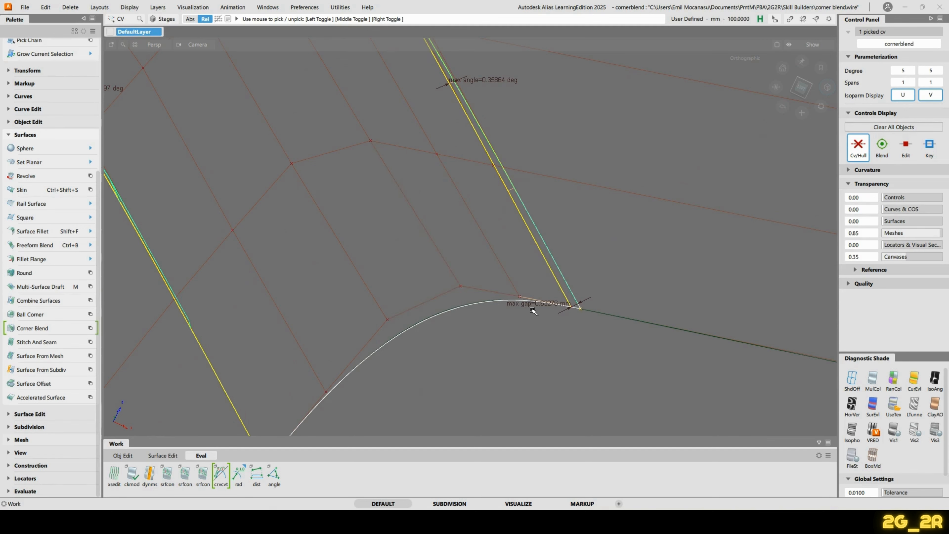
key("F9")
left_click_drag(573, 314, 615, 308)
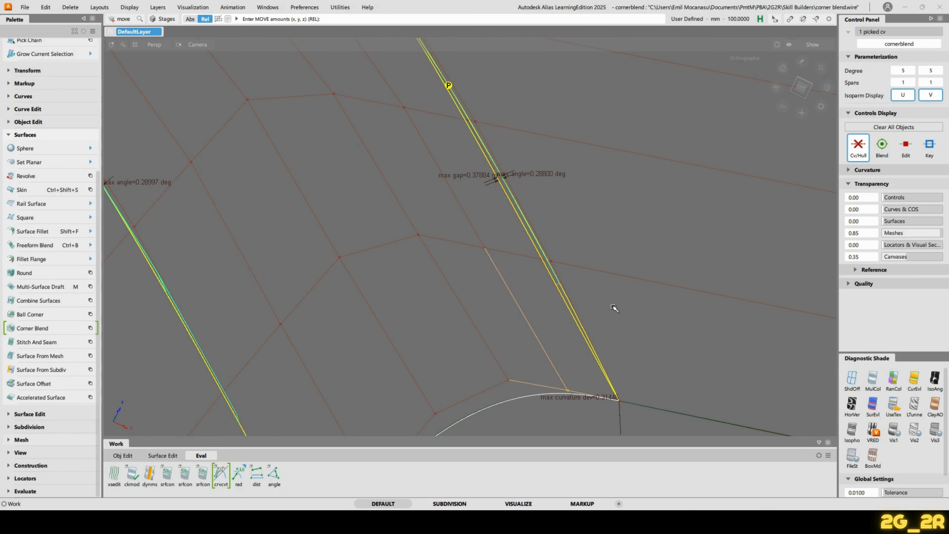
Move the next mismatched CVs along the same blend edge onto the strip's matching CVs to close the gap.
left_click_drag(591, 281, 568, 215)
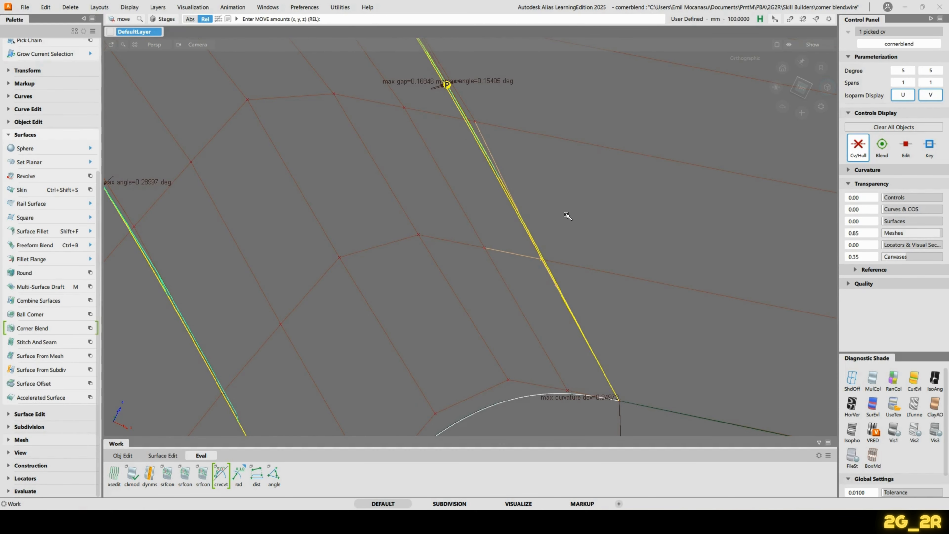
middle_click_drag(528, 162, 640, 346, "alt+shift")
key("Up")
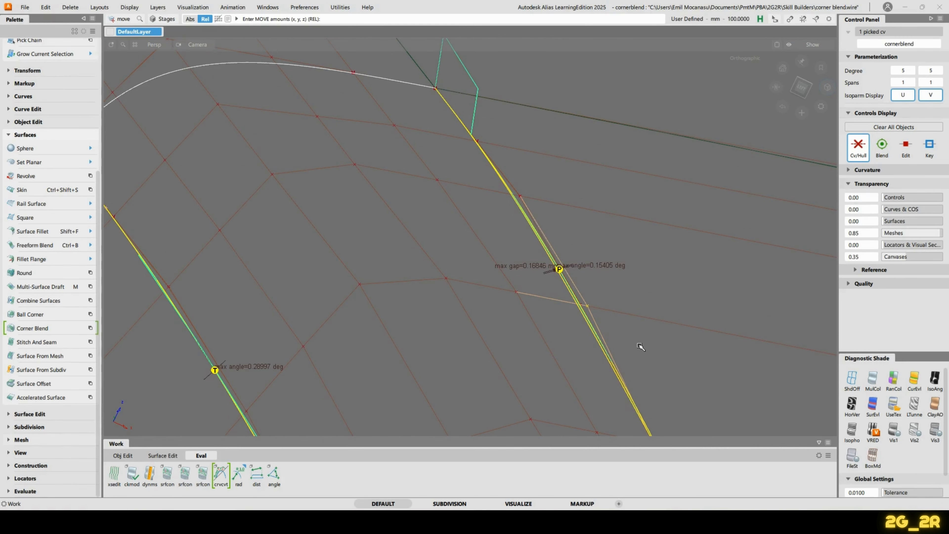
left_click_drag(640, 347, 607, 299)
Check surface continuity along the corner blend's two curved side edges.
left_click_drag(530, 159, 521, 193, "alt+shift")
middle_click_drag(522, 193, 504, 246, "alt+shift")
left_click_drag(504, 246, 481, 187, "alt+shift")
left_click_drag(454, 255, 336, 239, "alt+shift")
left_click(203, 473)
left_click(315, 318)
left_click_drag(315, 318, 477, 208, "alt+shift")
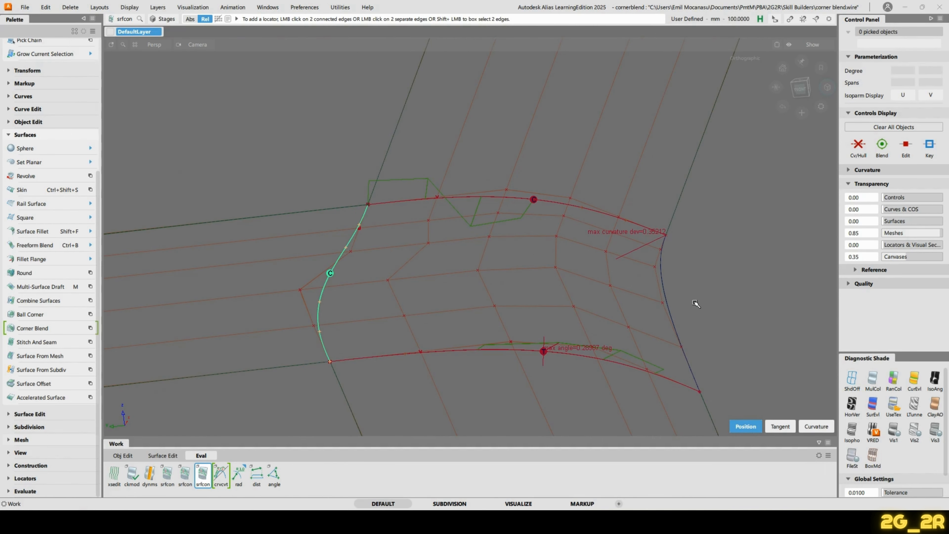
left_click(666, 304)
mouse_move(728, 310)
left_mouse_down("alt+shift")
mouse_move(489, 329)
mouse_move(622, 324)
left_mouse_up("alt+shift")
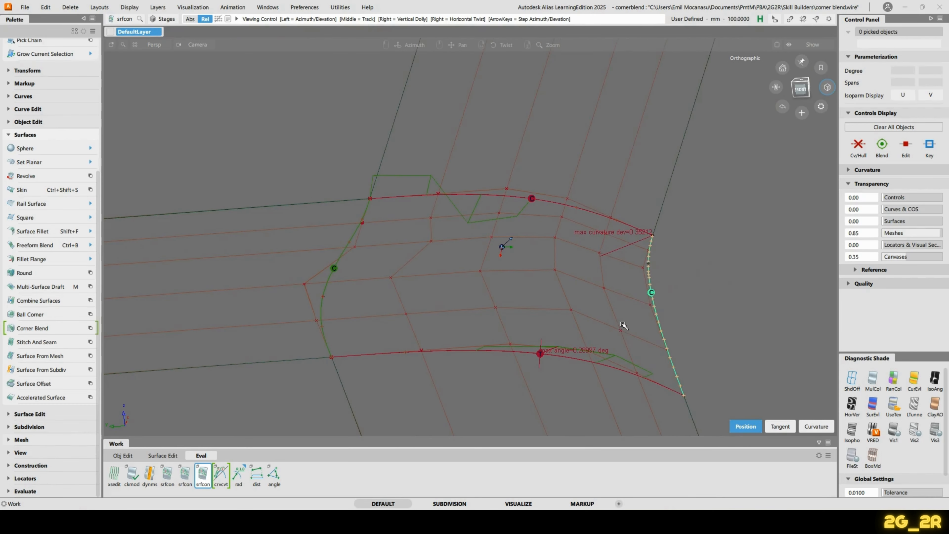
Pick an inner CV in the second row below the blend's upper edge and set Transform CV to project mode.
mouse_move(385, 204)
left_mouse_down("alt+shift")
mouse_move(392, 238)
mouse_move(418, 258)
left_mouse_up("alt+shift")
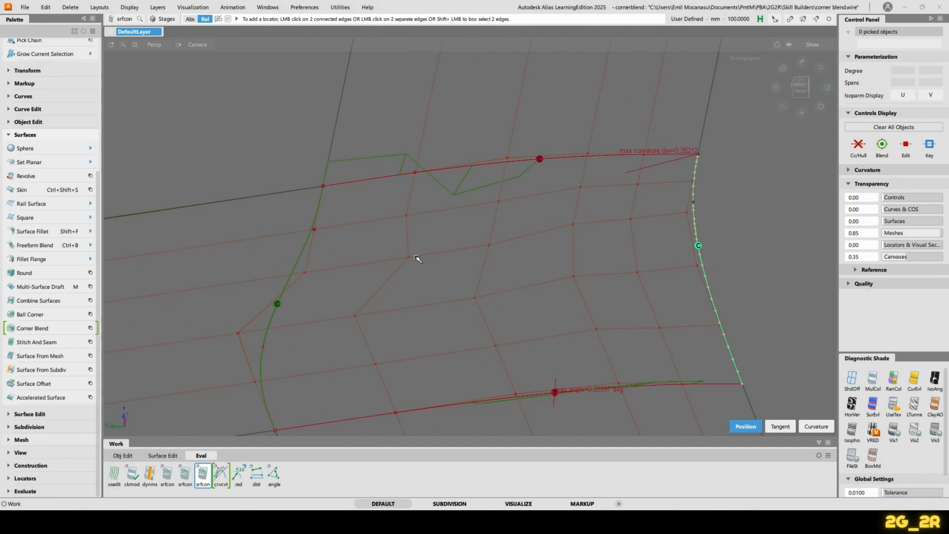
left_click_drag(467, 241, 434, 246, "alt+shift")
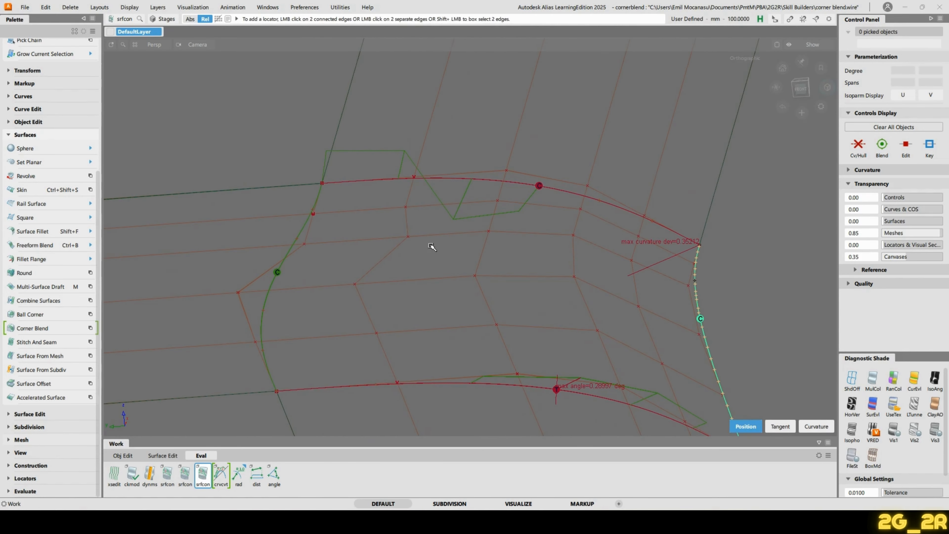
left_click(418, 249)
left_click(446, 172)
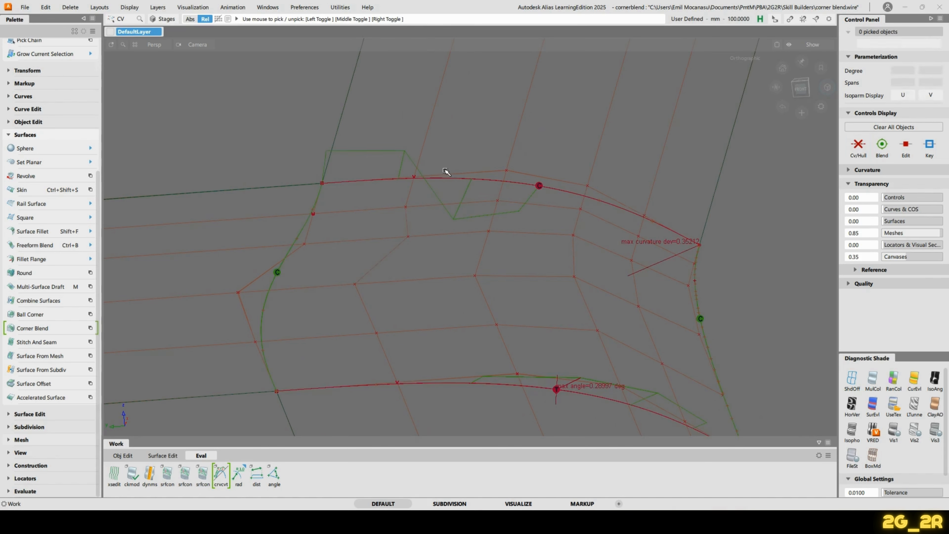
left_click_drag(401, 203, 421, 213)
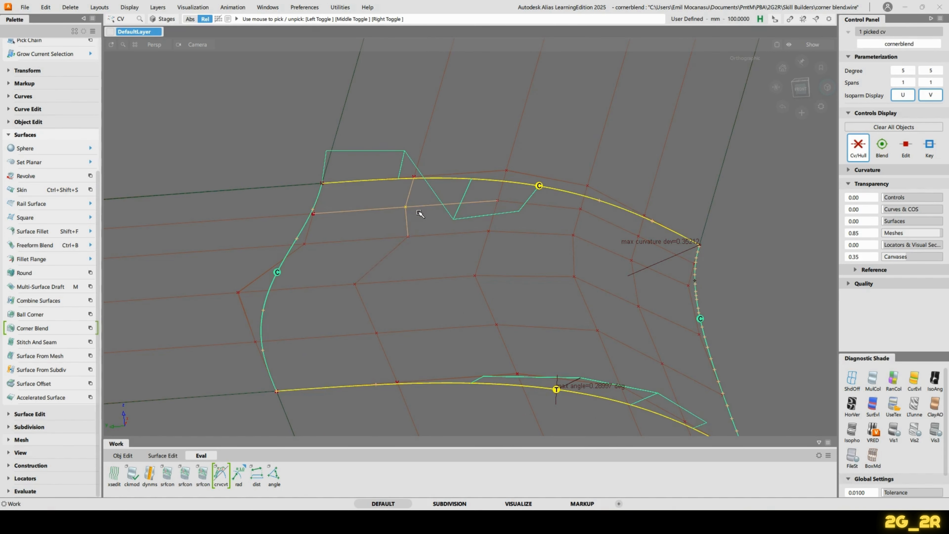
key("ctrl+alt+t")
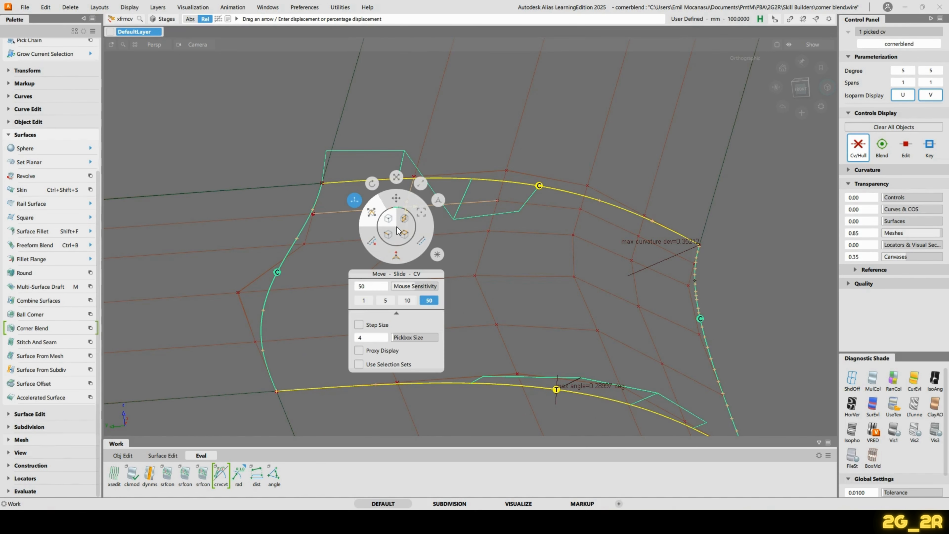
left_click(374, 243)
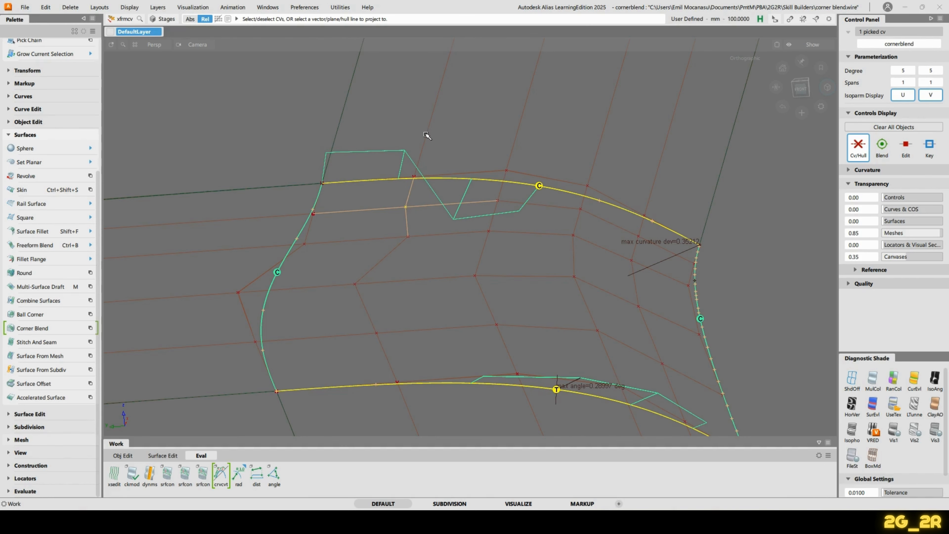
Project the first two second-row CVs below the blend's upper edge onto the adjoining strip's matching hull lines.
left_click_drag(345, 227, 341, 232, "alt+shift")
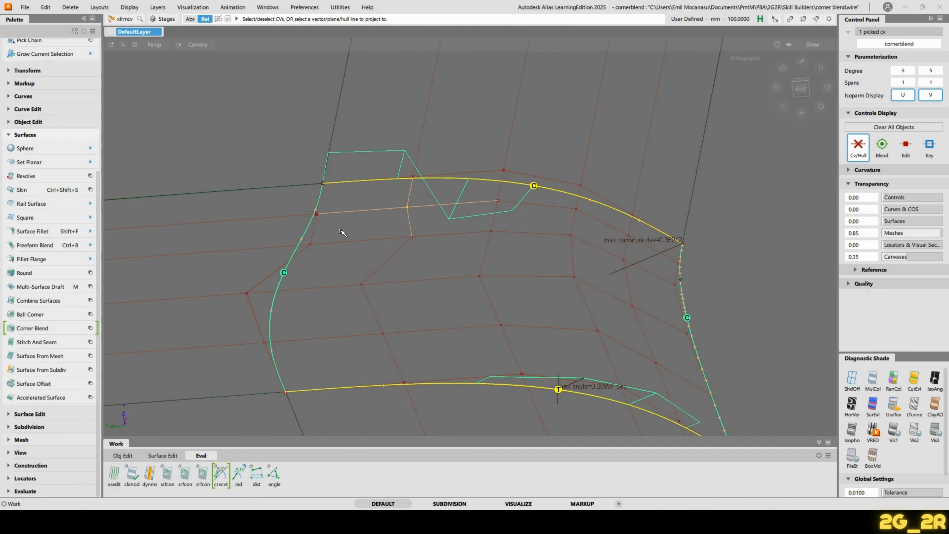
key("Left")
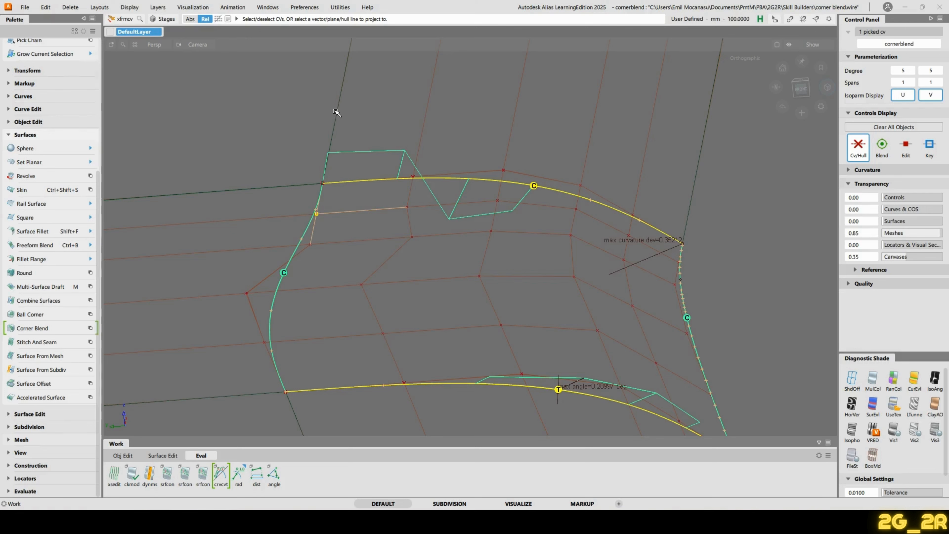
key("ctrl+z")
key("ctrl+shift+z")
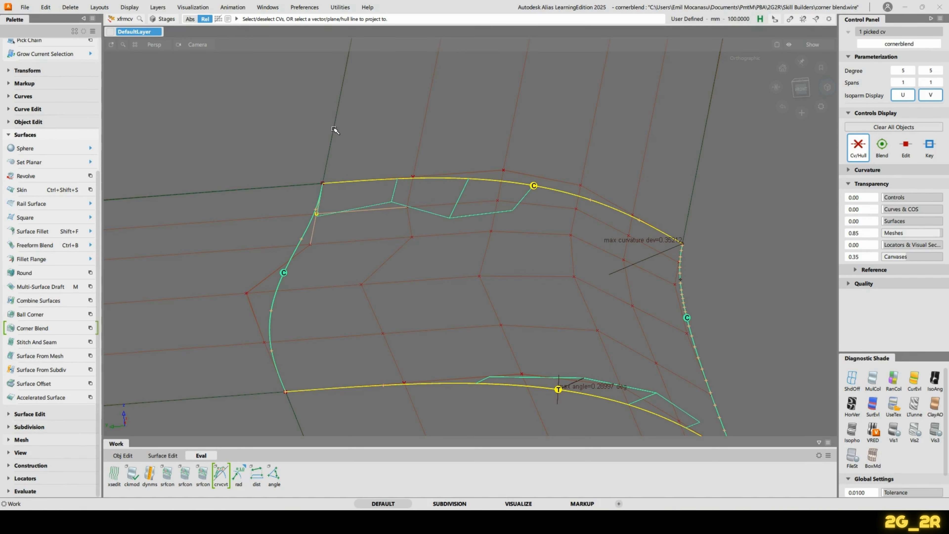
left_click_drag(333, 131, 345, 132)
left_click_drag(379, 159, 431, 259, "alt+shift")
left_click_drag(593, 272, 625, 274, "alt+shift")
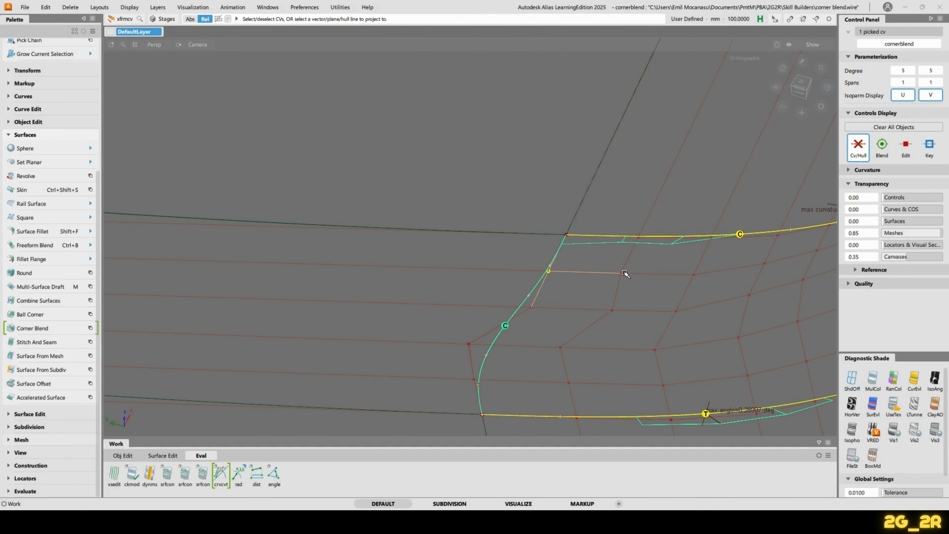
left_click(621, 273)
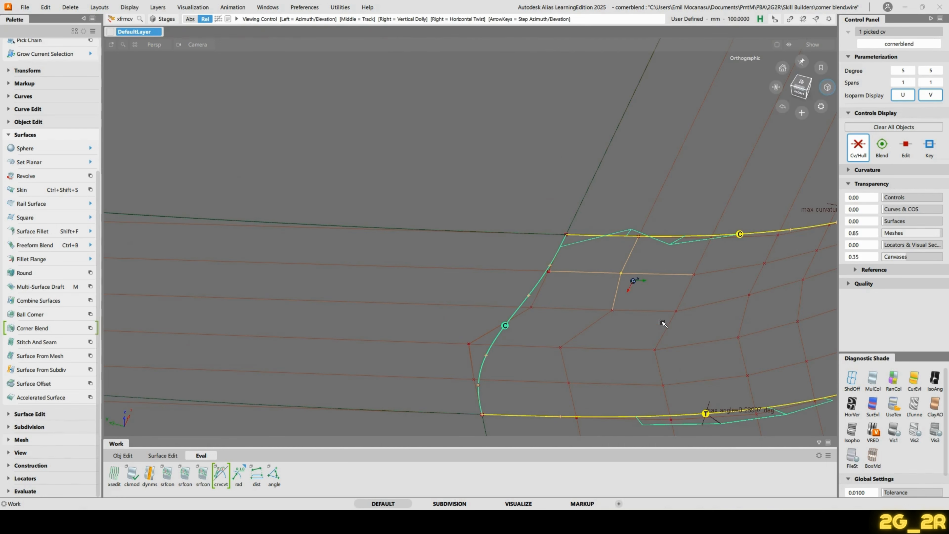
Project the third, fourth and fifth second-row CVs below the upper edge onto the strip's corresponding hull lines.
left_click_drag(655, 202, 507, 212, "alt+shift")
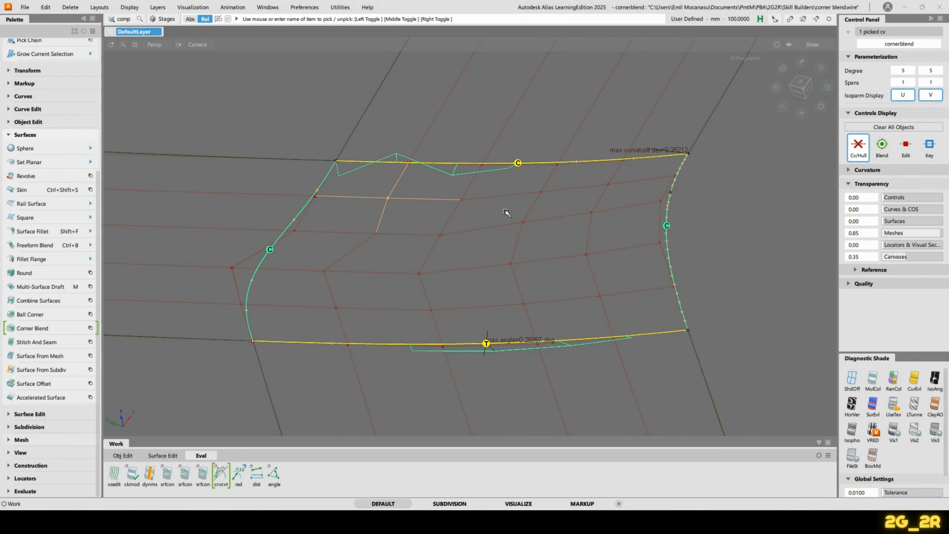
key("Left")
key("Right")
key("Right")
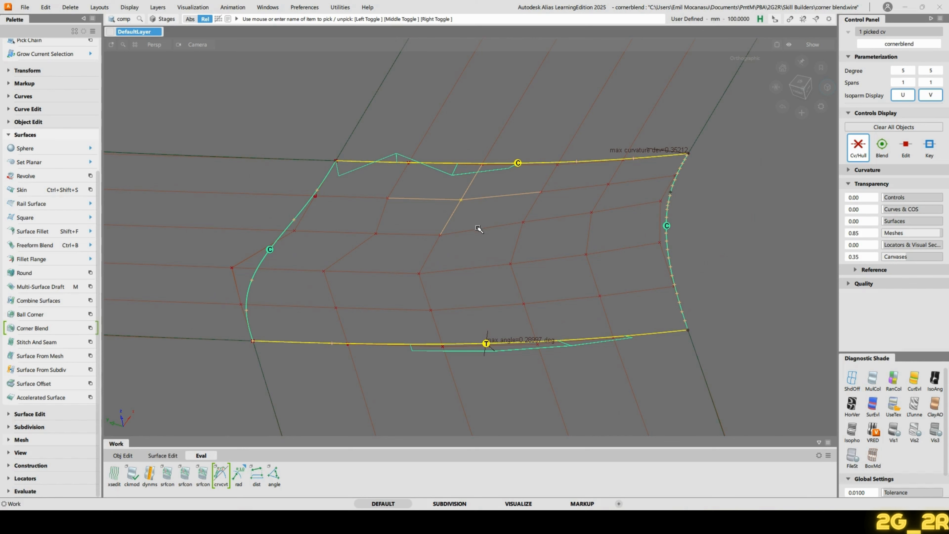
key("t")
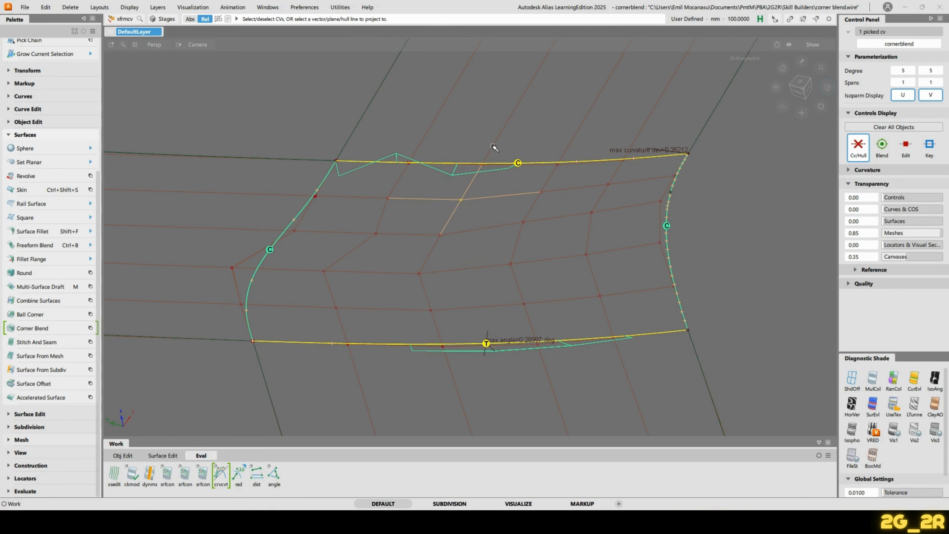
key("Up")
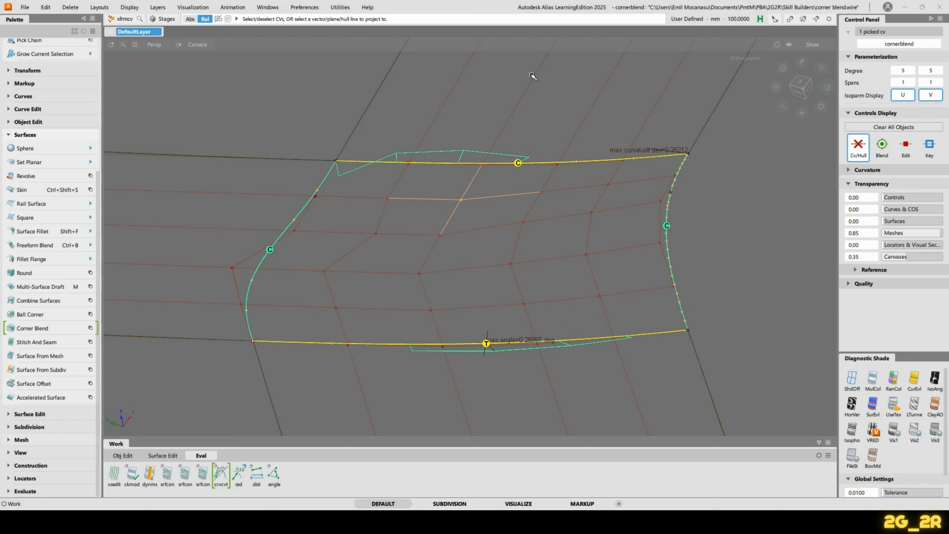
left_click(541, 192)
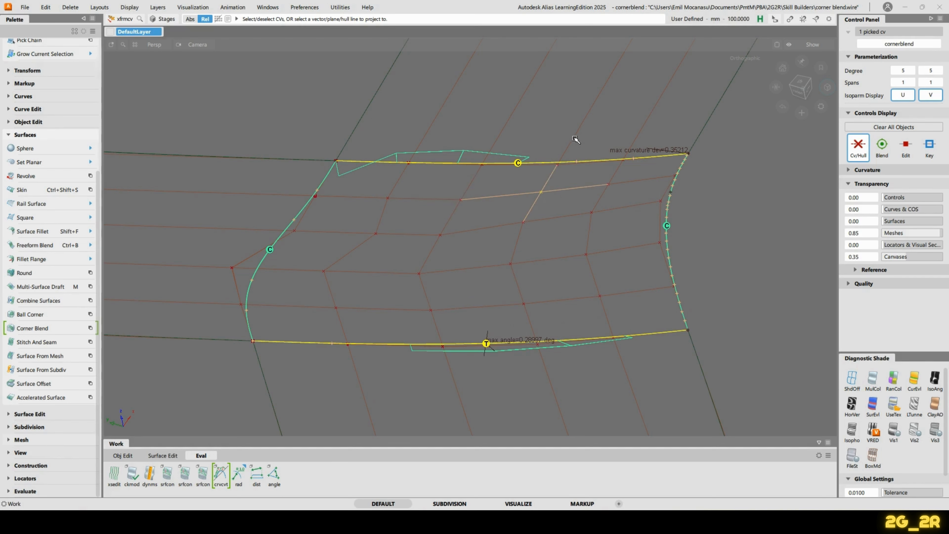
left_click(609, 185)
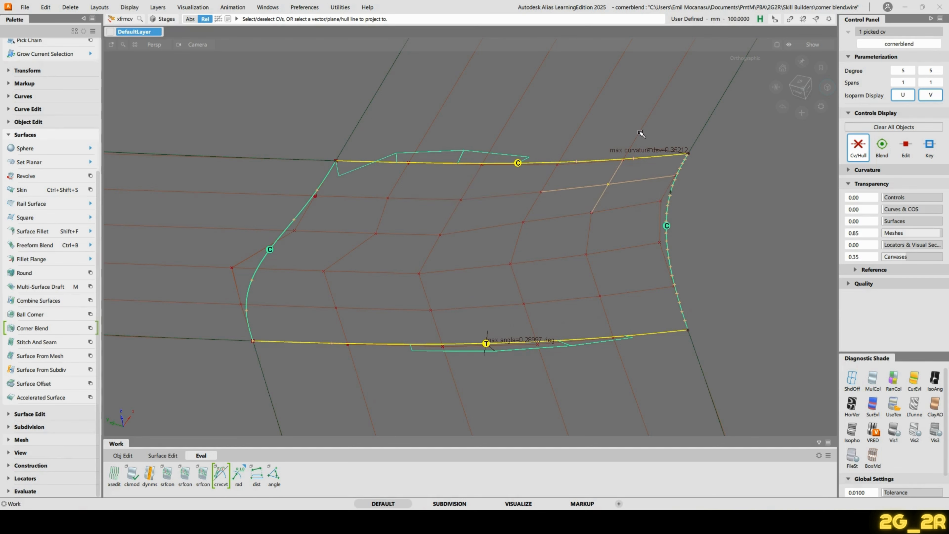
Project two inner CVs above the blend's lower edge onto the lower strip's matching hull lines, starting at the far side.
left_click_drag(642, 132, 599, 258, "alt+shift")
middle_click_drag(599, 258, 574, 176, "alt+shift")
left_click_drag(574, 175, 564, 302, "alt+shift")
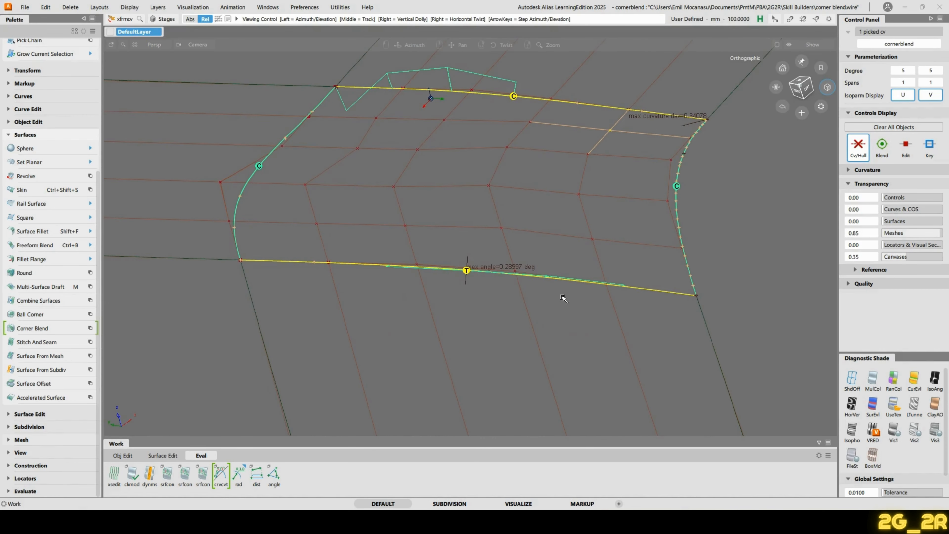
left_click(593, 238)
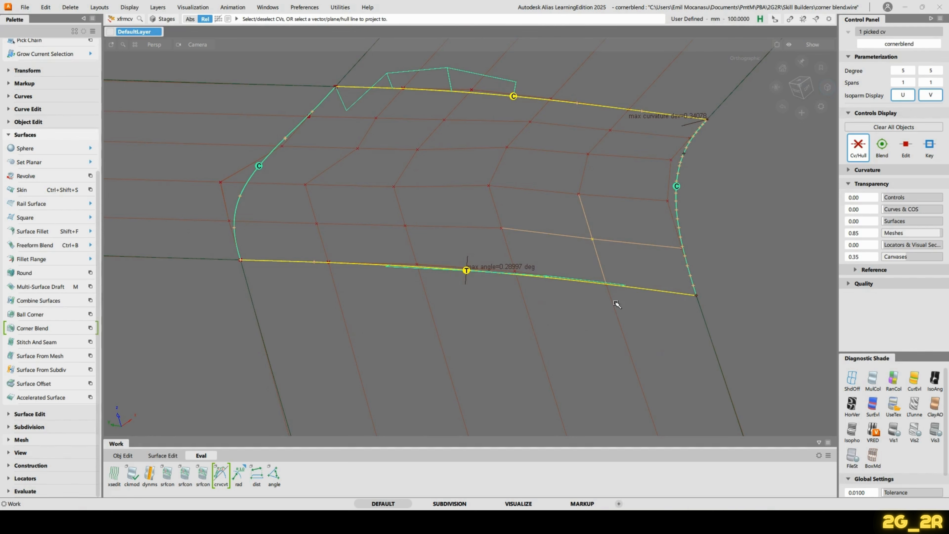
left_click_drag(615, 307, 532, 261)
left_click(501, 228)
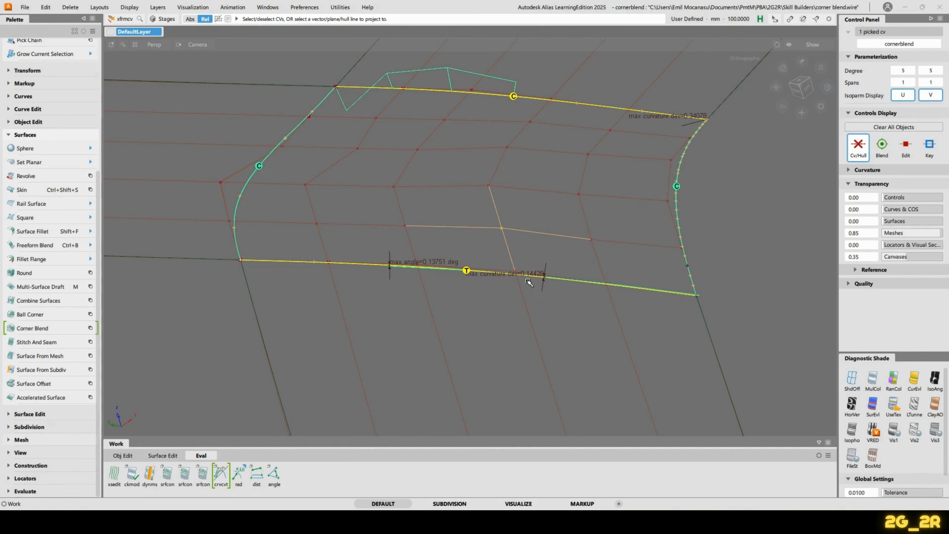
left_click_drag(527, 307, 527, 307)
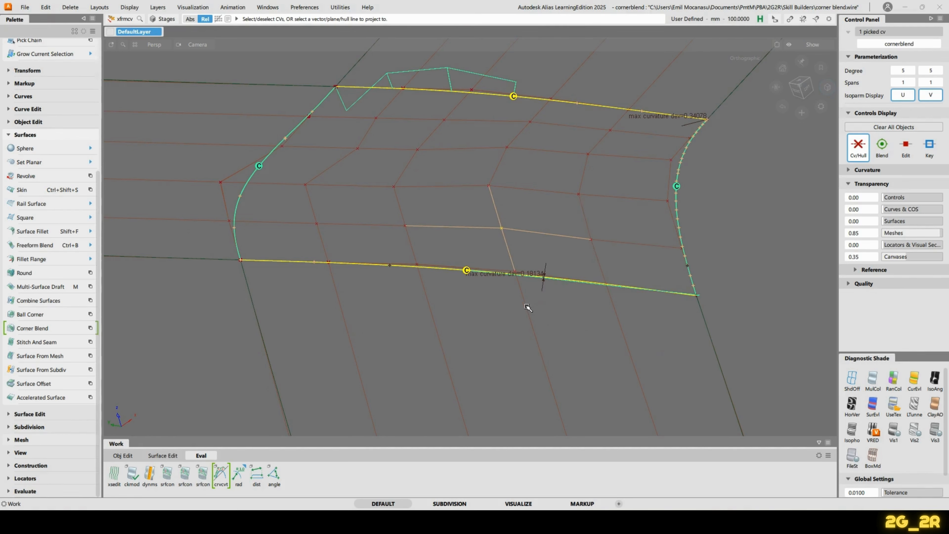
Project the remaining two inner CVs above the lower edge onto the matching hull lines of the adjoining strips.
left_click(405, 226)
left_click_drag(425, 294, 425, 293)
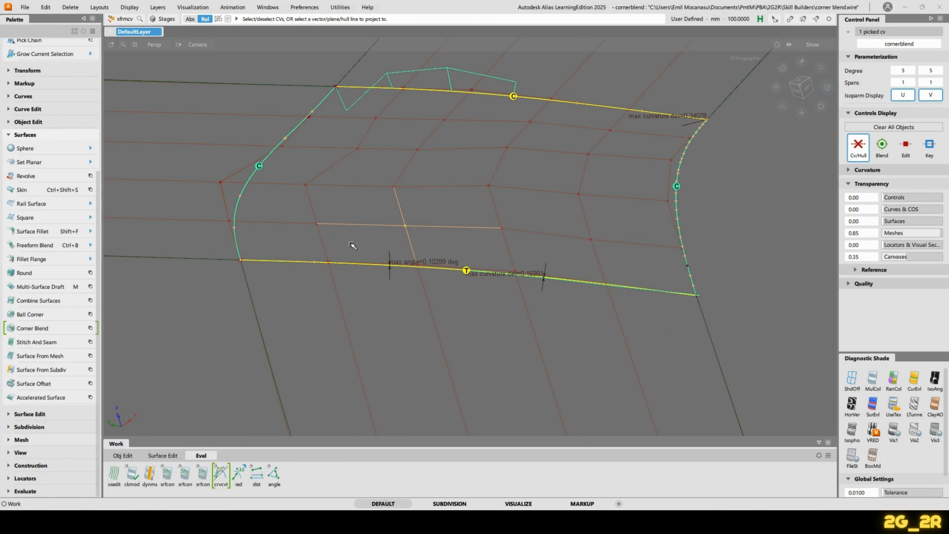
left_click(317, 224)
left_click_drag(339, 297, 337, 296, "ctrl+alt")
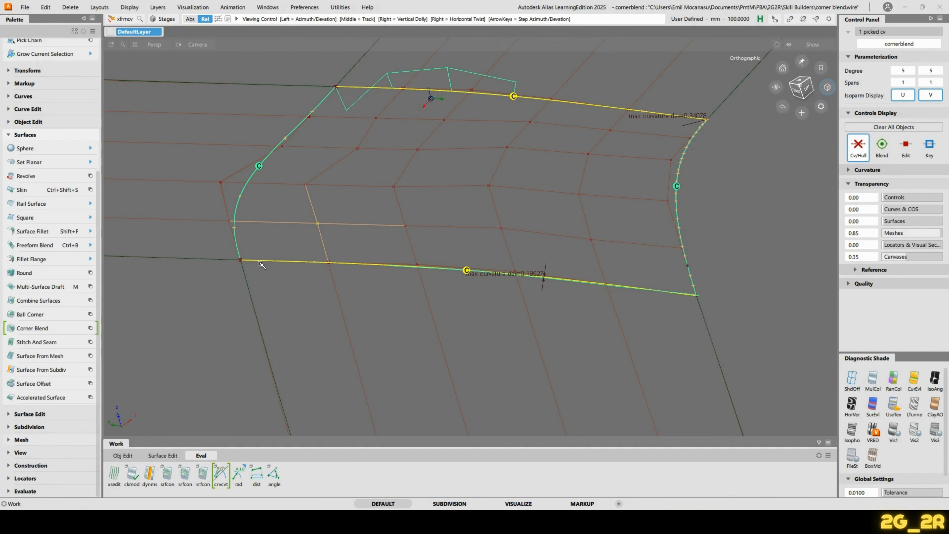
left_click_drag(260, 262, 292, 258, "alt+shift")
middle_click_drag(310, 232, 527, 239, "alt+shift")
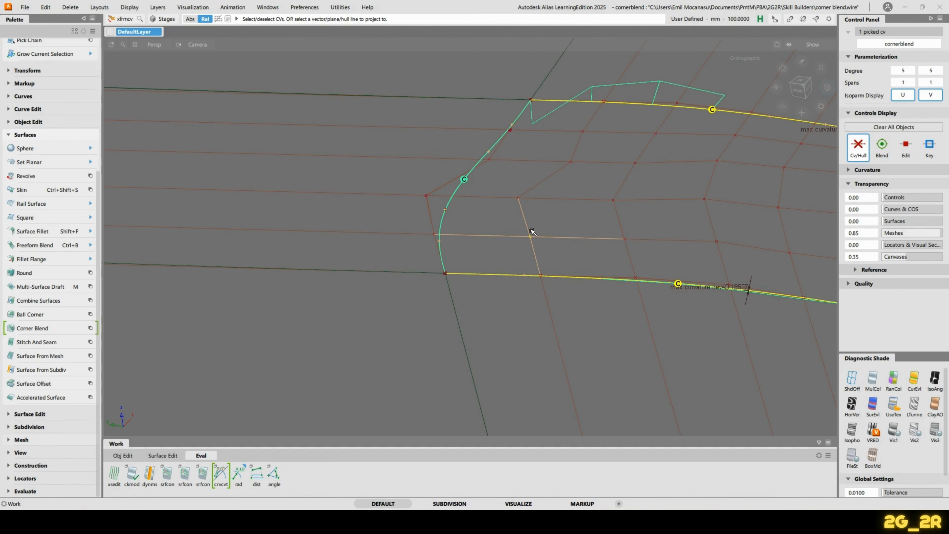
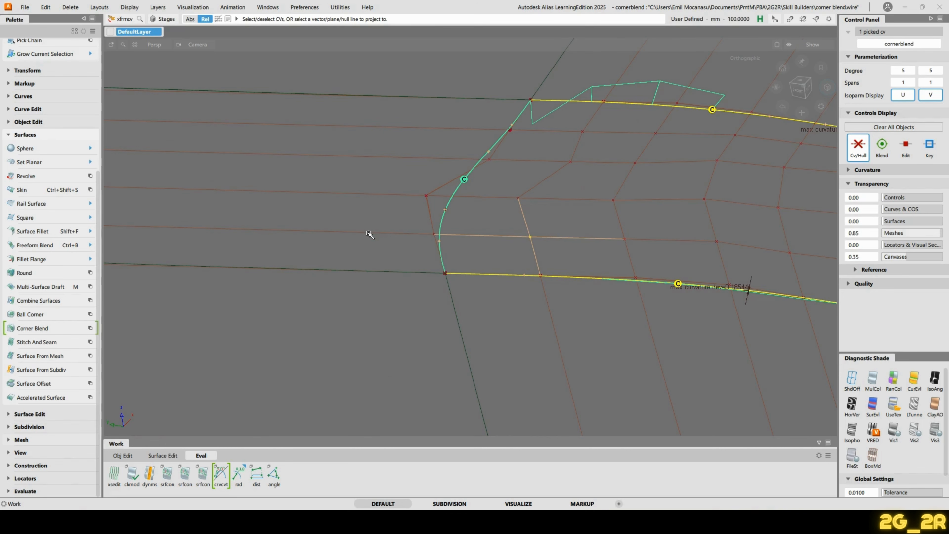
Try to project the picked lower inner CV onto the blend's interior hull, and undo it.
left_click_drag(562, 254, 475, 224, "alt+shift")
left_click_drag(433, 190, 507, 205, "alt+shift")
left_click_drag(442, 190, 445, 204, "alt+shift")
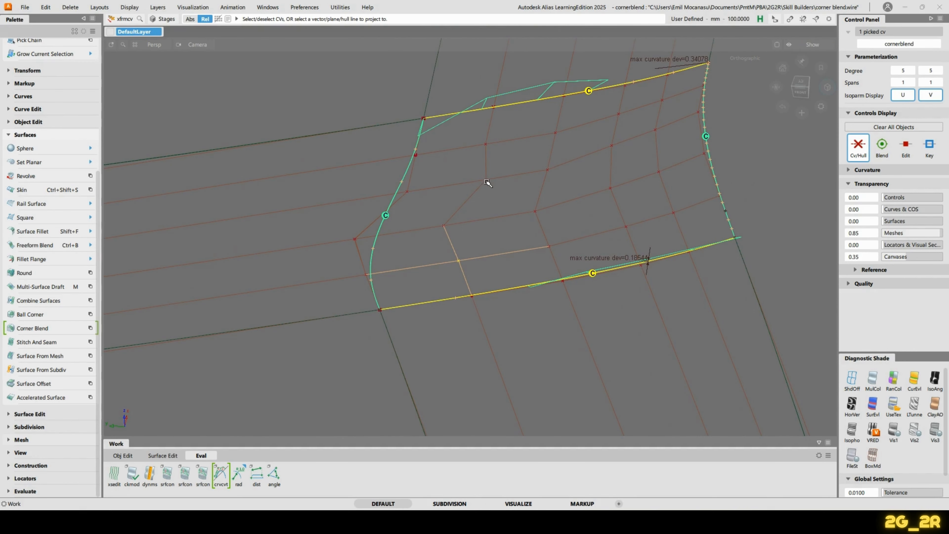
right_click_drag(487, 180, 482, 180)
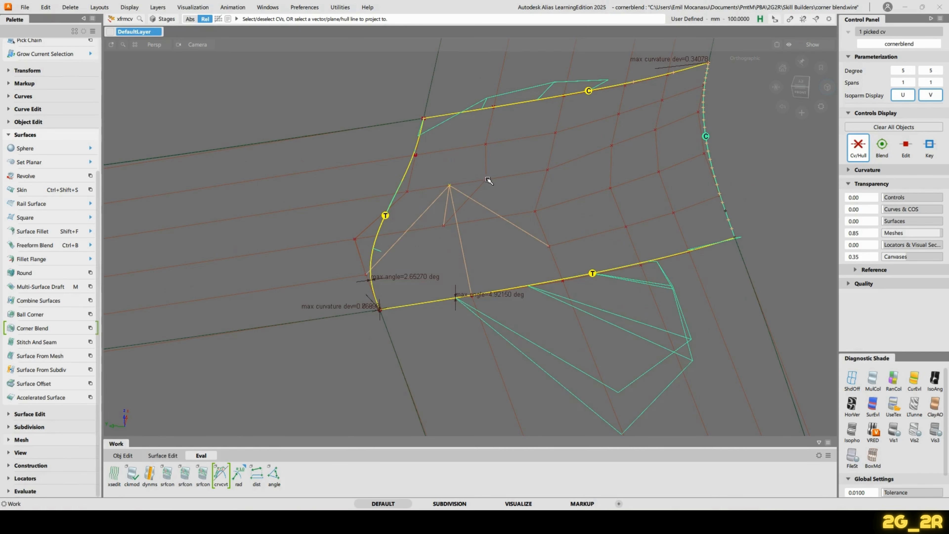
key("ctrl+z")
key("space")
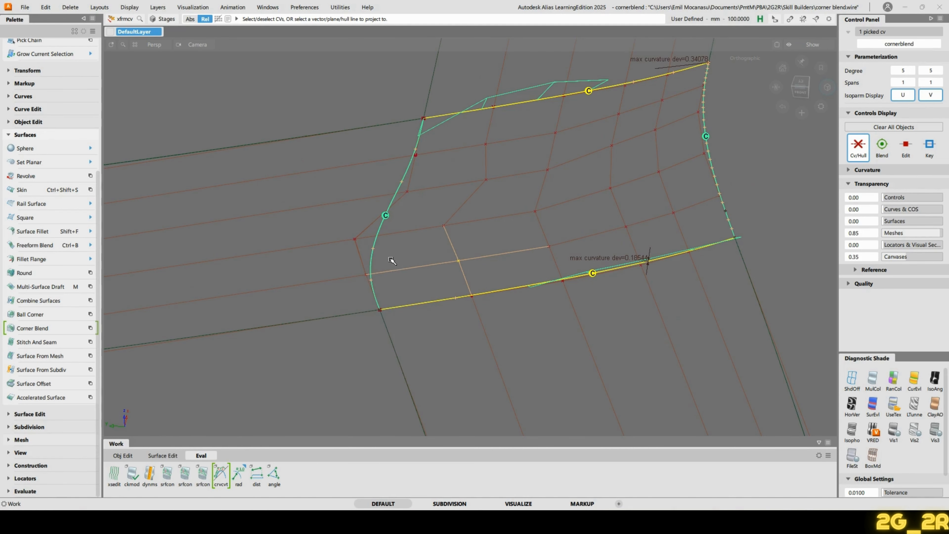
Slide the interior CV nearest the blend's upper corner along its hull line, undoing the first slide and placing it again.
key("space")
left_click(397, 227)
left_click(486, 179)
key("space")
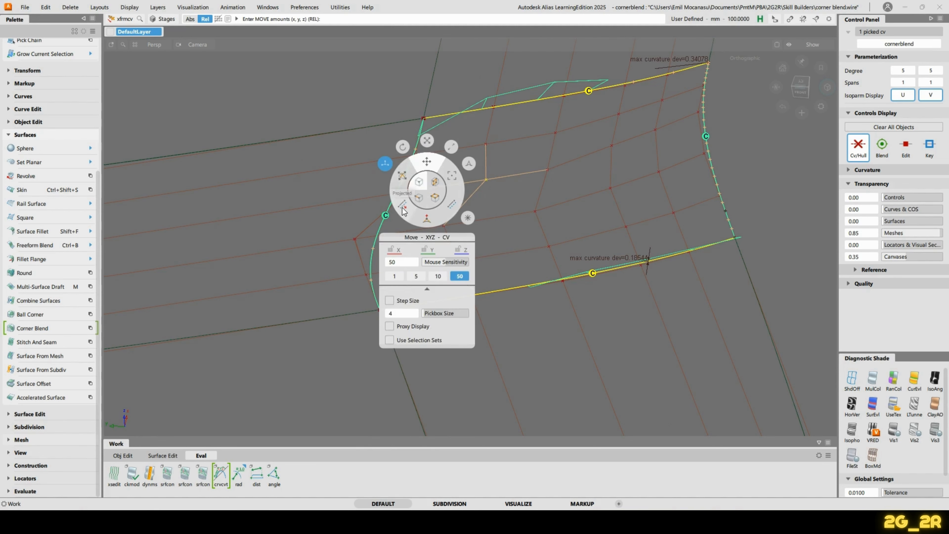
left_click(404, 175)
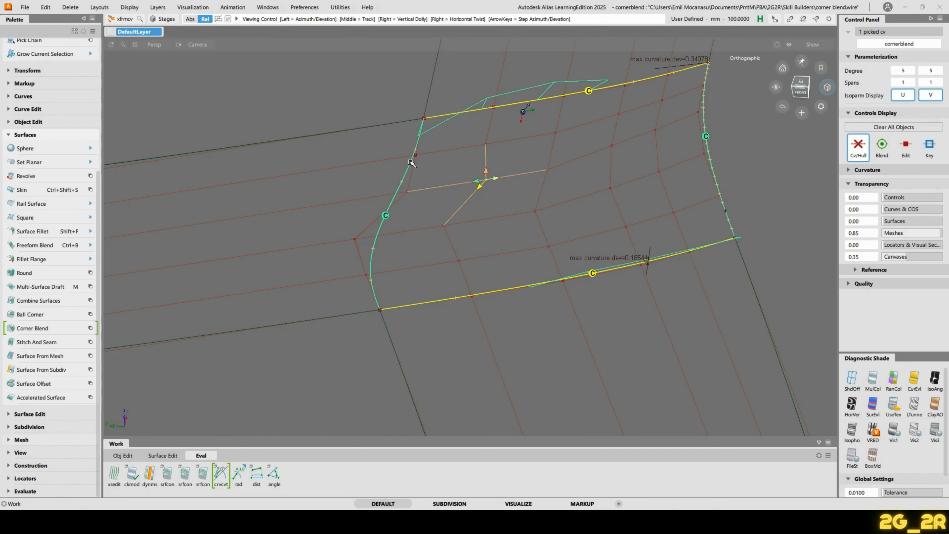
right_click_drag(413, 161, 413, 213, "alt+shift")
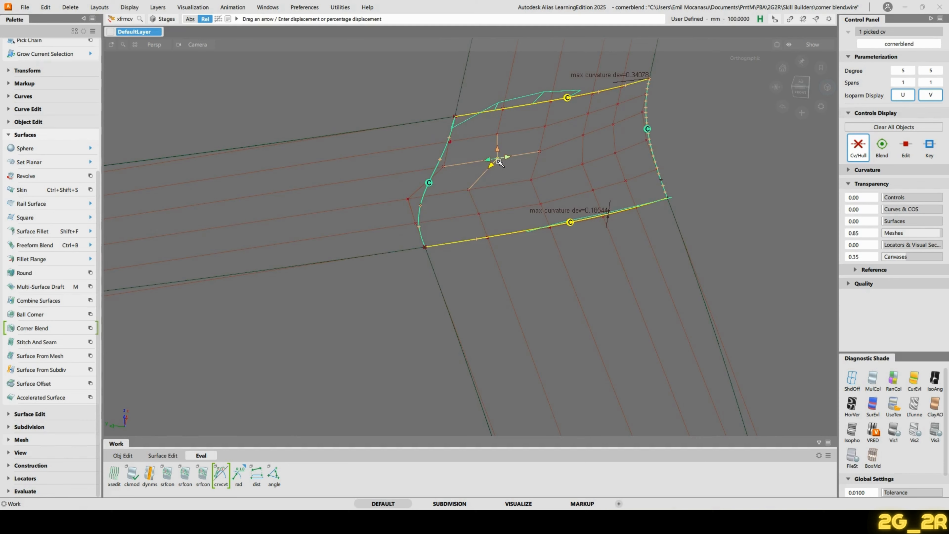
right_click_drag(501, 159, 525, 111, "alt+shift")
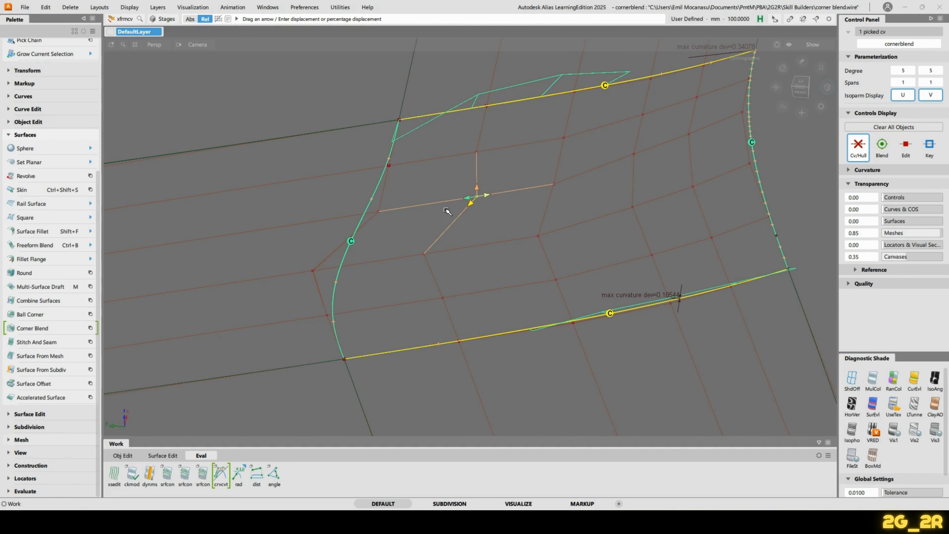
left_click_drag(465, 196, 151, 216)
left_click_drag(543, 229, 644, 203, "alt+shift")
left_click_drag(465, 201, 503, 144, "alt+shift")
right_click_drag(504, 144, 499, 128, "alt+shift")
middle_click_drag(501, 129, 512, 217, "alt+shift")
left_click_drag(284, 256, 323, 237, "alt+shift")
left_click_drag(460, 216, 442, 217, "alt+shift")
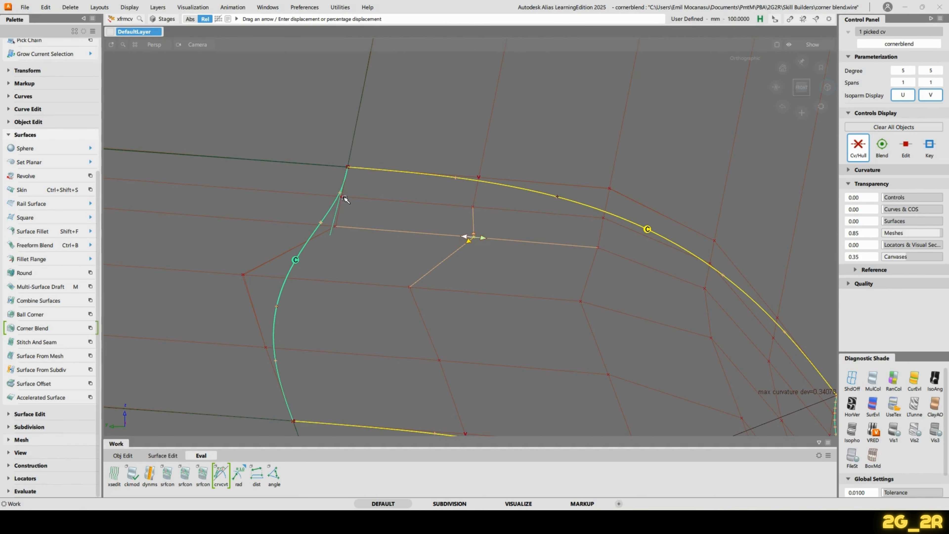
key("ctrl+z")
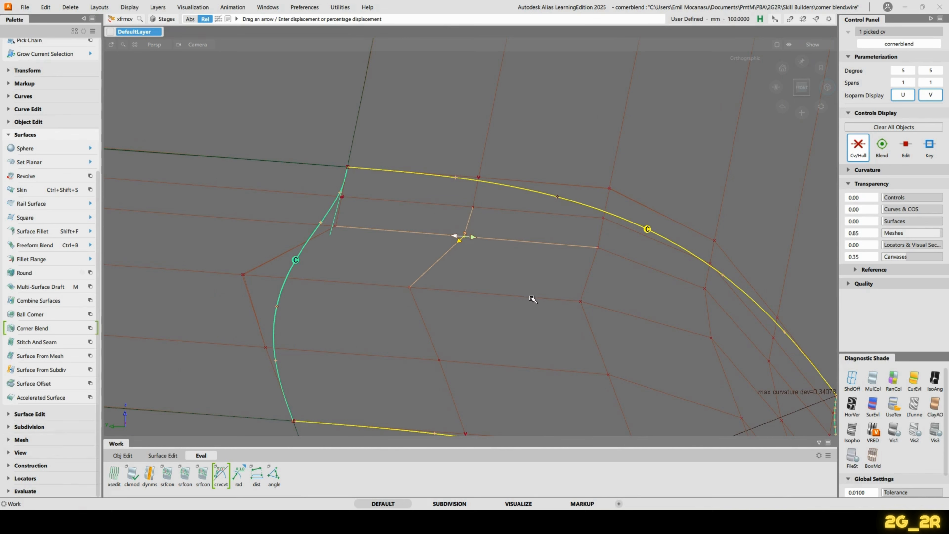
left_click_drag(488, 306, 632, 307)
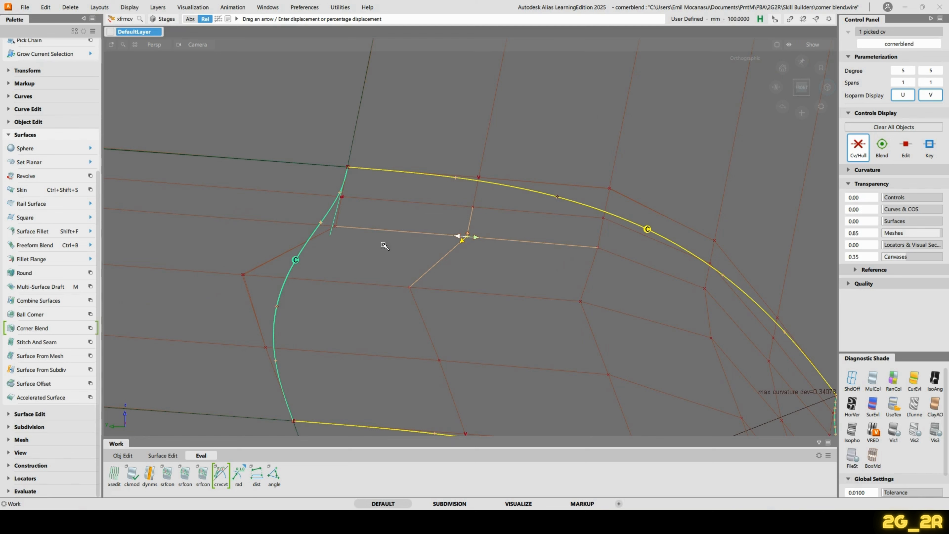
Project the same interior CV parallel to the adjoining strip's third hull line.
right_click(406, 235)
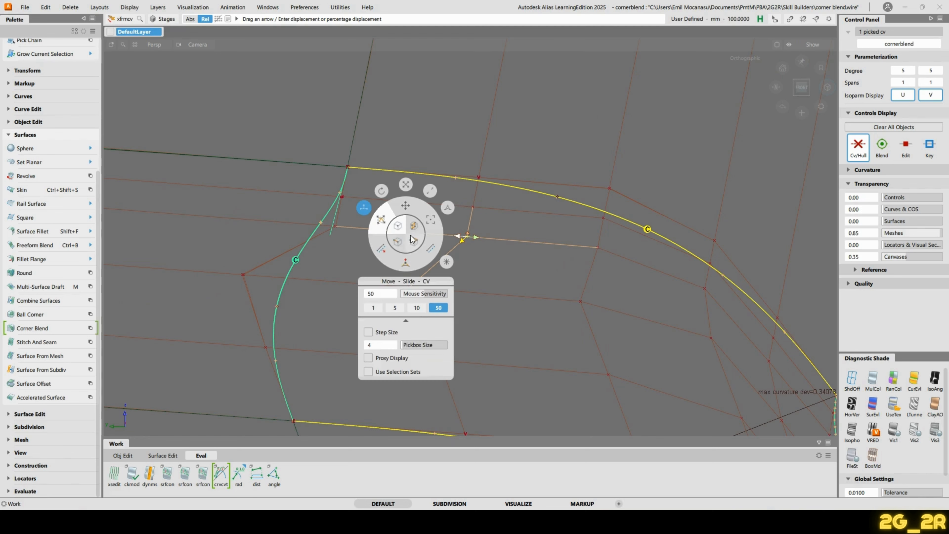
left_click(431, 250)
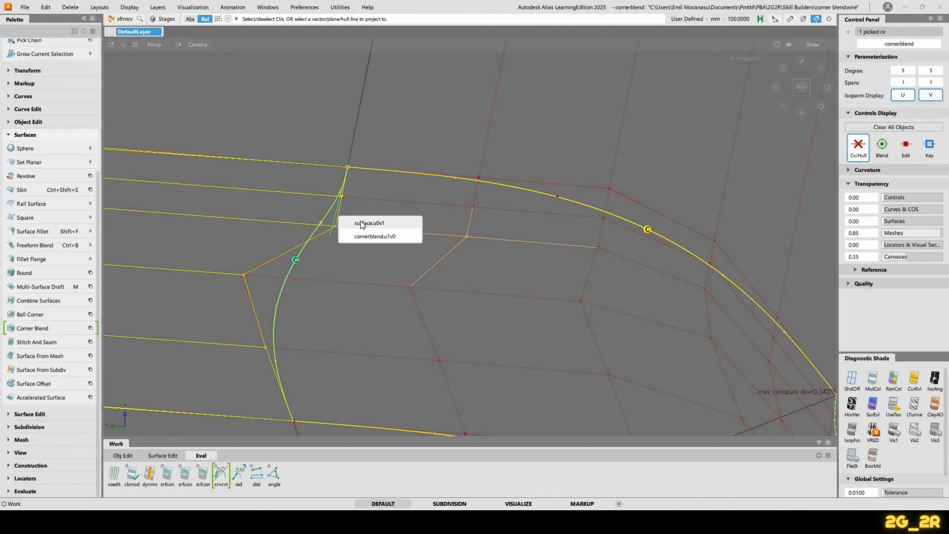
left_click_drag(589, 250, 544, 263, "alt+shift")
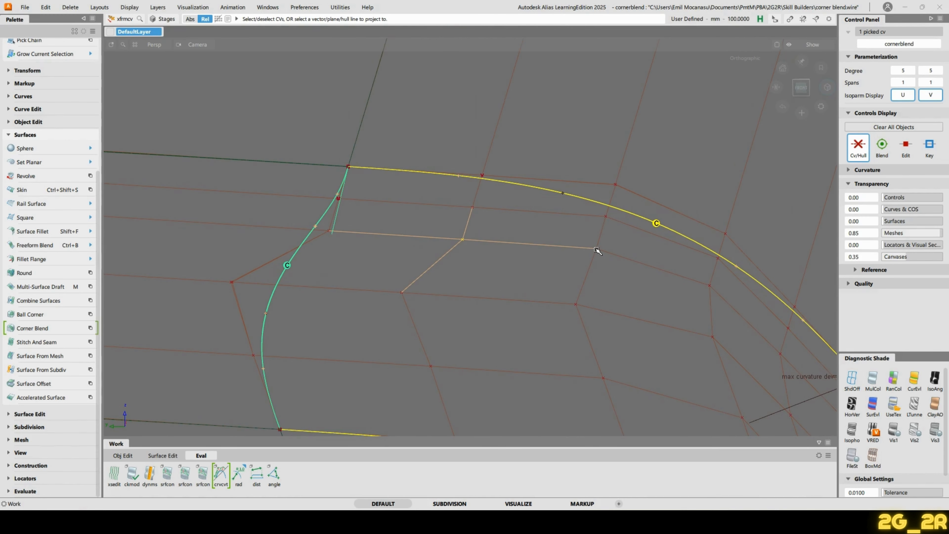
mouse_move(656, 252)
left_mouse_down("alt+shift")
mouse_move(571, 218)
mouse_move(688, 267)
mouse_move(665, 267)
left_mouse_up("alt+shift")
Slide the next interior CV of that row along its cross hull to even out the hull spacing without disturbing the strip edge.
right_click(467, 266)
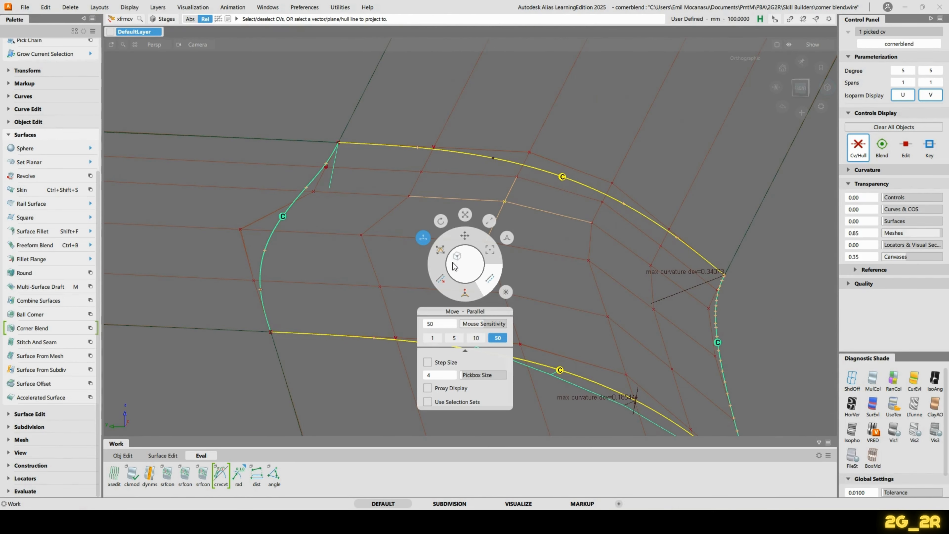
left_click(441, 251)
left_click_drag(548, 193, 509, 288, "alt+shift")
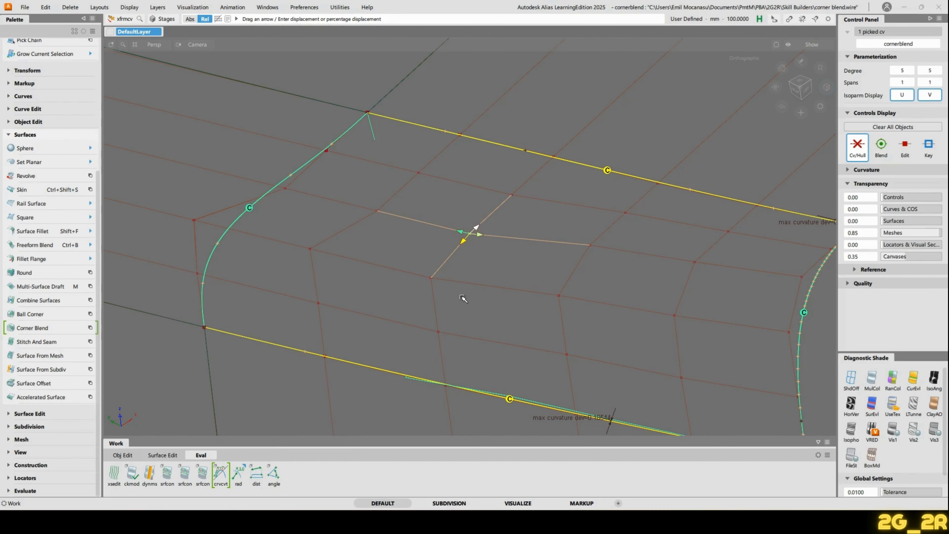
left_click_drag(463, 299, 256, 480)
left_click_drag(491, 350, 157, 434)
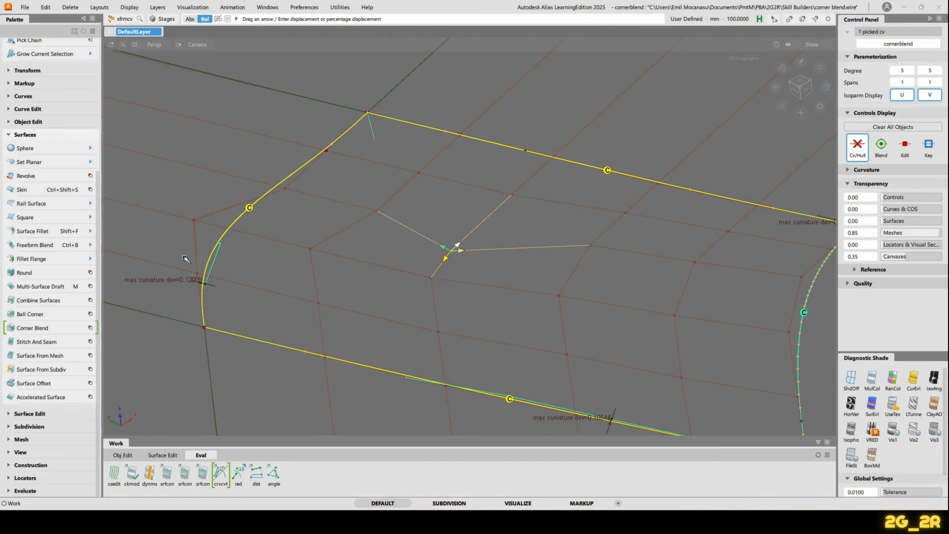
left_click_drag(507, 342, 554, 295)
left_click_drag(494, 319, 732, 218)
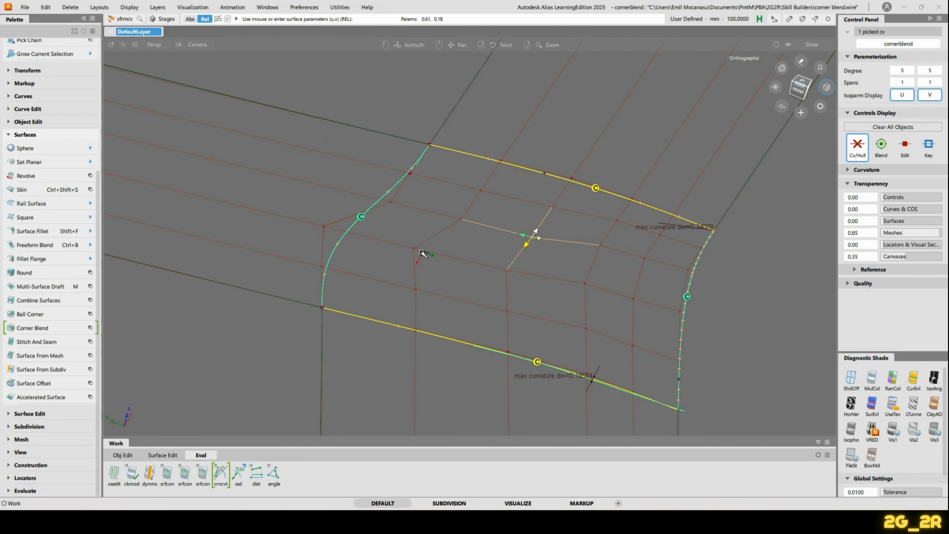
Slide the inner CVs near the blend's open curved edge along their hull lines, moving the two closest to that edge together.
left_click_drag(424, 252, 650, 173, "alt+shift")
left_click(646, 159)
left_click_drag(606, 272, 617, 278)
left_click(927, 389)
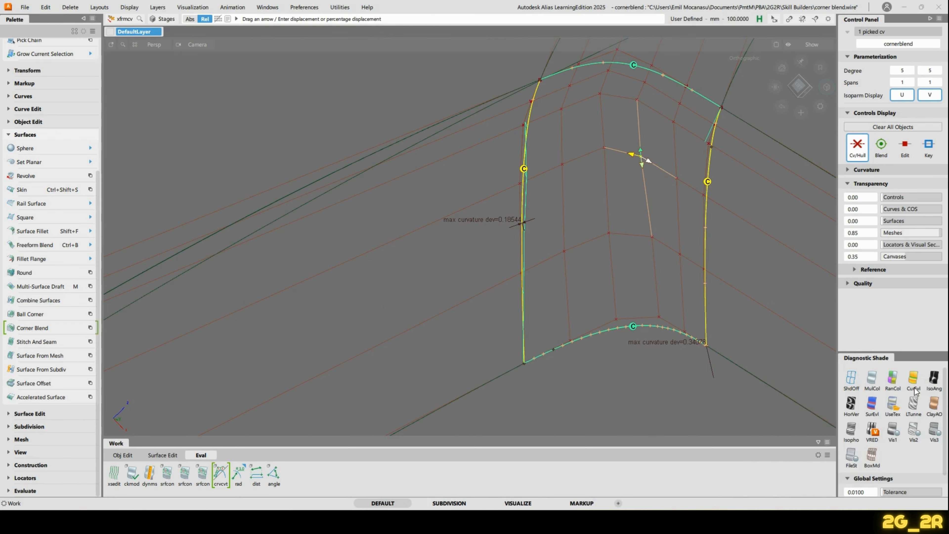
left_click(651, 237)
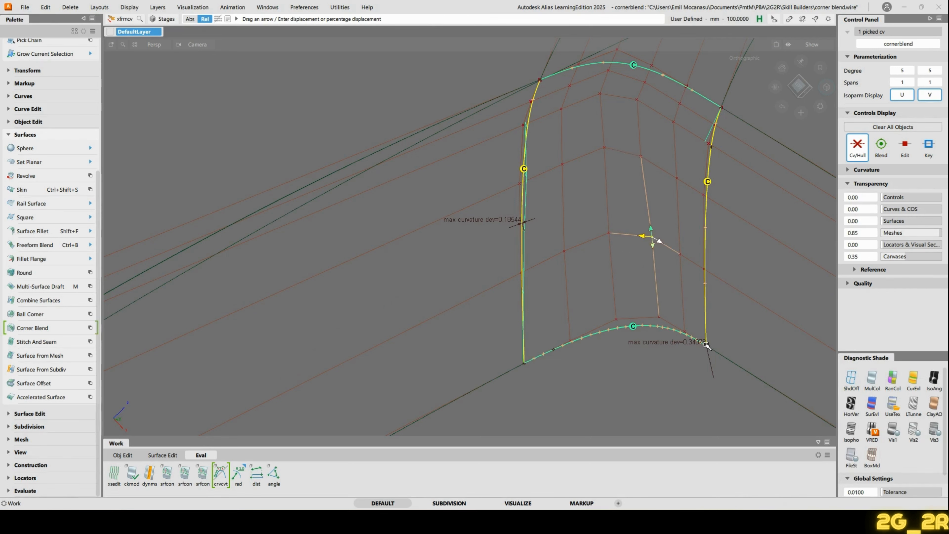
left_click(660, 317, "shift")
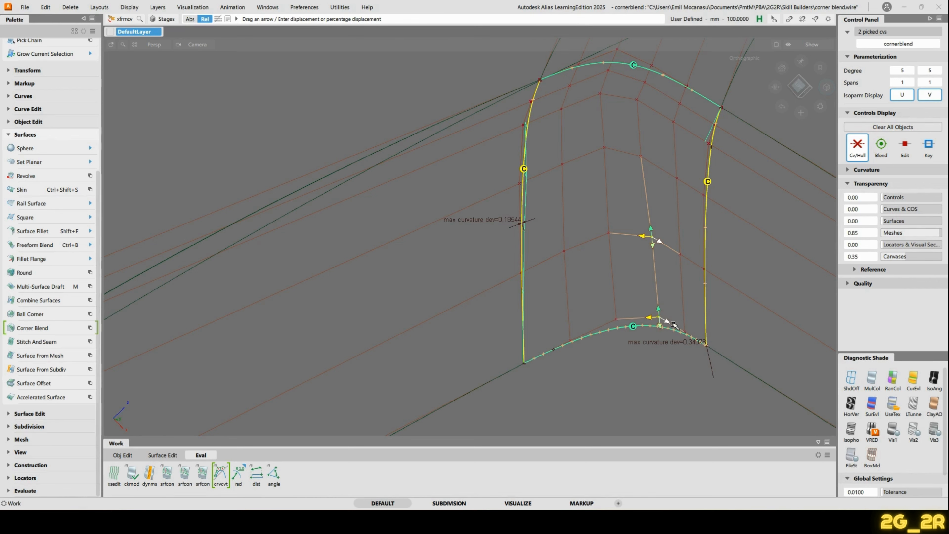
left_click_drag(747, 356, 582, 312)
left_click(641, 157)
left_click(657, 227)
Untrim the rail surface and delete its existing curve on surface along the blend's open edge.
key("ctrl+u")
left_click(605, 372)
left_click(621, 329)
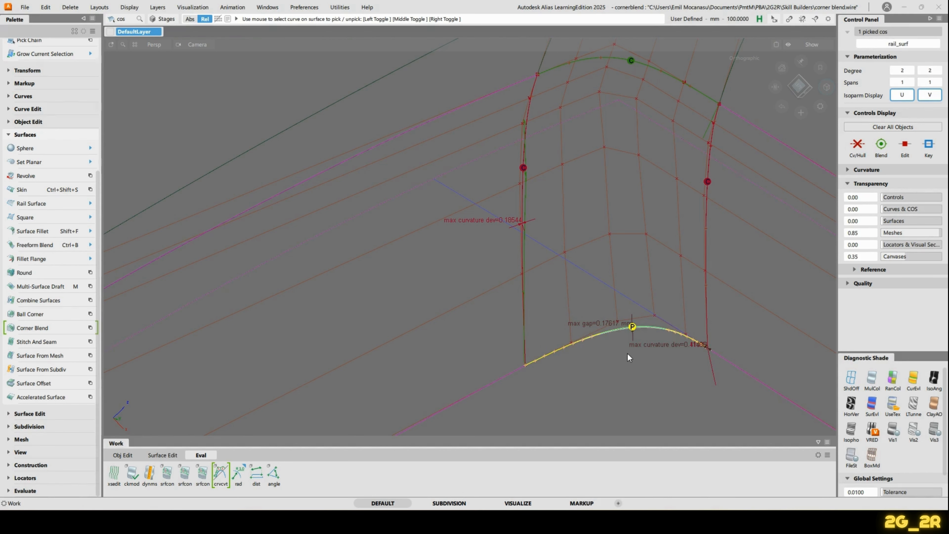
left_click(629, 356)
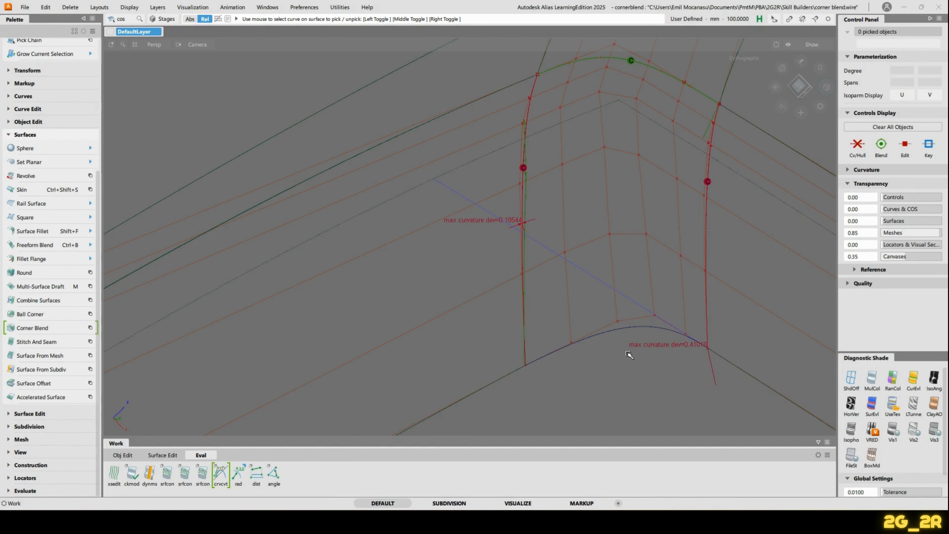
Try a normal projection onto the corner blend surface, and delete the resulting curve on surface.
key("p")
left_click(616, 330)
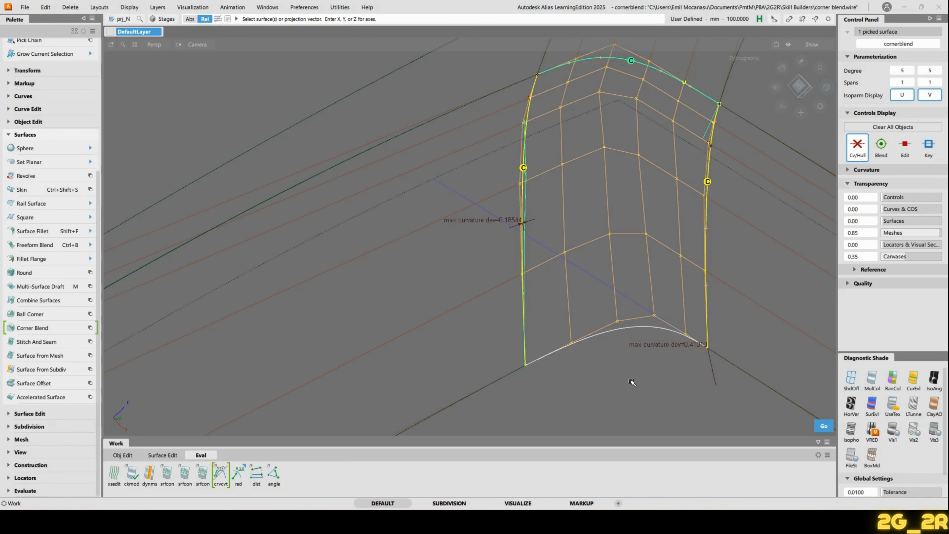
key("space")
left_click_drag(629, 379, 646, 265, "alt+shift")
left_click(638, 253)
key("space")
left_click_drag(763, 245, 645, 259, "alt+shift")
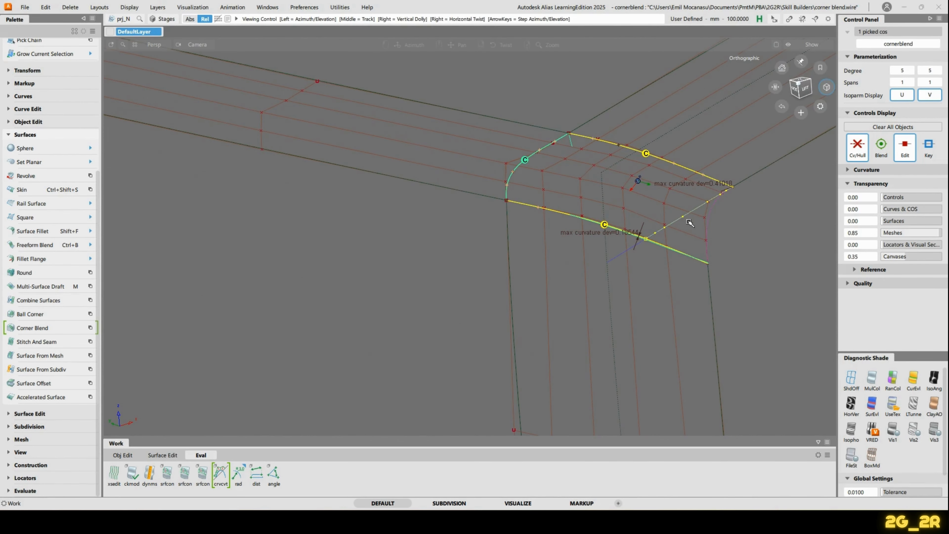
key("Delete")
Project the blend's open edge onto the rail surface and trim the rail surface to it.
key("Return")
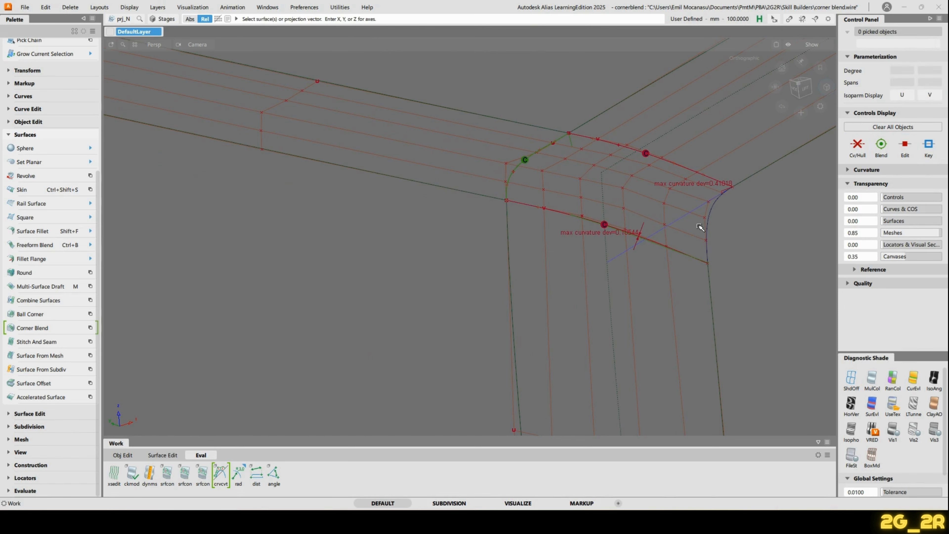
left_click(609, 279)
left_click(711, 212)
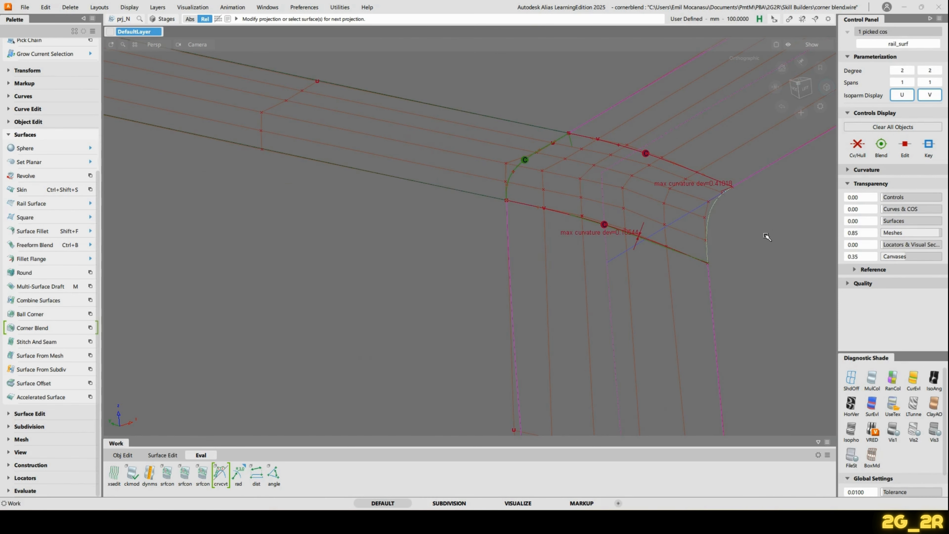
left_click(767, 236)
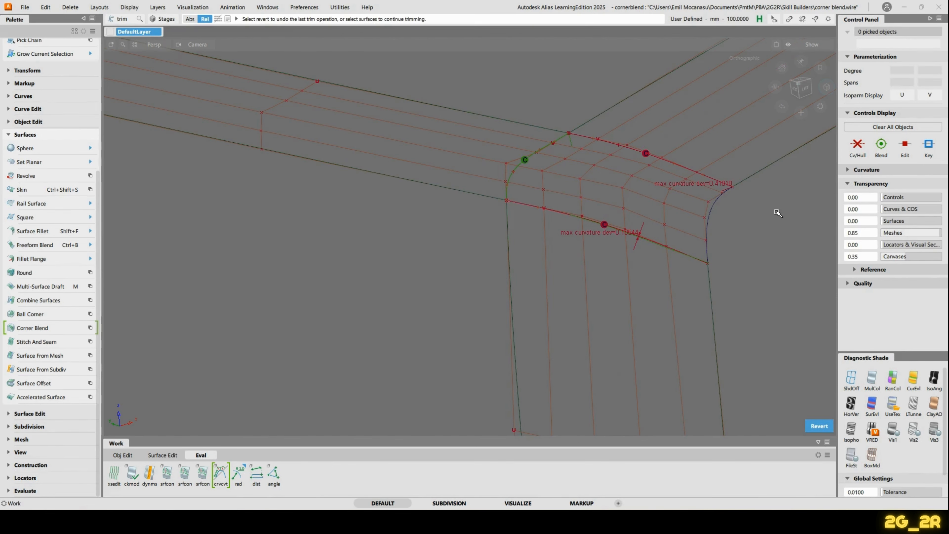
Add a surface continuity check between the blend's open edge and the trimmed rail surface.
left_click(202, 473)
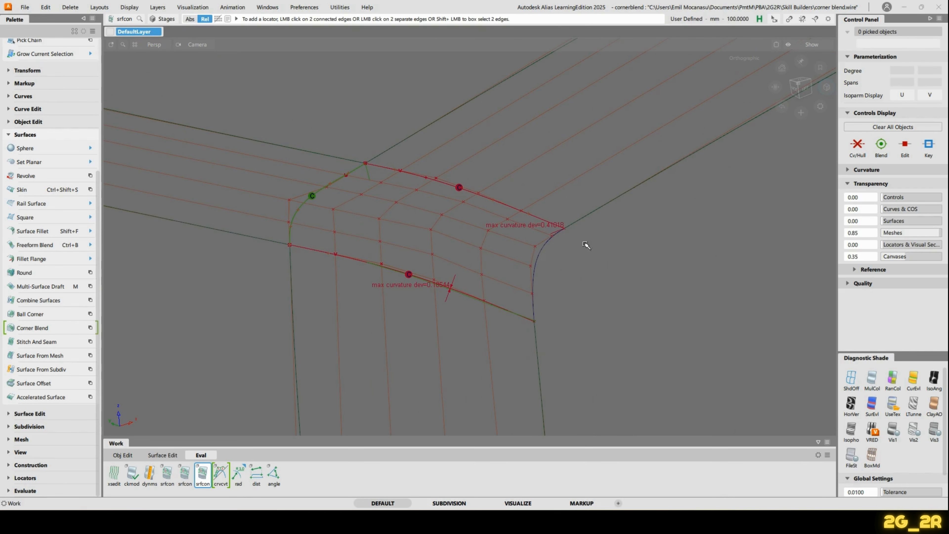
left_click(539, 262)
scroll(502, 287, "up", 5)
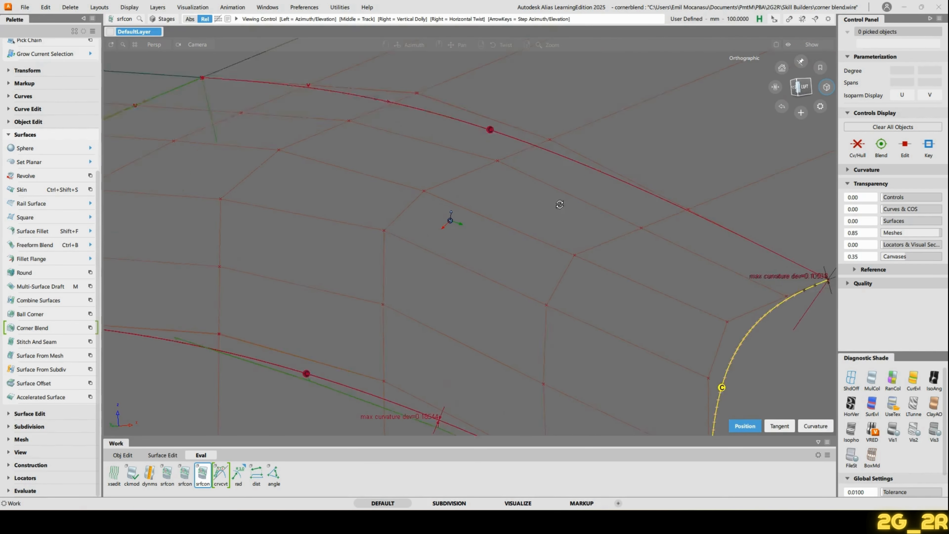
left_click_drag(502, 287, 404, 293, "alt+shift")
key("Escape")
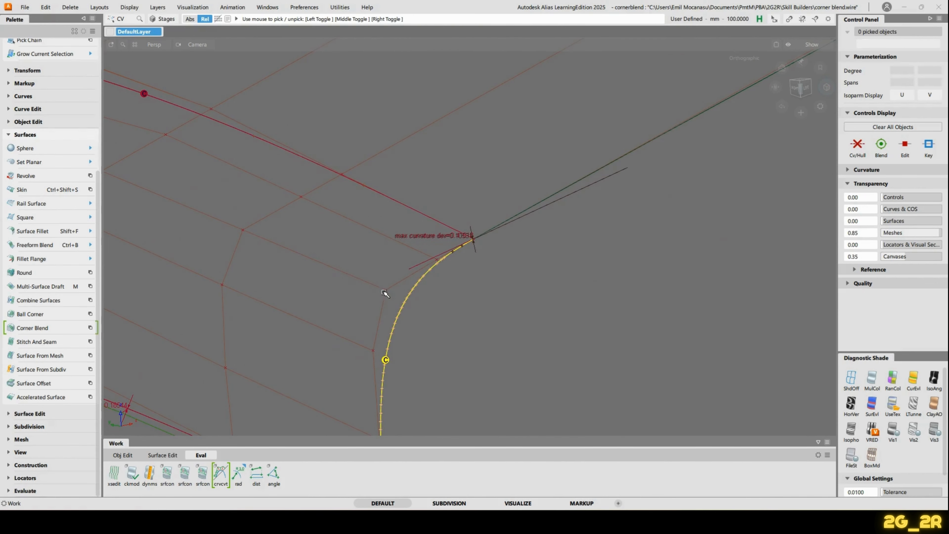
Move the second-row CV nearest the open edge's upper corner to restore curvature continuity along the trimmed edge.
left_click(385, 292)
middle_click_drag(422, 308, 499, 277, "alt+shift")
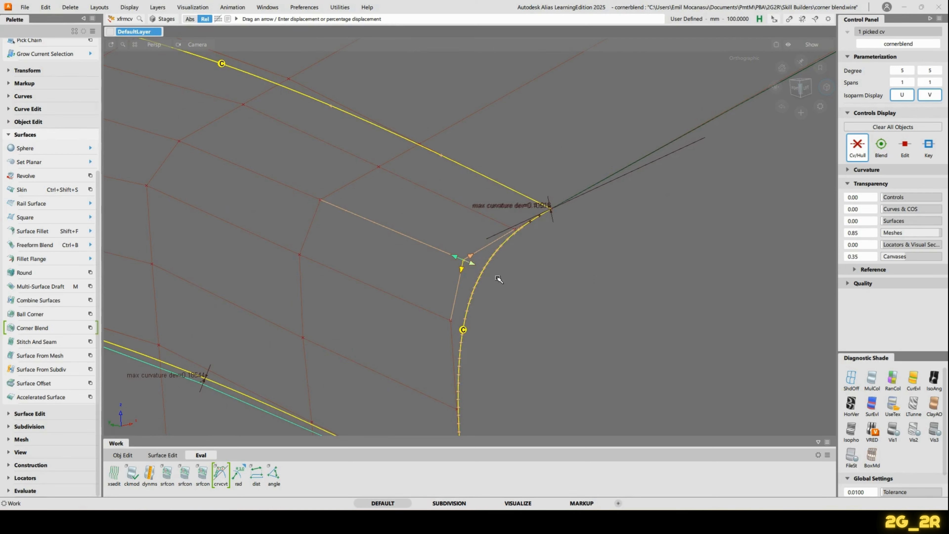
left_click_drag(685, 269, 555, 318)
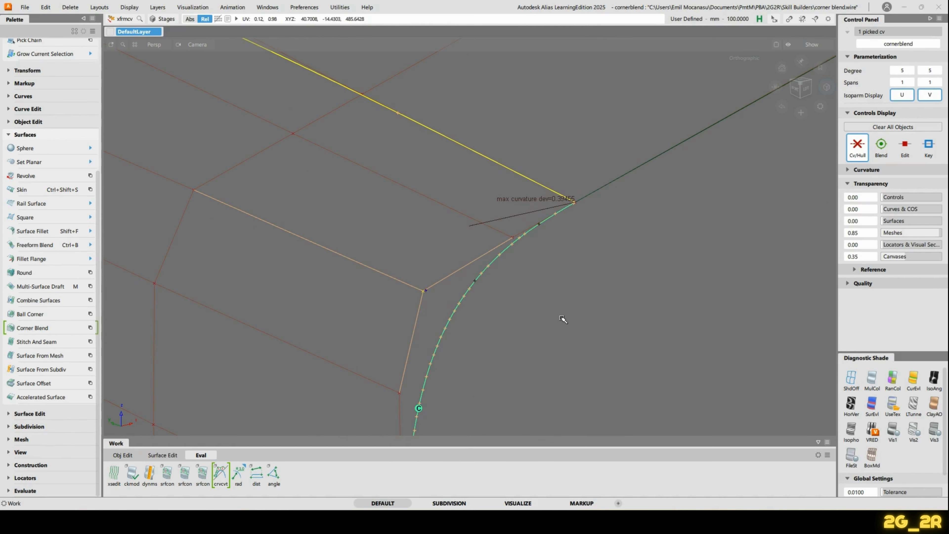
Move the middle interior CV nearest the open edge slightly along the surface normal using the normal/U/V move mode.
mouse_move(565, 265)
left_mouse_down("alt+shift")
mouse_move(515, 266)
mouse_move(623, 286)
mouse_move(552, 279)
mouse_move(500, 258)
mouse_move(464, 272)
mouse_move(436, 311)
left_mouse_up("alt+shift")
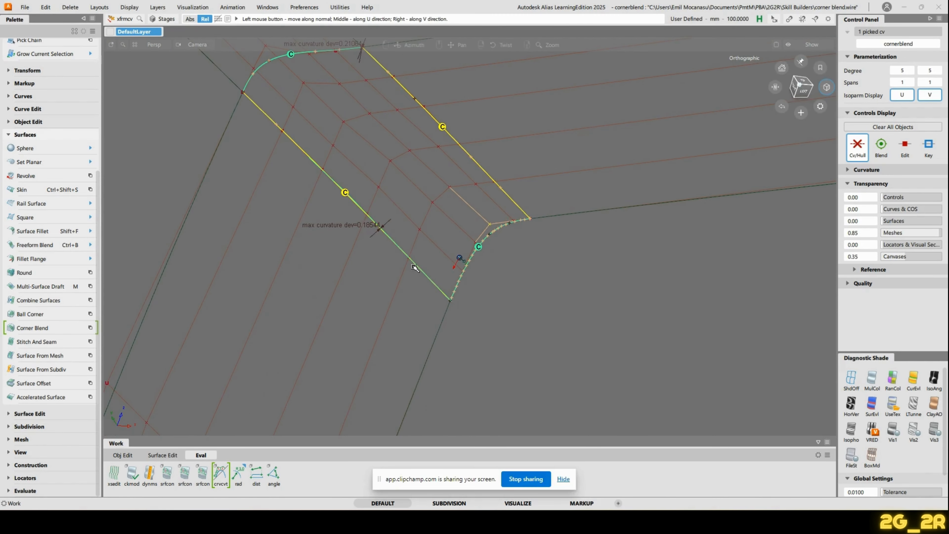
left_click_drag(461, 259, 489, 225, "alt+shift")
left_click(457, 196)
left_click(439, 201)
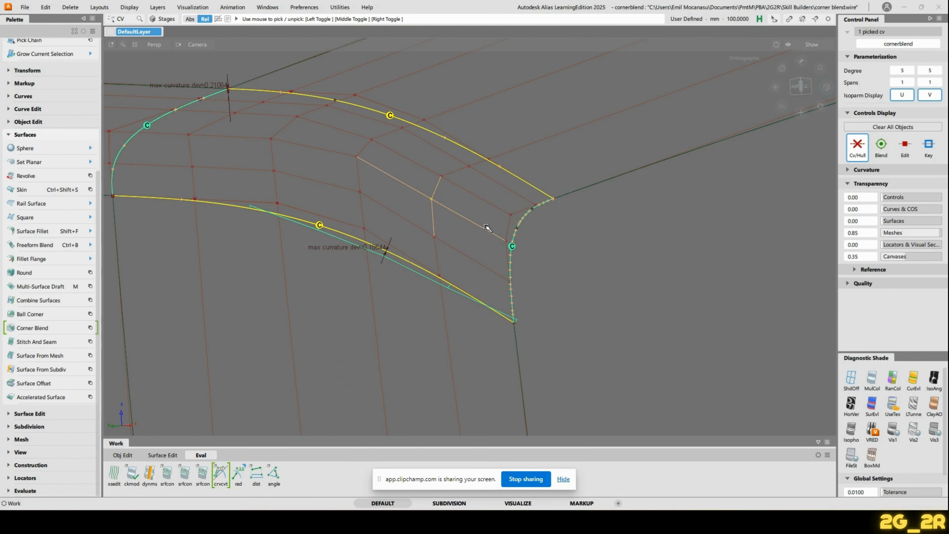
key("t")
key("space")
left_click(495, 277)
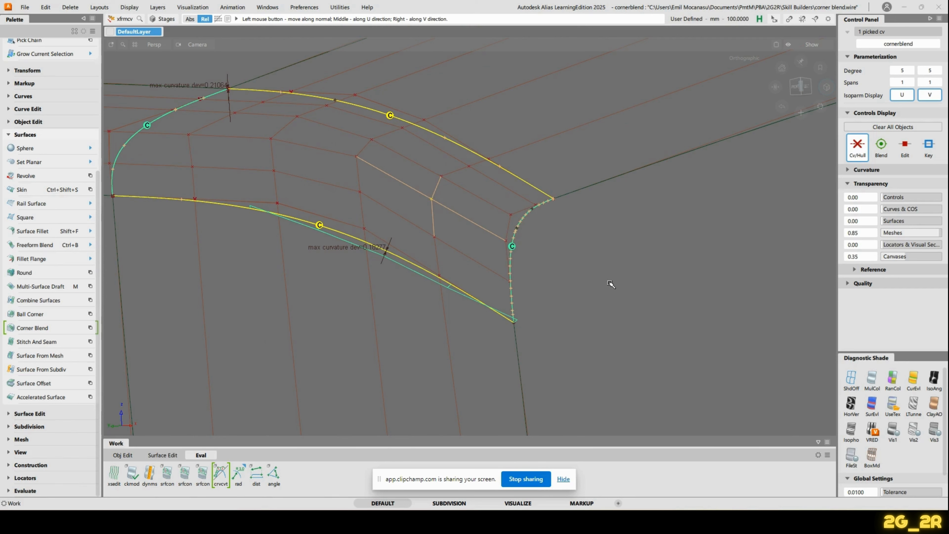
left_click_drag(613, 284, 617, 289)
Fine-tune the neighbouring interior CV and the one nearest the open edge along the surface normal to even out the central hull.
middle_click_drag(377, 218, 410, 233, "alt+shift")
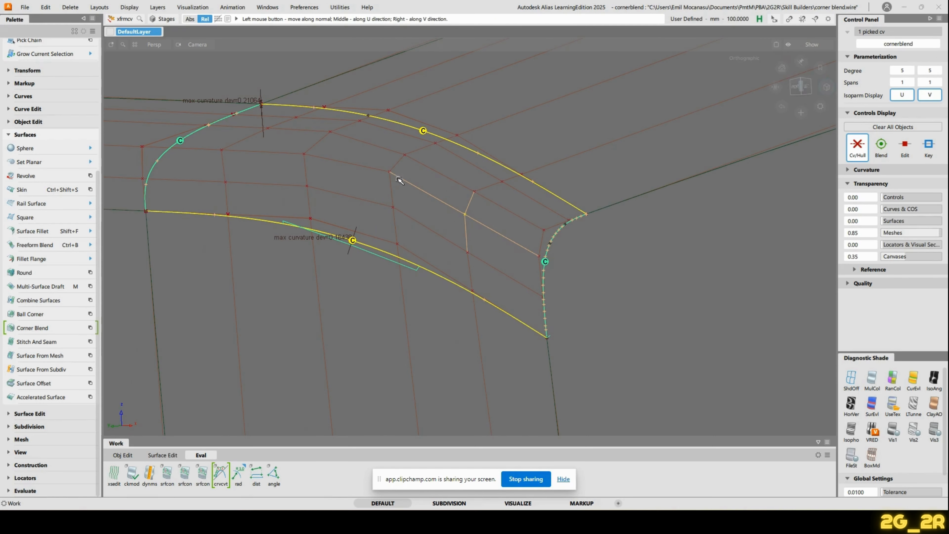
left_click_drag(627, 277, 653, 276)
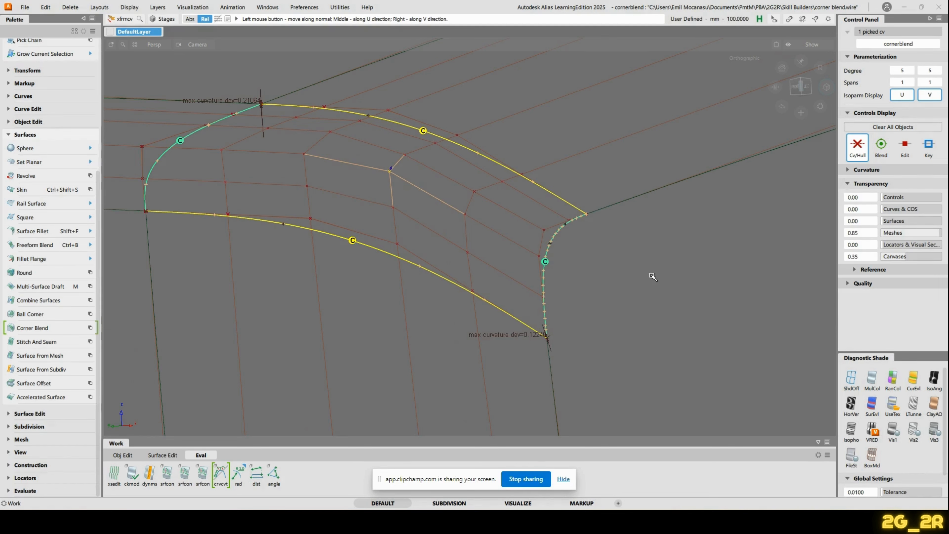
left_click(465, 214)
mouse_move(655, 296)
left_mouse_down()
mouse_move(689, 293)
mouse_move(673, 300)
left_mouse_up()
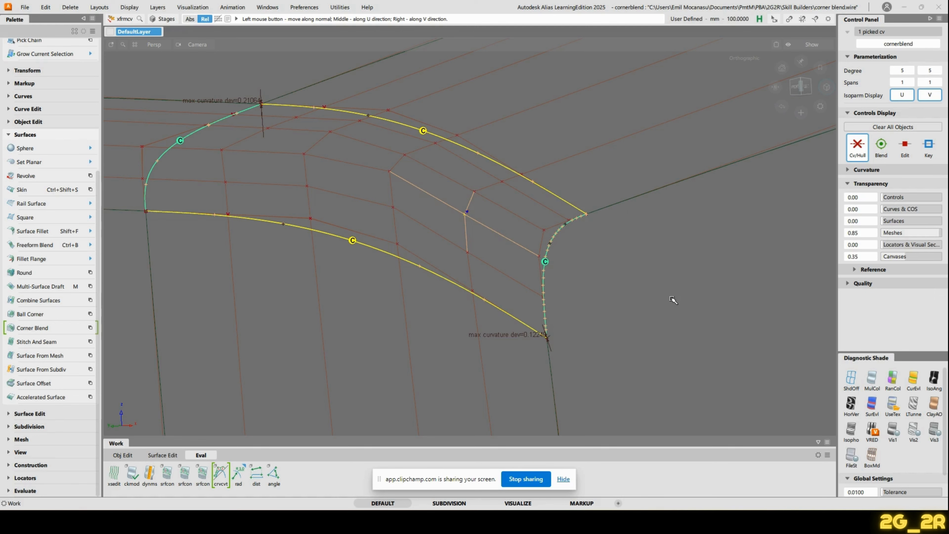
Slide the middle interior CV nearest the open edge along its hull to reduce the curvature deviation at the edge's lower corner.
left_click_drag(606, 269, 557, 263, "alt+shift")
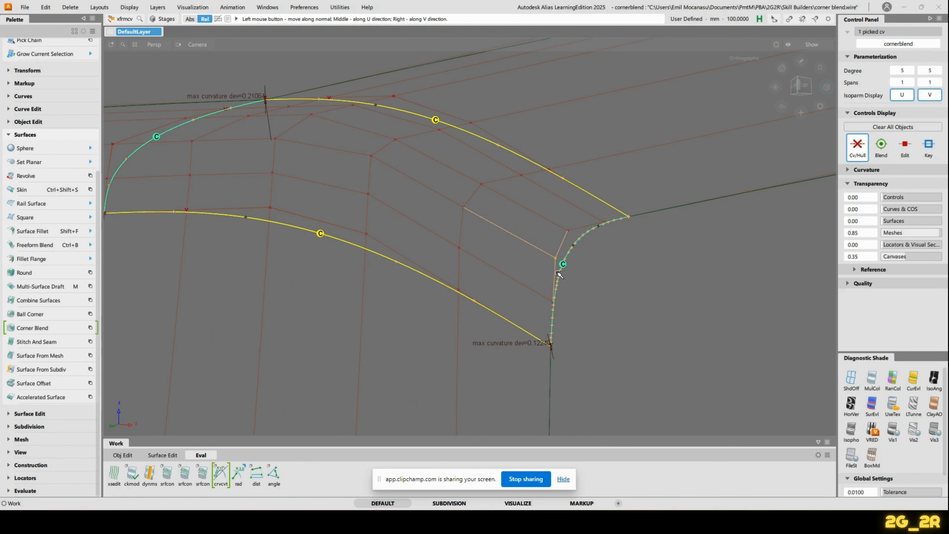
key("space")
left_click(534, 259)
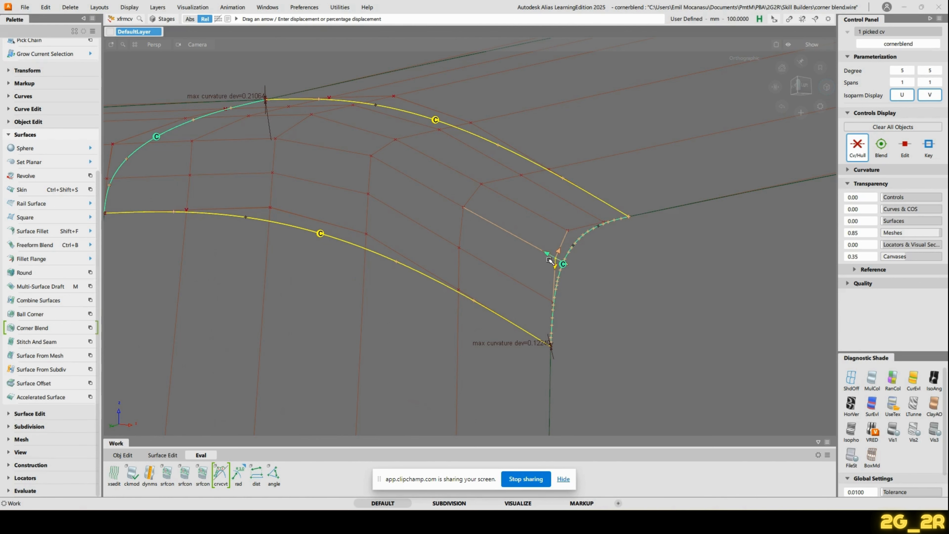
left_click_drag(669, 309, 665, 310)
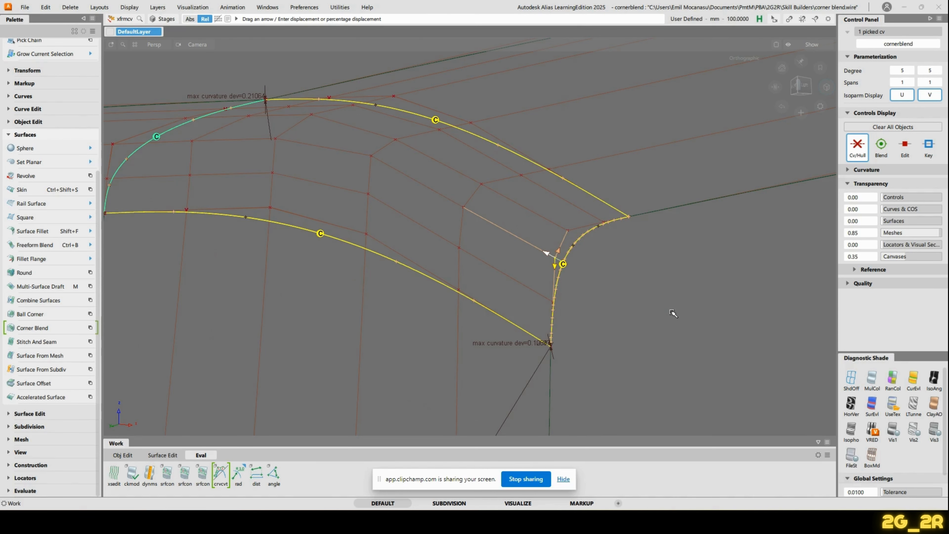
right_click_drag(515, 313, 627, 261, "alt+shift")
middle_click_drag(626, 261, 406, 92, "alt+shift")
right_click_drag(511, 321, 585, 275, "alt+shift")
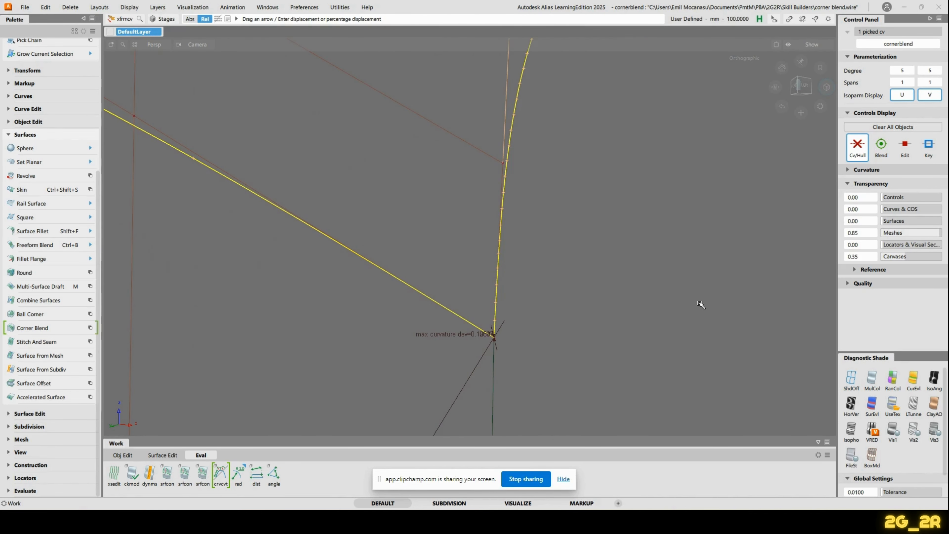
left_click_drag(697, 301, 651, 302)
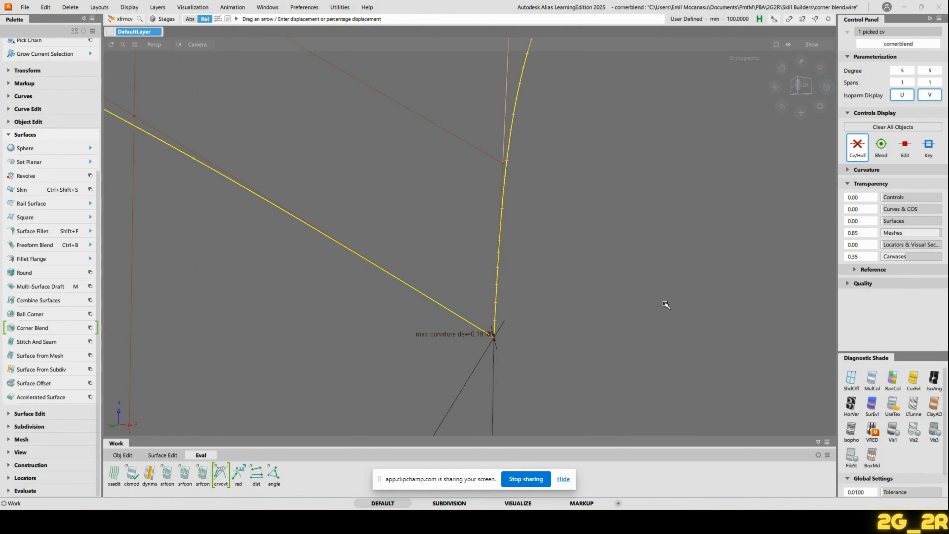
Fine-tune that same CV with a further small slide and a slight move in the normal/U/V mode to restore curvature continuity.
right_click_drag(610, 223, 539, 112, "alt+shift")
middle_click_drag(539, 112, 583, 251, "alt+shift")
middle_click_drag(569, 290, 688, 301, "alt+shift")
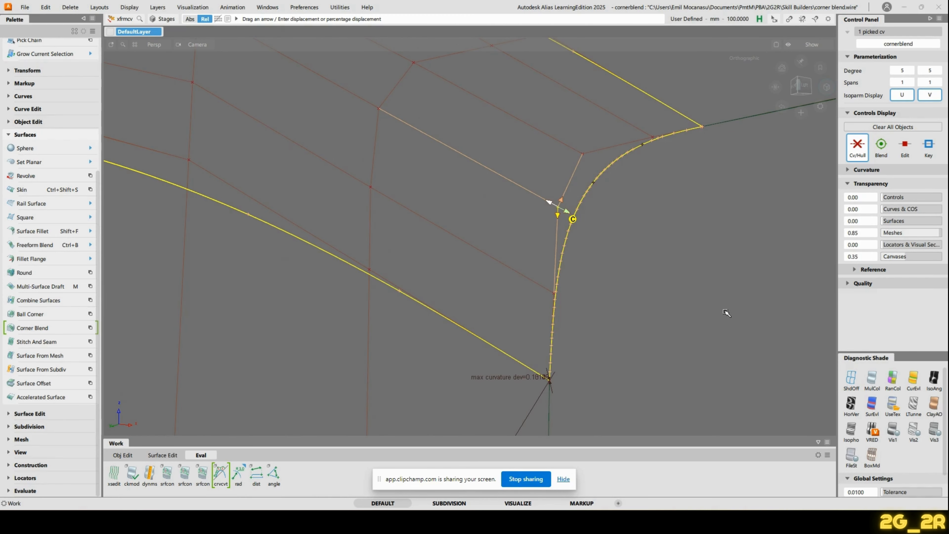
mouse_move(713, 320)
left_mouse_down()
mouse_move(683, 323)
mouse_move(708, 327)
left_mouse_up()
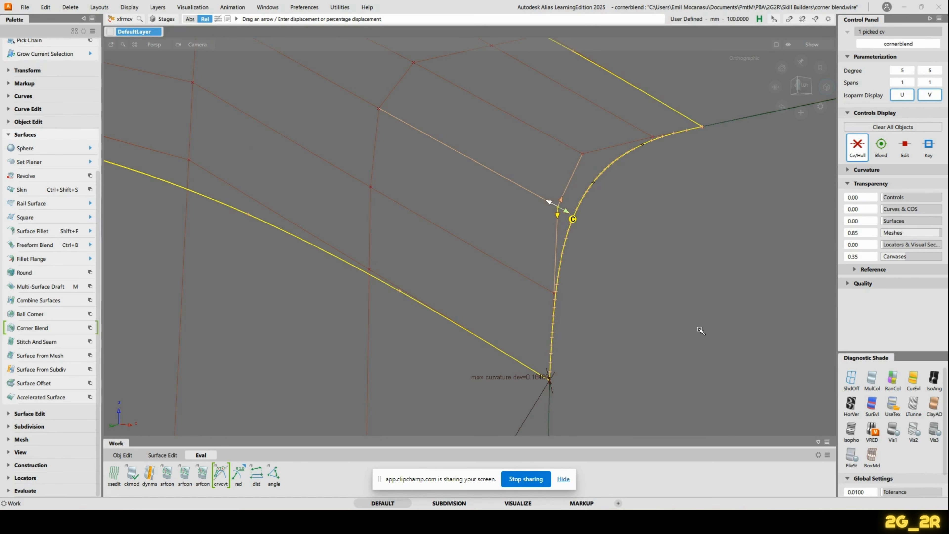
key("space")
left_click(612, 304)
left_click_drag(632, 306, 635, 306)
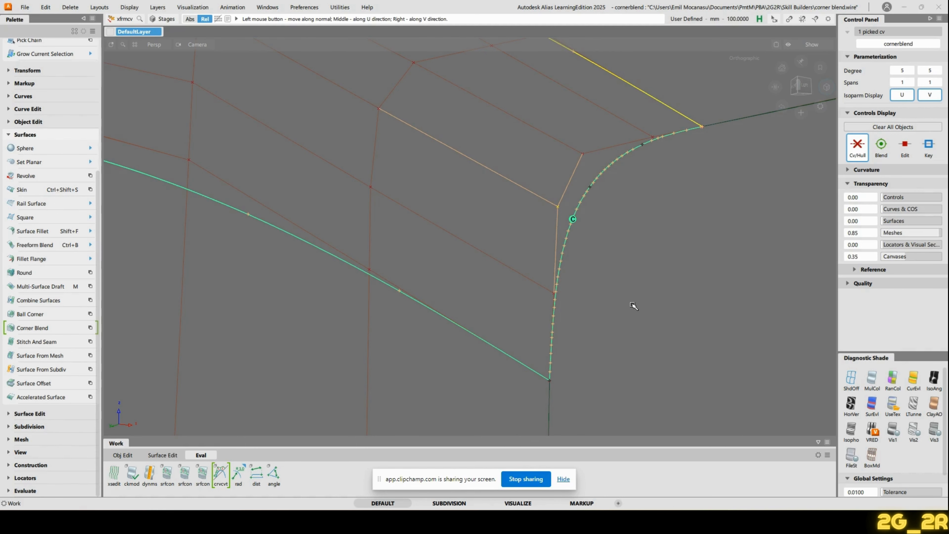
Slide the central interior CV one column further in from the open edge along its hull to even out the hull spacing.
right_click_drag(631, 284, 629, 293, "alt+shift")
middle_click_drag(553, 202, 605, 232, "alt+shift")
left_click_drag(602, 232, 595, 250, "alt+shift")
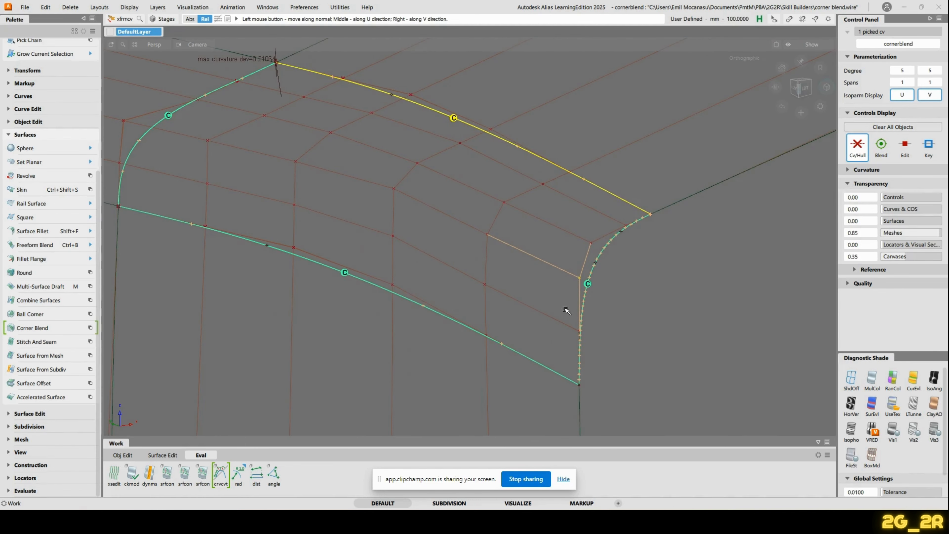
left_click_drag(206, 191, 577, 306, "alt+shift")
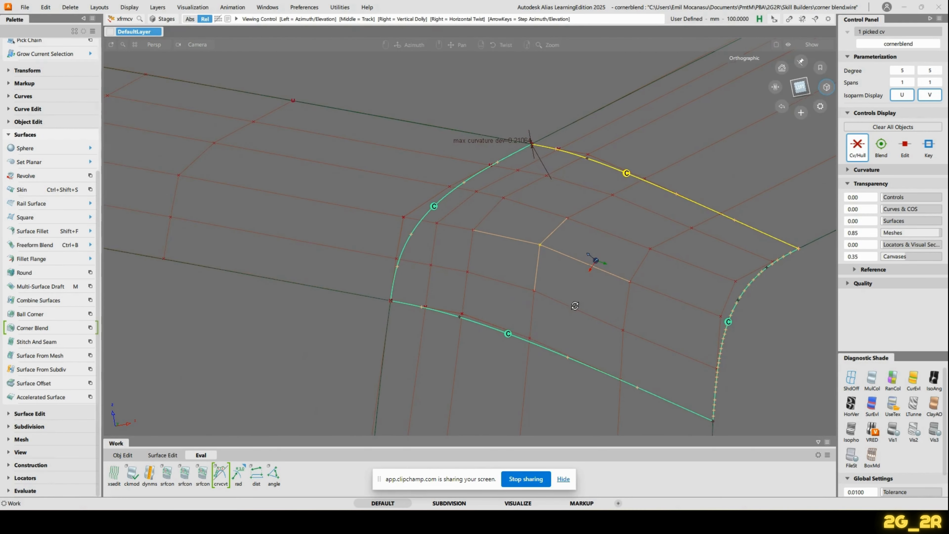
key("space")
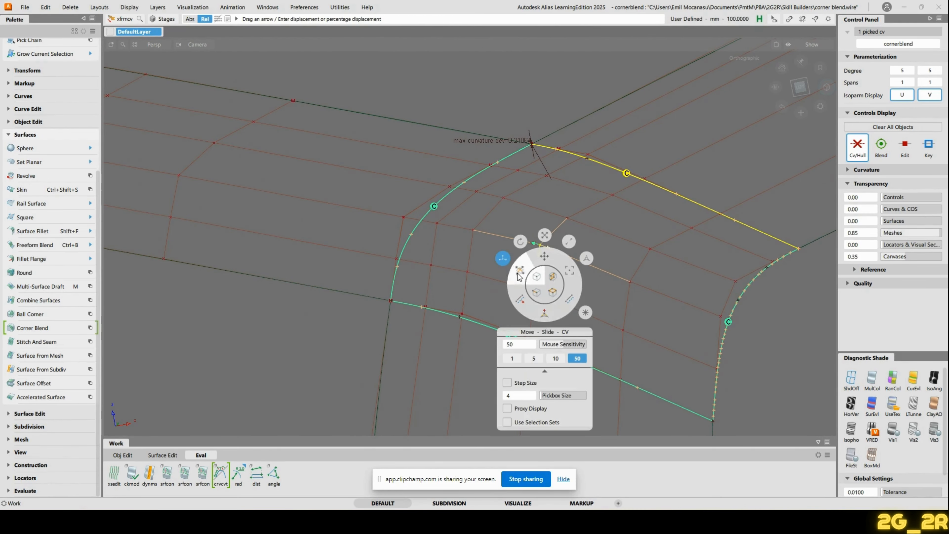
left_click(519, 272)
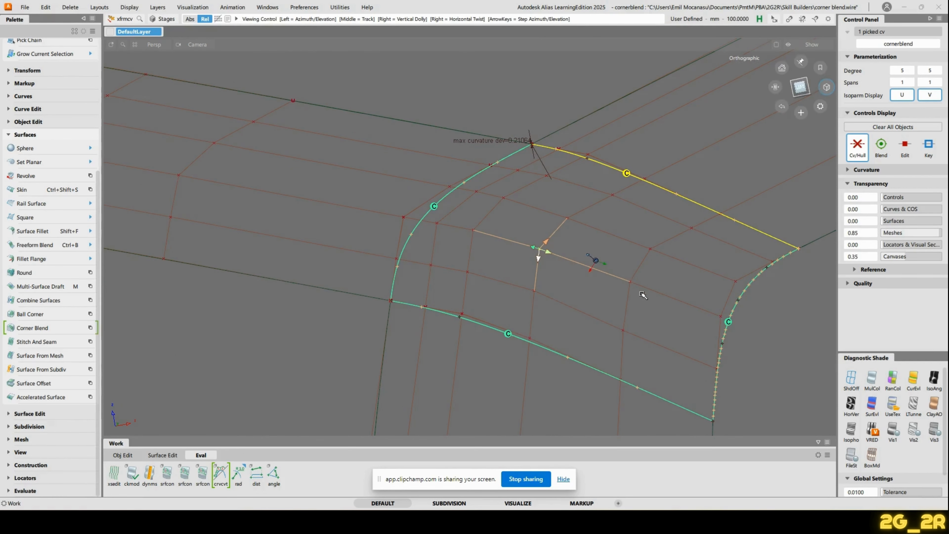
left_click_drag(598, 263, 526, 209, "alt+shift")
right_click_drag(527, 210, 560, 236, "alt+shift")
left_click_drag(560, 236, 542, 322, "alt+shift")
left_click_drag(628, 334, 626, 325, "alt+shift")
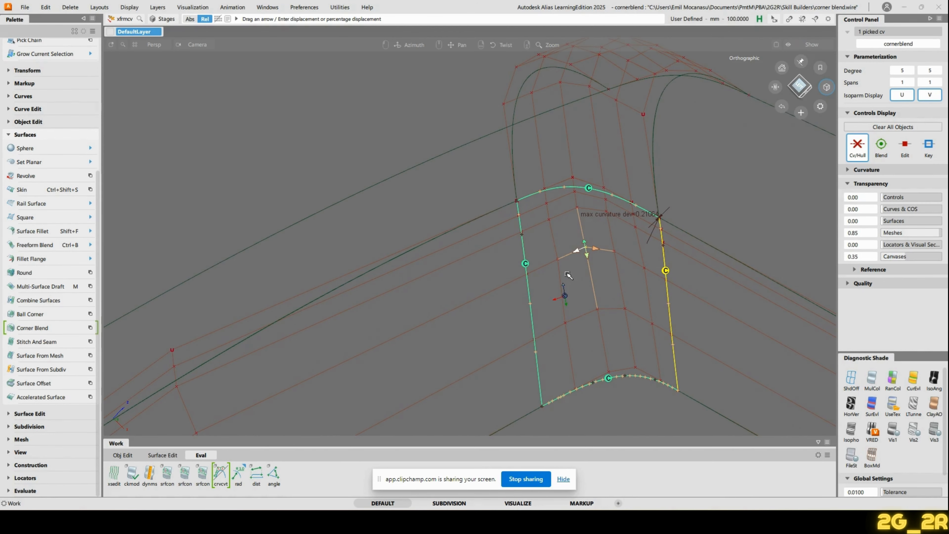
Slide the two neighbouring interior CVs in the row closer to the blend's lower long edge along their hulls.
left_click_drag(560, 246, 564, 216, "ctrl+shift")
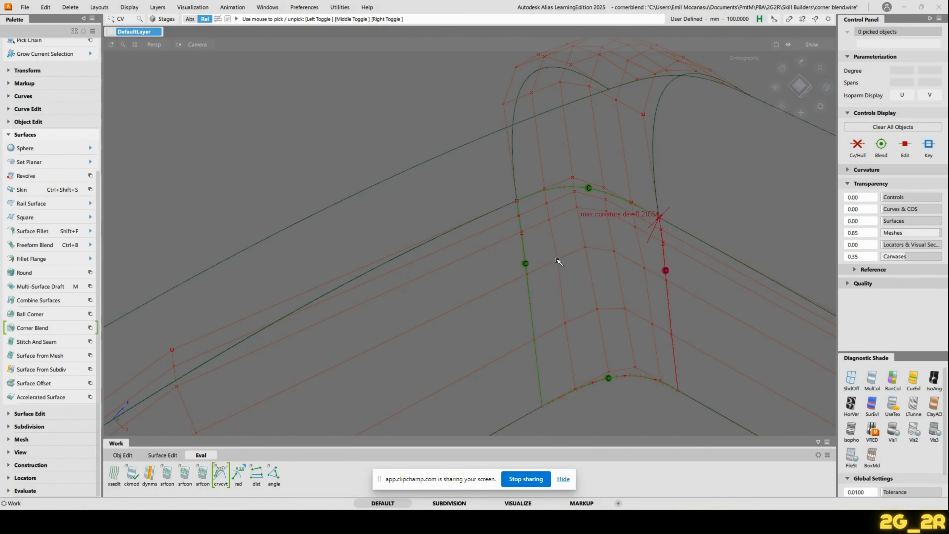
left_click(557, 261)
left_click_drag(557, 261, 563, 296, "alt+shift")
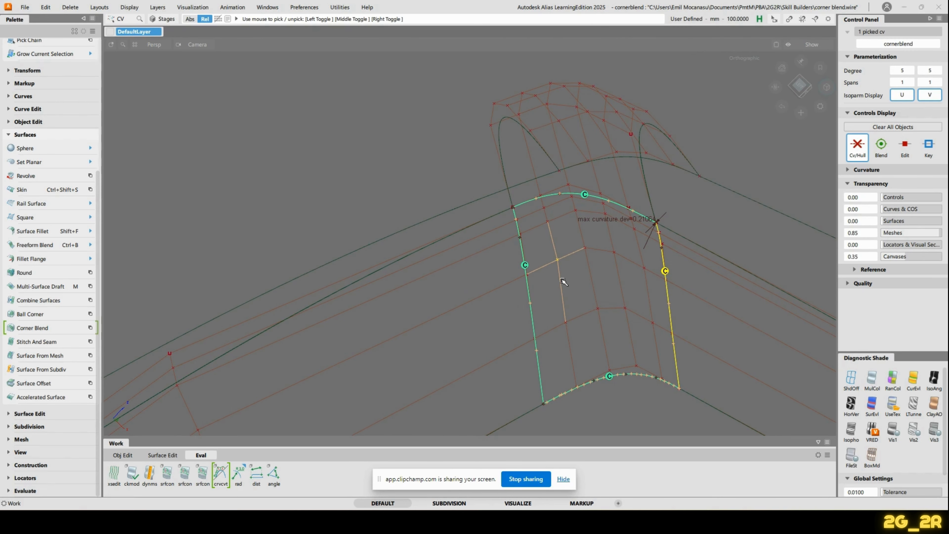
key("t")
key("space")
left_click_drag(549, 264, 612, 310)
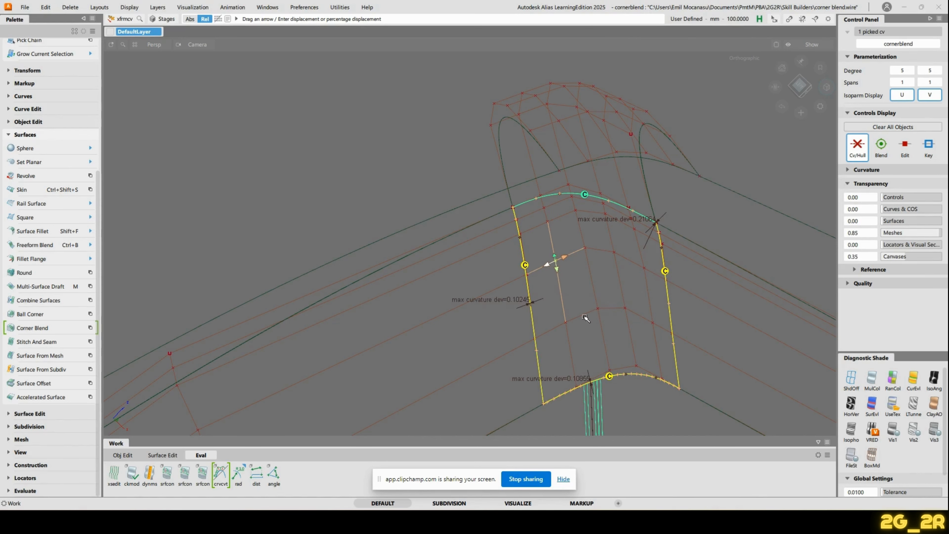
left_click(567, 323)
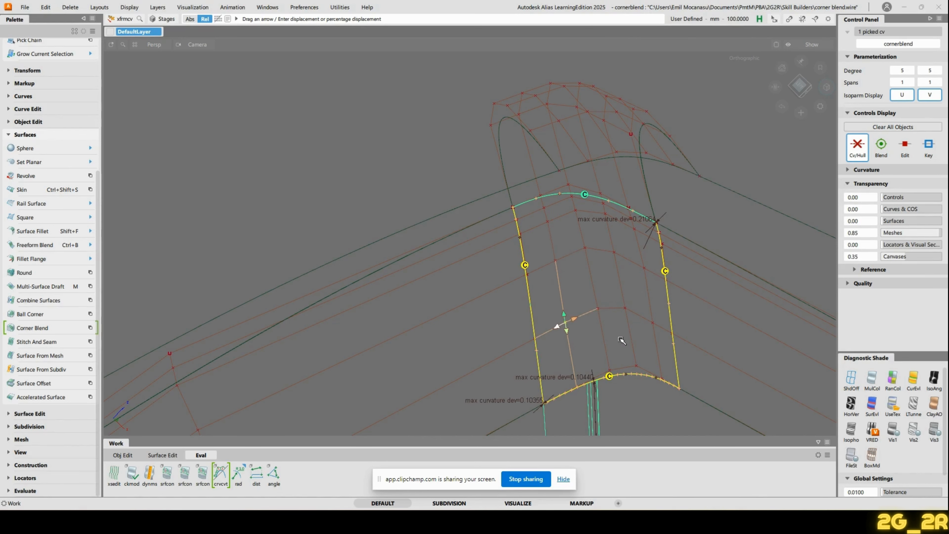
mouse_move(657, 333)
left_mouse_down("alt+shift")
mouse_move(659, 342)
mouse_move(643, 342)
mouse_move(658, 338)
left_mouse_up("alt+shift")
left_click_drag(571, 296, 620, 275, "alt+shift")
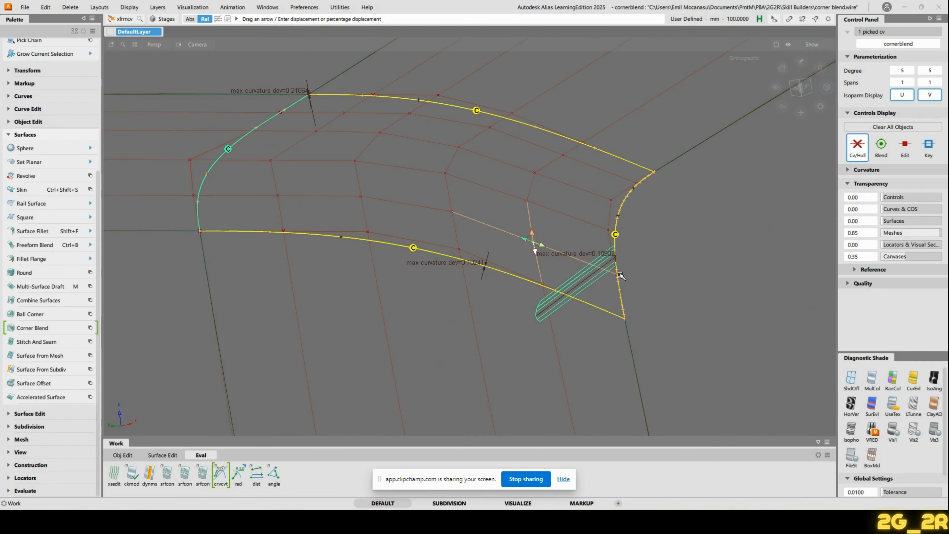
Try to adjust the lower-row interior CV nearest the open edge in the normal/U/V move mode, and undo the move.
right_click(540, 252)
left_click(541, 286)
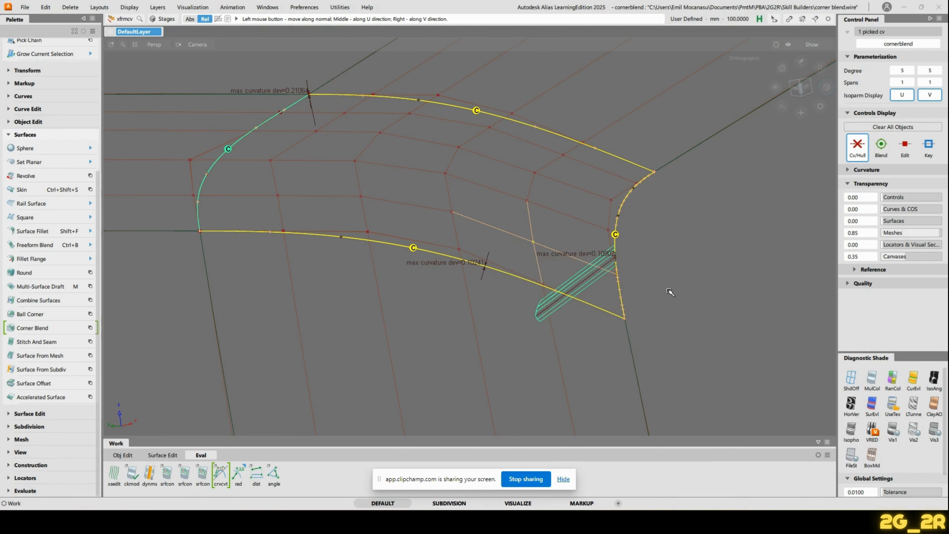
left_click_drag(677, 294, 698, 297)
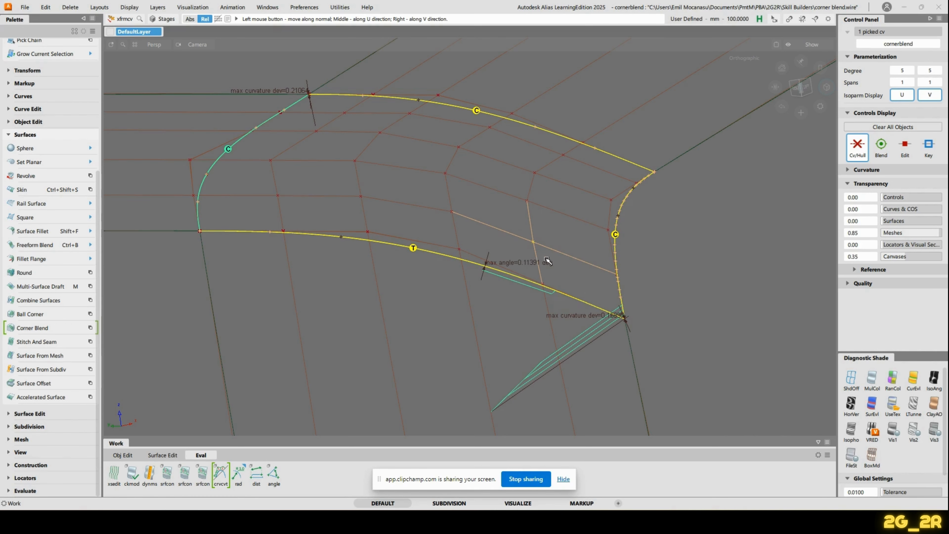
key("space")
left_click(533, 283)
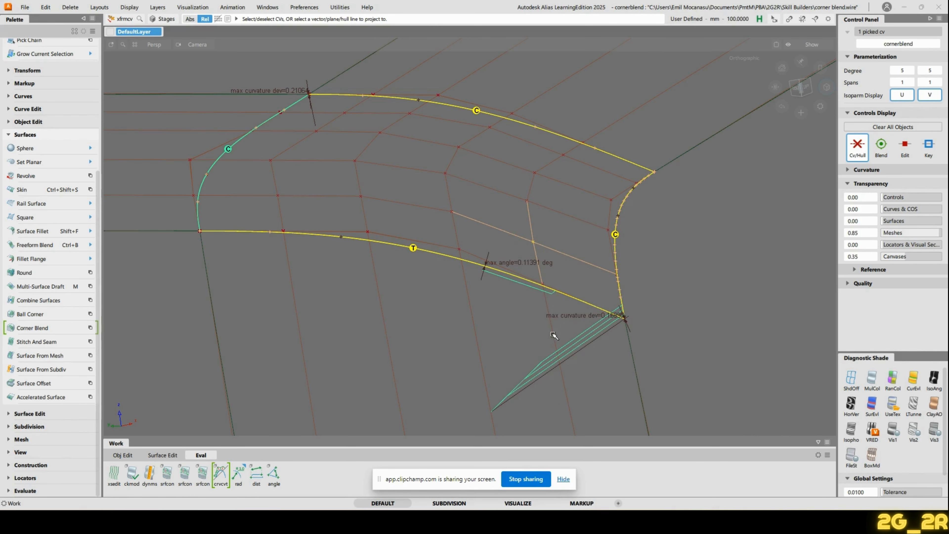
key("ctrl+z")
left_click(453, 213)
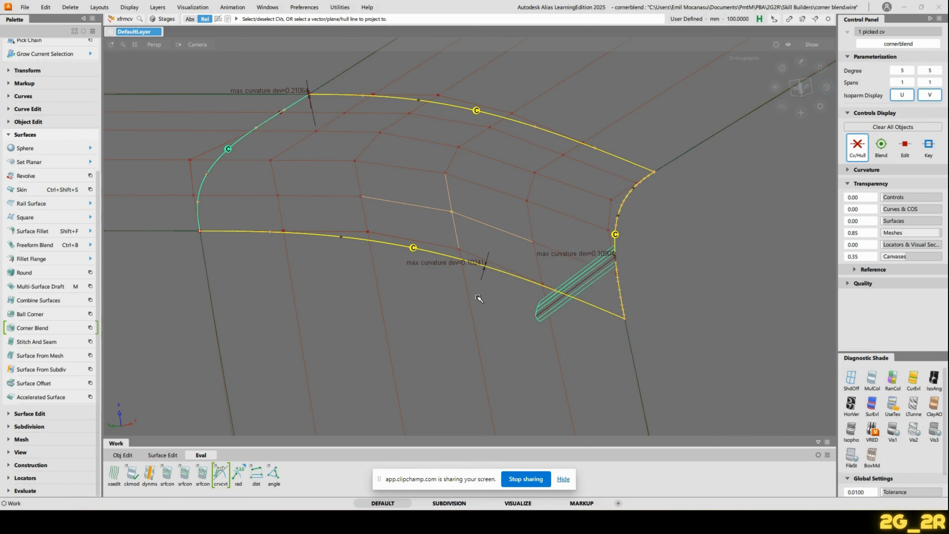
Try to slide the lower-row interior CV nearest the open edge along its hull.
left_click(533, 243)
key("space")
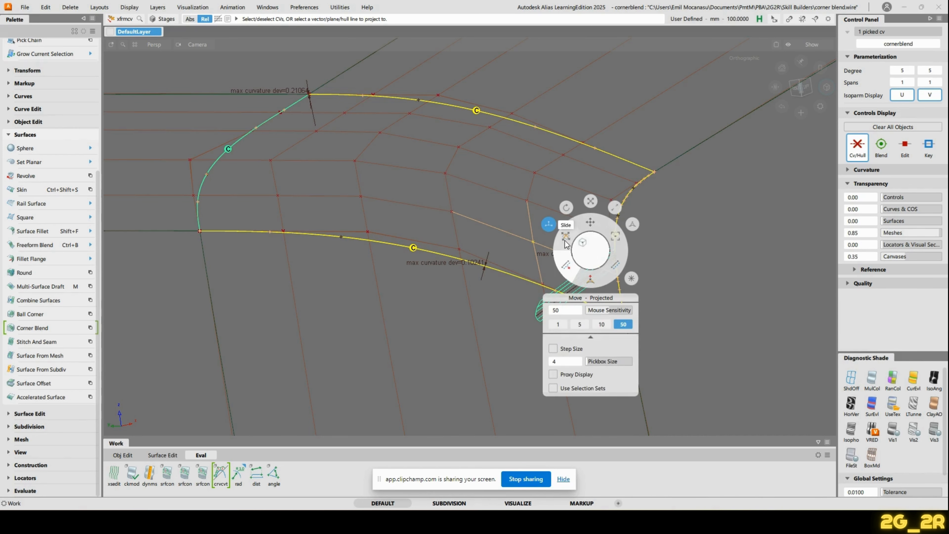
left_click(549, 225)
mouse_move(702, 311)
left_mouse_down()
mouse_move(703, 284)
mouse_move(707, 323)
left_mouse_up()
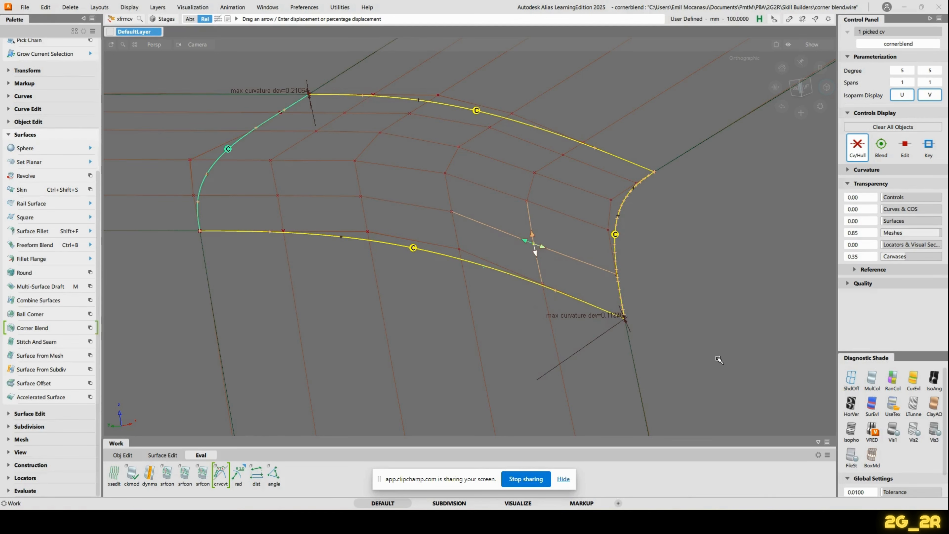
left_click_drag(731, 339, 580, 282, "alt+shift")
key("space")
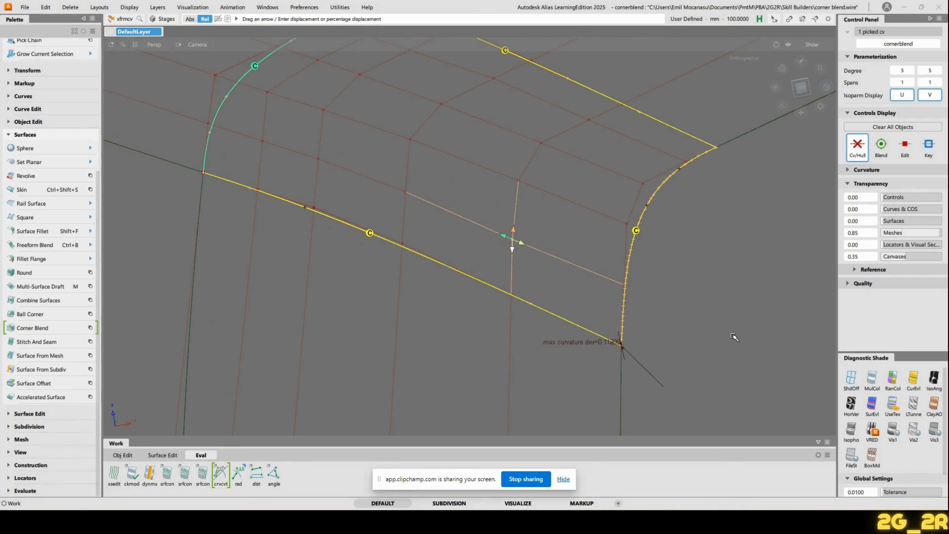
Move the lower-row interior CV nearest the open edge in the normal/U/V mode to restore curvature continuity along the lower long edge.
key("space")
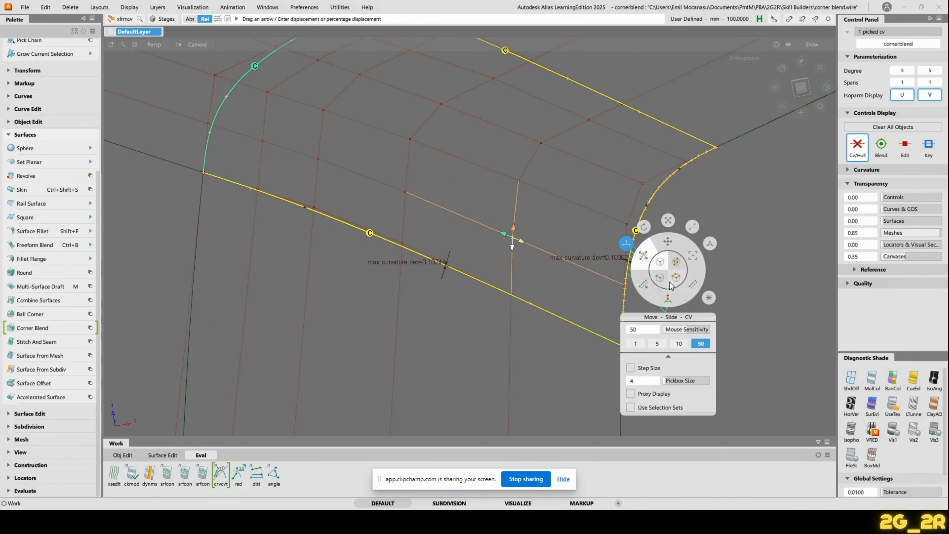
left_click(674, 300)
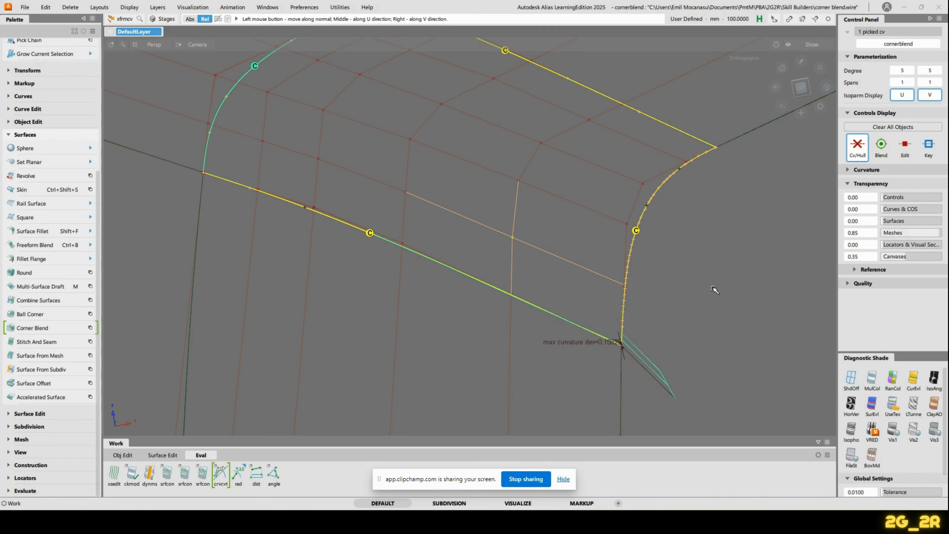
left_click_drag(712, 289, 552, 232, "alt+shift")
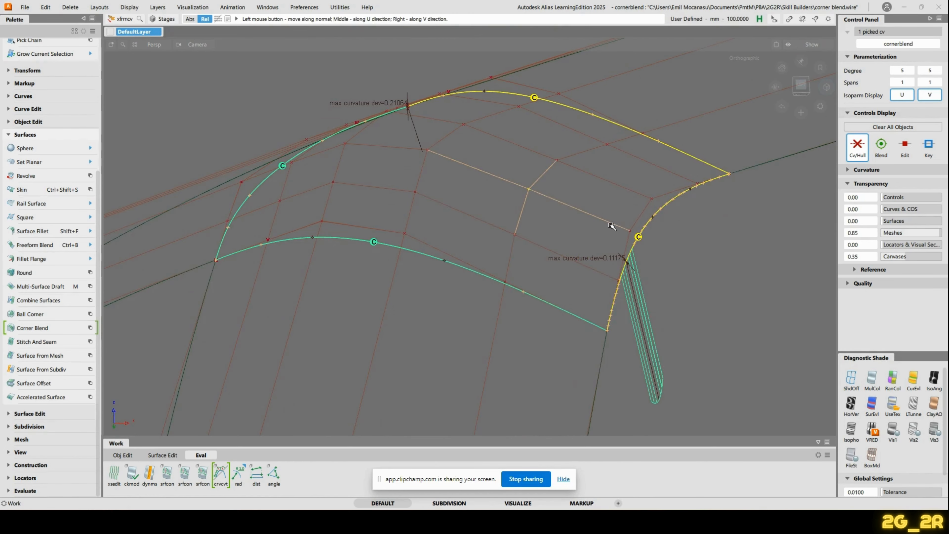
Adjust the second-row CVs beside the blend's upper corner with slide and projected moves to lower the curvature deviation there.
left_click_drag(612, 226, 653, 393, "alt+shift")
right_click_drag(478, 270, 612, 259, "alt+shift")
left_click_drag(612, 260, 665, 335, "alt+shift")
middle_click_drag(664, 334, 606, 297, "alt+shift")
left_click_drag(582, 302, 650, 282, "ctrl+shift")
left_click(619, 317)
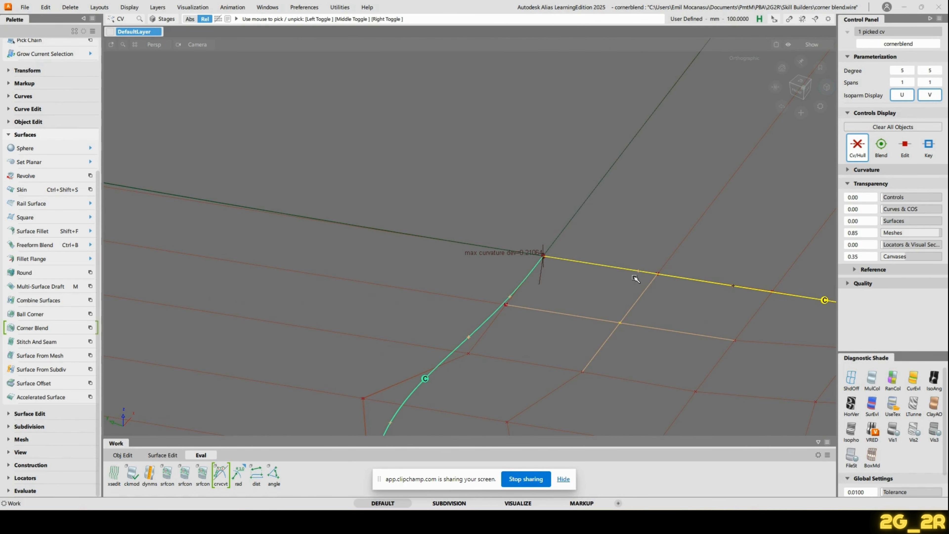
middle_click_drag(634, 280, 603, 298, "ctrl+shift")
left_click(606, 267)
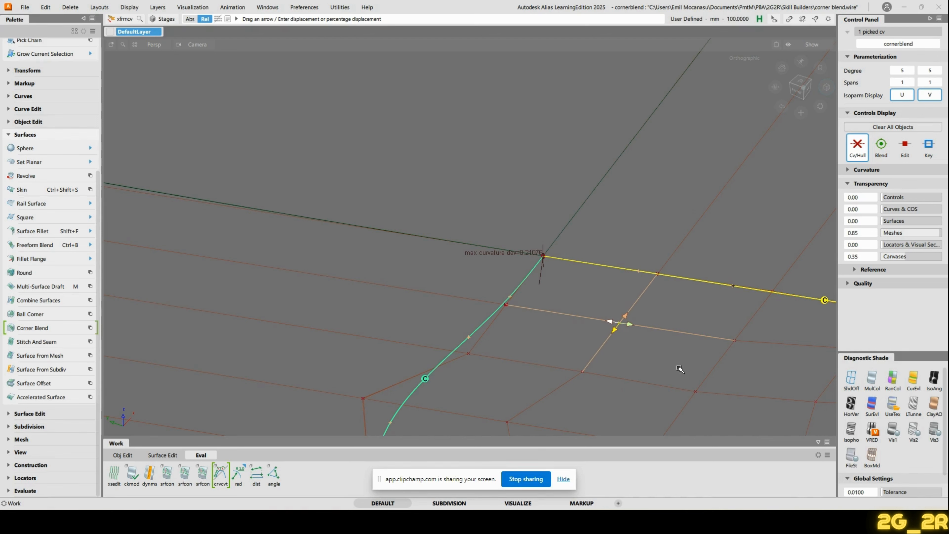
right_click_drag(661, 306, 652, 239)
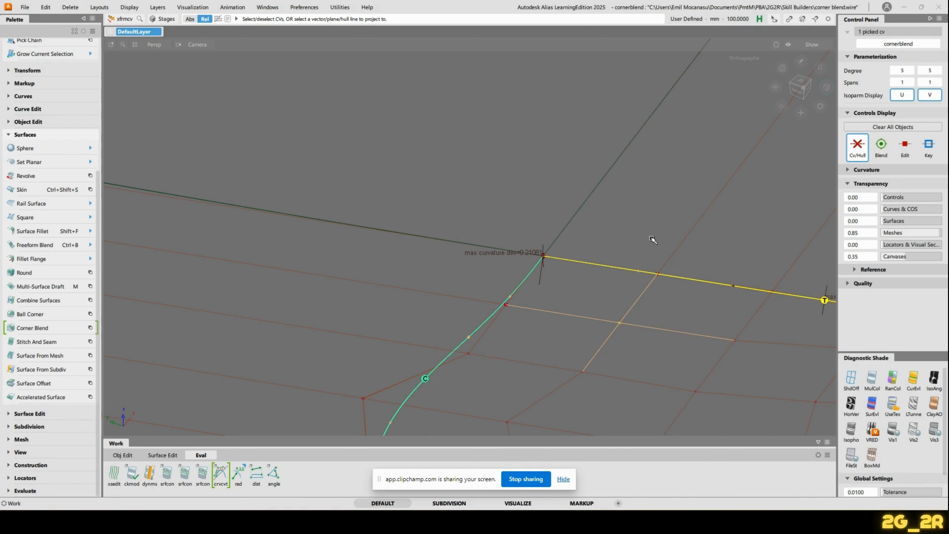
right_click_drag(710, 245, 626, 257, "alt+shift")
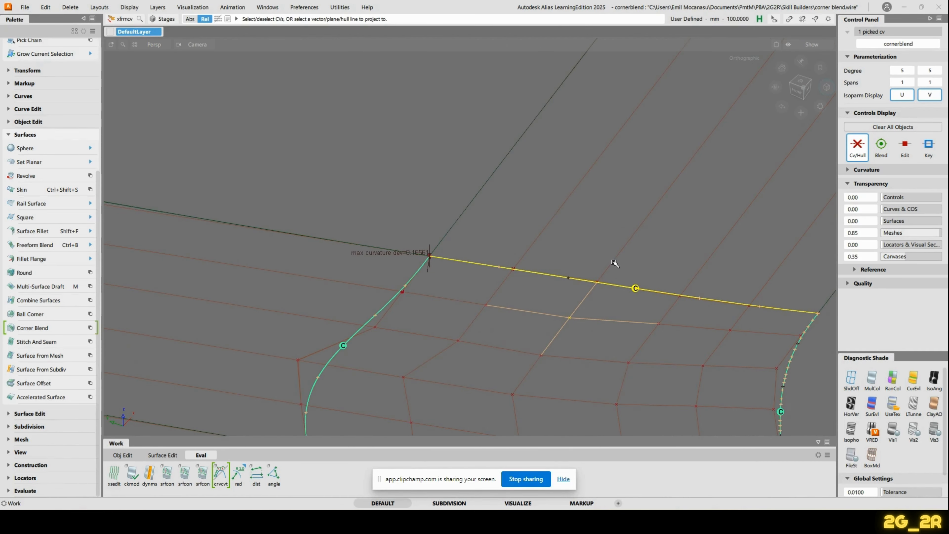
Edit the alignment history of the long side surface meeting the blend's upper corner and set its explicit U degree to 7.
left_click_drag(592, 263, 594, 229, "ctrl+shift")
left_click_drag(396, 195, 370, 264, "alt+shift")
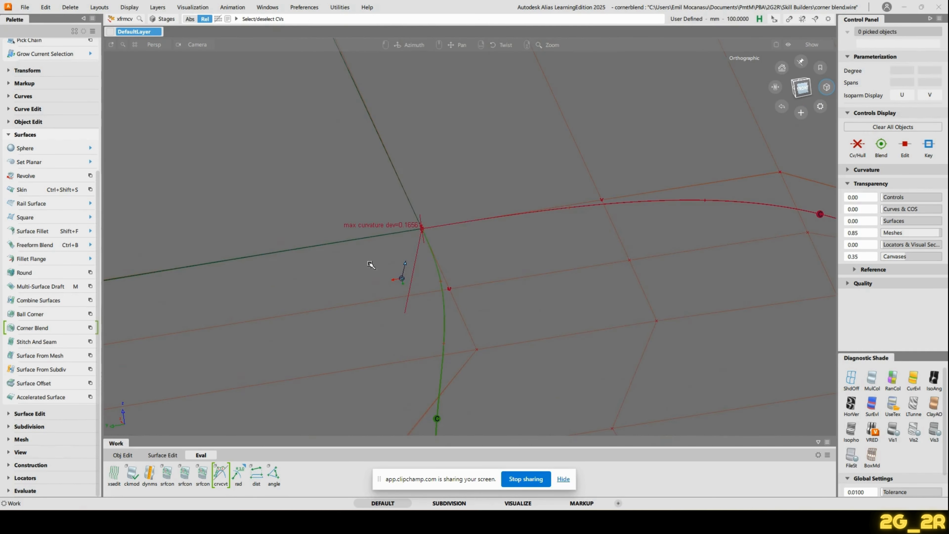
left_click_drag(414, 231, 552, 283, "alt+shift")
key("ctrl+q")
left_click(553, 284)
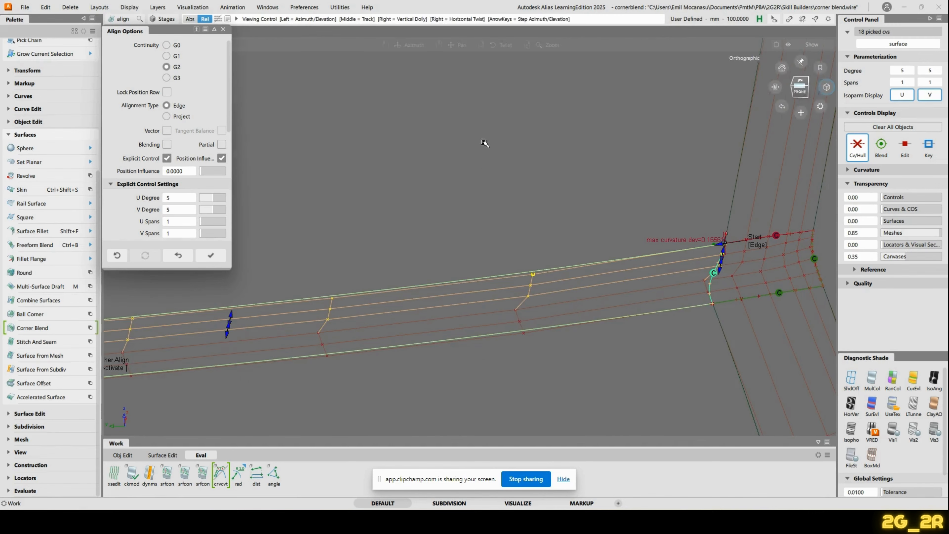
left_click_drag(485, 143, 497, 188, "alt+shift")
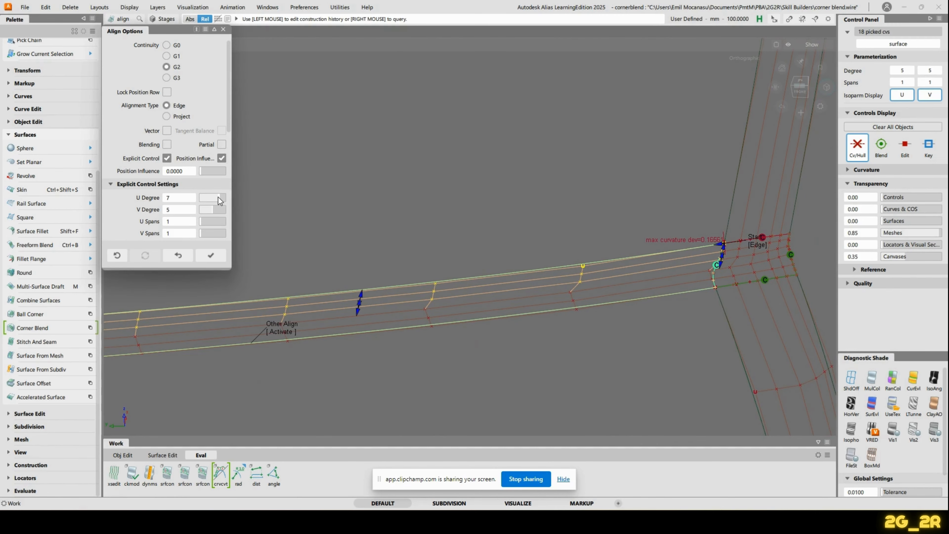
middle_click_drag(454, 247, 584, 200, "alt+shift")
Examine the upper corner closely where the blend and both adjoining surfaces meet, then clear the selection.
left_click_drag(440, 300, 572, 232, "alt+shift")
middle_click_drag(572, 232, 486, 186, "alt+shift")
right_click_drag(501, 313, 613, 261, "alt+shift")
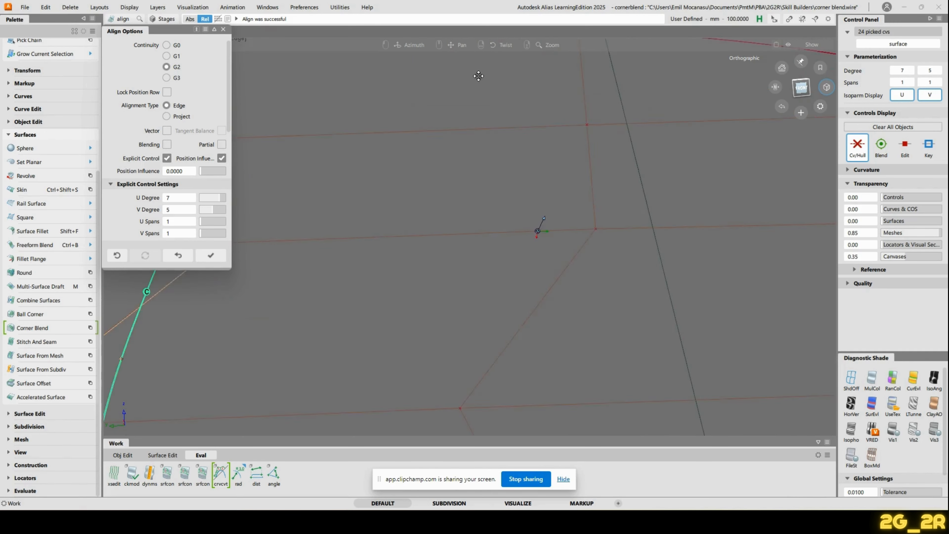
middle_click_drag(262, 142, 445, 165, "alt+shift")
right_click_drag(447, 144, 691, 195, "alt+shift")
middle_click_drag(721, 180, 528, 189, "alt+shift")
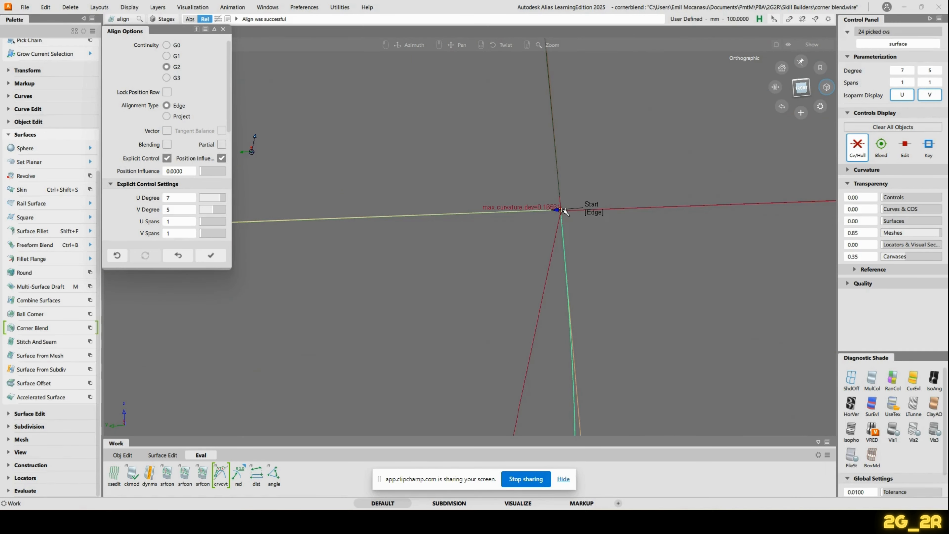
right_click_drag(564, 211, 619, 150, "alt+shift")
right_click_drag(562, 284, 535, 196, "alt+shift")
left_click_drag(532, 200, 618, 250, "alt+shift")
left_click_drag(500, 186, 506, 129, "ctrl+shift")
right_click_drag(566, 152, 556, 171, "alt+shift")
left_click_drag(556, 171, 504, 248, "alt+shift")
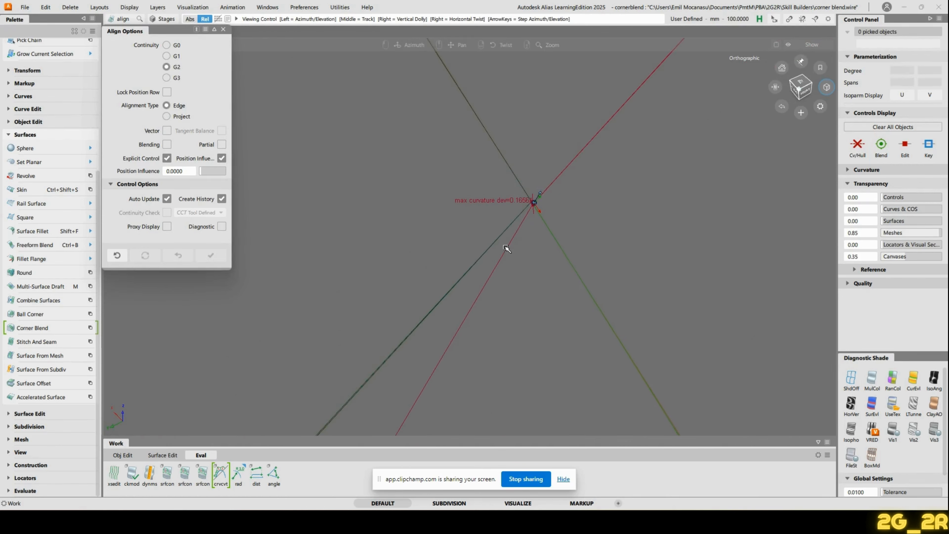
Open the alignment settings of surface#2 along the blend's upper edge and inspect its hulls around the corner.
left_click_drag(562, 185, 514, 200, "alt+shift")
left_click(513, 160)
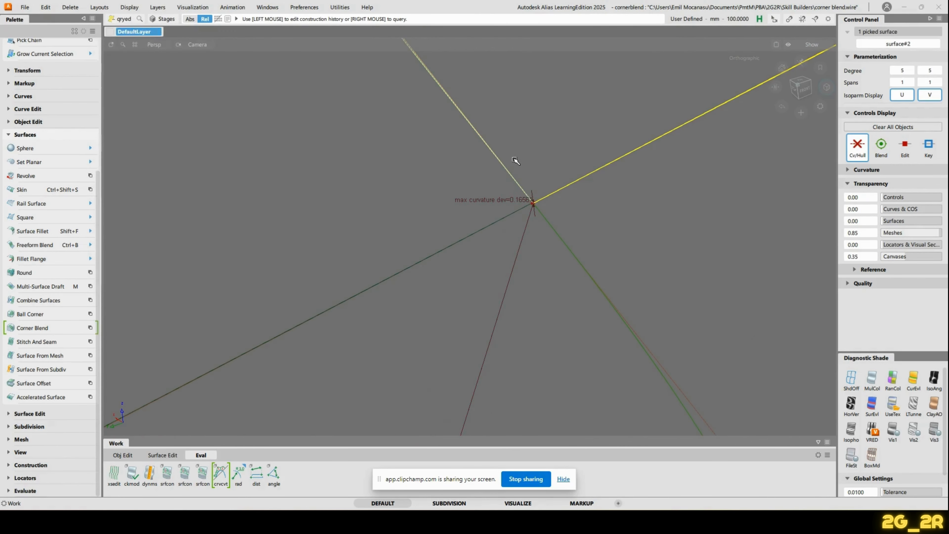
left_click_drag(583, 191, 549, 105, "alt+shift")
right_click_drag(549, 106, 574, 167, "alt+shift")
left_click_drag(517, 163, 475, 224, "alt+shift")
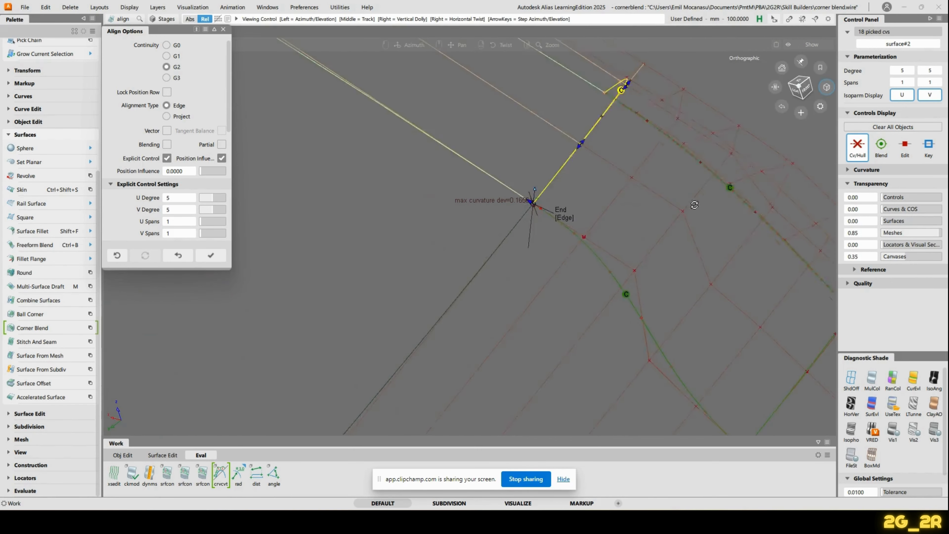
right_click_drag(474, 225, 451, 278, "alt+shift")
left_click_drag(452, 278, 472, 268, "alt+shift")
left_click(579, 132)
right_click_drag(553, 249, 551, 167, "alt+shift")
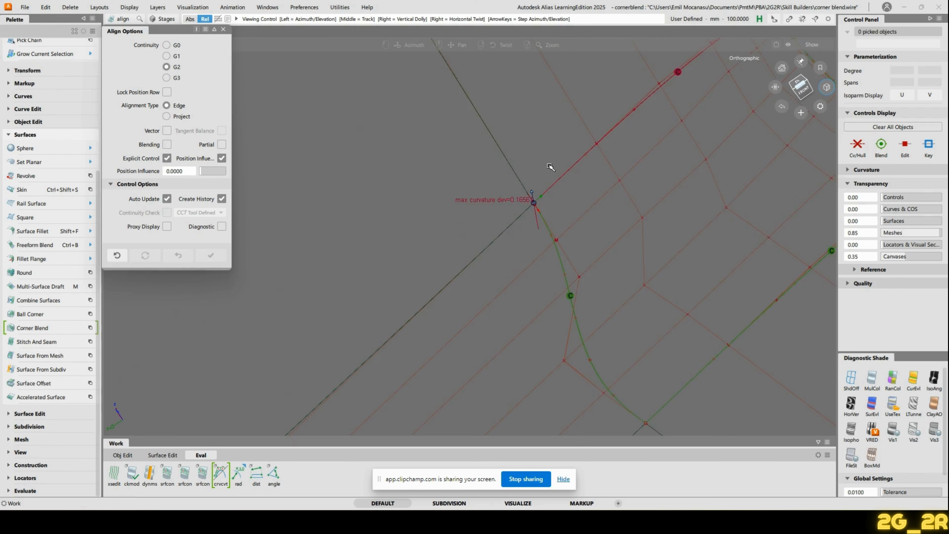
Delete the construction history of surface#2 above the blend's upper edge.
middle_click_drag(551, 168, 532, 210, "alt+shift")
right_click_drag(530, 210, 530, 234, "ctrl+shift")
left_click(551, 273)
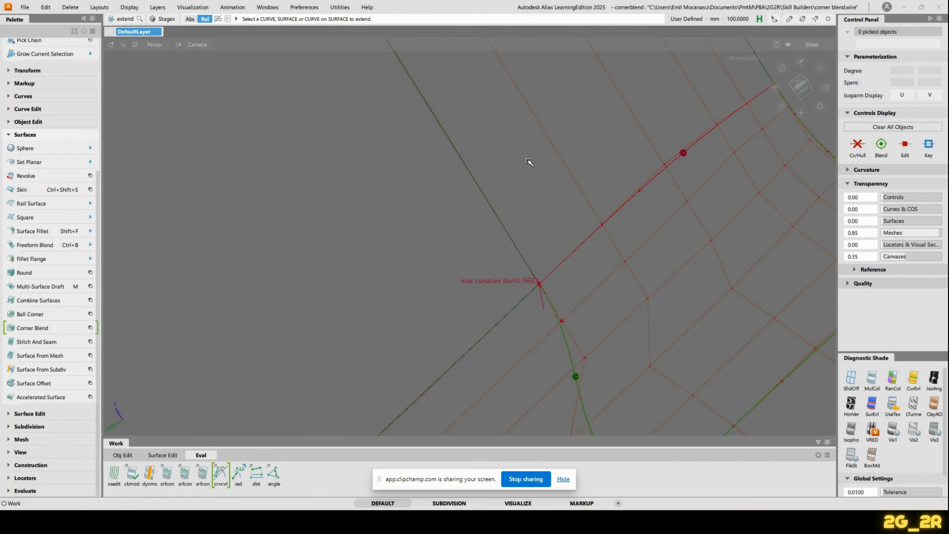
mouse_move(528, 160)
left_mouse_down("ctrl+shift")
mouse_move(547, 161)
mouse_move(530, 179)
left_mouse_up("ctrl+shift")
left_click(530, 178)
middle_click_drag(518, 164, 583, 153, "ctrl+shift")
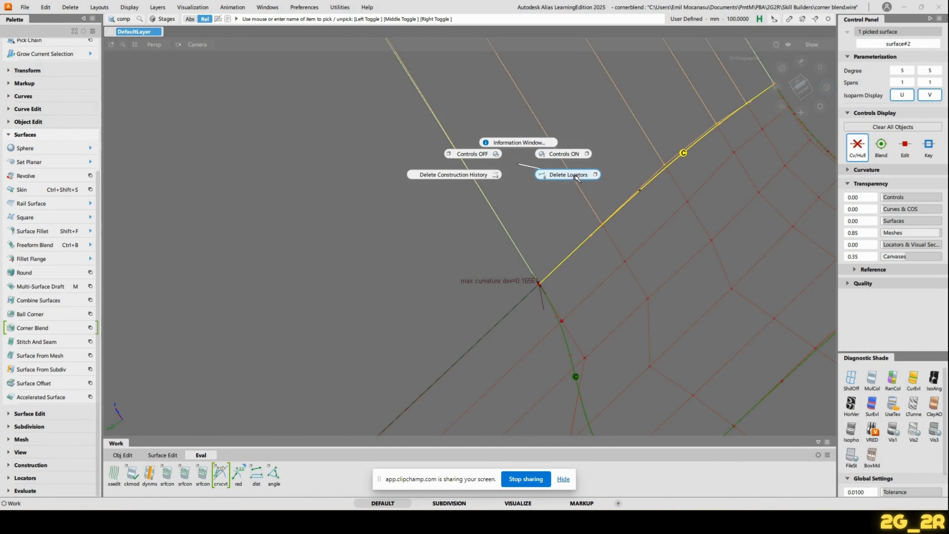
middle_click_drag(480, 175, 480, 175, "ctrl+shift")
key("Return")
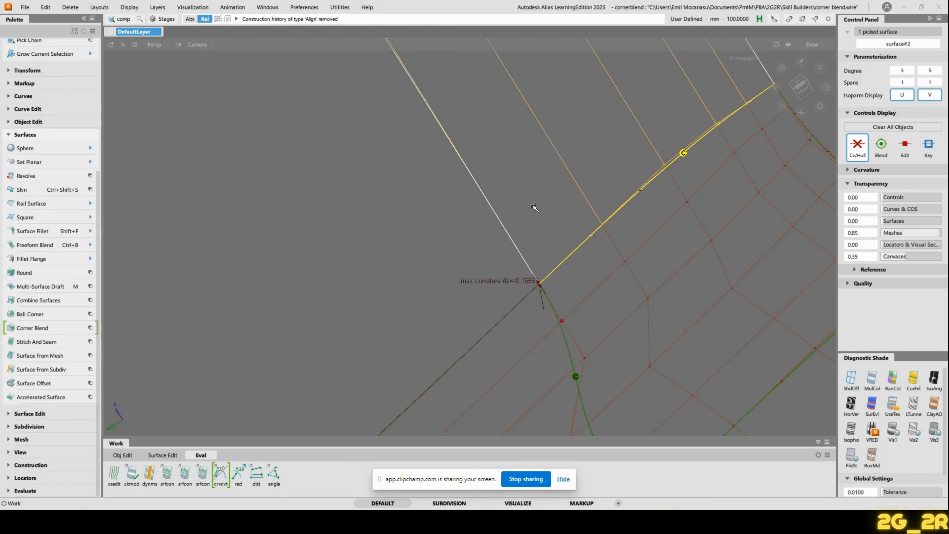
Realign surface#2's side edge with G2 edge alignment, explicit control and a position influence of 1.0.
left_click_drag(535, 207, 580, 266, "ctrl+shift")
right_click_drag(460, 175, 412, 167, "ctrl+shift")
left_click(488, 201)
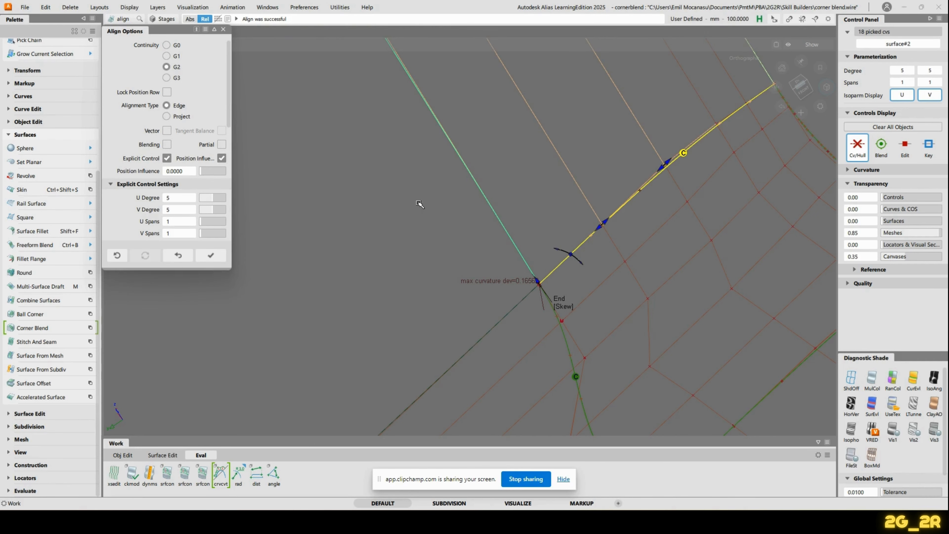
left_click_drag(203, 174, 229, 174)
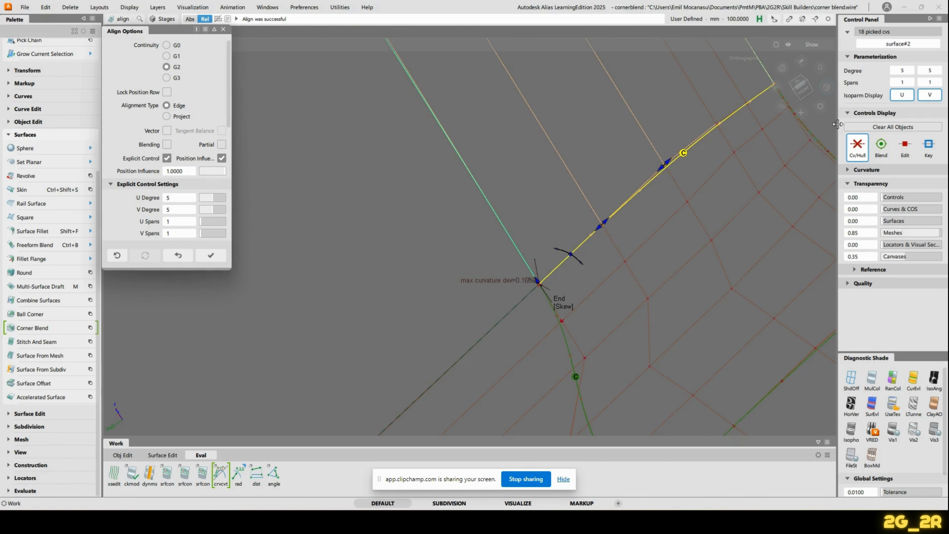
left_click_drag(584, 72, 454, 198, "alt+shift")
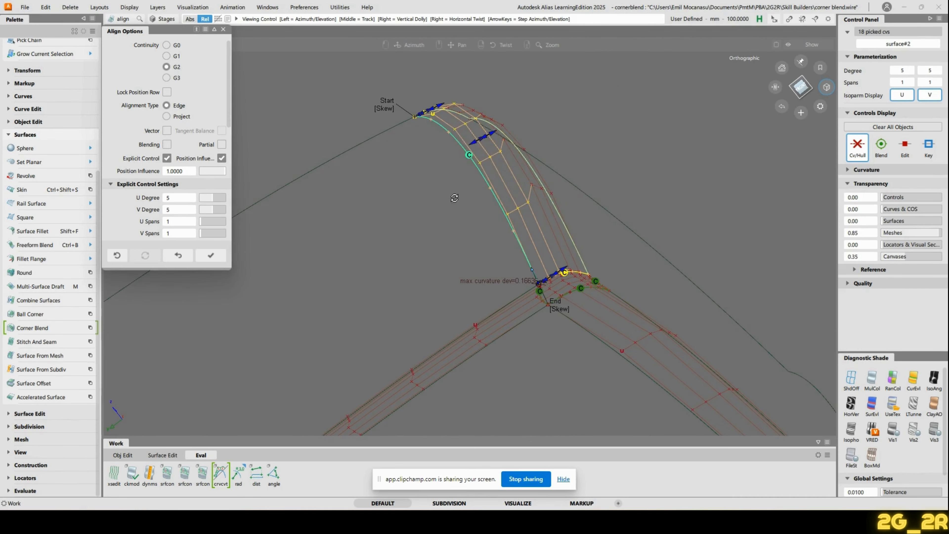
left_click(568, 342)
Inspect the blend's upper corner at close range for position gaps and curvature deviation between the surfaces.
mouse_move(554, 378)
left_mouse_down("alt+shift")
mouse_move(507, 346)
mouse_move(562, 375)
left_mouse_up("alt+shift")
right_click_drag(601, 354, 555, 202, "alt+shift")
middle_click_drag(555, 202, 568, 430, "alt+shift")
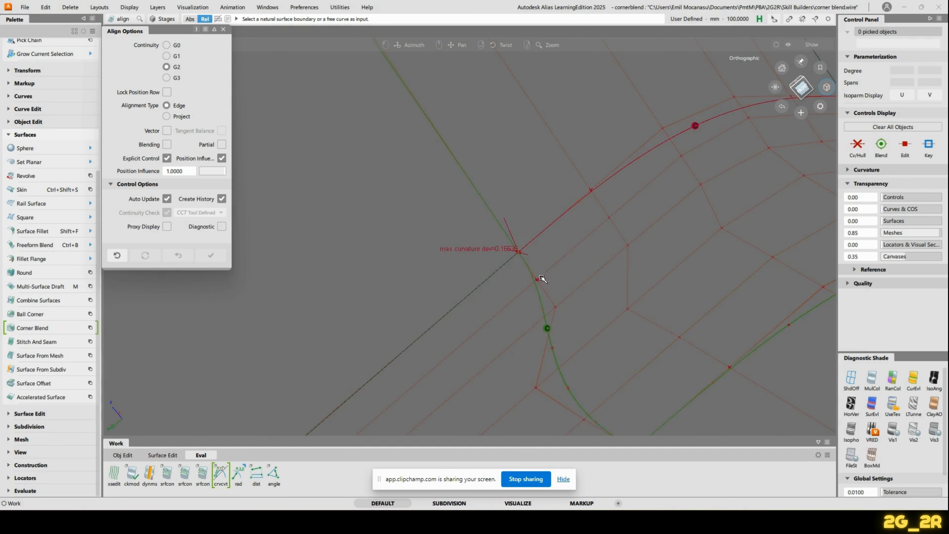
right_click_drag(543, 263, 538, 202, "alt+shift")
middle_click_drag(486, 230, 538, 265, "alt+shift")
right_click_drag(496, 381, 487, 232, "alt+shift")
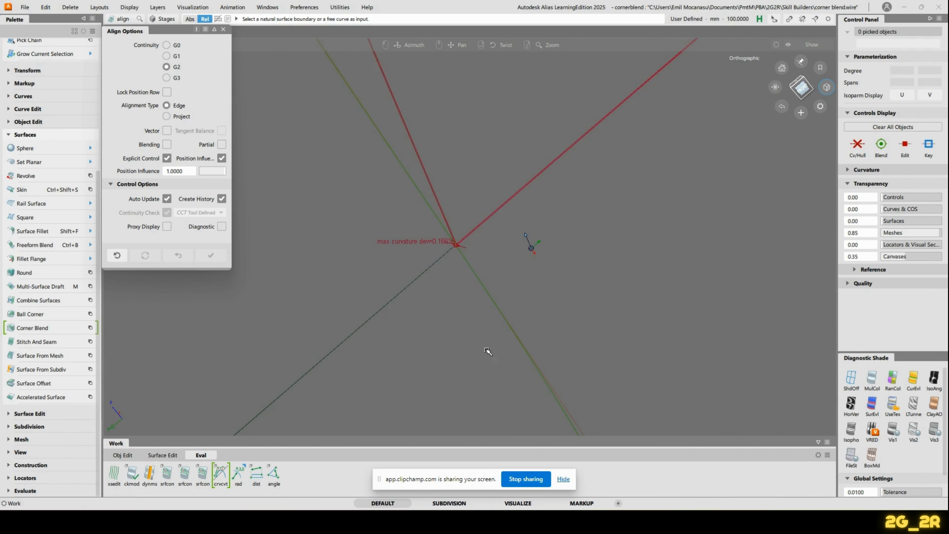
right_click_drag(488, 352, 464, 256, "alt+shift")
left_click(374, 255, "alt+shift")
left_click_drag(373, 255, 426, 235, "alt+shift")
middle_click_drag(389, 285, 597, 347, "alt+shift")
right_click_drag(597, 346, 559, 238, "alt+shift")
Snap the blend's upper corner CV onto the coinciding corner of the adjoining surfaces and clear the selection.
left_click_drag(560, 239, 524, 258, "ctrl+shift")
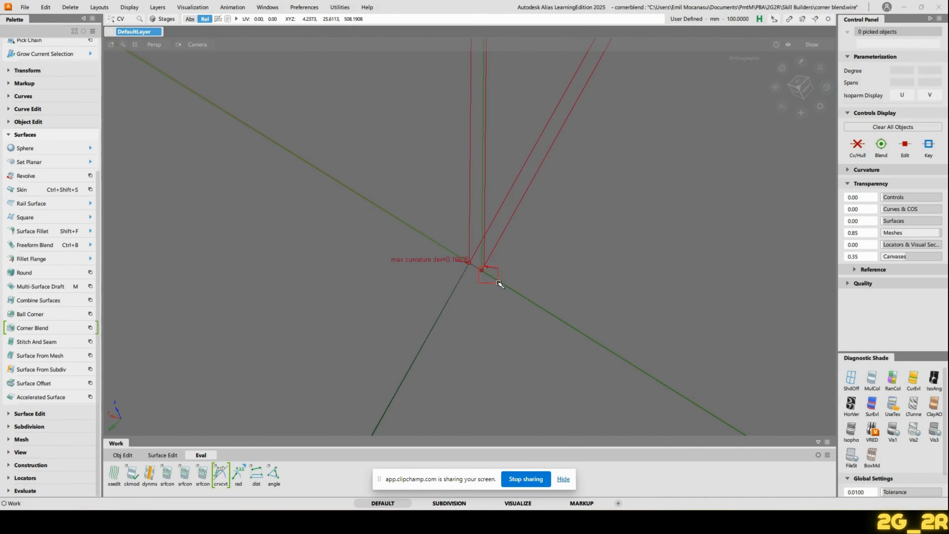
left_click(485, 273)
key("t")
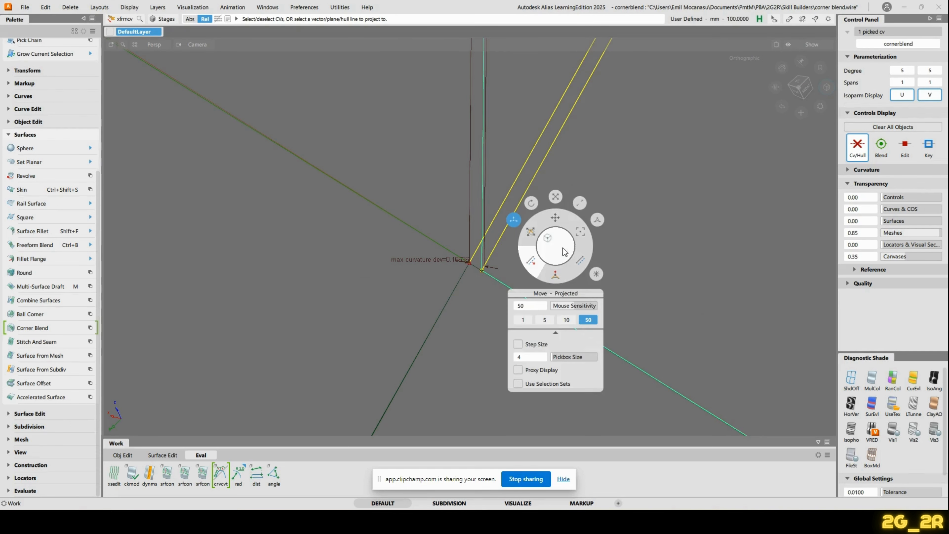
left_click(555, 224)
left_click(446, 272, "ctrl")
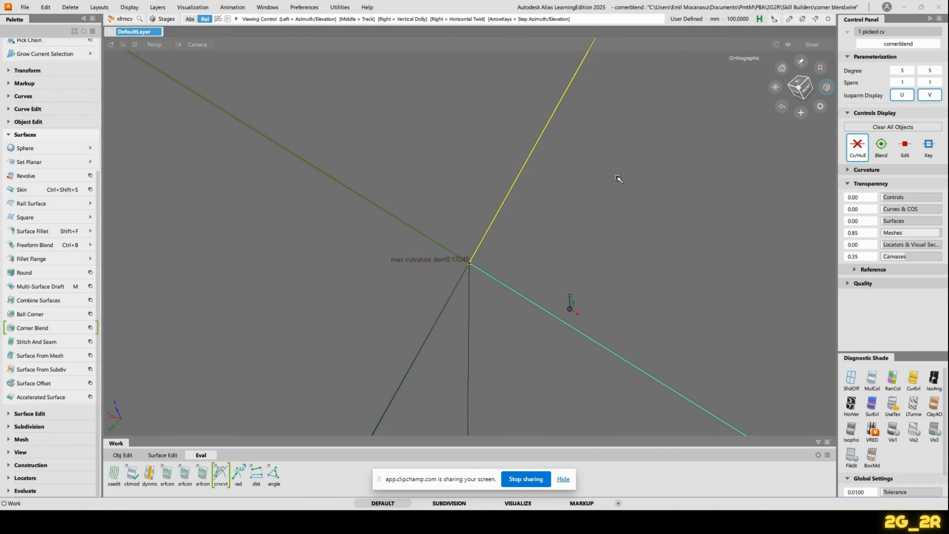
right_click_drag(617, 177, 605, 359, "alt+shift")
left_click_drag(664, 208, 555, 284, "alt+shift")
middle_click_drag(556, 294, 400, 271, "alt+shift")
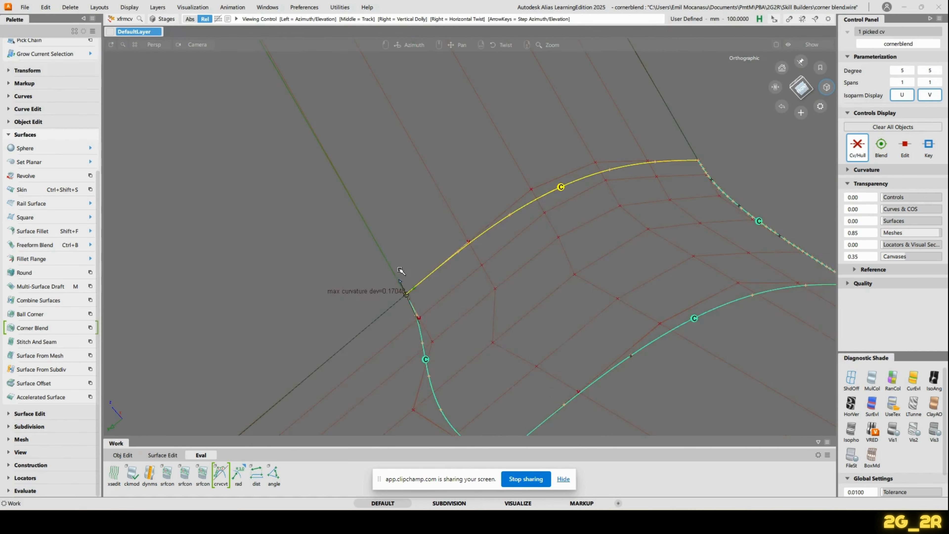
left_click_drag(598, 299, 434, 346, "alt+shift")
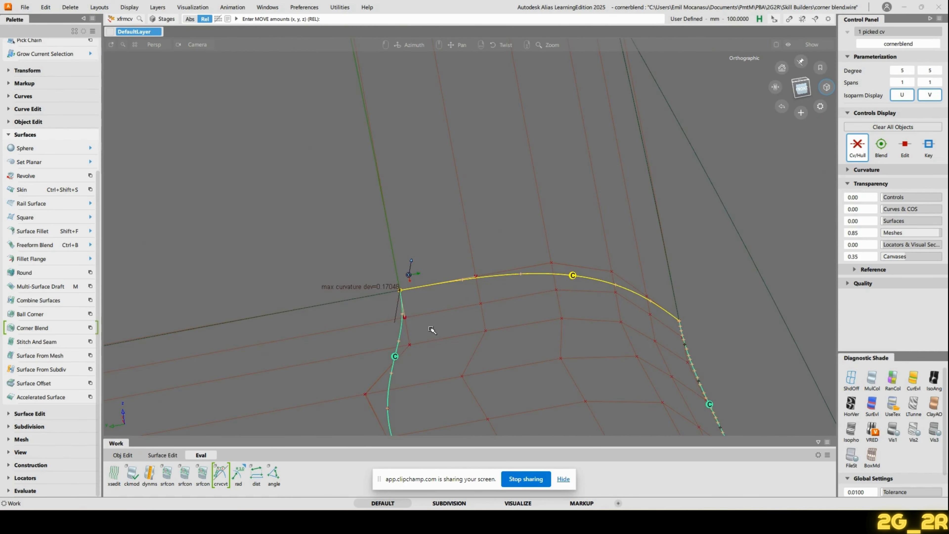
right_click_drag(433, 330, 451, 237, "alt+shift")
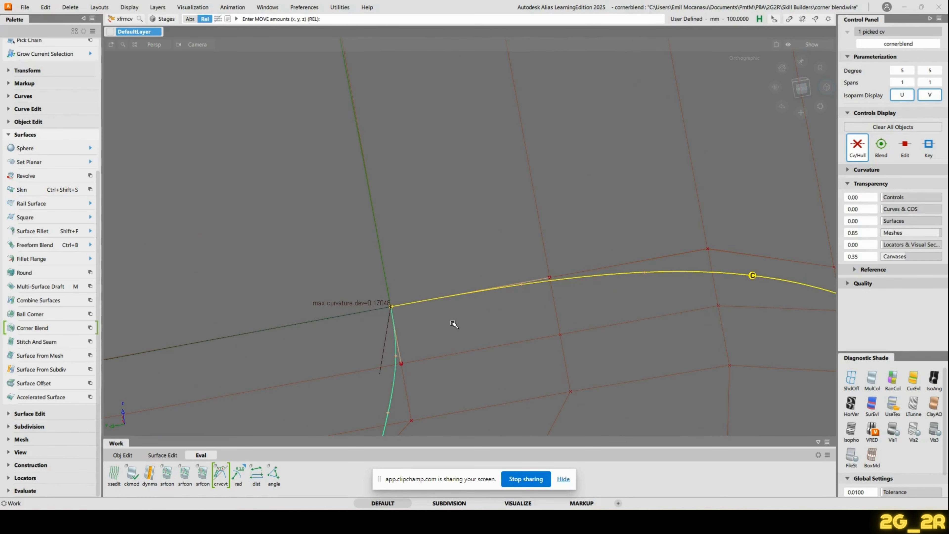
left_click_drag(445, 324, 446, 232, "ctrl+shift")
Reopen surface#2's alignment settings to check its G2 edge alignment beside the upper corner.
middle_click_drag(413, 259, 451, 245, "alt+shift")
key("q")
left_click(451, 244)
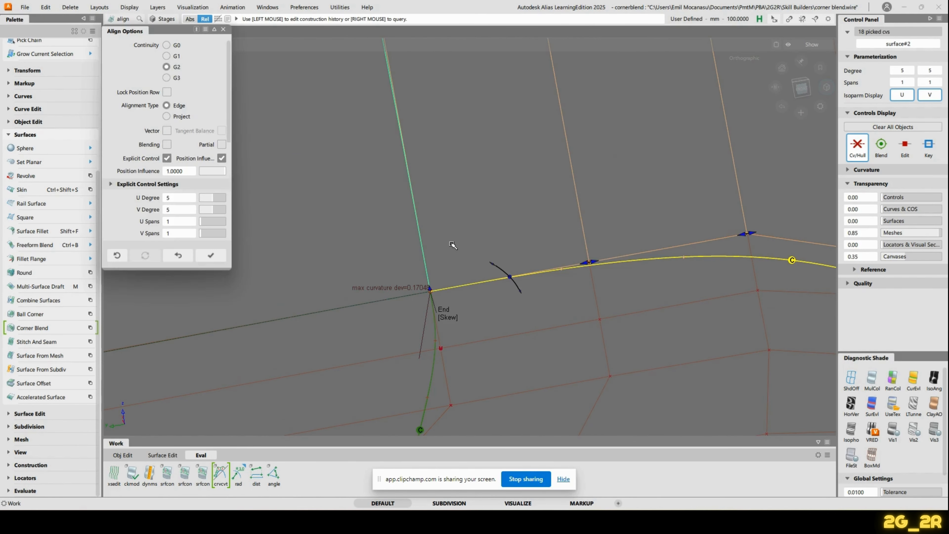
right_click_drag(467, 137, 471, 229, "alt+shift")
Slide the blend's interior CV diagonally next to the upper corner along its hull to lower the curvature deviation.
left_click_drag(406, 297, 522, 213, "alt+shift")
left_click_drag(590, 265, 555, 290, "alt+shift")
left_click_drag(555, 289, 586, 314)
left_click_drag(587, 315, 551, 318, "alt+shift")
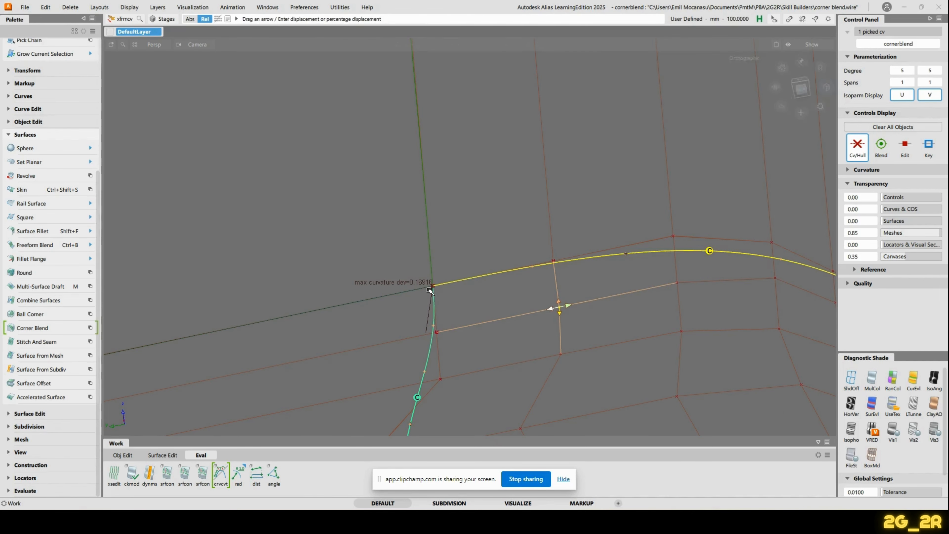
Move the interior CV next to the upper corner in the normal/U/V mode to lower the corner's curvature deviation further.
left_click_drag(490, 353, 481, 314, "alt+shift")
right_click(466, 301)
left_click(467, 329)
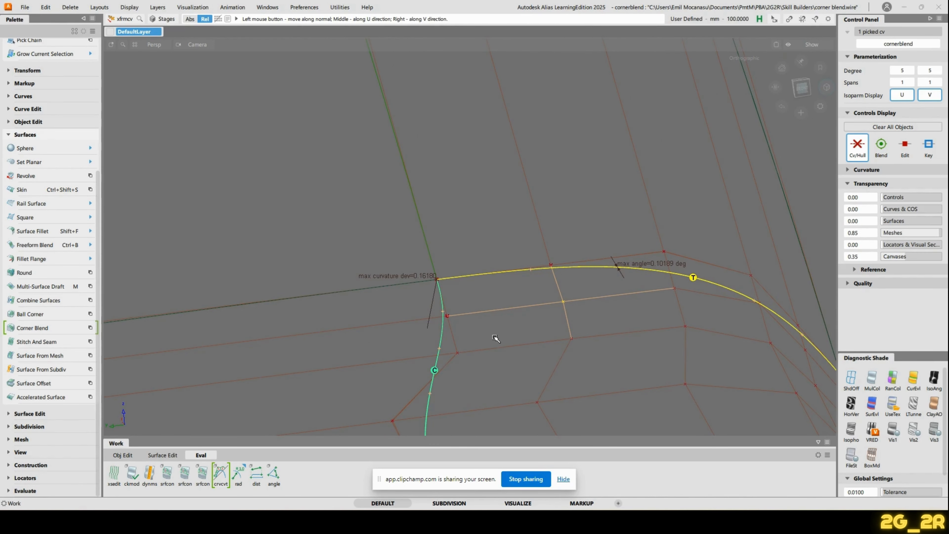
mouse_move(501, 324)
left_mouse_down("alt+shift")
mouse_move(482, 290)
mouse_move(496, 272)
mouse_move(539, 285)
mouse_move(488, 336)
left_mouse_up("alt+shift")
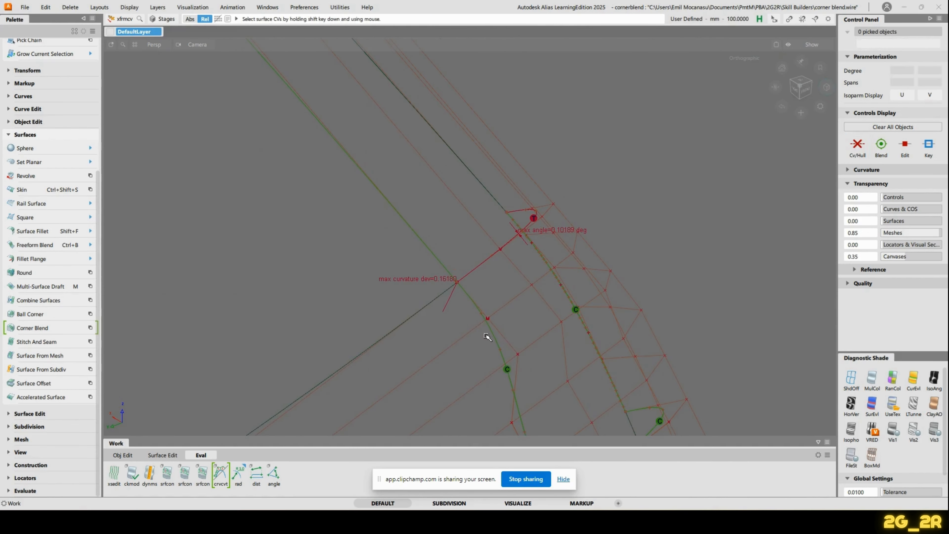
Check the long side surface's alignment settings and examine the hulls along the blend's upper edge.
left_click(472, 332)
left_click_drag(536, 163, 521, 294, "alt+shift")
left_click_drag(527, 285, 546, 186, "ctrl+shift")
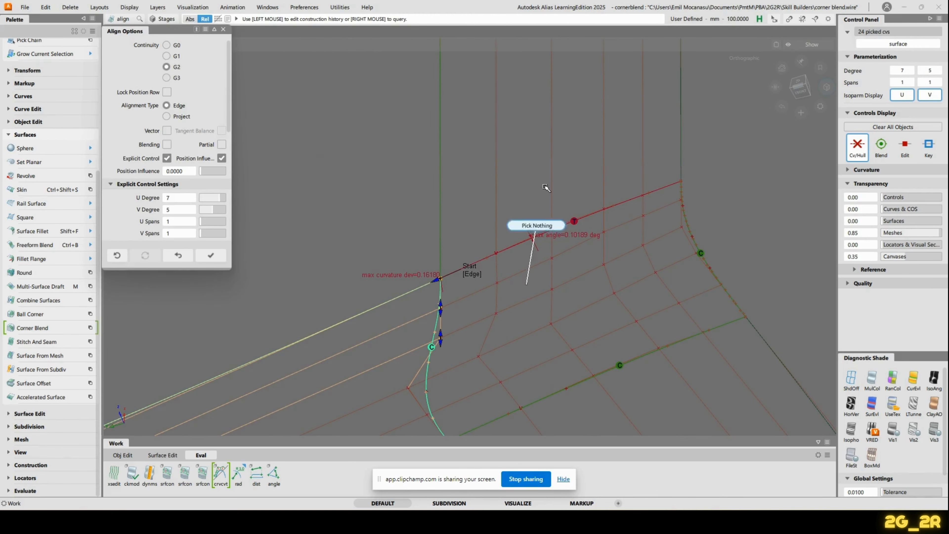
left_click_drag(619, 278, 547, 286, "alt+shift")
middle_click_drag(547, 286, 521, 257, "alt+shift")
left_click_drag(472, 198, 523, 210, "alt+shift")
middle_click_drag(472, 144, 521, 225, "alt+shift")
left_click_drag(522, 225, 630, 251, "alt+shift")
left_click_drag(483, 232, 511, 272, "alt+shift")
right_click_drag(511, 271, 525, 211, "alt+shift")
Move the next second-row CV along the upper edge in the normal/U/V mode to restore curvature continuity there.
left_click_drag(523, 211, 638, 267, "alt+shift")
left_click_drag(637, 266, 649, 279)
left_click(610, 305)
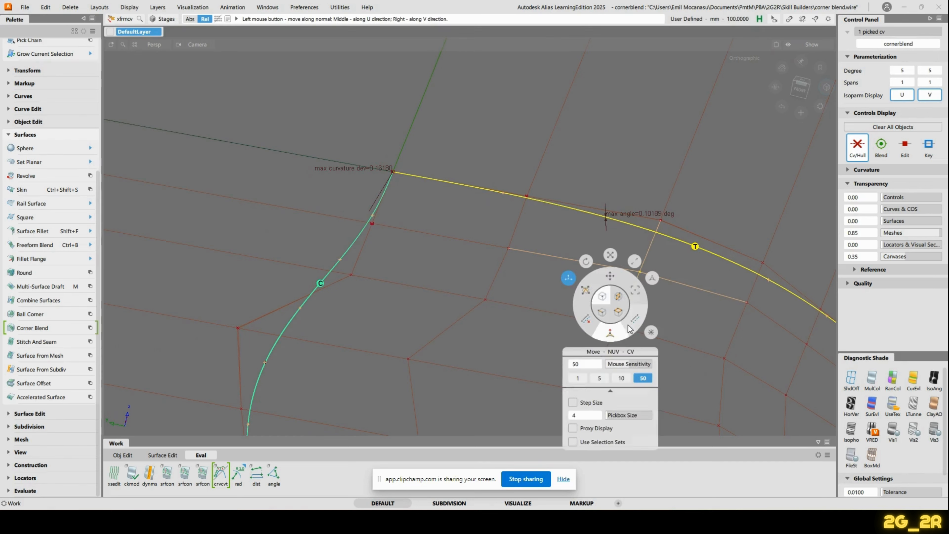
left_click(613, 338)
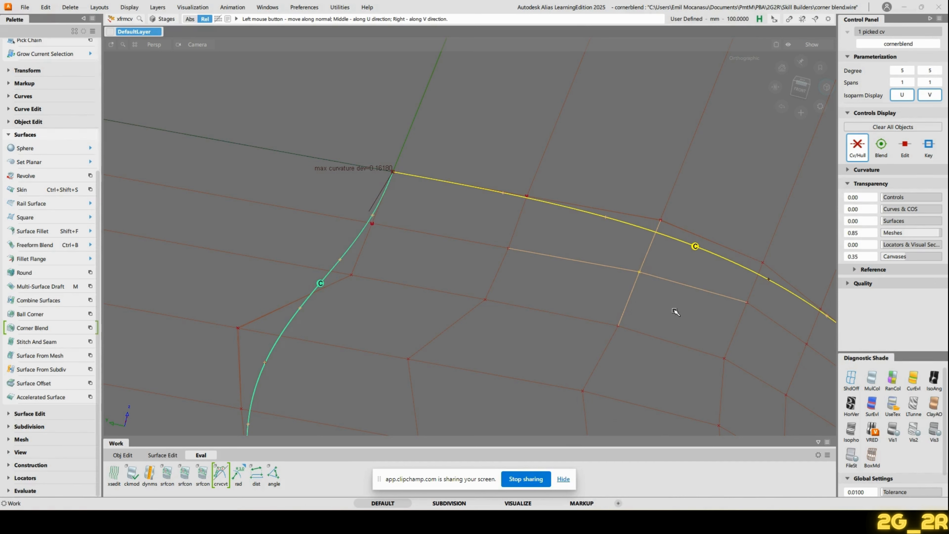
left_click_drag(682, 312, 713, 244, "alt+shift")
middle_click_drag(774, 318, 699, 301, "alt+shift")
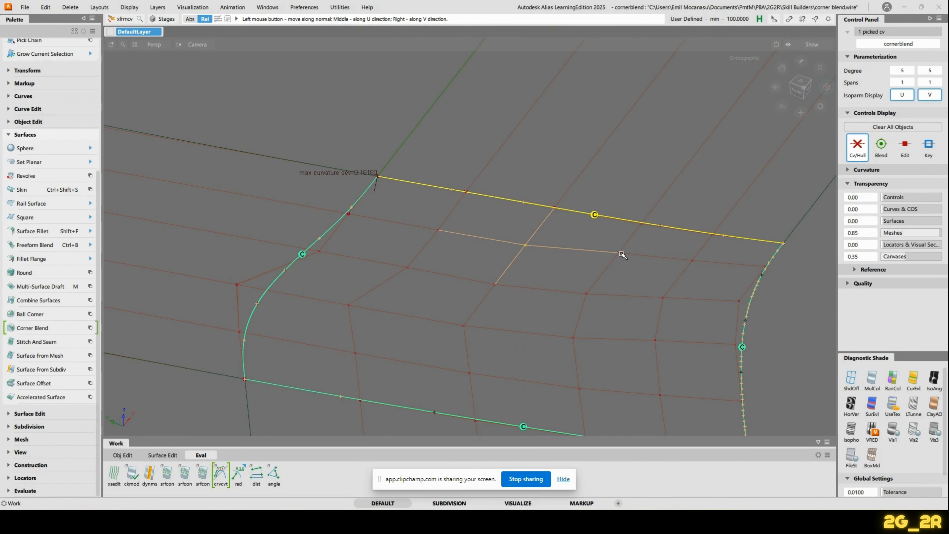
Slide the second-row CV near the far end of the blend's upper edge along its hull.
key("q")
left_click(619, 234)
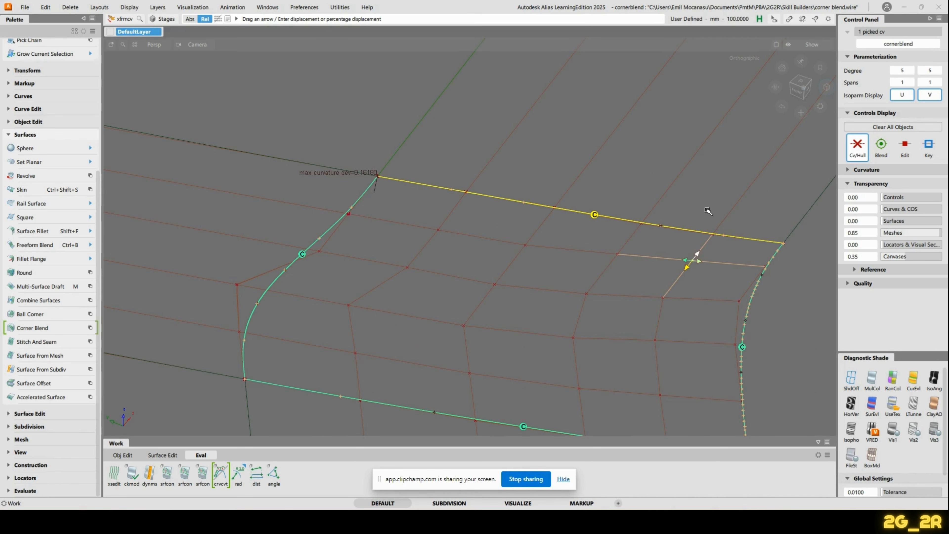
left_click_drag(663, 301, 513, 255, "alt+shift")
Slide the second-row CV beside the blend's upper corner along its hull.
left_click_drag(447, 258, 464, 242, "alt+shift")
right_click_drag(463, 241, 480, 237, "alt+shift")
middle_click_drag(480, 237, 507, 287, "alt+shift")
left_click_drag(507, 287, 645, 238, "alt+shift")
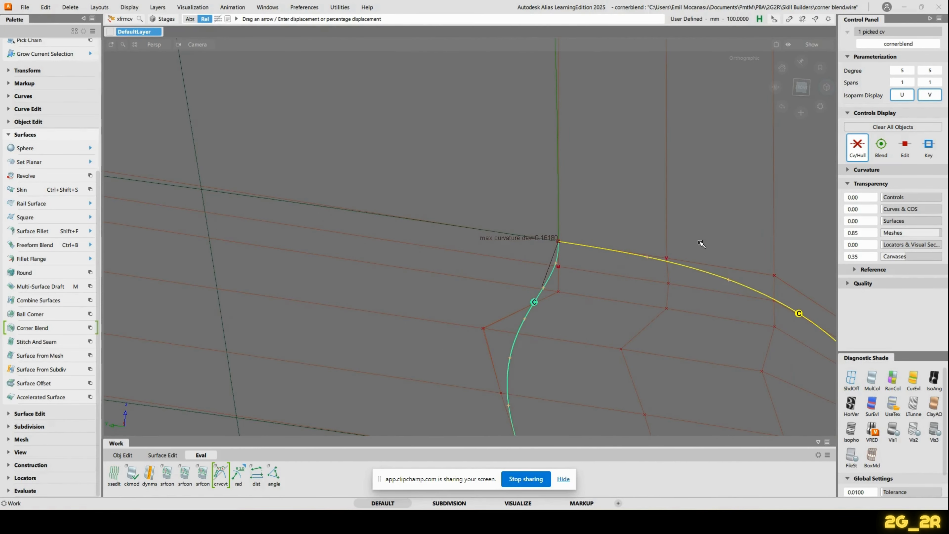
left_click_drag(527, 233, 431, 212, "alt+shift")
left_click(339, 191)
right_click_drag(445, 208, 487, 205, "alt+shift")
left_click_drag(487, 206, 613, 295, "alt+shift")
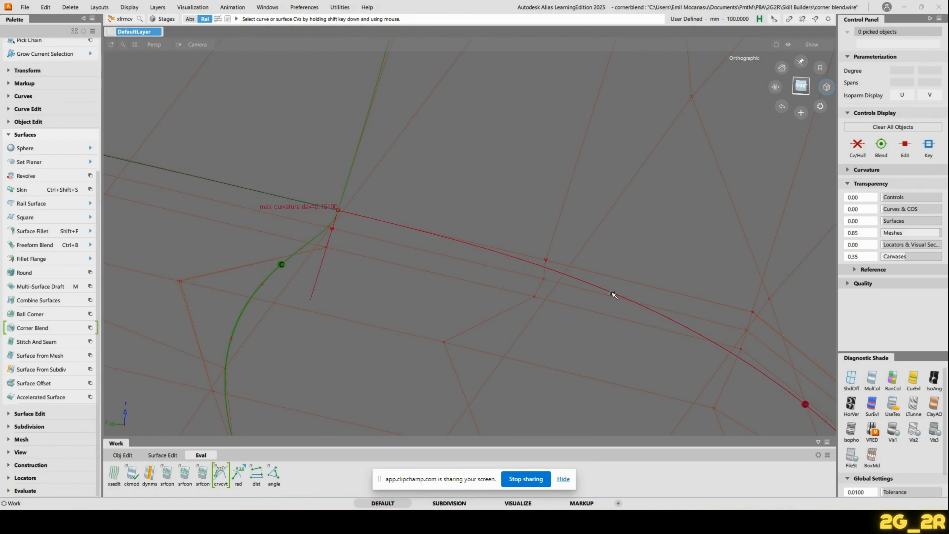
left_click(541, 278, "shift")
key("t")
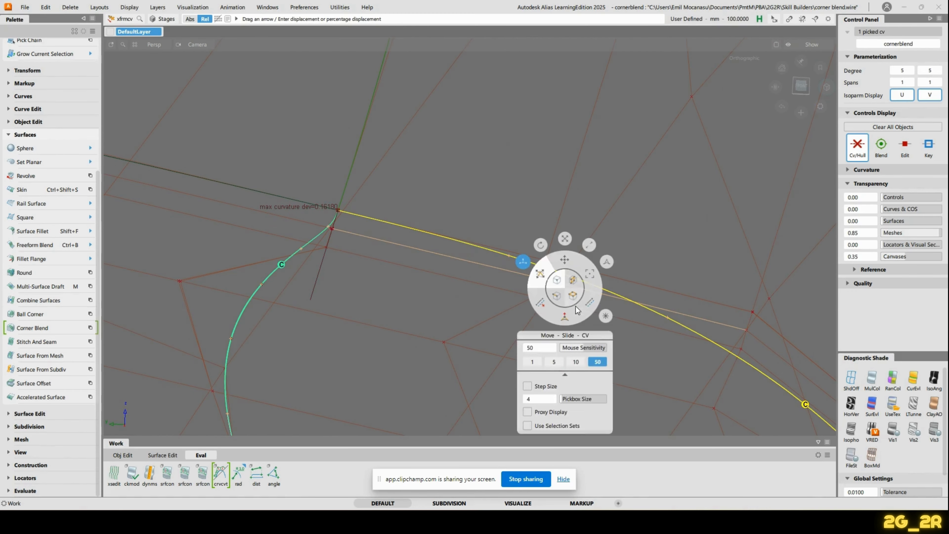
left_click(538, 306)
mouse_move(558, 224)
left_mouse_down()
mouse_move(572, 229)
mouse_move(567, 303)
mouse_move(619, 269)
left_mouse_up()
Reselect the second-row CV beside the upper corner and move it in the normal/U/V mode to reduce the curvature deviation.
right_click_drag(657, 232, 624, 244, "alt+shift")
left_click_drag(624, 243, 706, 356, "alt+shift")
left_click_drag(334, 286, 486, 289, "ctrl+shift")
left_click(430, 274)
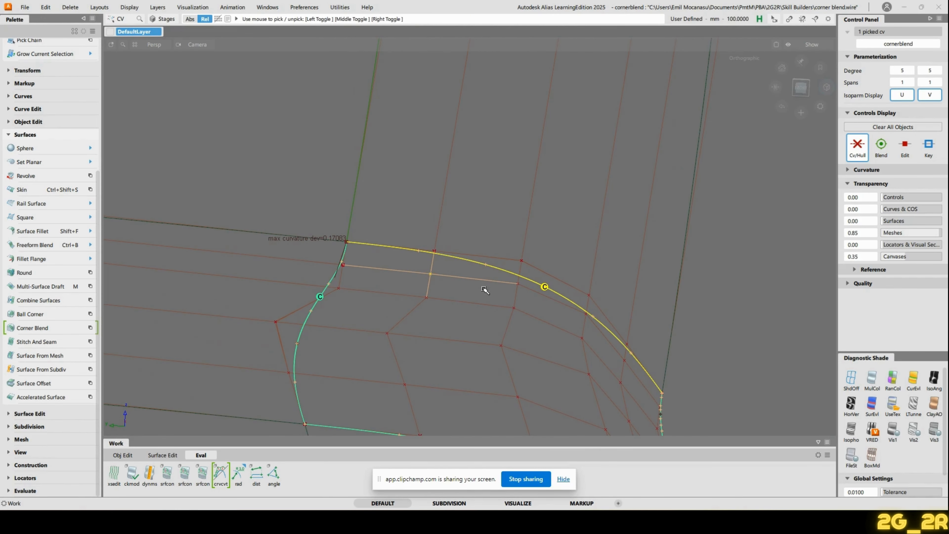
right_click_drag(484, 291, 471, 307, "ctrl+shift")
key("space")
left_click(465, 336)
left_click_drag(465, 348, 466, 347)
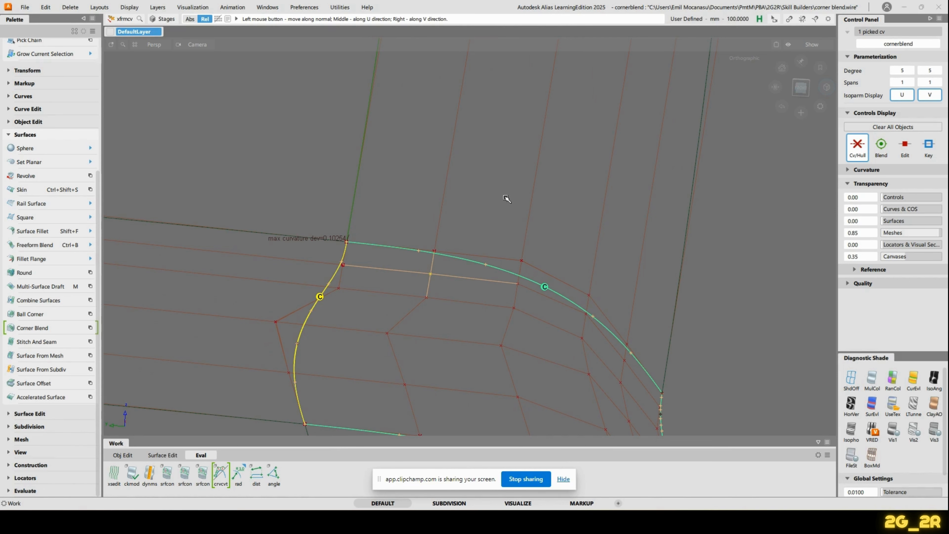
Set the mouse sensitivity to 100 and fine-tune the same CV until the curvature check passes on the short edge.
key("space")
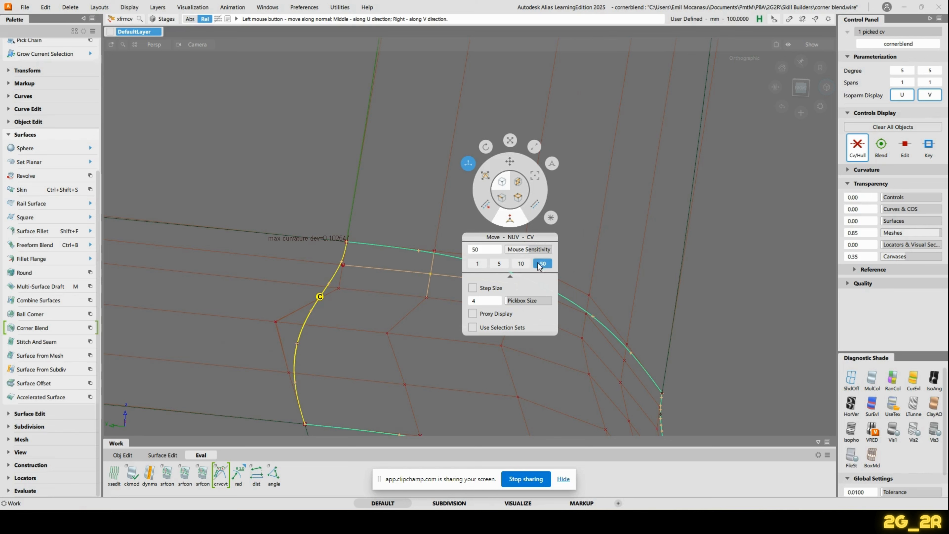
left_click_drag(528, 251, 605, 252)
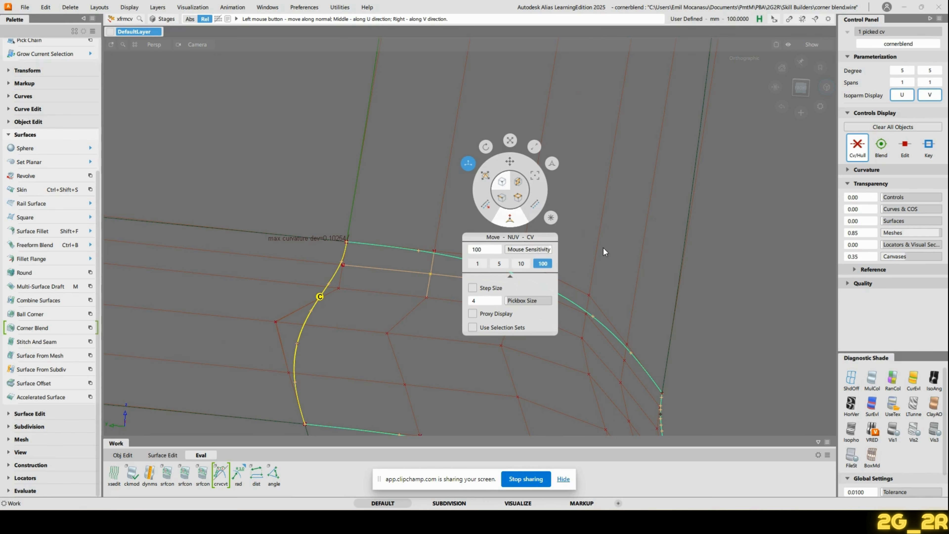
key("space")
left_click_drag(385, 298, 485, 206, "alt+shift")
mouse_move(518, 165)
left_mouse_down()
mouse_move(500, 182)
mouse_move(500, 207)
mouse_move(663, 208)
mouse_move(553, 358)
mouse_move(489, 267)
mouse_move(496, 295)
mouse_move(610, 380)
left_mouse_up()
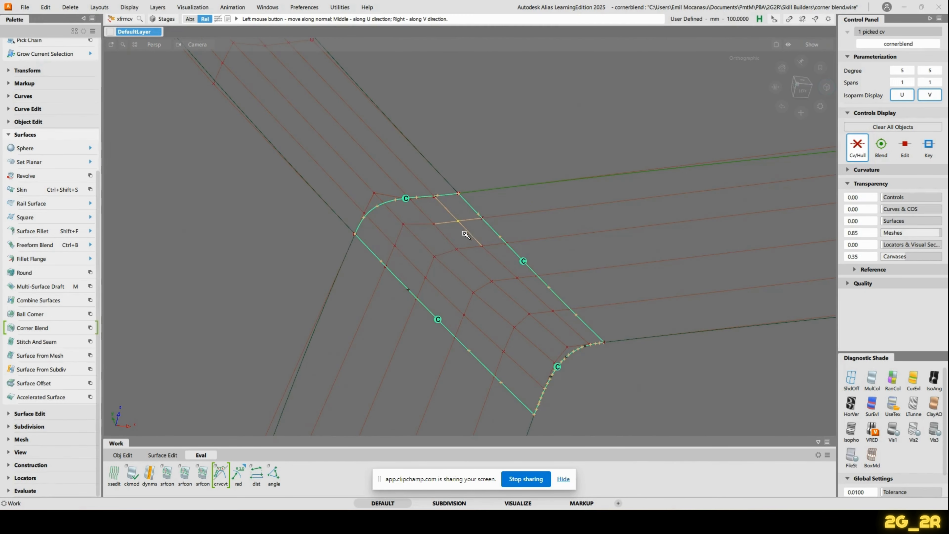
Apply the isoangle diagnostic shading and examine the highlight stripes across the corner blend.
left_click_drag(462, 233, 542, 220, "ctrl+shift")
left_click(934, 377)
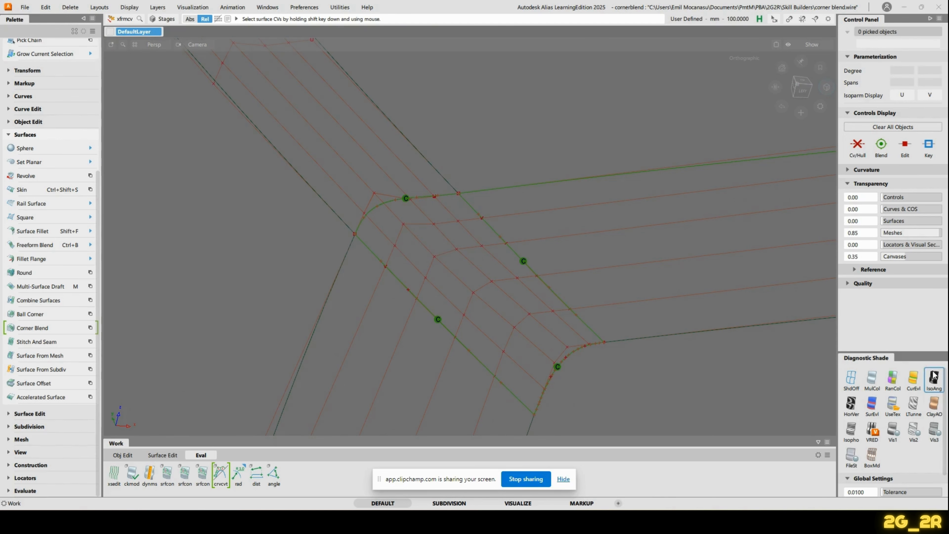
mouse_move(565, 253)
left_mouse_down("alt+shift")
mouse_move(571, 288)
mouse_move(578, 254)
left_mouse_up("alt+shift")
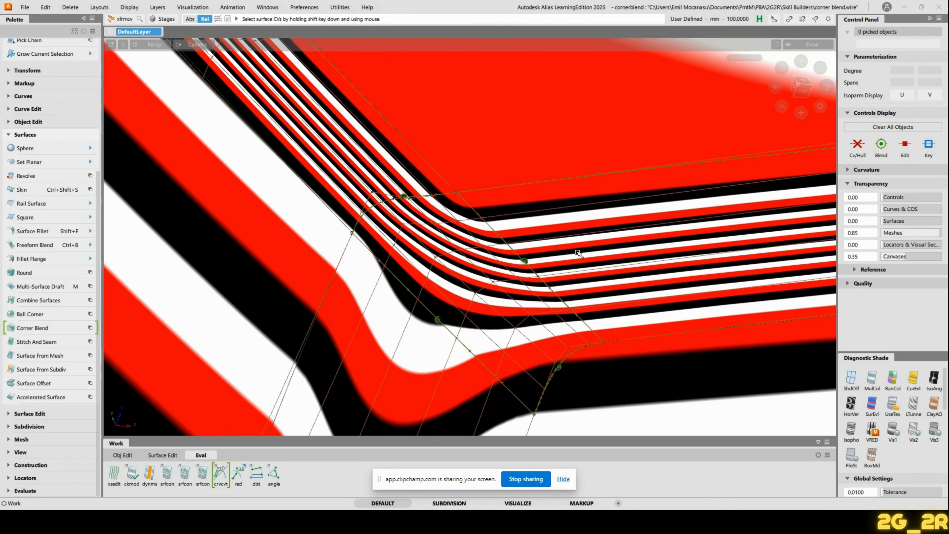
key("h")
left_click_drag(495, 256, 474, 255, "alt+shift")
right_click_drag(474, 254, 523, 225, "alt+shift")
middle_click_drag(476, 294, 445, 212, "alt+shift")
Slide two pairs of interior CVs on the side facing the long surface along their hulls to smooth the highlight stripes.
left_click_drag(378, 236, 386, 258, "ctrl+shift")
left_click(452, 231)
right_click_drag(394, 203, 443, 189, "ctrl+shift")
left_click_drag(562, 259, 445, 245, "alt+shift")
left_click_drag(494, 220, 514, 210, "ctrl+shift")
left_click_drag(402, 208, 531, 240)
middle_click_drag(530, 240, 501, 243, "ctrl+shift")
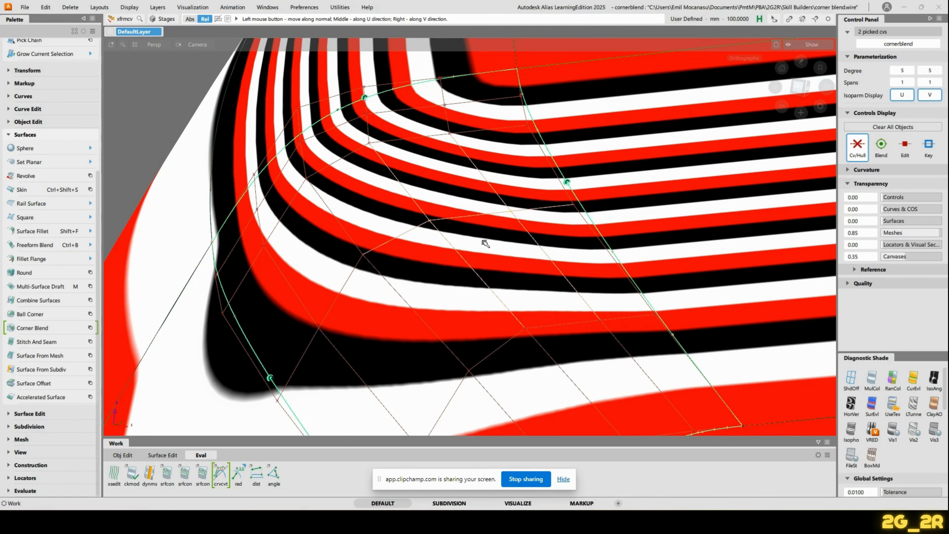
left_click(490, 225)
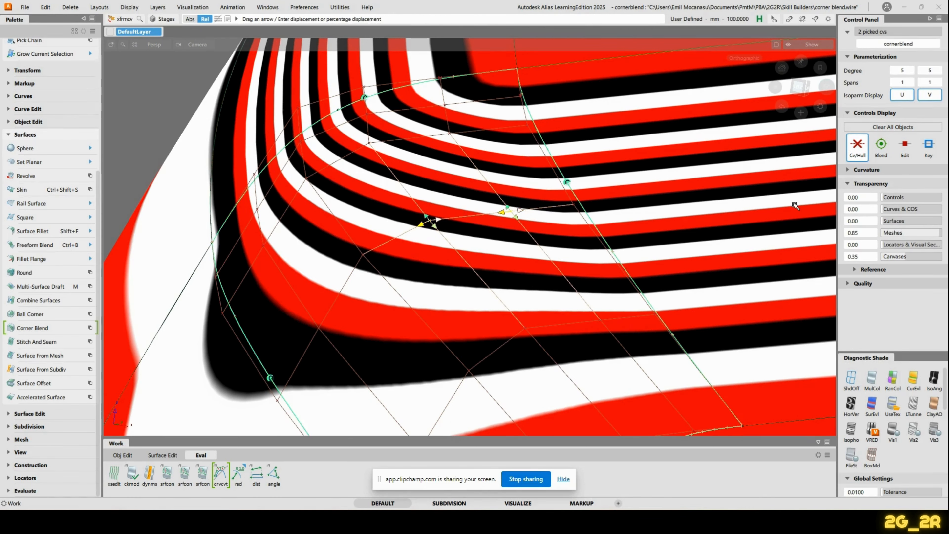
left_click_drag(439, 220, 427, 295)
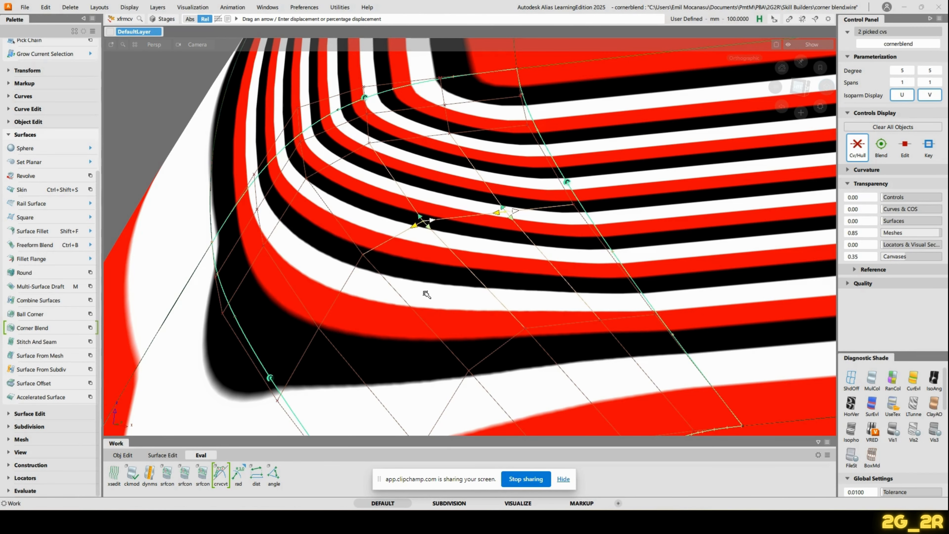
left_click(601, 321)
left_click(523, 330, "shift")
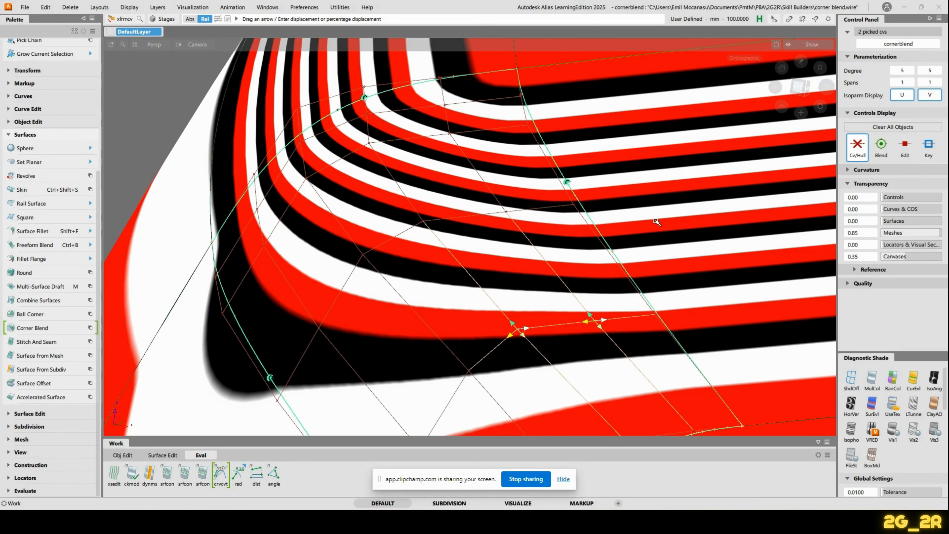
Slide the central interior CVs of the blend along their hulls to even out the stripes through the corner.
left_click_drag(422, 227, 451, 201, "alt+shift")
right_click_drag(376, 205, 434, 245, "alt+shift")
middle_click_drag(435, 239, 459, 256, "alt+shift")
left_click(449, 221)
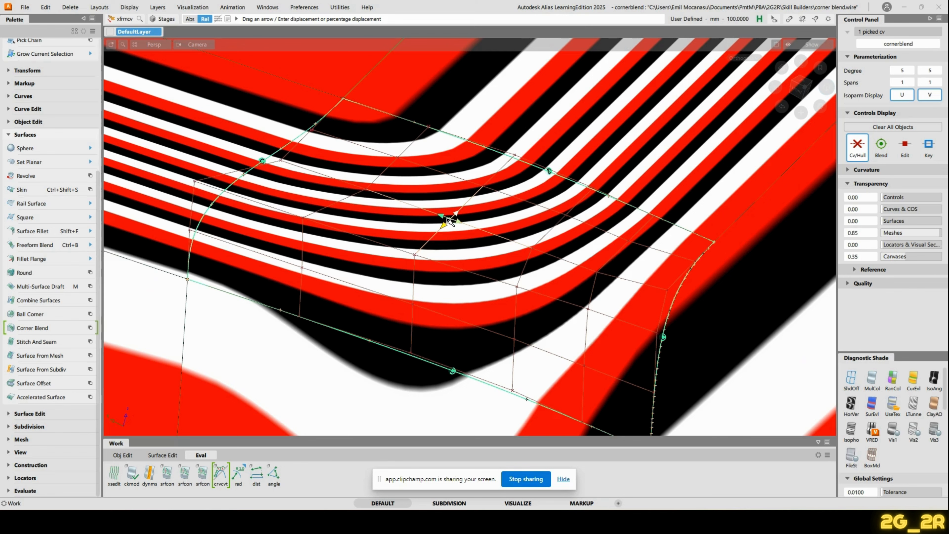
left_click(413, 255, "shift")
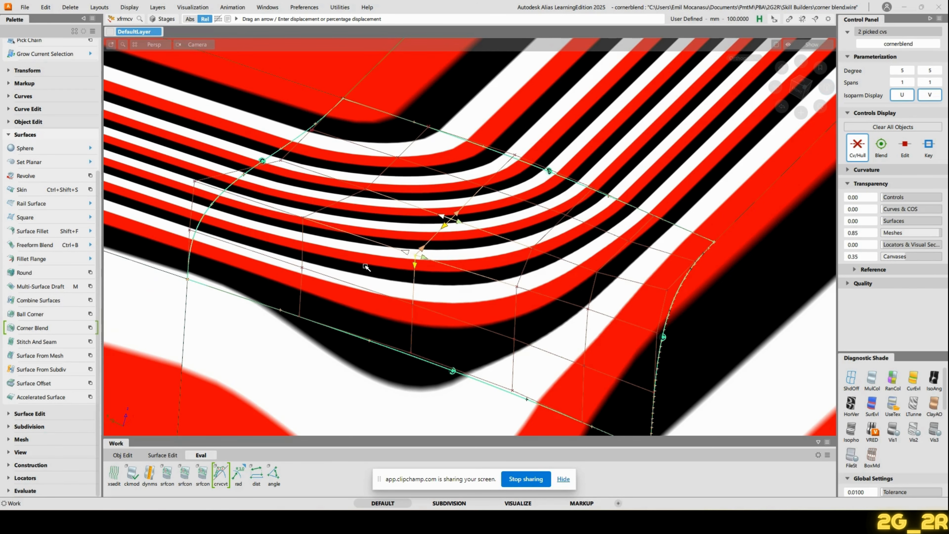
left_click(516, 287)
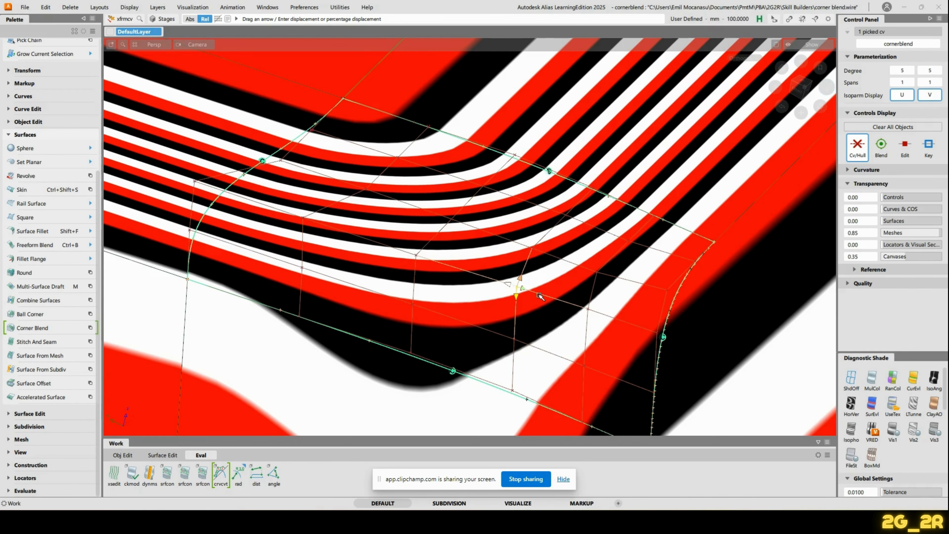
left_click_drag(524, 289, 503, 291, "alt+shift")
left_click(515, 295)
left_click_drag(543, 358, 581, 227)
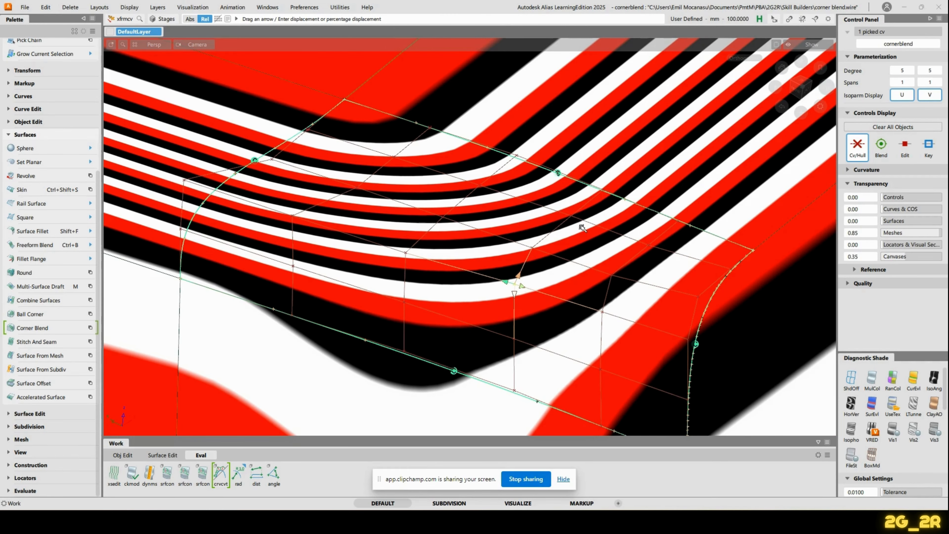
Examine the isoangle highlight flow across the corner blend and the surrounding surfaces from several angles.
left_click_drag(566, 330, 511, 121, "alt+shift")
left_click(510, 142, "ctrl+shift")
right_click_drag(510, 121, 579, 150, "alt+shift")
left_click_drag(580, 150, 632, 154, "alt+shift")
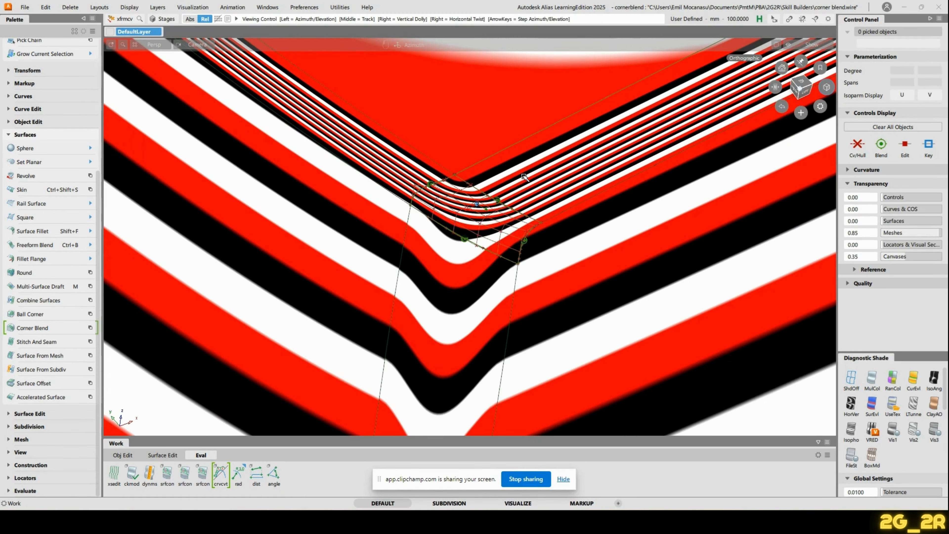
left_click(597, 152)
left_click_drag(621, 279, 527, 286, "alt+shift")
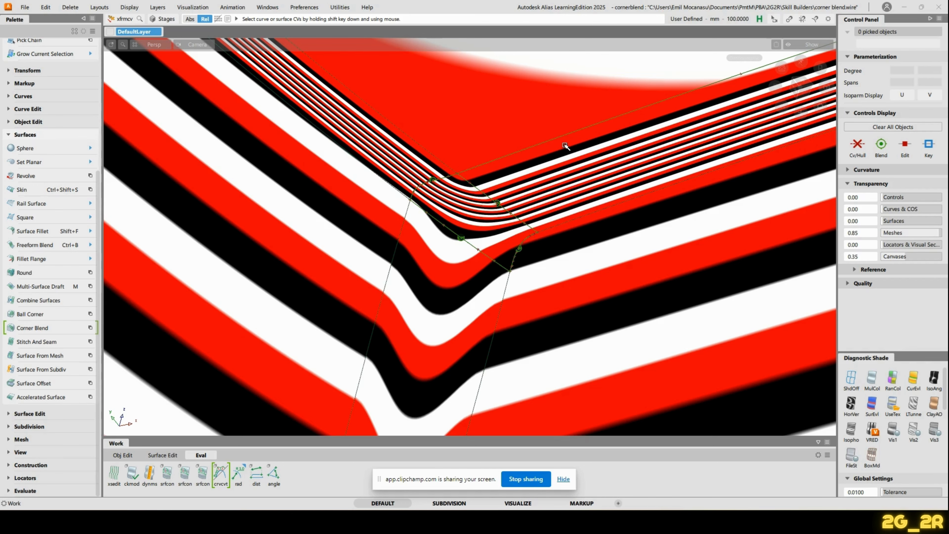
left_click_drag(476, 193, 474, 225, "alt+shift")
right_click_drag(471, 232, 495, 235, "alt+shift")
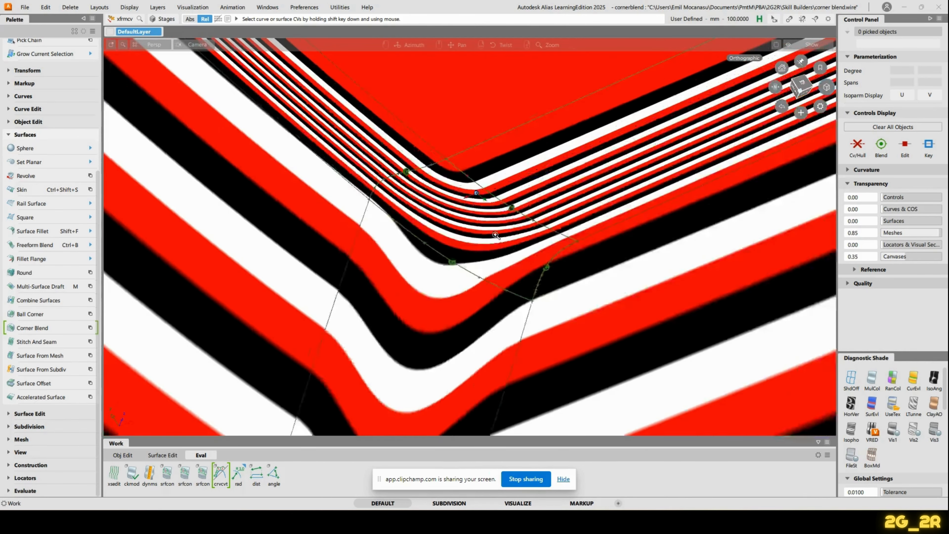
left_click_drag(496, 234, 461, 198, "alt+shift")
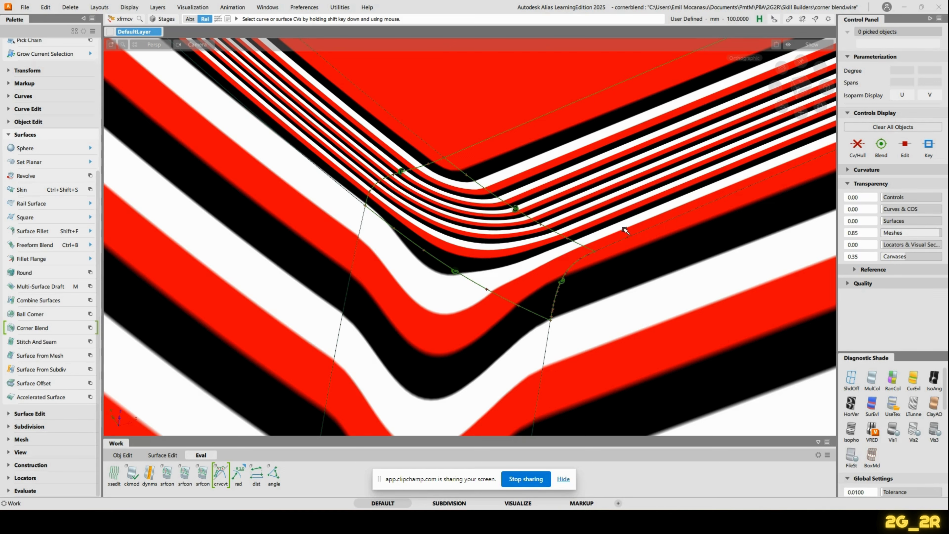
mouse_move(628, 231)
left_mouse_down("alt+shift")
mouse_move(502, 164)
mouse_move(564, 160)
mouse_move(569, 180)
mouse_move(507, 212)
left_mouse_up("alt+shift")
Turn off the diagnostic shading and select the corner blend and the adjoining long surface with their hulls displayed.
left_click(852, 379)
left_click(739, 168)
right_click_drag(502, 192, 549, 180, "ctrl+shift")
left_click_drag(470, 226, 500, 203, "alt+shift")
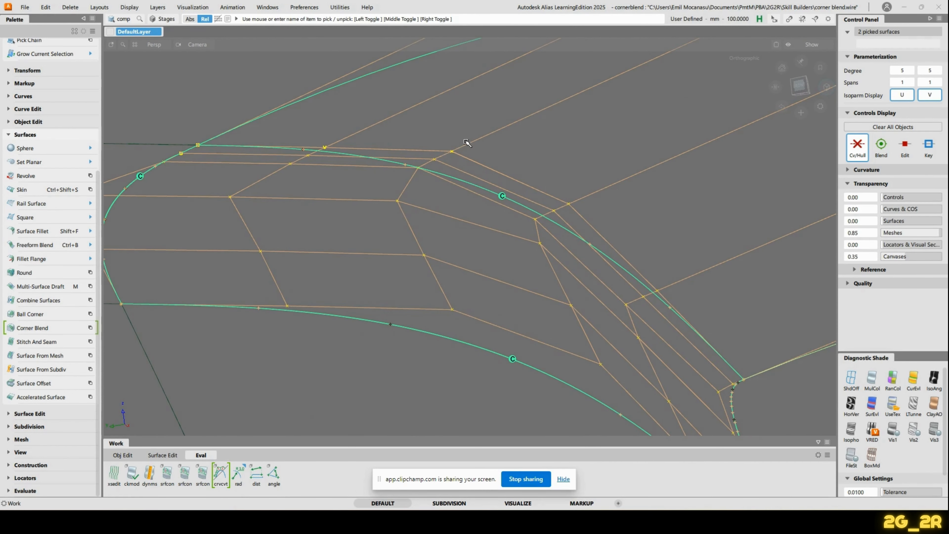
Examine the hull flow from the corner blend into the adjoining long surface, and hide the hulls.
left_click_drag(532, 113, 363, 200, "alt+shift")
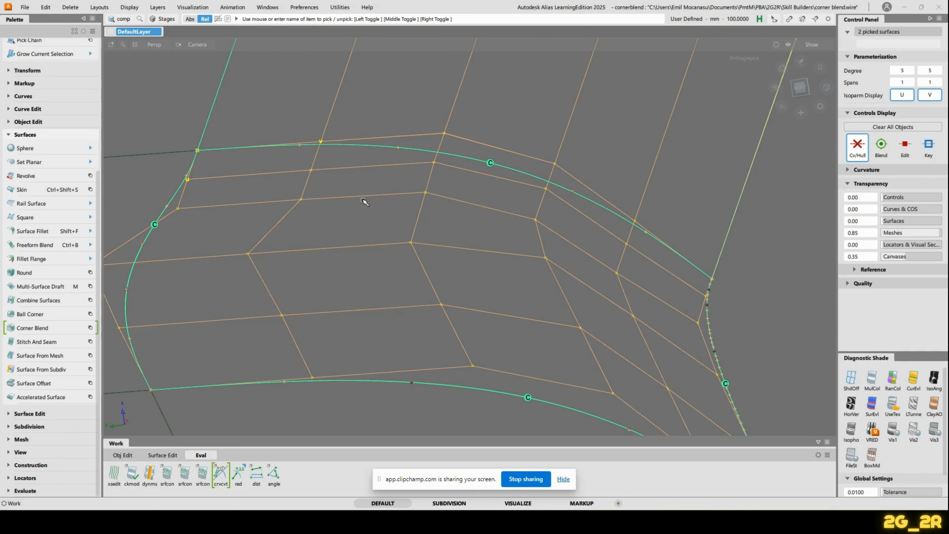
left_click_drag(446, 207, 468, 163, "alt+shift")
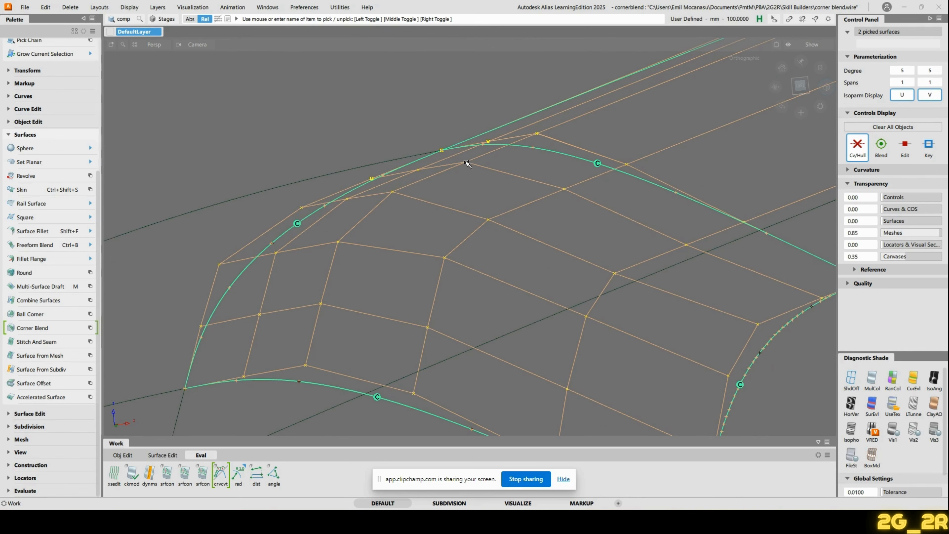
left_click(800, 86)
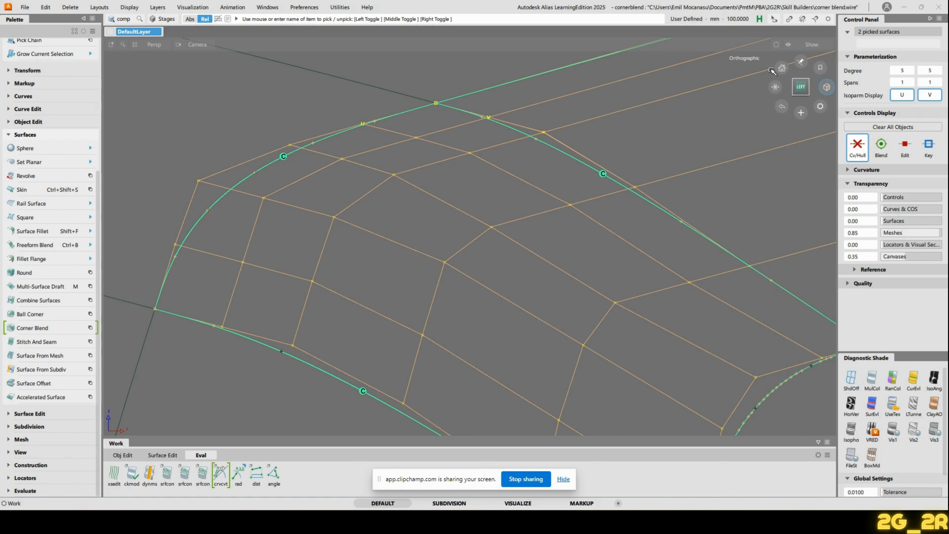
right_click_drag(635, 94, 500, 275, "alt+shift")
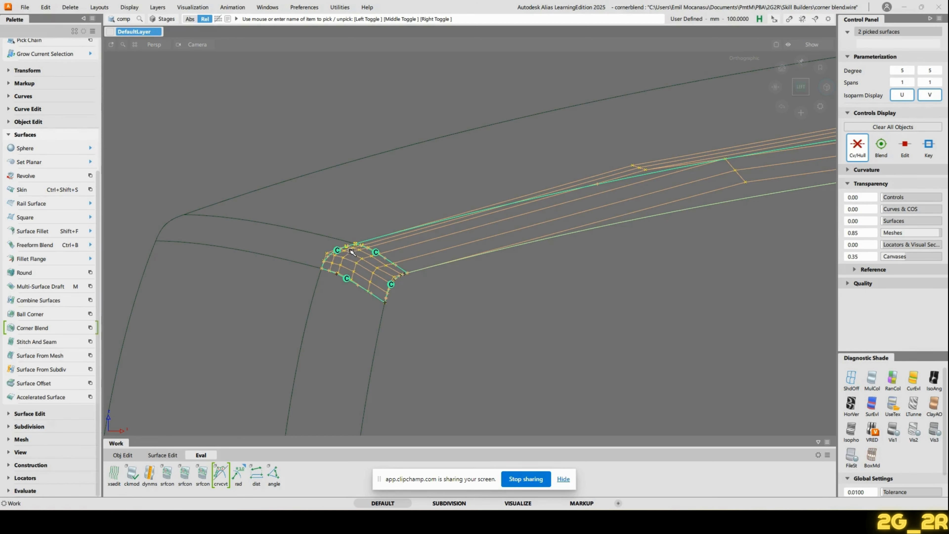
right_click_drag(354, 254, 377, 206, "alt+shift")
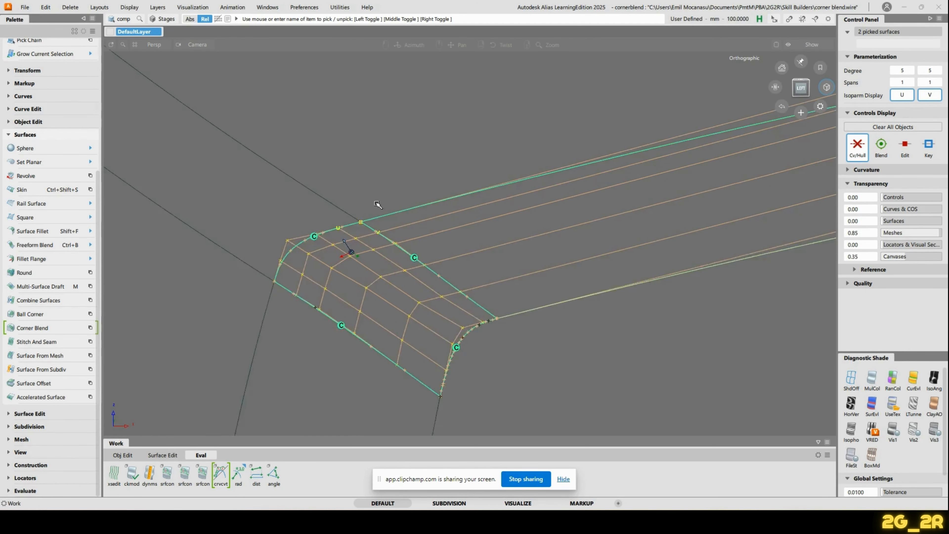
left_click_drag(377, 205, 395, 264, "alt+shift")
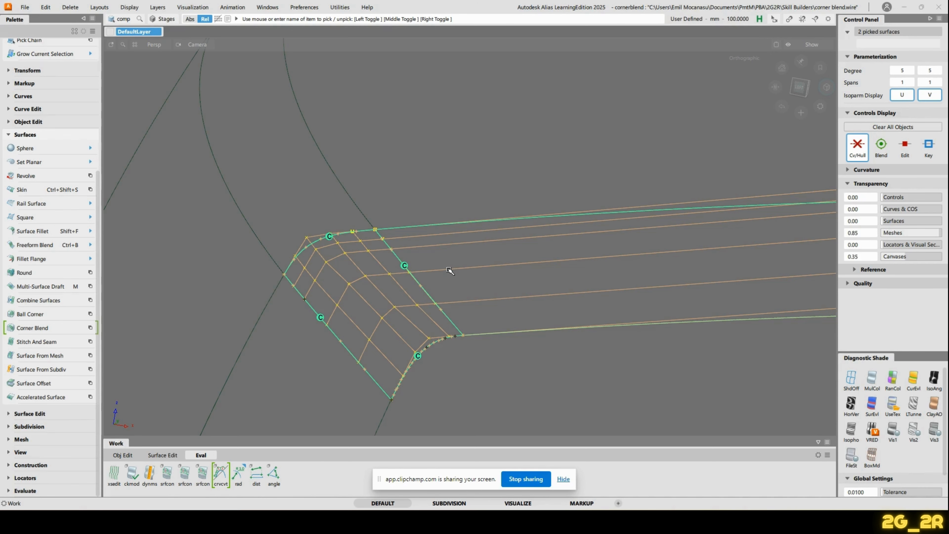
left_click_drag(449, 271, 459, 252, "alt+shift")
right_click(421, 225)
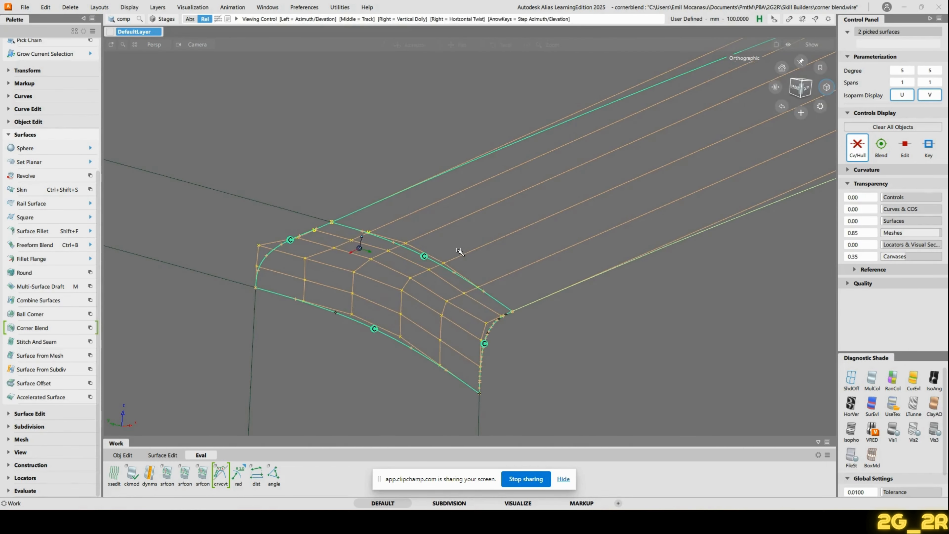
key("ctrl+z")
left_click_drag(543, 238, 430, 236, "alt+shift")
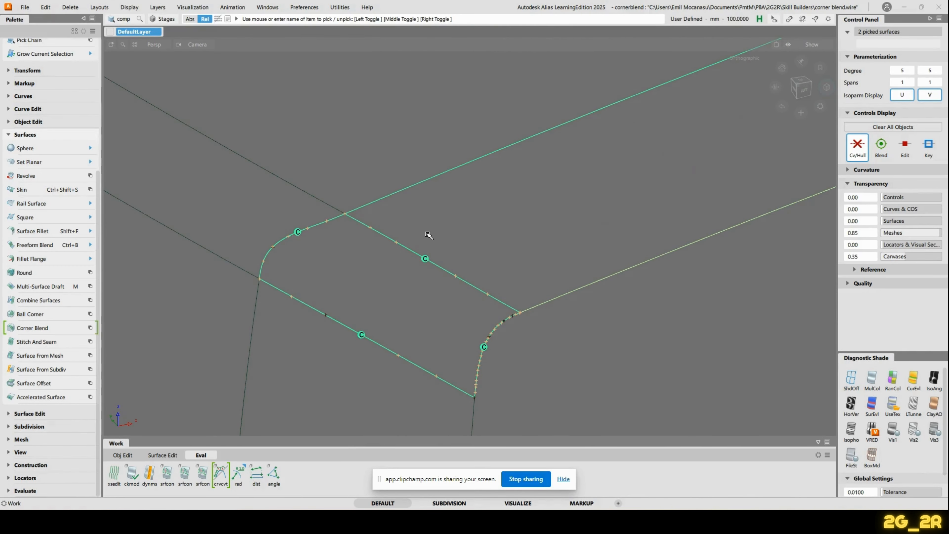